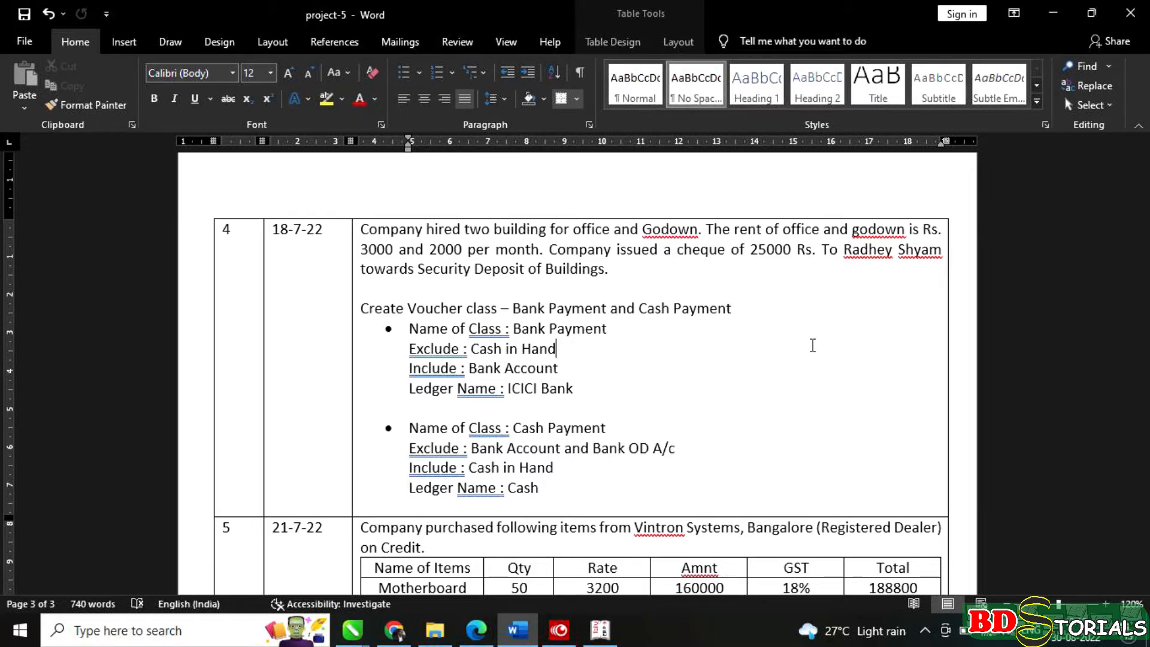
- Review the project brief from the trial balance through the July entries to entry 4, dated 18-7-22
scroll(813, 346, up, 15)
scroll(801, 335, up, 15)
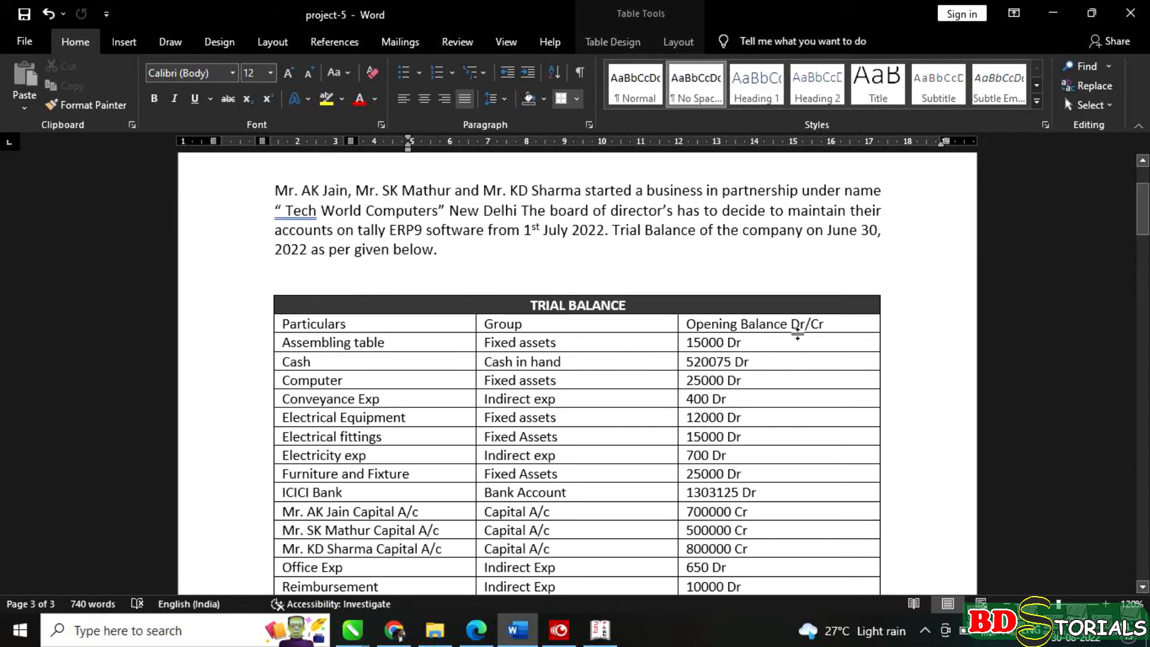
scroll(797, 335, down, 10)
scroll(795, 336, down, 10)
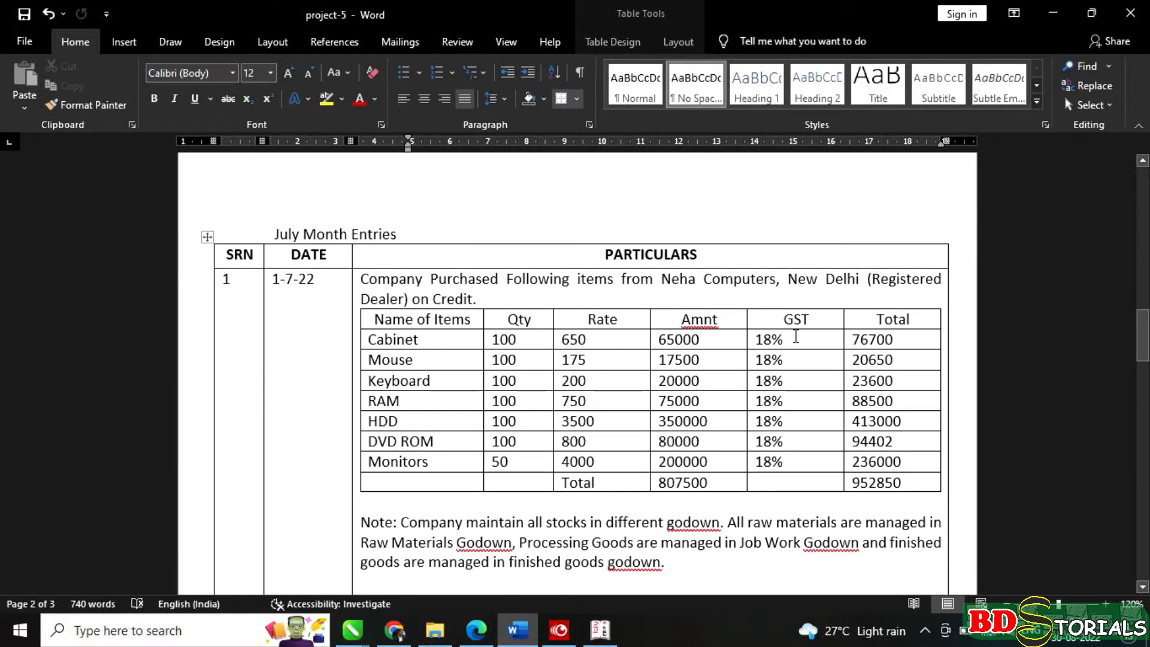
scroll(795, 339, down, 1)
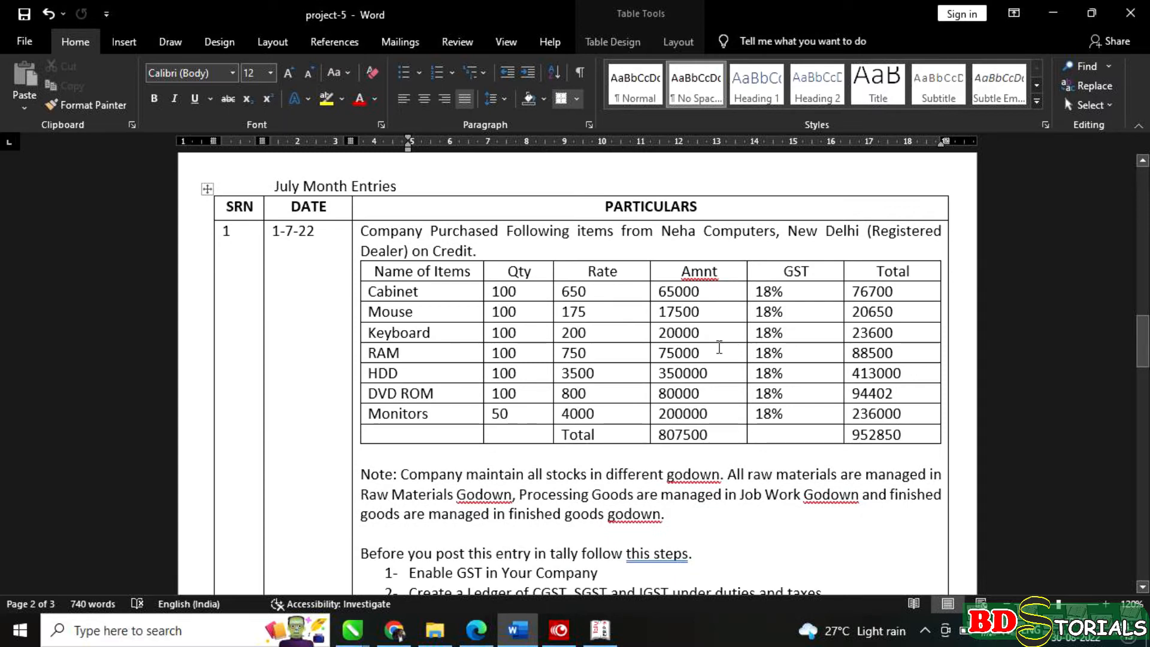
scroll(539, 266, down, 6)
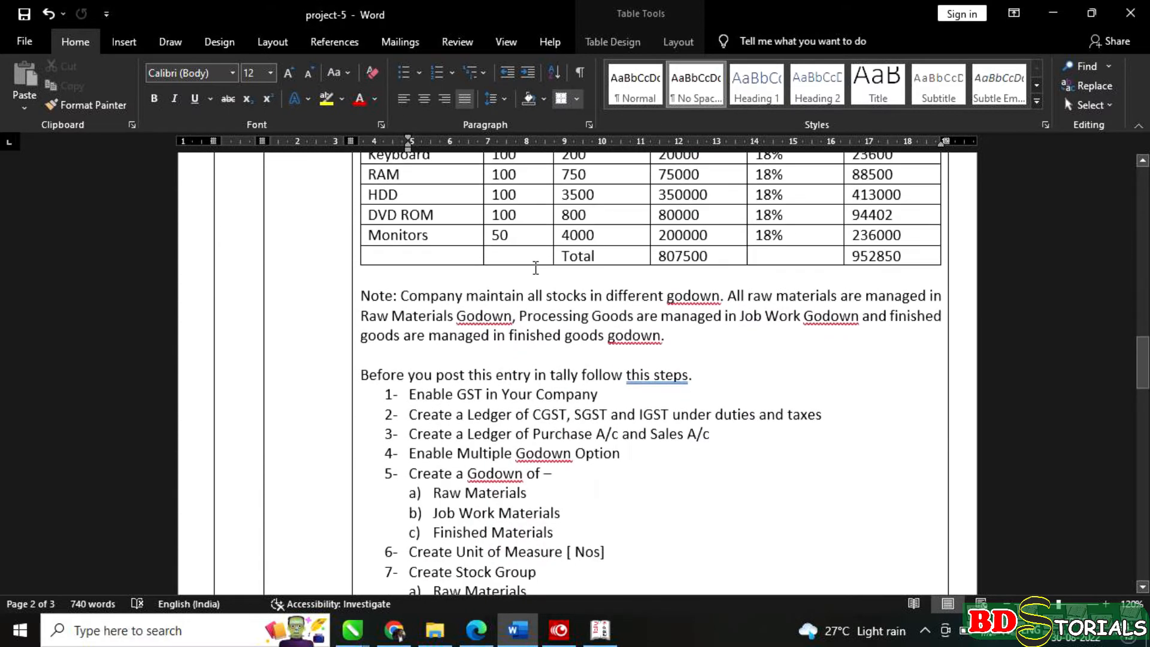
scroll(541, 272, down, 6)
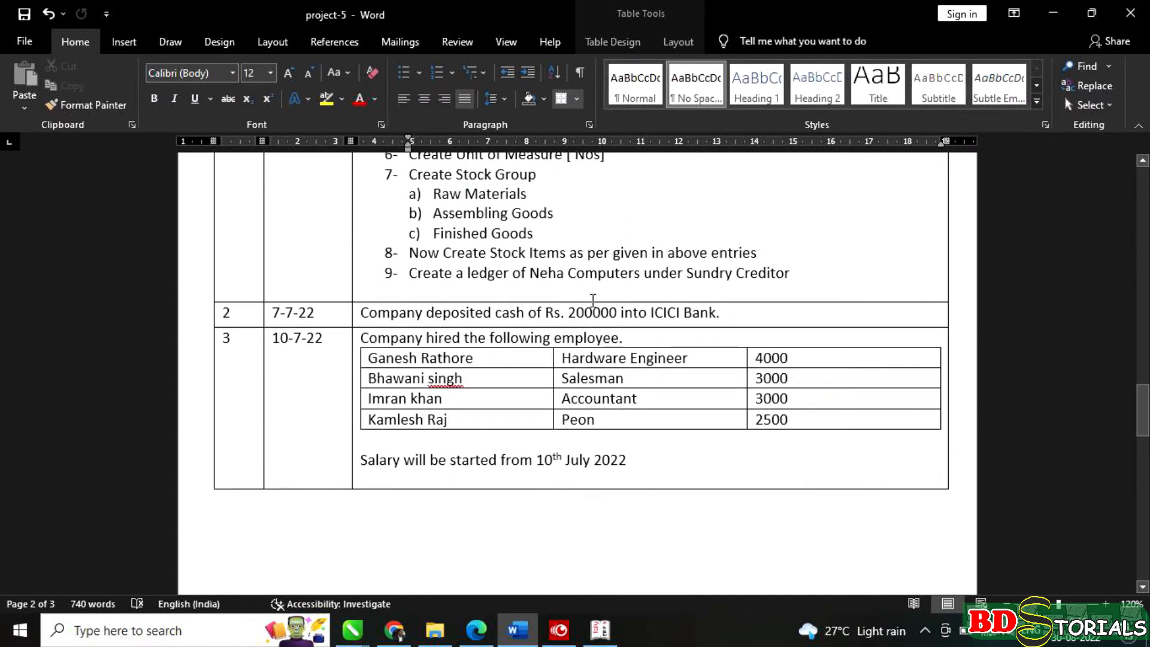
scroll(595, 317, down, 1)
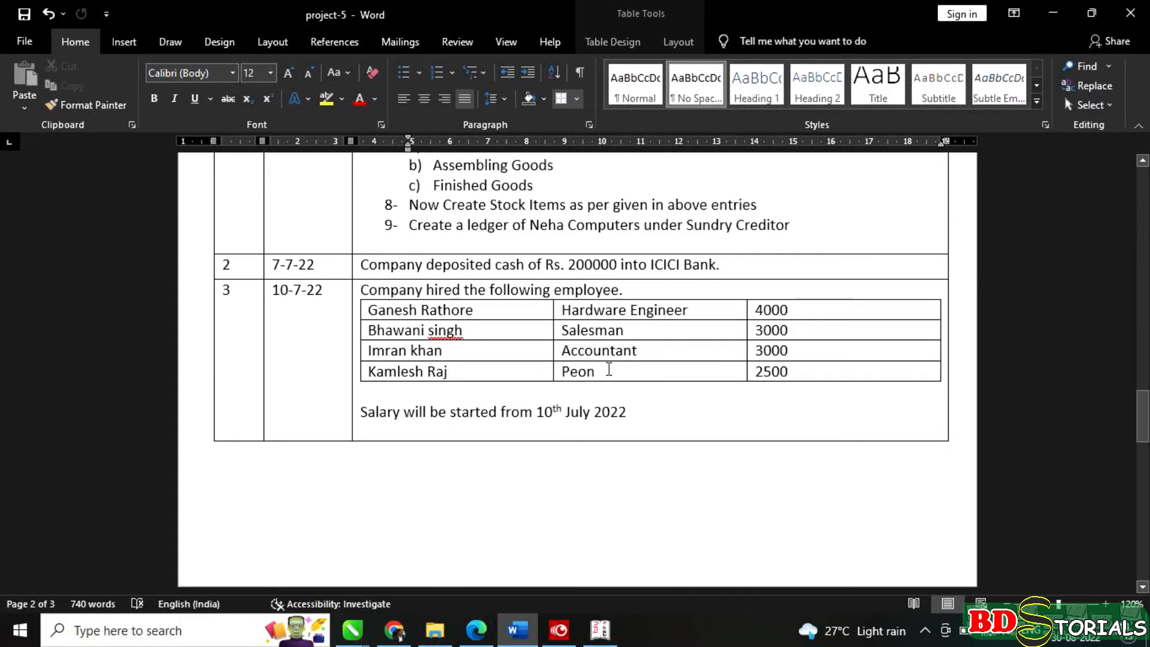
scroll(608, 369, down, 9)
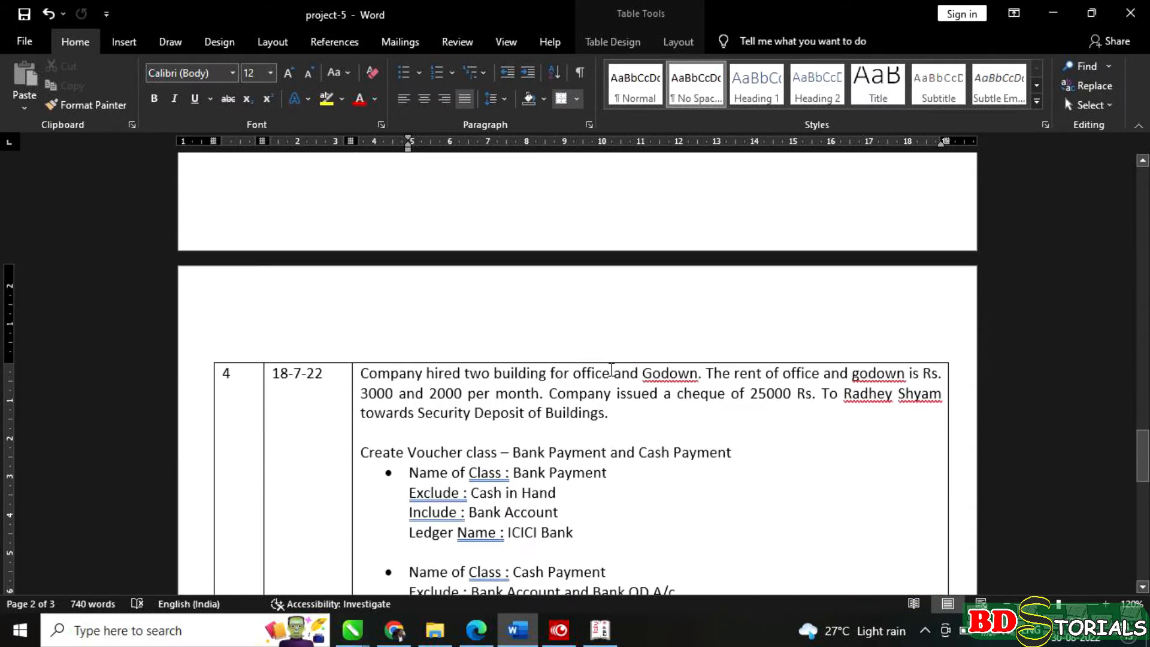
click(611, 370)
scroll(611, 370, down, 1)
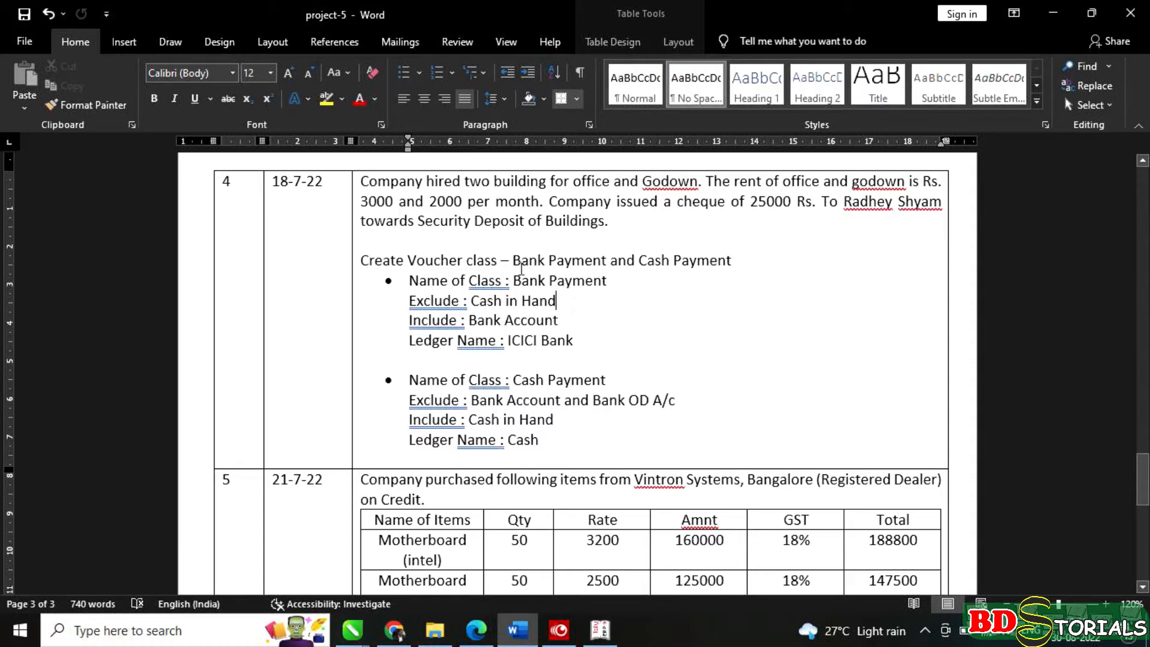
- Examine the names, excluded and included groups, and ledgers of the Bank Payment and Cash Payment voucher classes in entry 4
drag(514, 260, 710, 268)
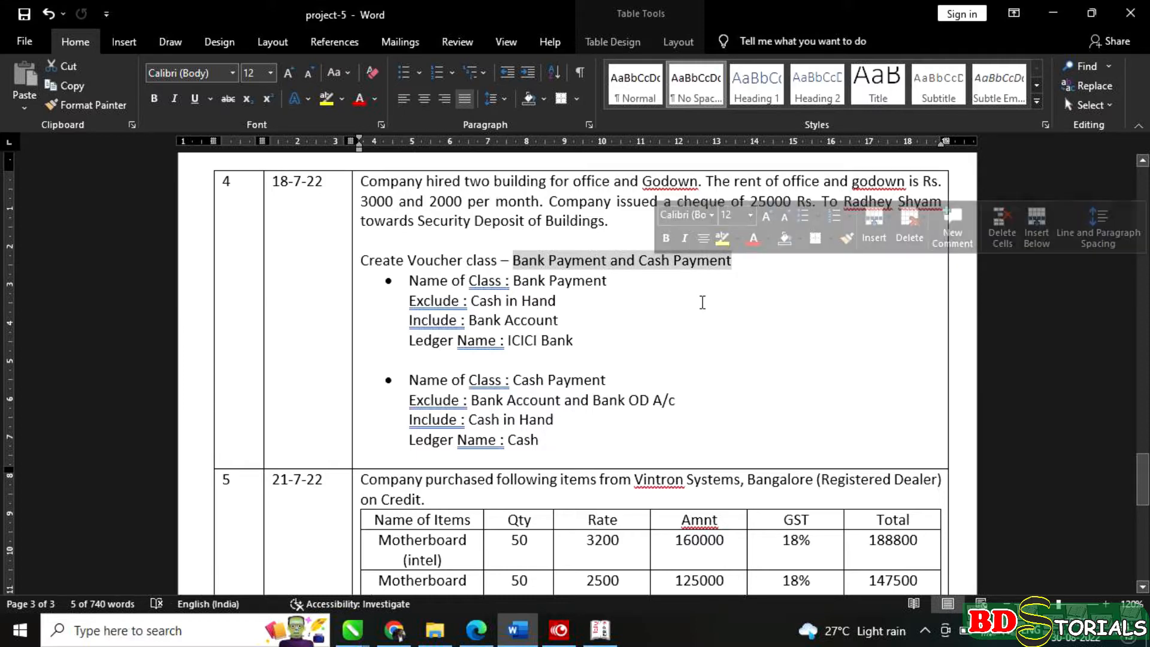
click(702, 302)
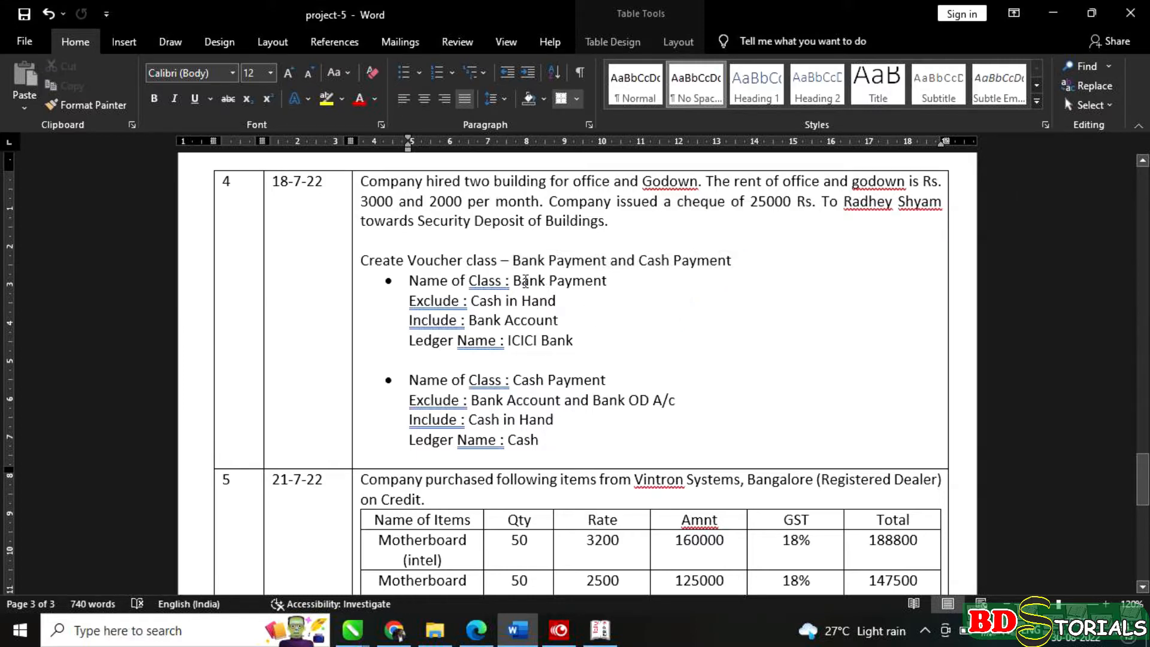
drag(514, 282, 612, 290)
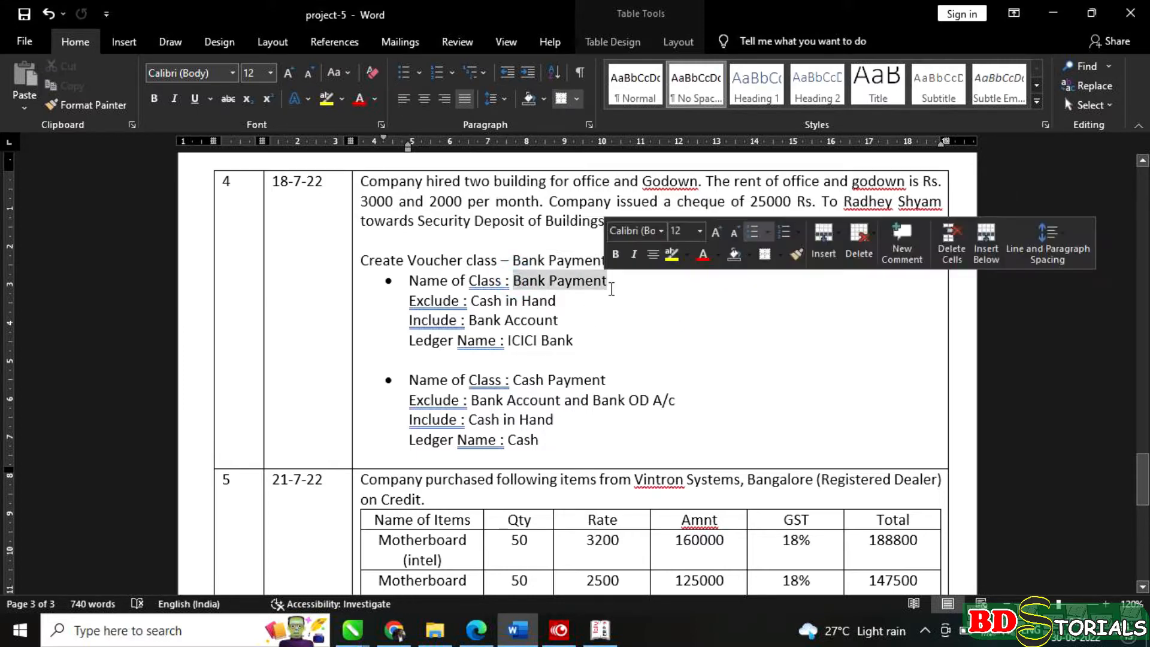
click(616, 317)
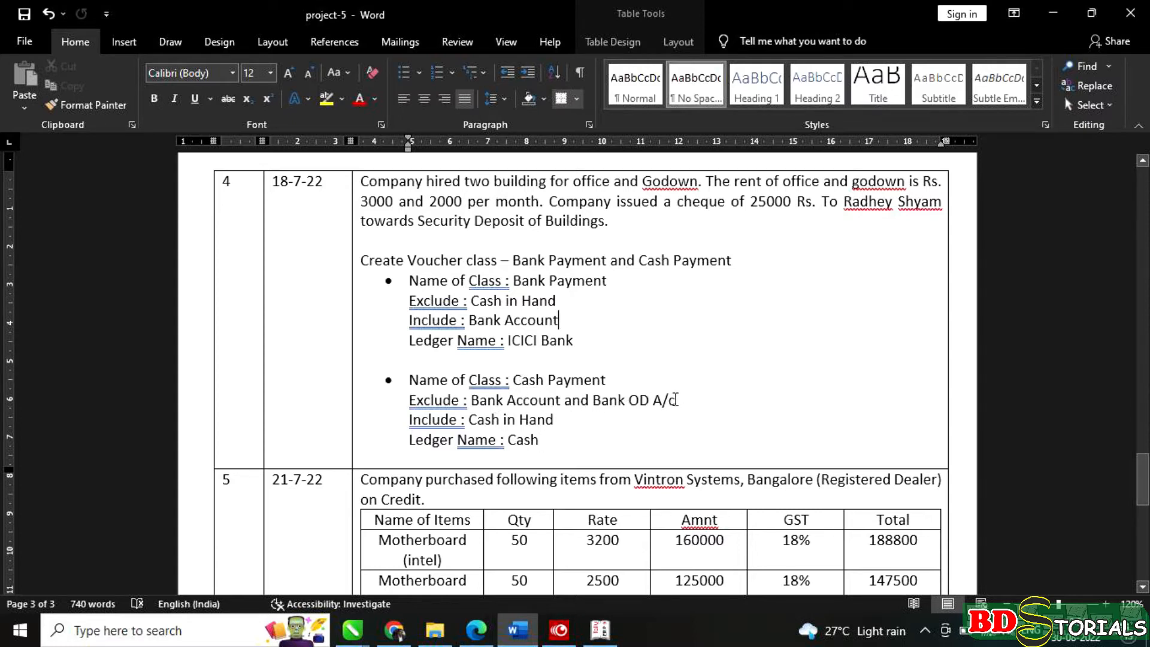
drag(677, 400, 471, 401)
drag(555, 420, 469, 419)
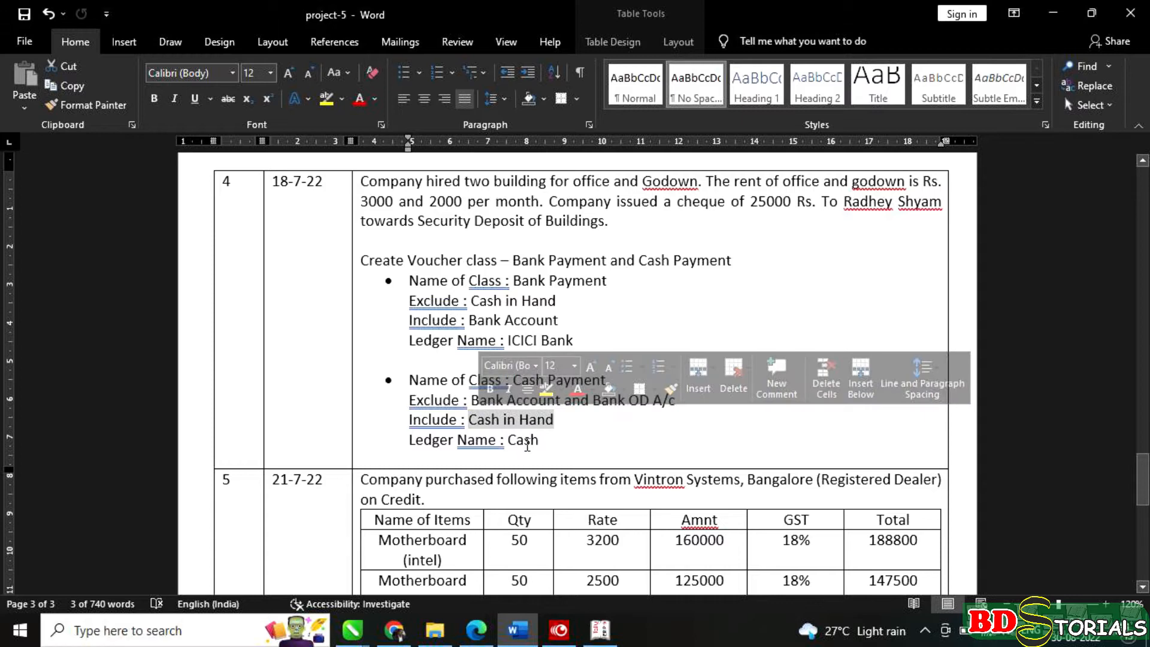
click(523, 437)
click(533, 342)
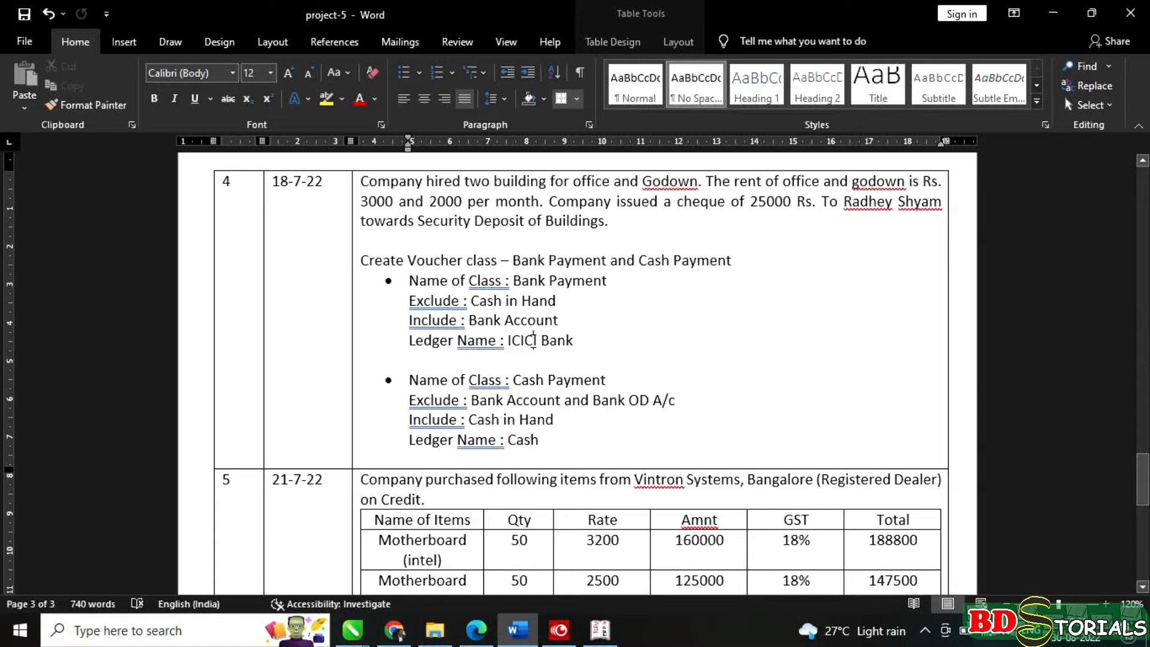
- Switch to Tally.ERP 9 and go to the voucher type masters in the accounts information
click(610, 629)
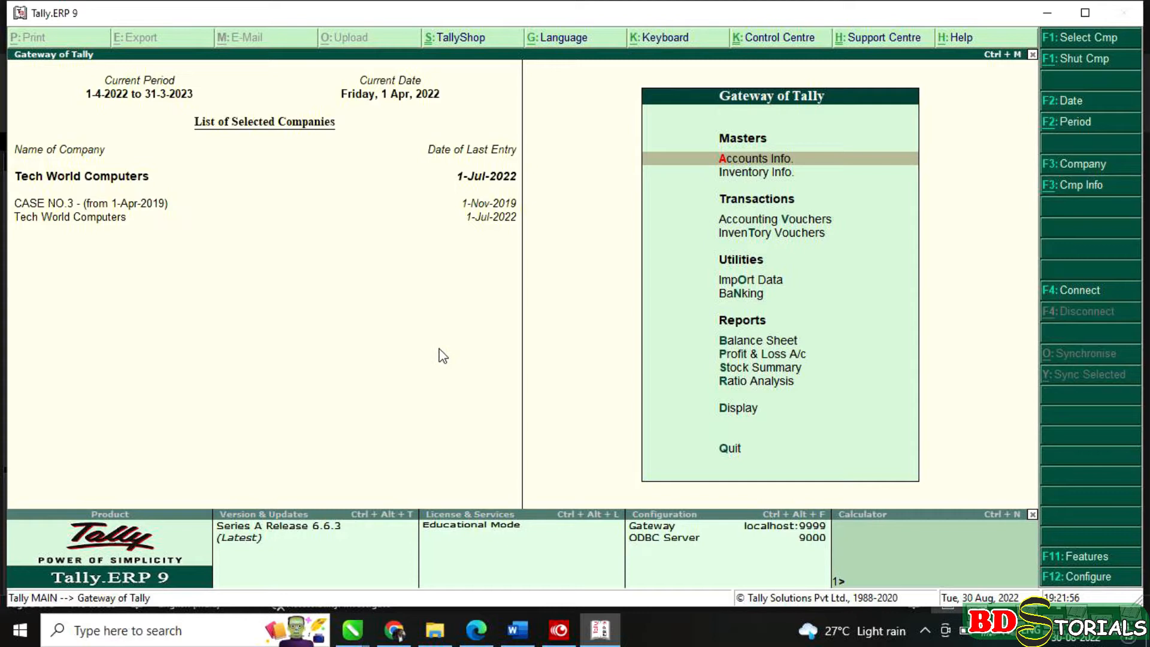
key(Down)
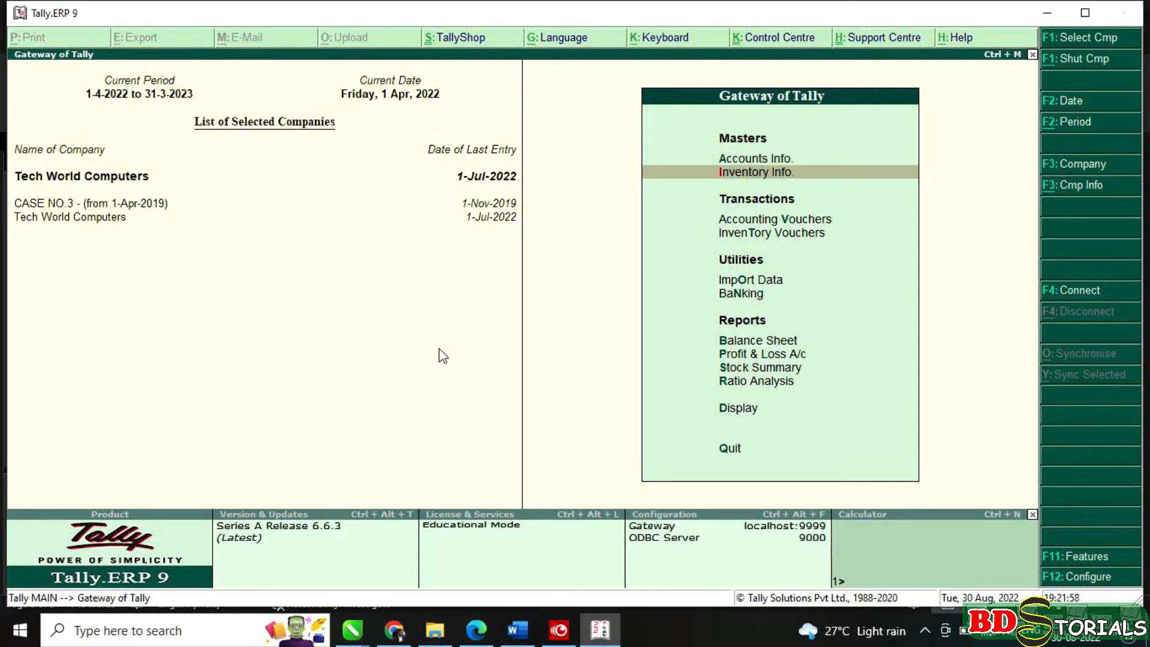
key(Down)
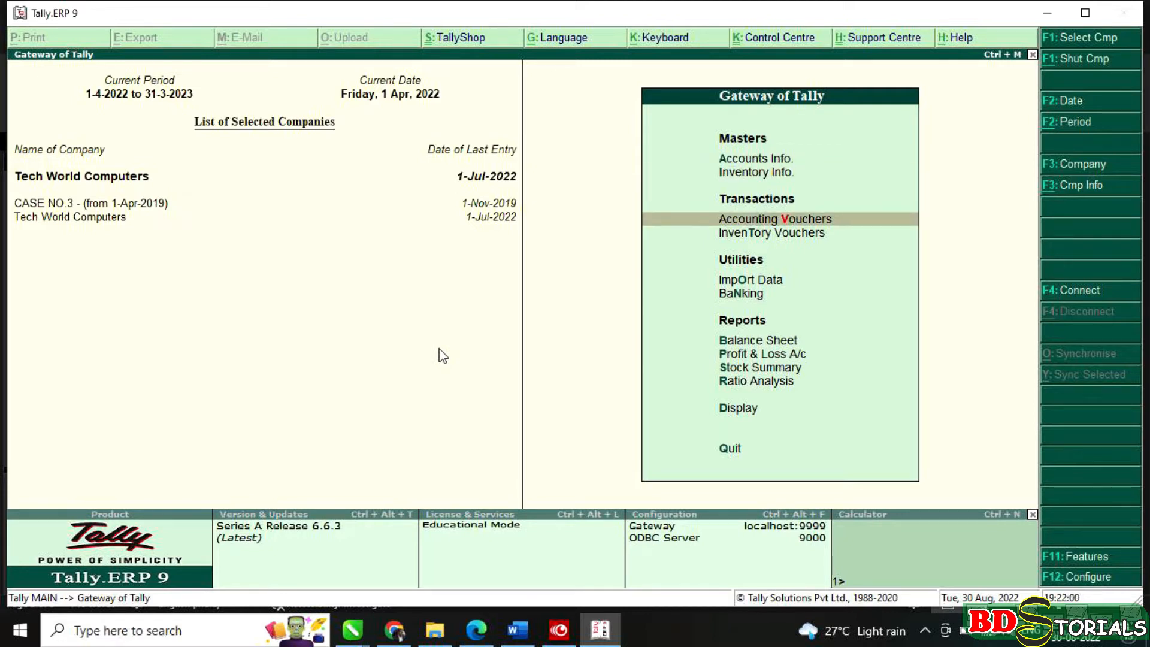
key(Up)
key(Up)
key(Return)
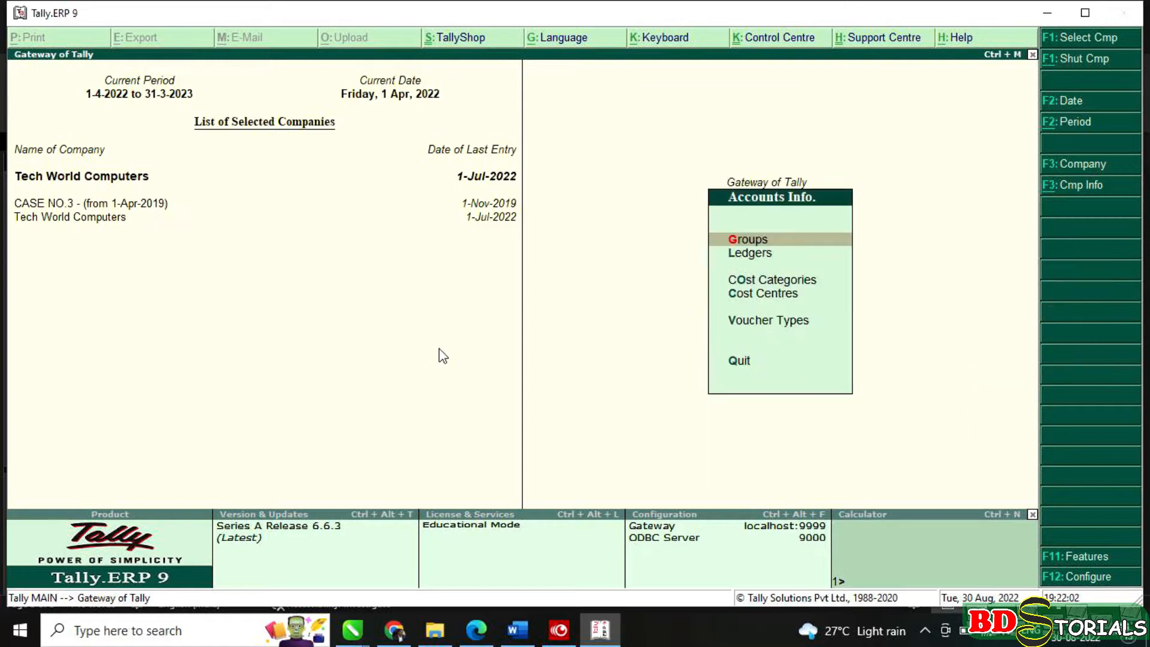
key(Down)
key(Down)
key(Down)
key(Down)
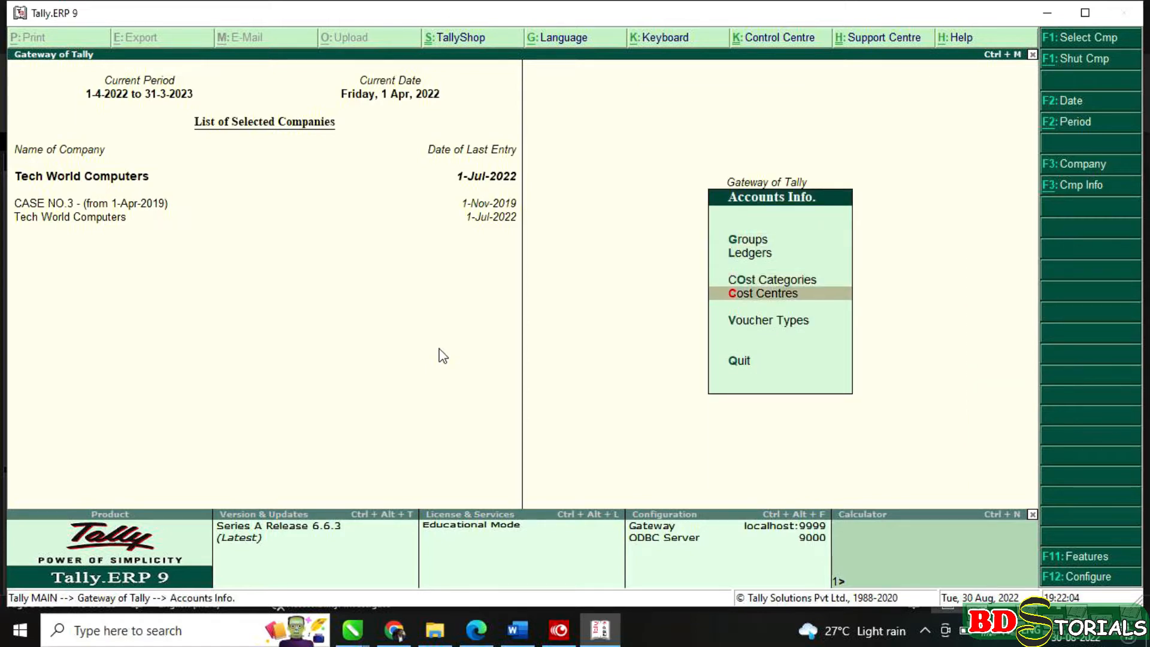
key(Return)
- Open the Payment voucher type for alteration
key(Down)
key(Down)
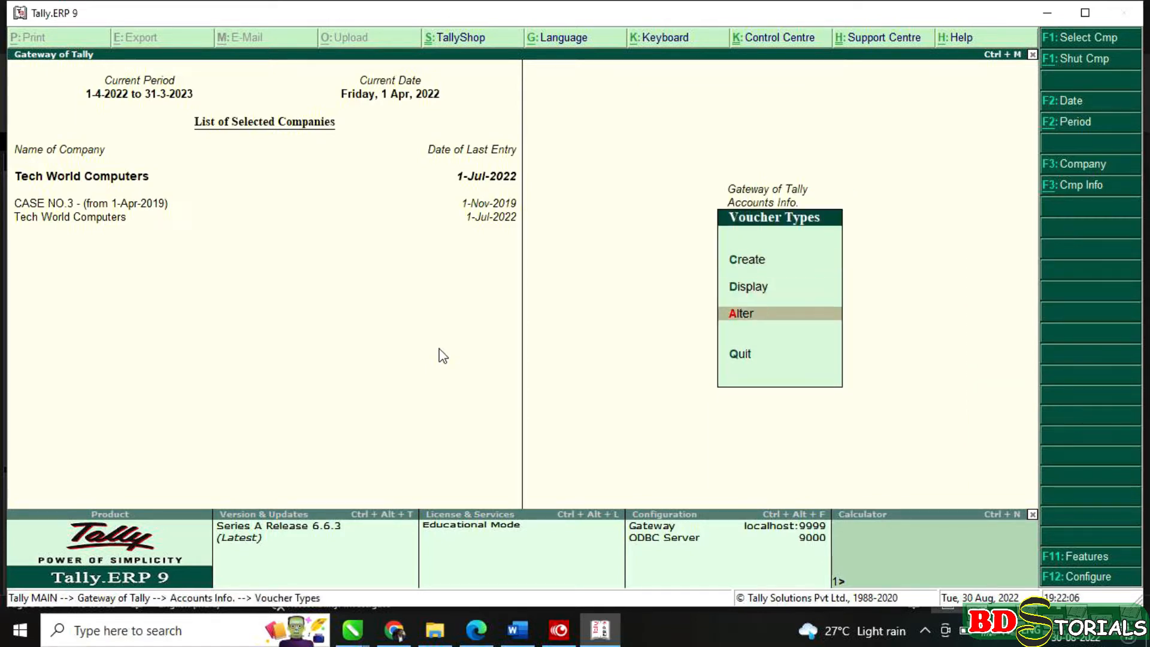
key(Return)
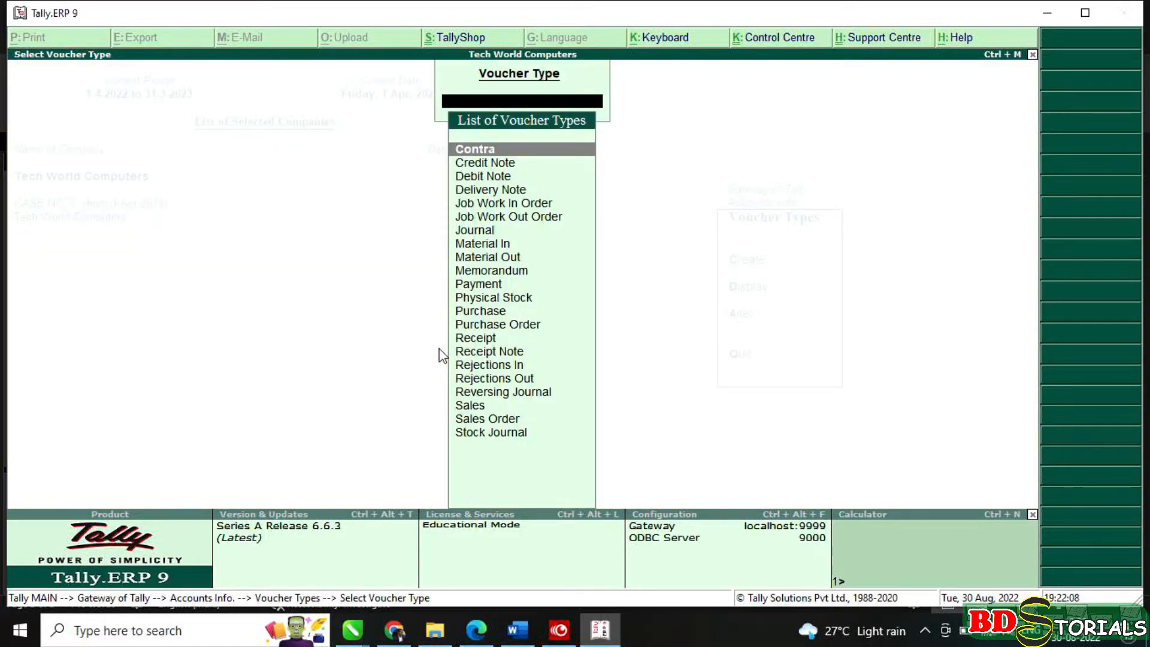
text(P)
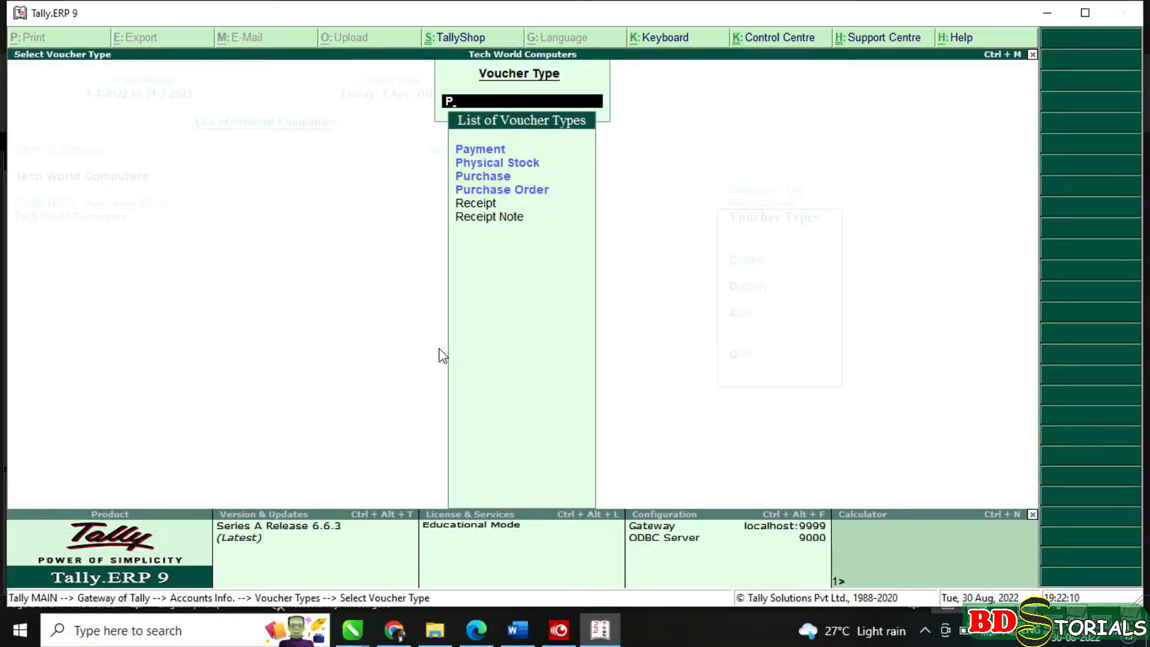
key(Down)
key(Return)
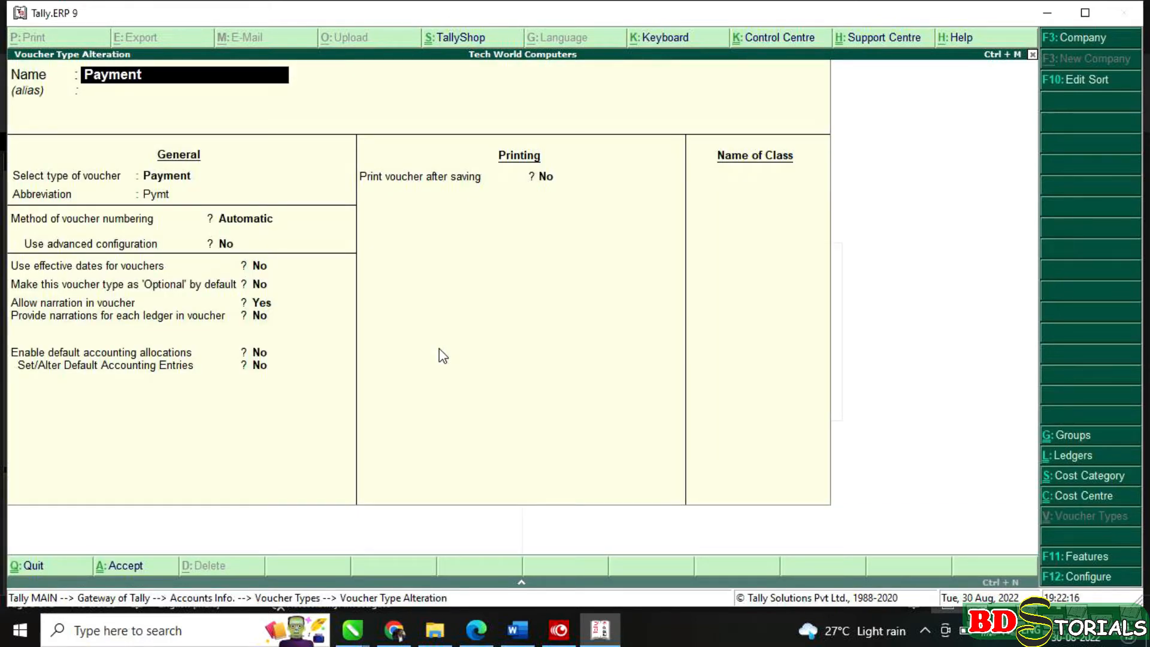
- Add a class named Bank Payment to the Payment voucher type and set its cost-centre-based bank allocations to Yes
click(734, 174)
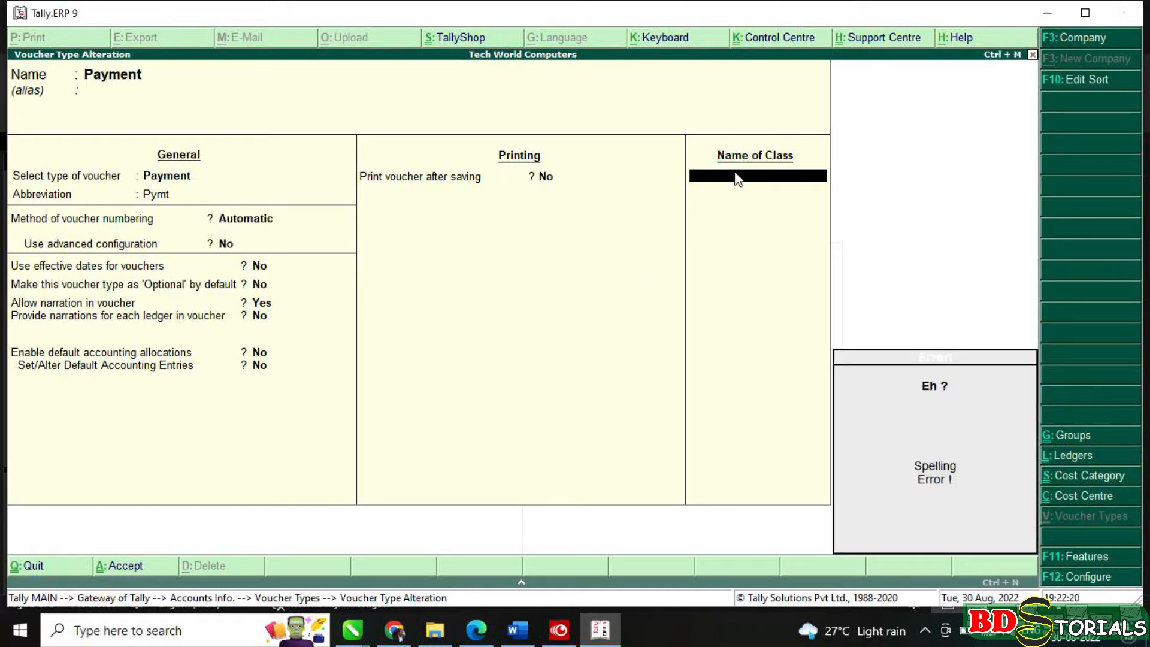
text(Ba)
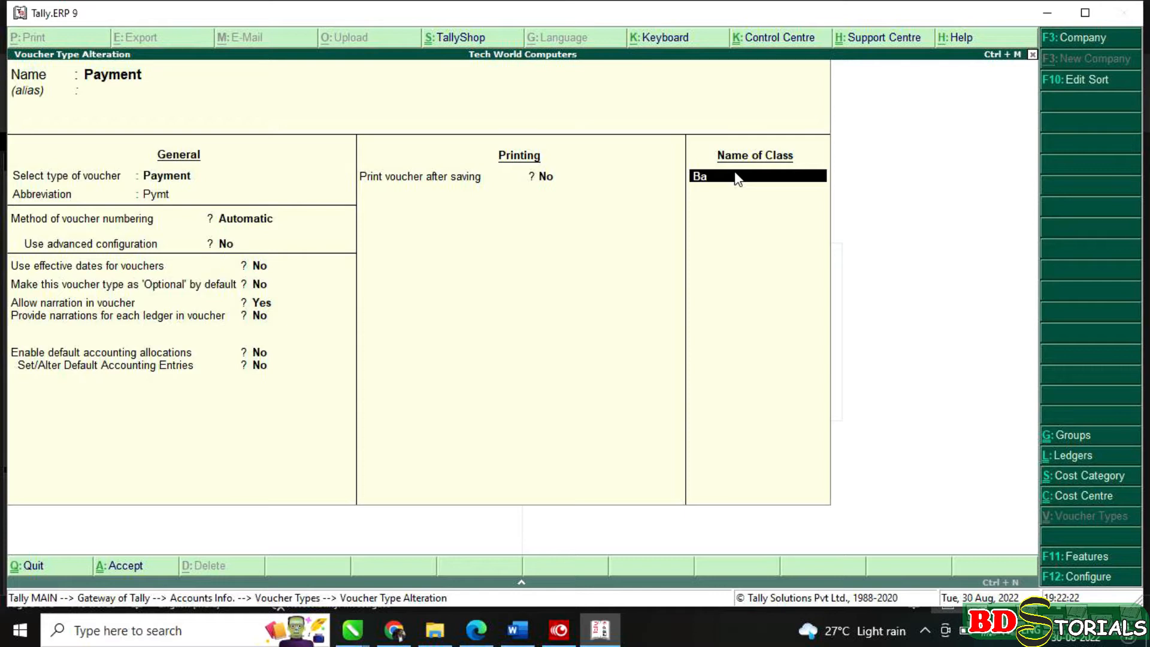
text(nk Payment)
key(Return)
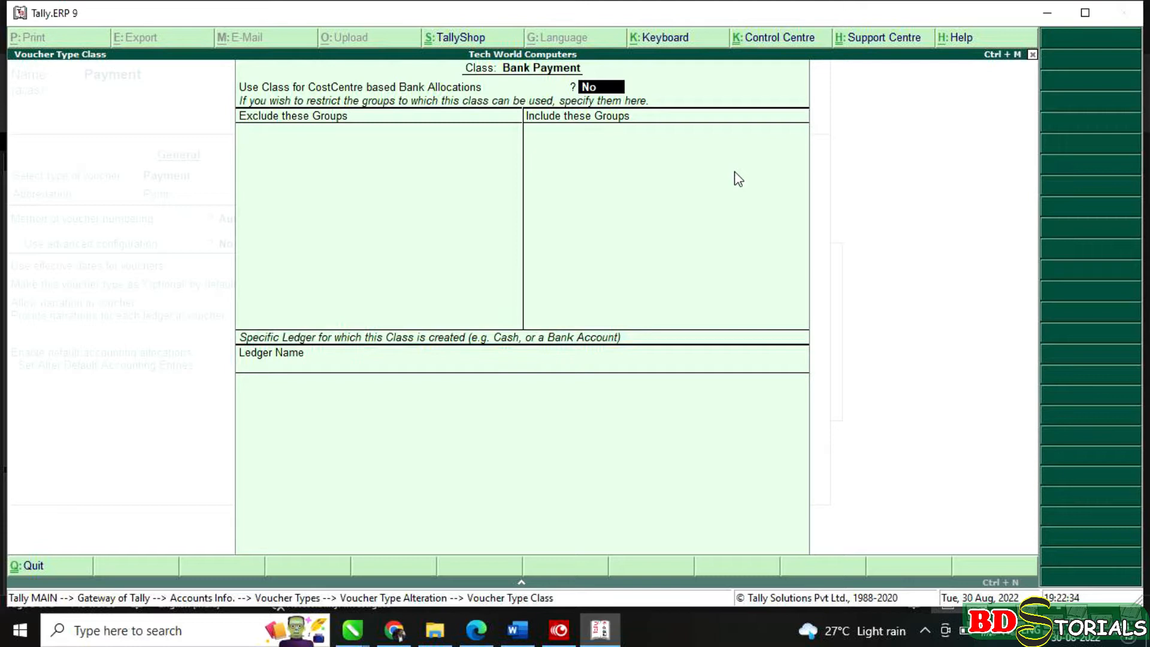
key(y)
key(Return)
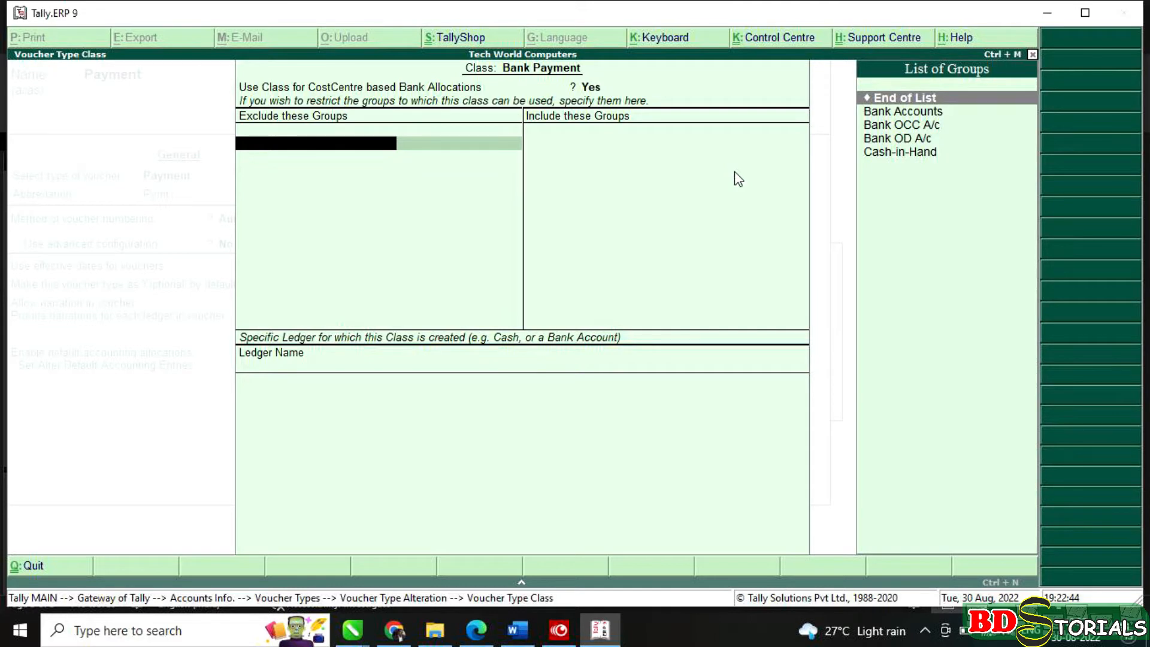
- Exclude the Cash-in-Hand group from the Bank Payment class and include the Bank Accounts group
key(Down)
key(Down)
key(Down)
key(Down)
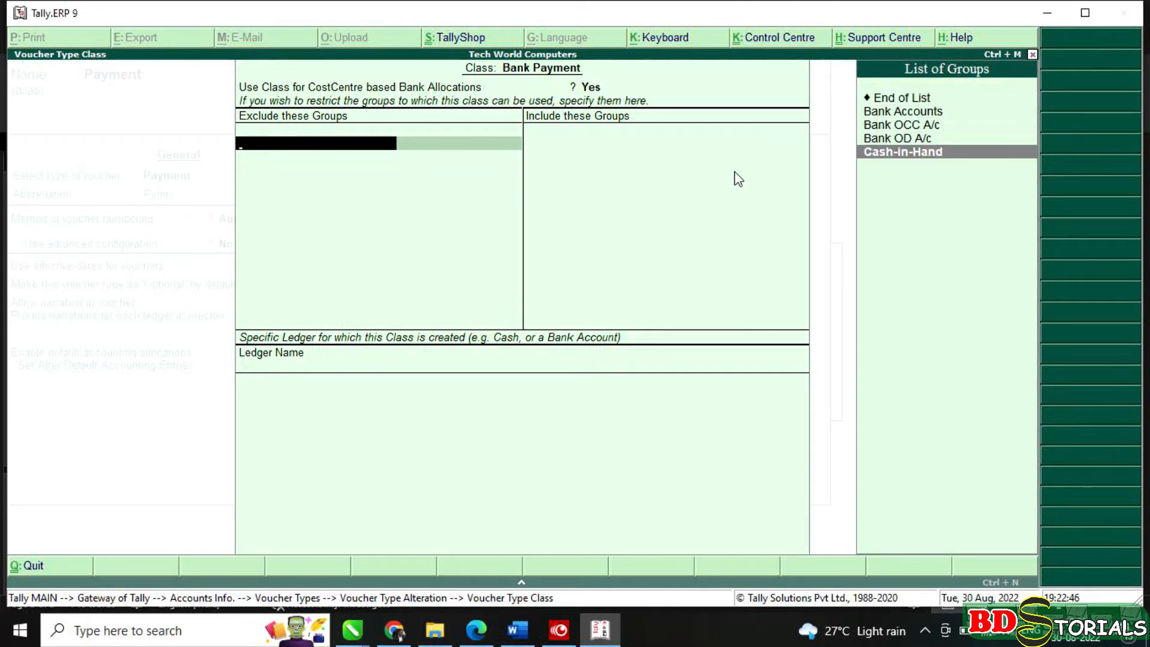
key(Return)
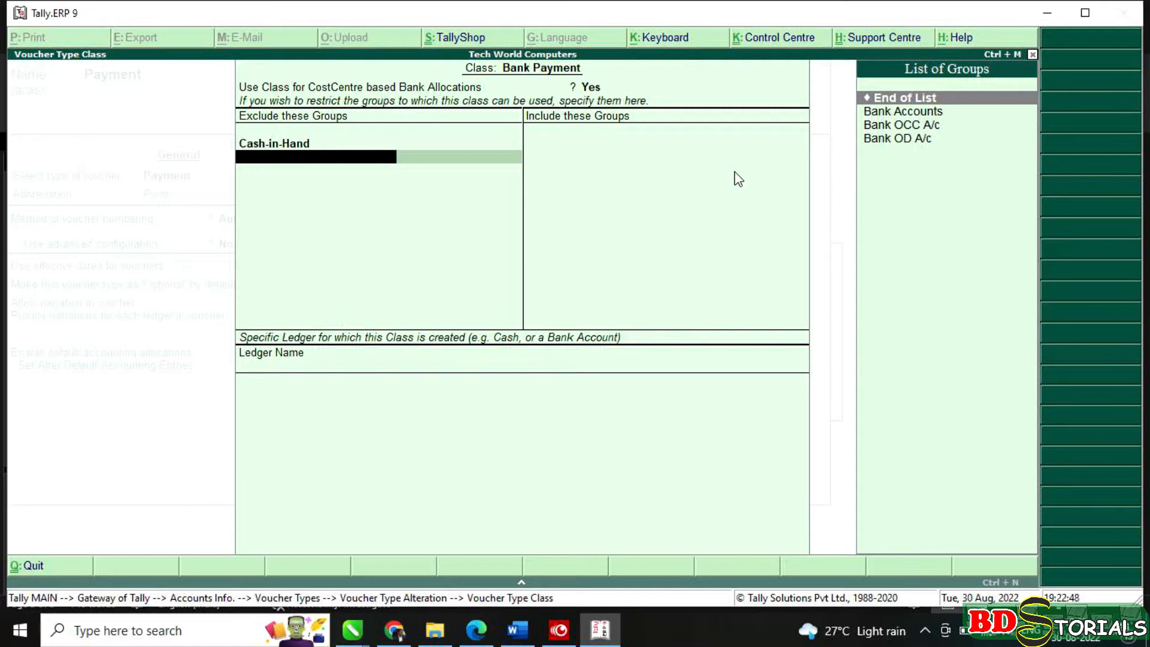
key(Return)
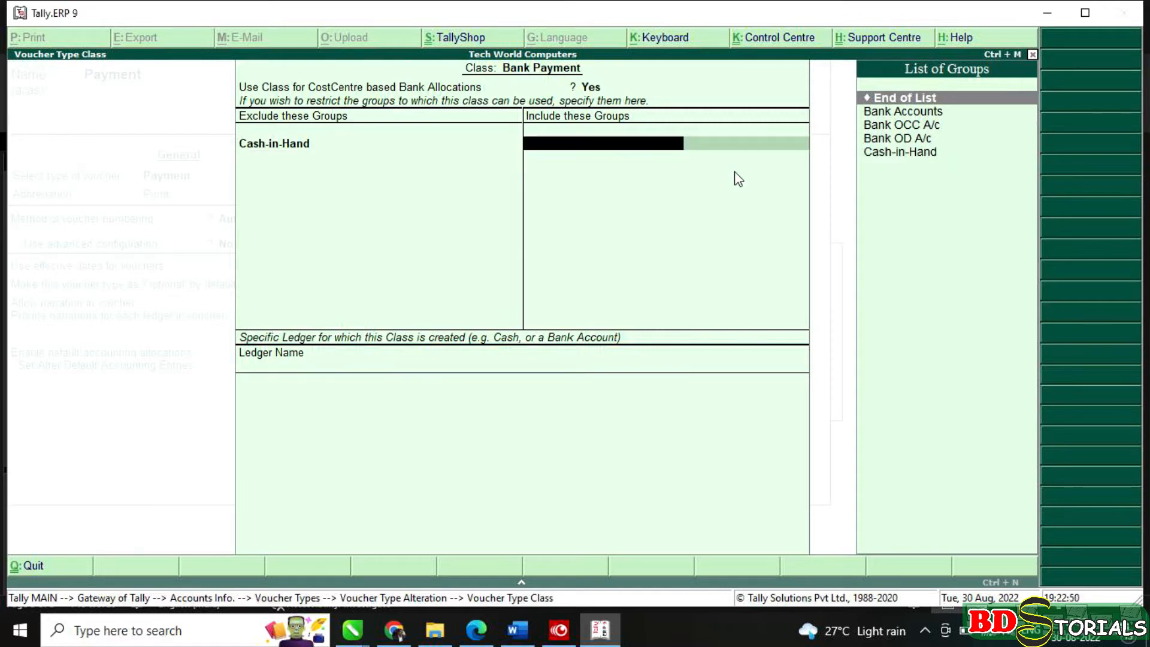
key(Down)
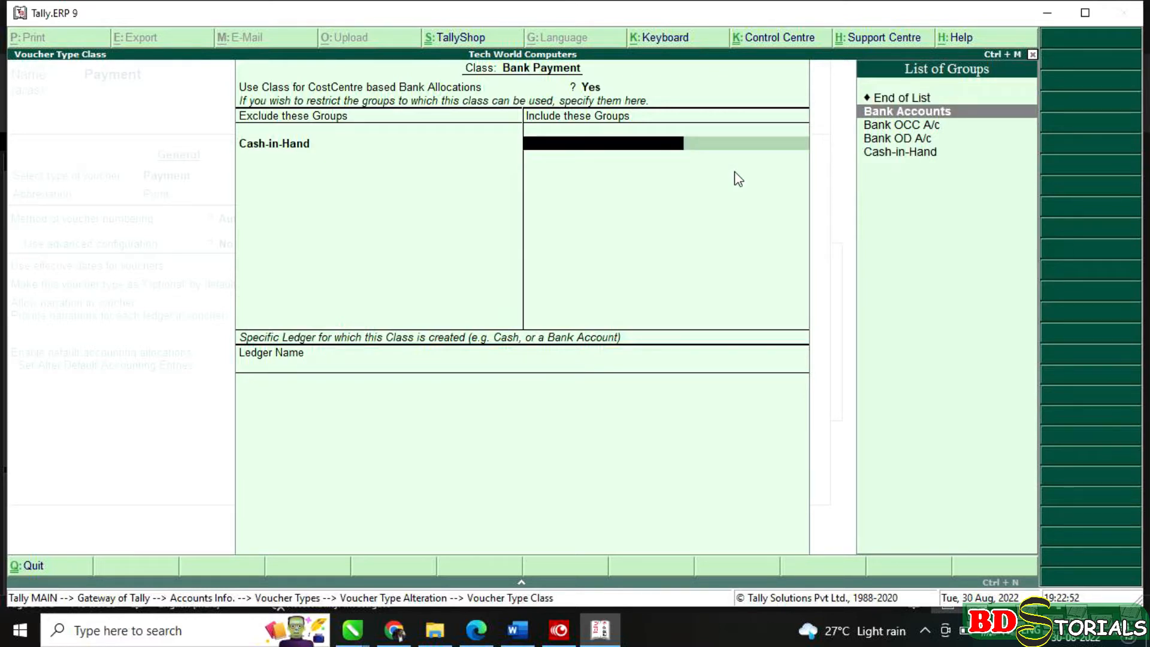
key(Return)
key(Return)
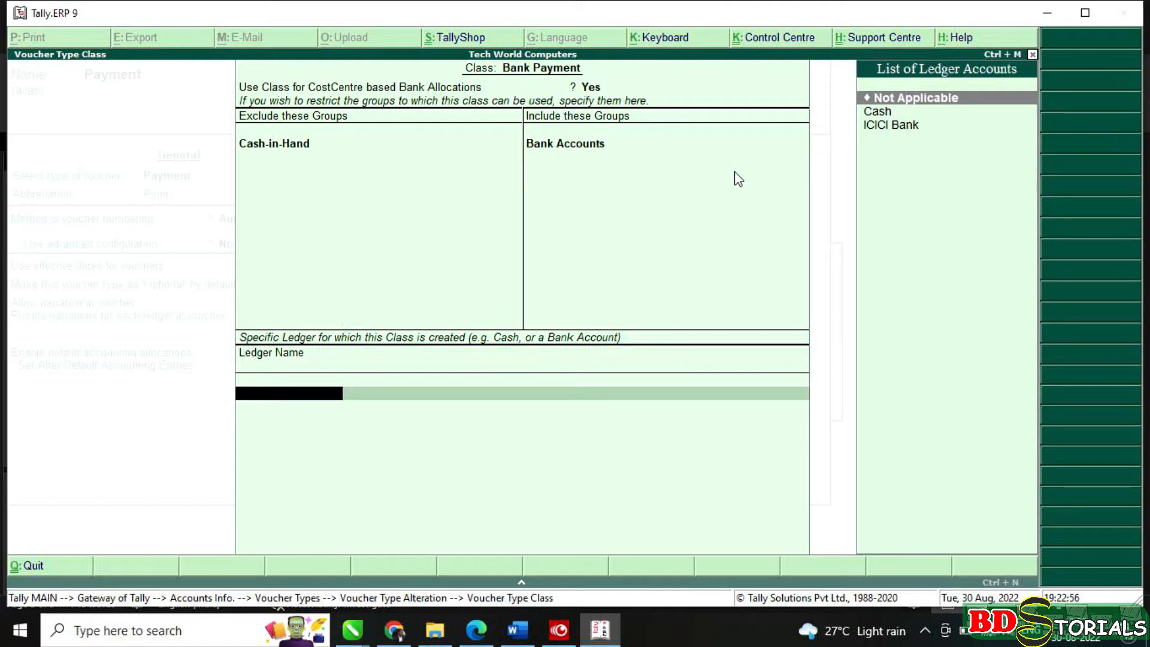
- Assign ICICI Bank as the specific ledger of the Bank Payment class and complete the class
key(Down)
key(Down)
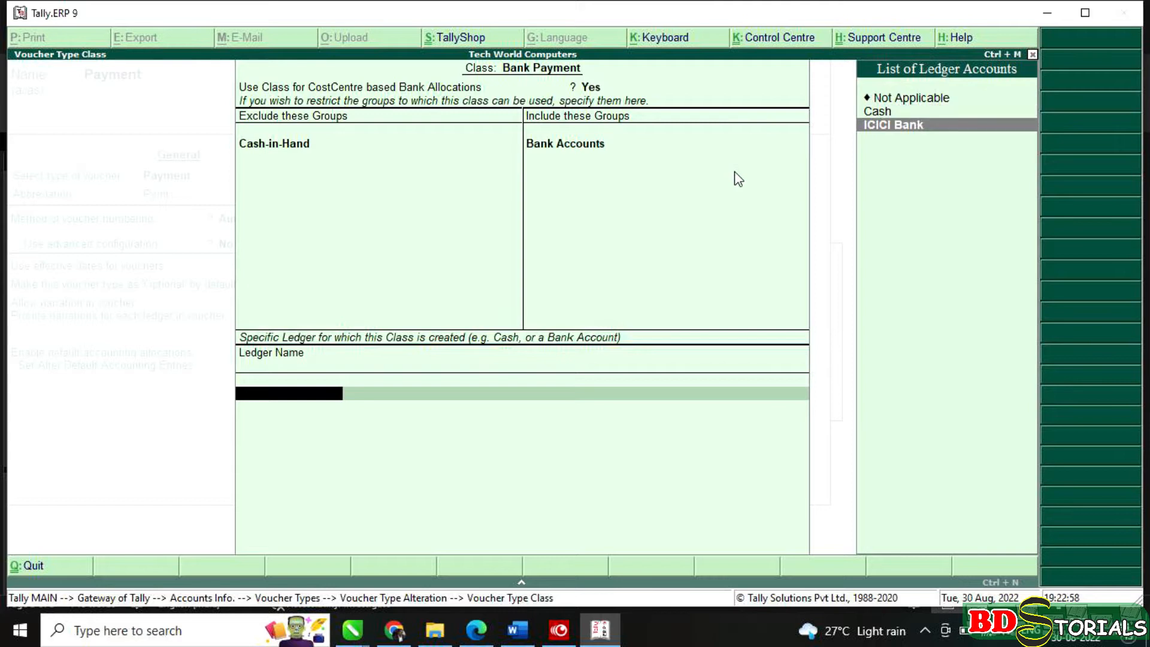
key(Return)
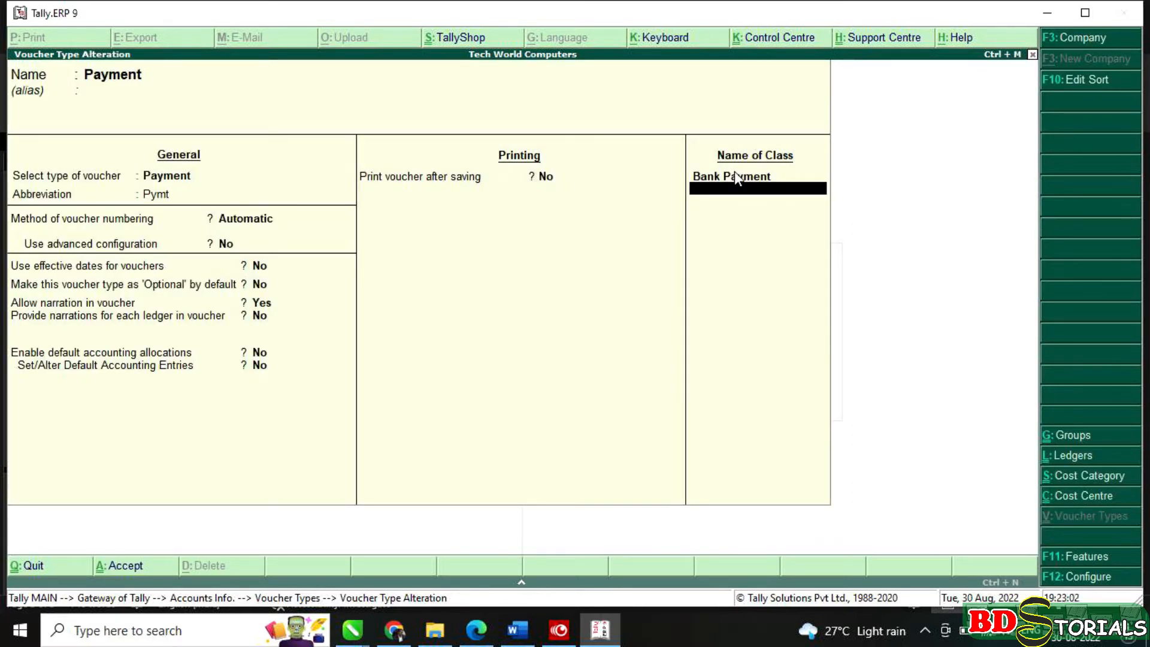
- Add a class named Cash Payment to the Payment voucher type and set its cost-centre-based bank allocations to Yes
text(C)
text(ment)
key(Return)
text(y)
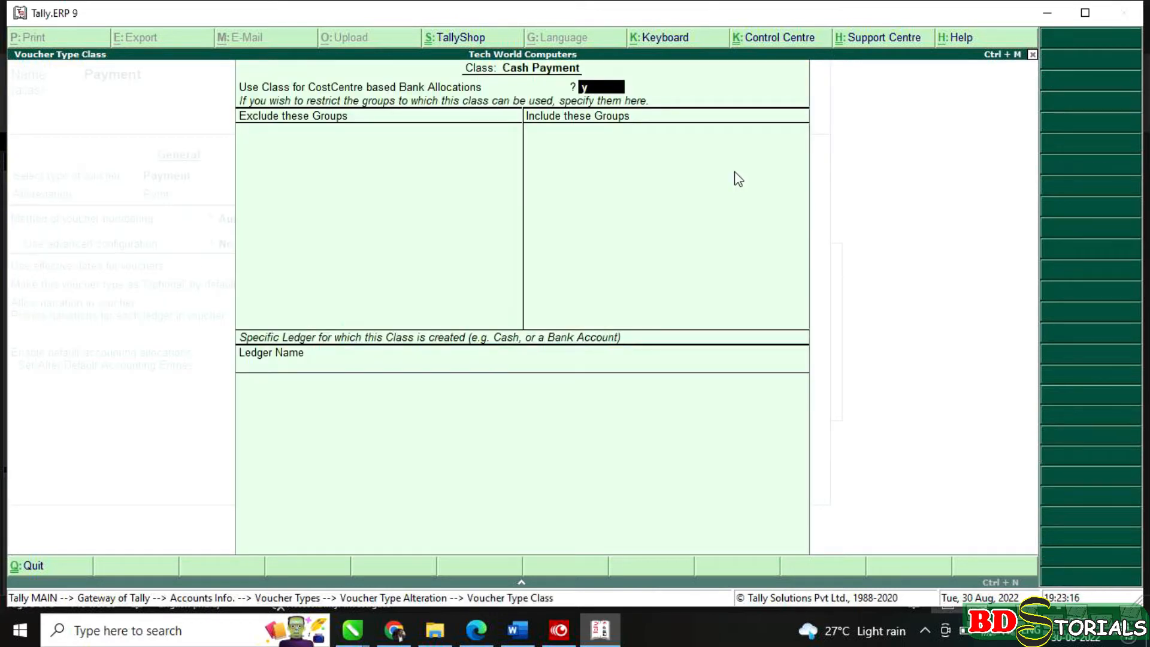
key(Return)
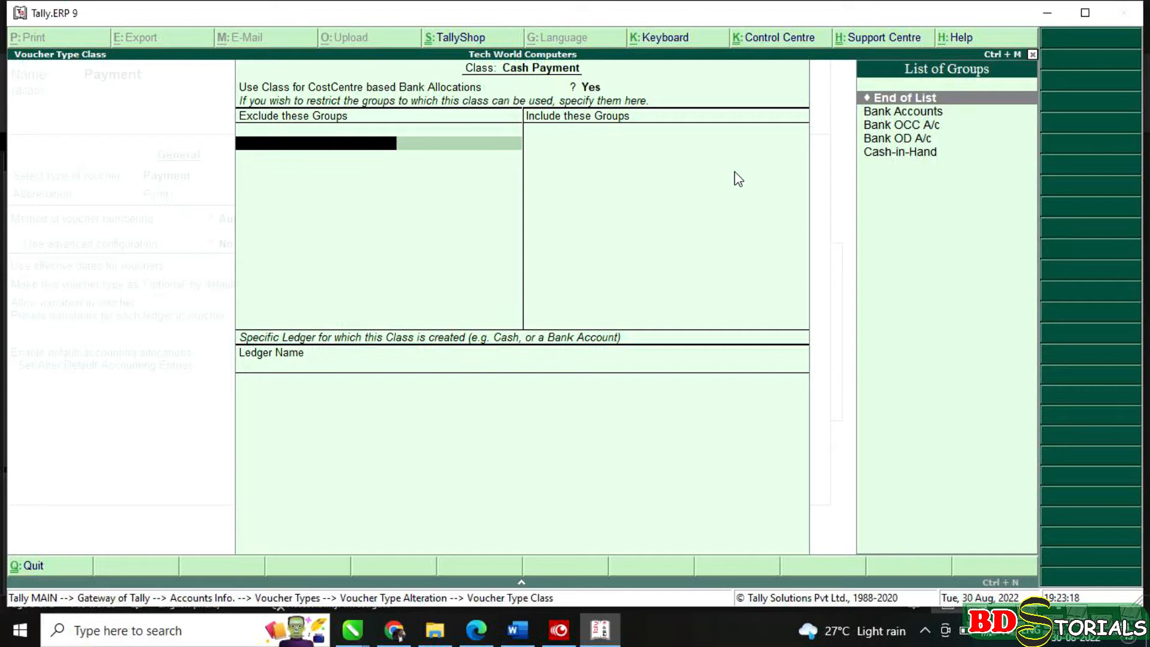
- Exclude the Bank Accounts and Bank OD A/c groups from the Cash Payment class
key(Down)
key(Return)
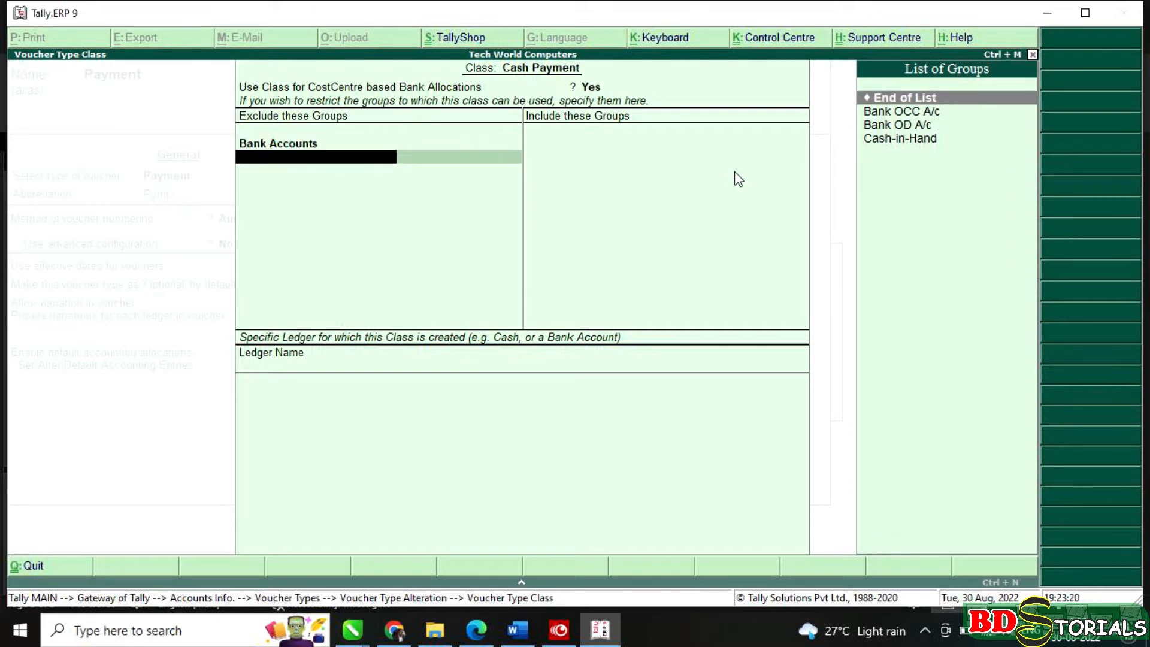
key(Down)
key(Down)
key(Return)
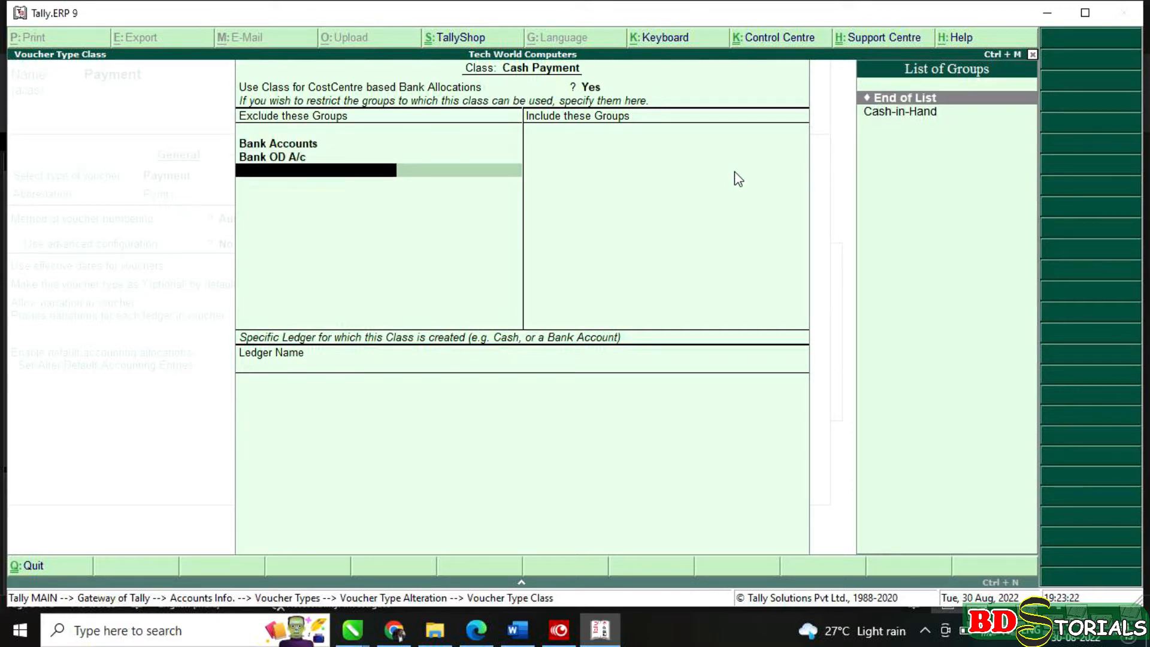
key(Return)
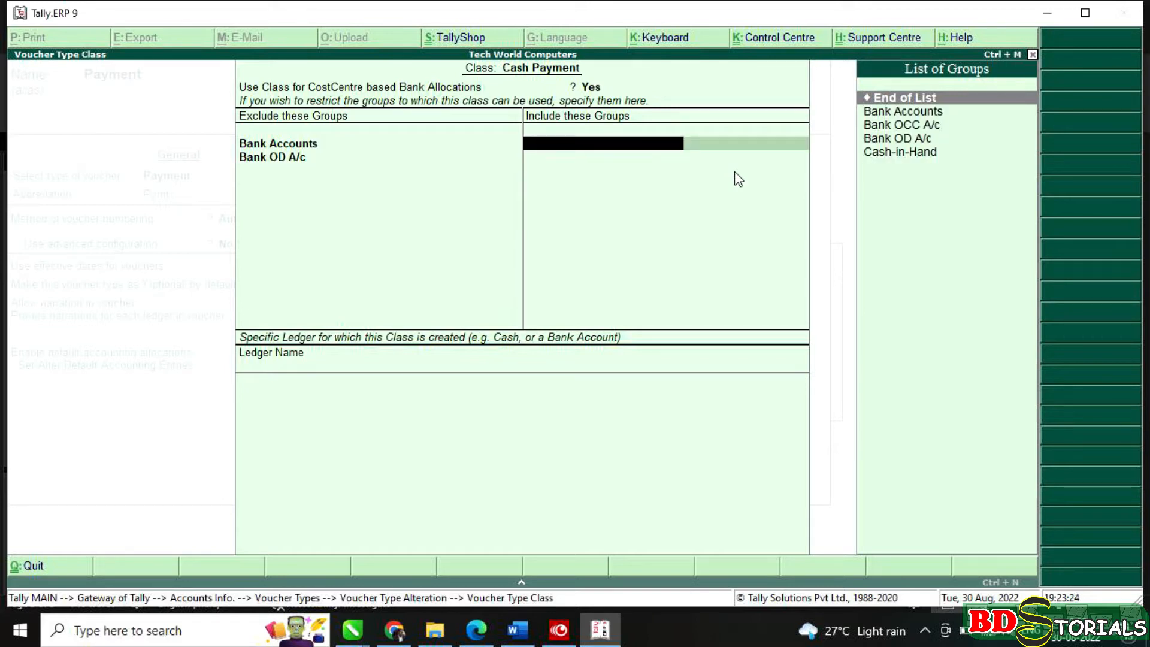
- Include the Cash-in-Hand group in the Cash Payment class
key(Down)
key(Down)
key(Down)
key(Down)
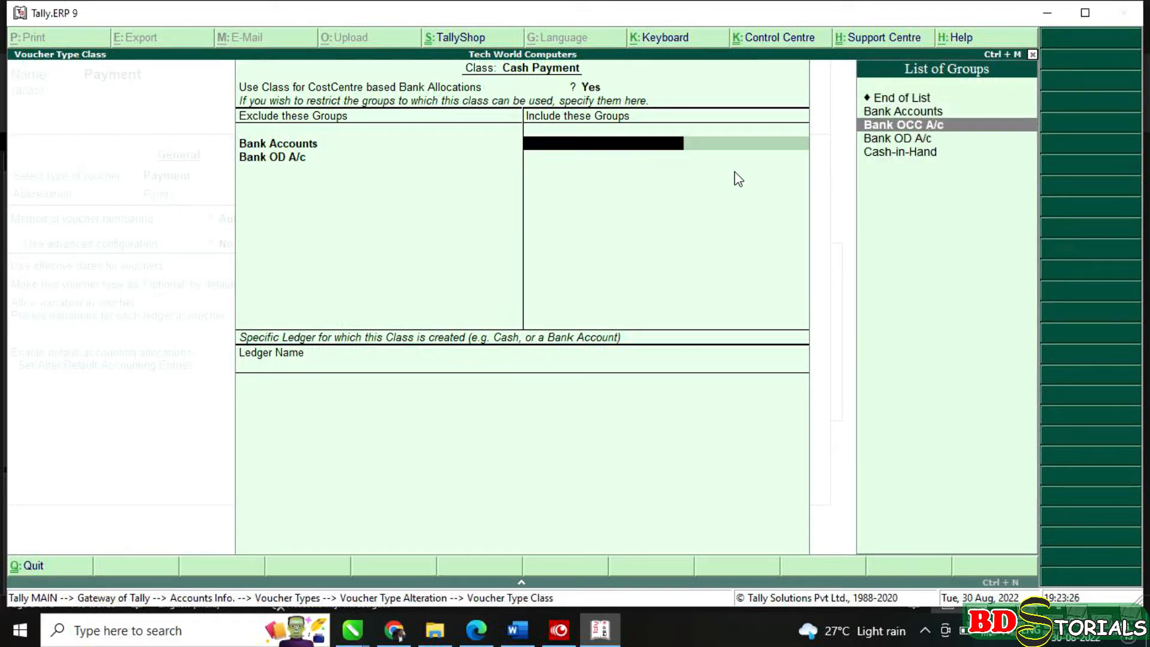
key(Return)
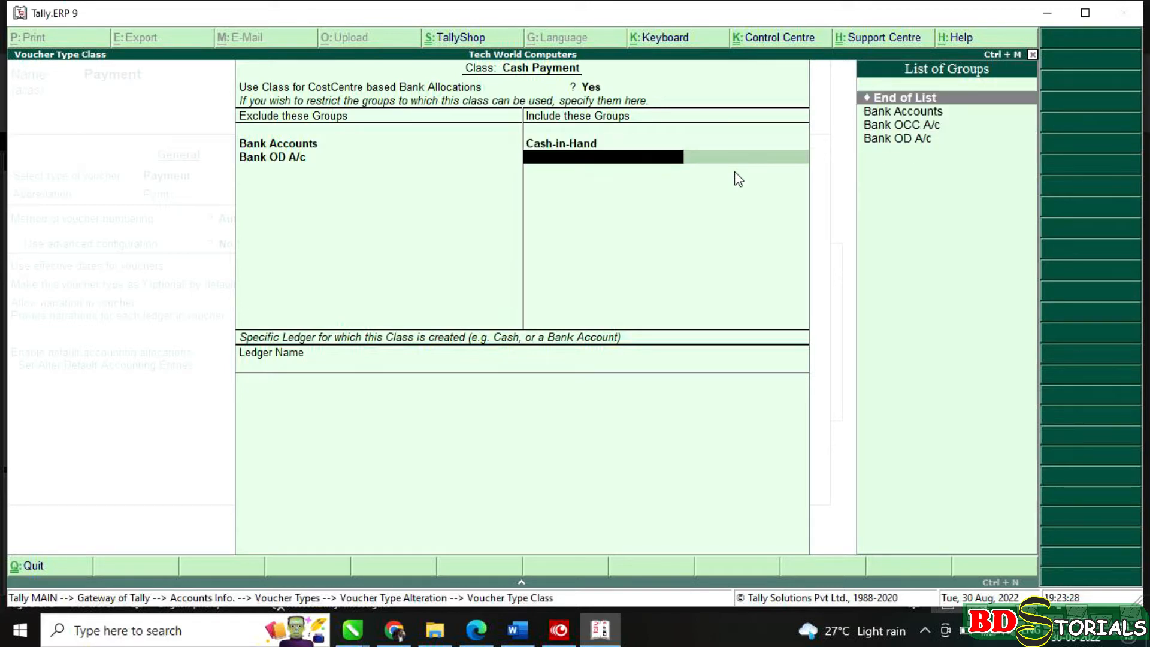
key(Return)
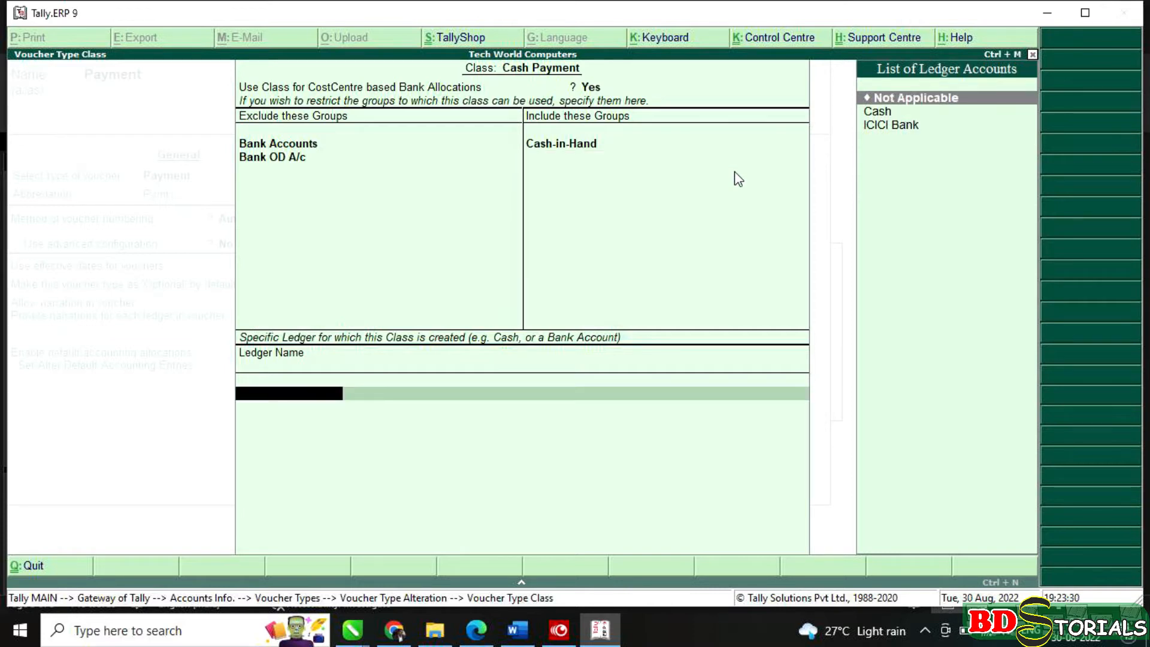
- Assign Cash as the specific ledger of the Cash Payment class and save the altered Payment voucher type
key(Down)
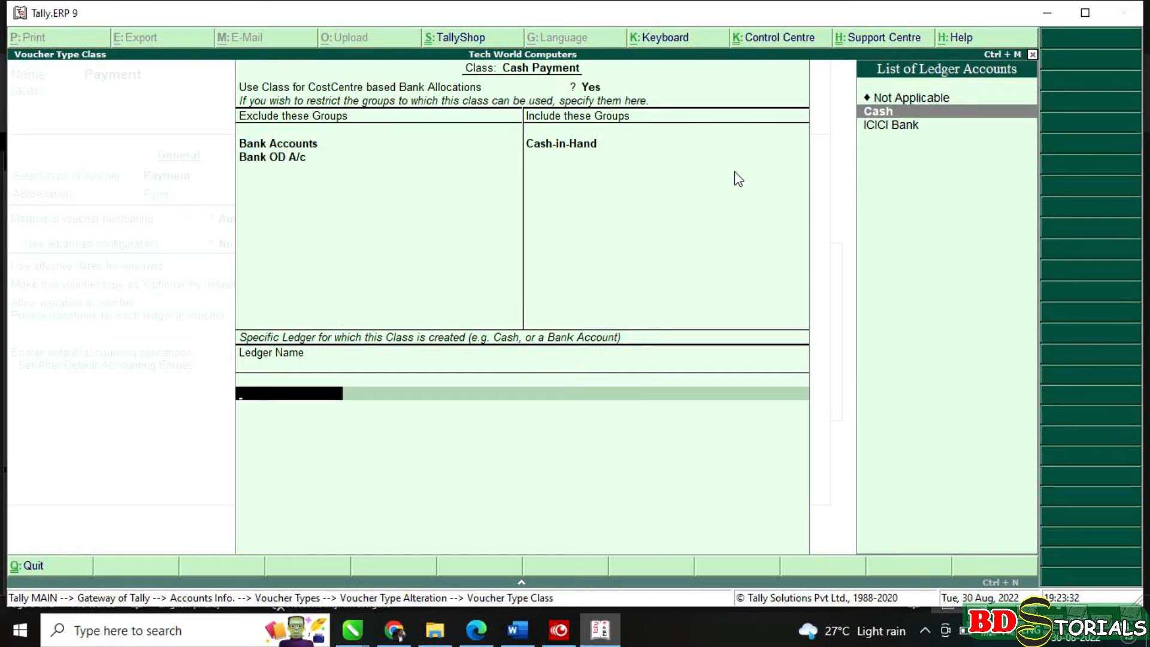
key(Return)
key(Return)
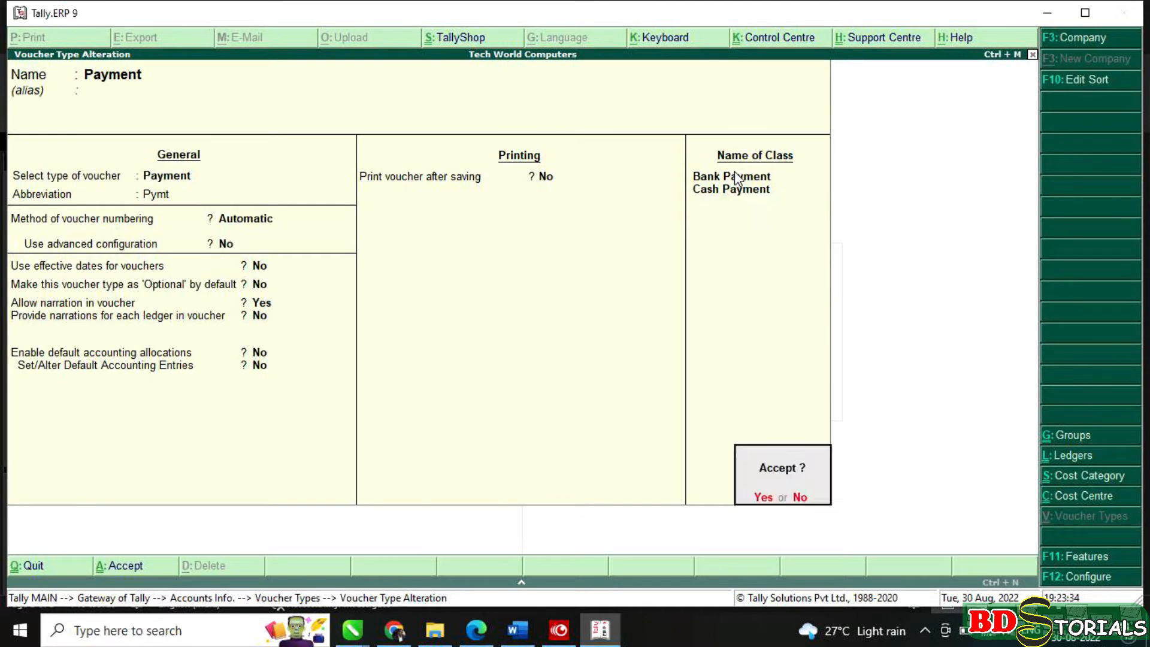
key(Return)
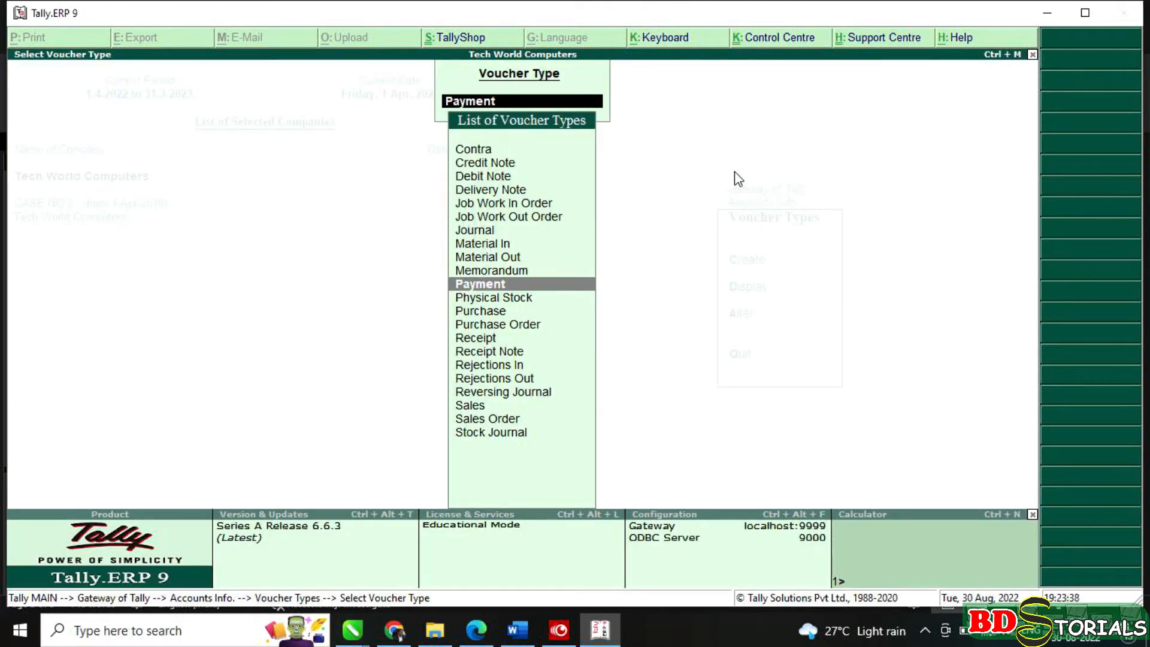
- Open a new Payment accounting voucher and apply the Bank Payment class, checking entry 4 of the project document in Word
key(Escape)
key(Escape)
key(Escape)
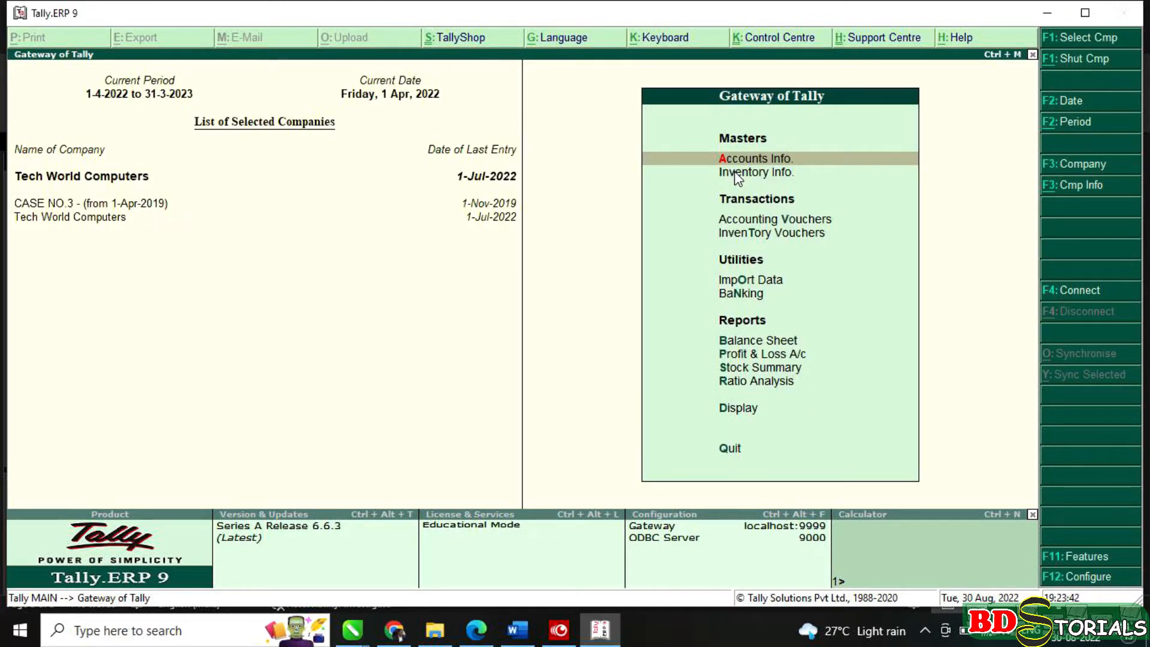
key(v)
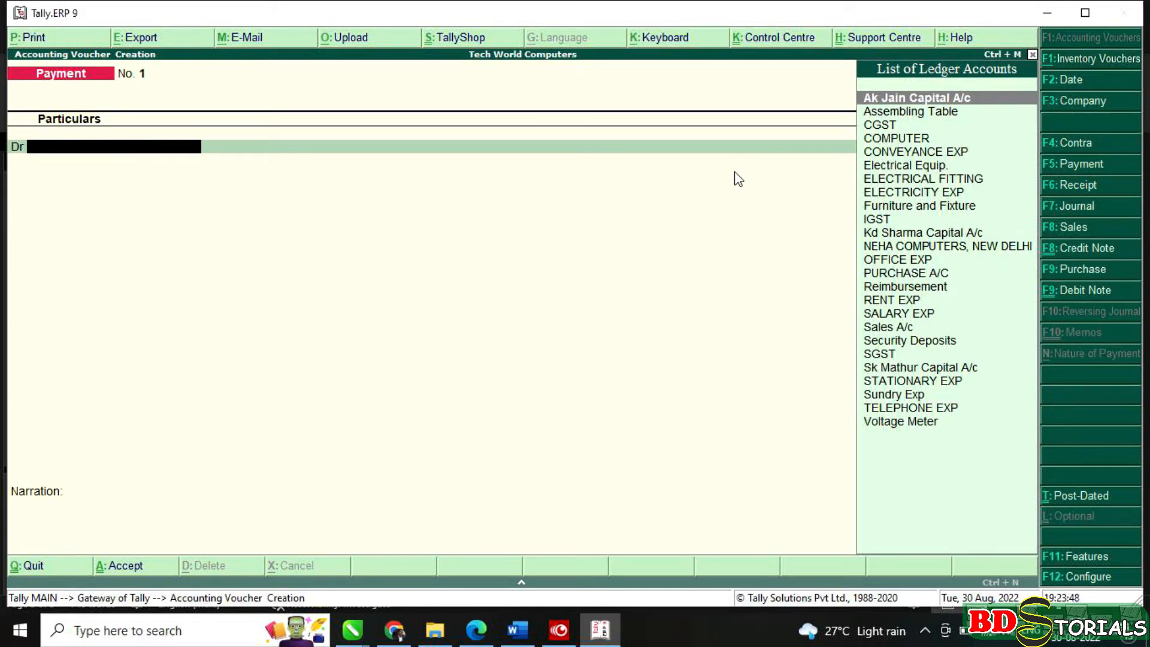
key(Return)
key(BackSpace)
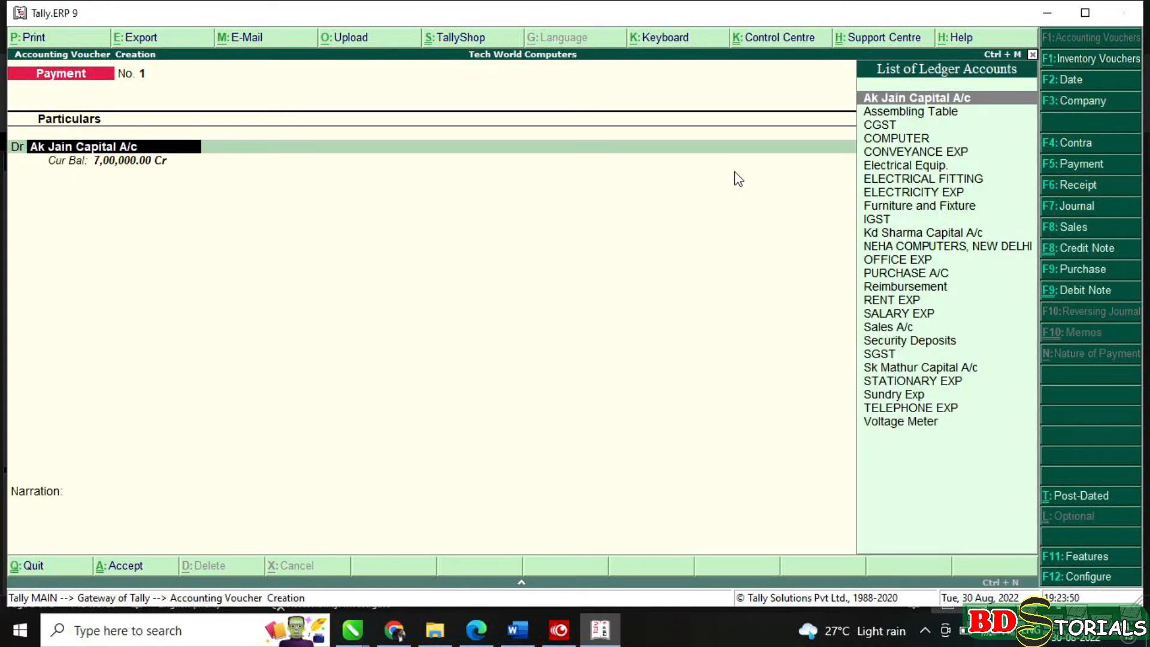
key(F5)
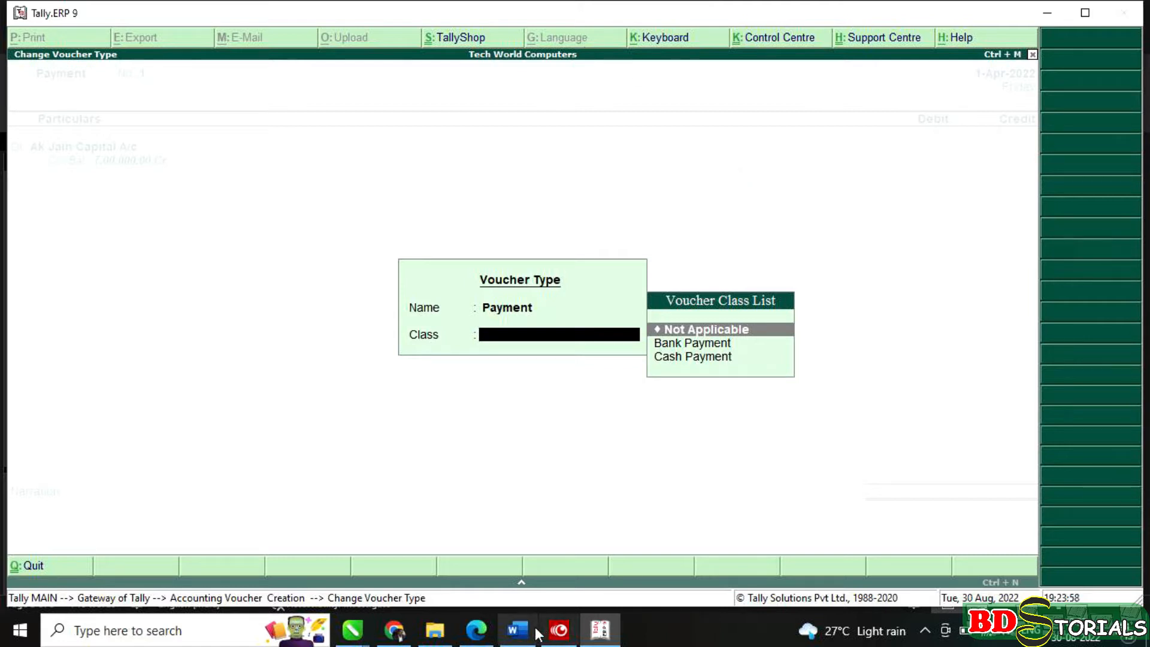
click(515, 627)
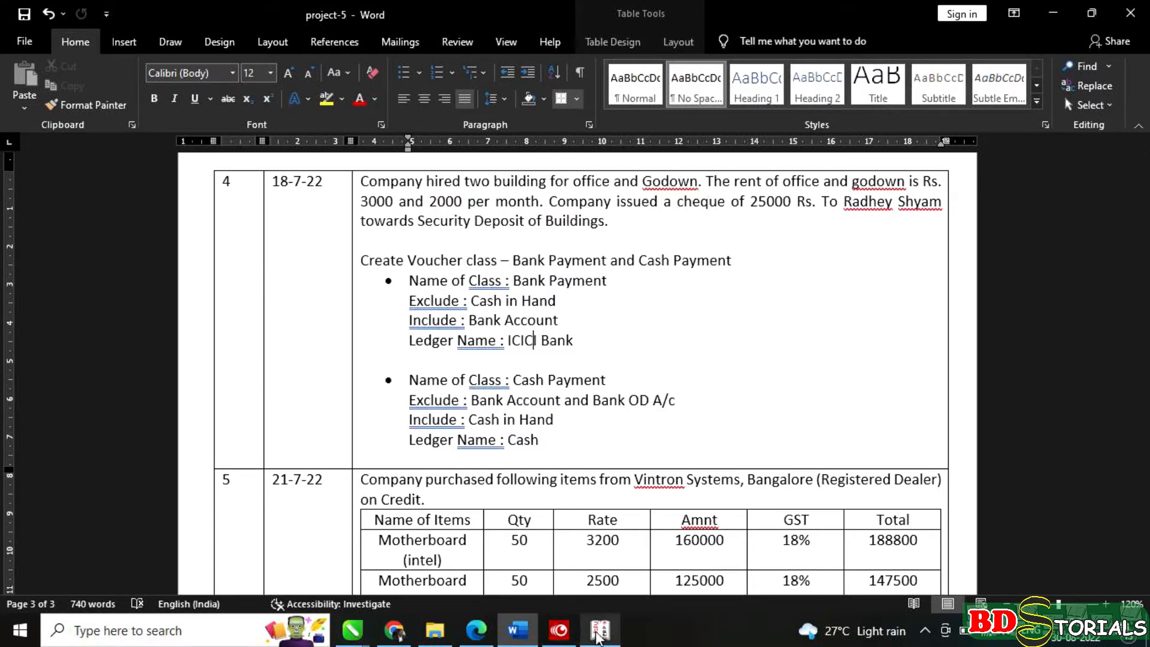
click(600, 630)
key(Down)
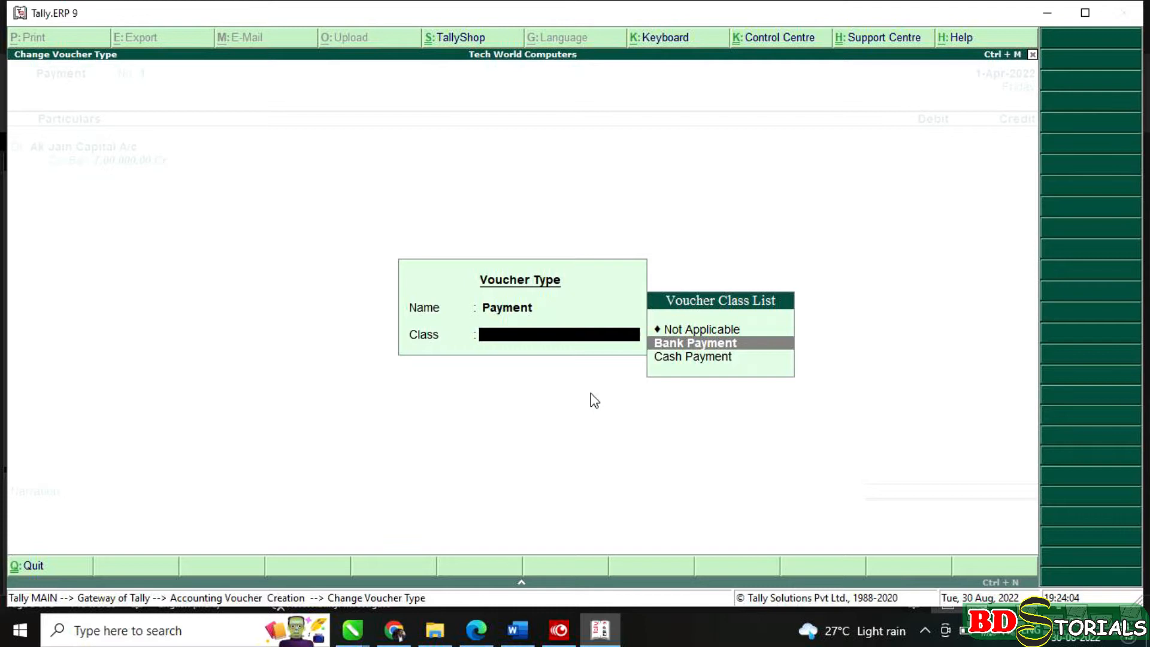
key(Return)
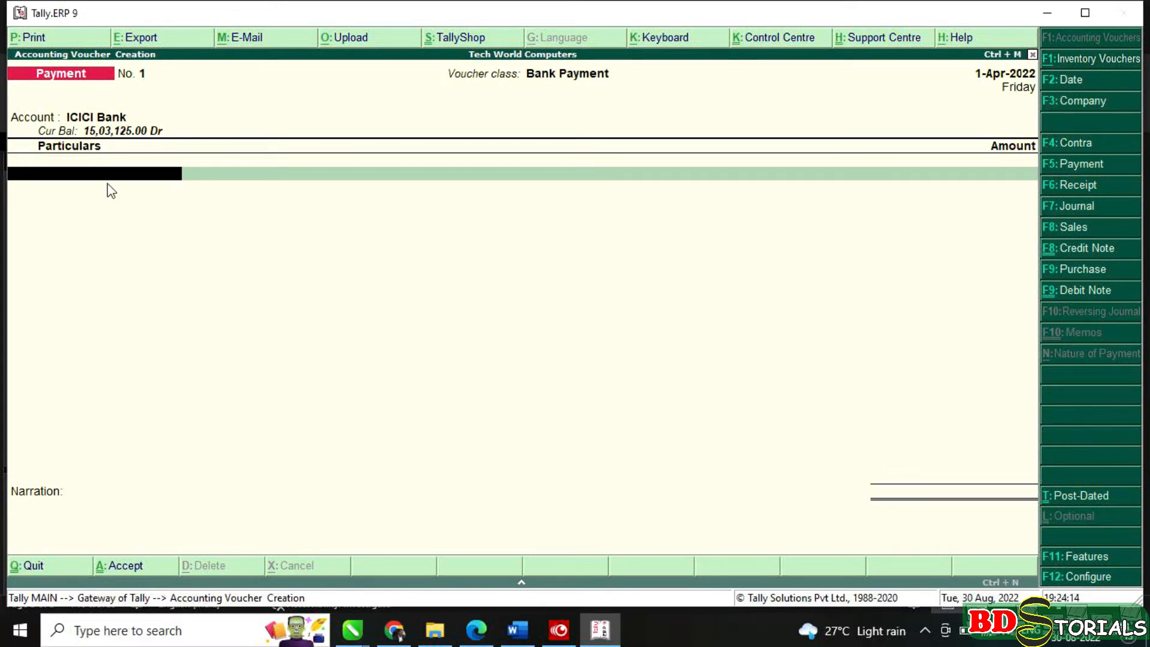
- Start a new ledger from the voucher, name it Security and place it under Deposits (Asset)
key(alt+c)
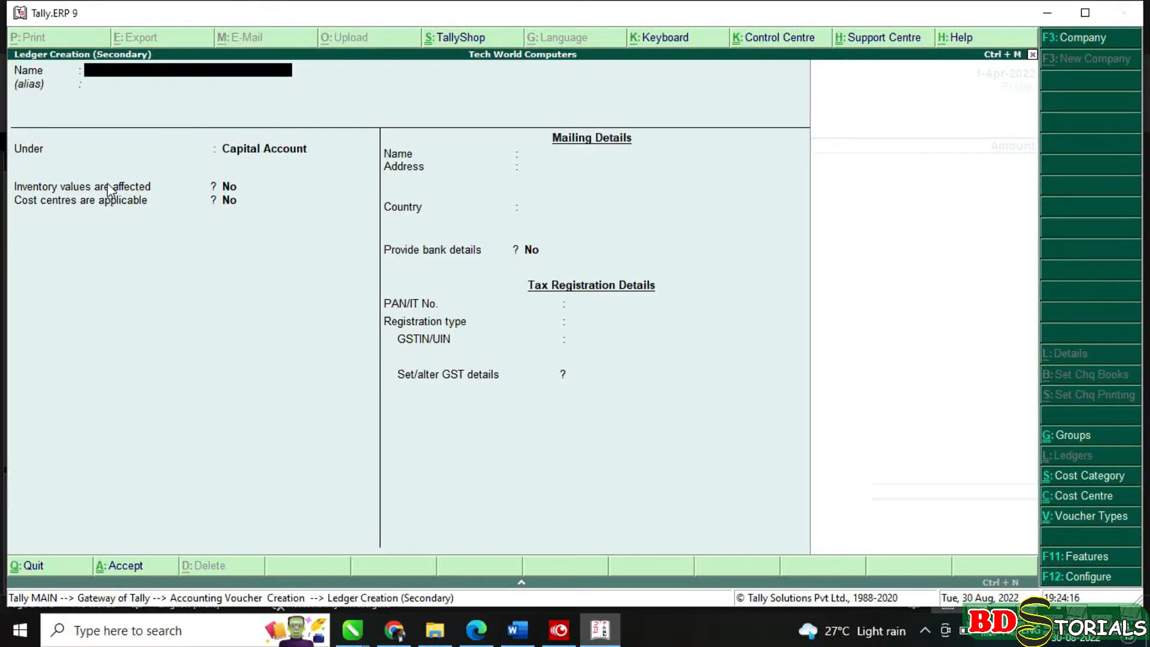
text(De)
key(BackSpace)
key(BackSpace)
text(Security)
key(Return)
key(Return)
text(D)
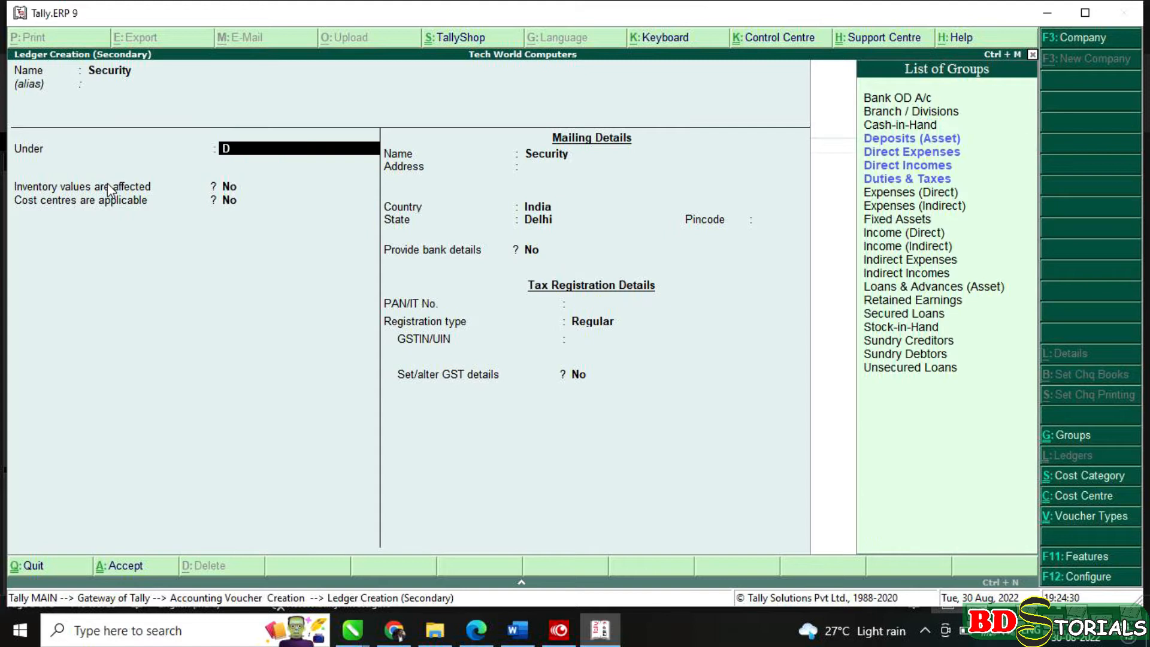
key(Return)
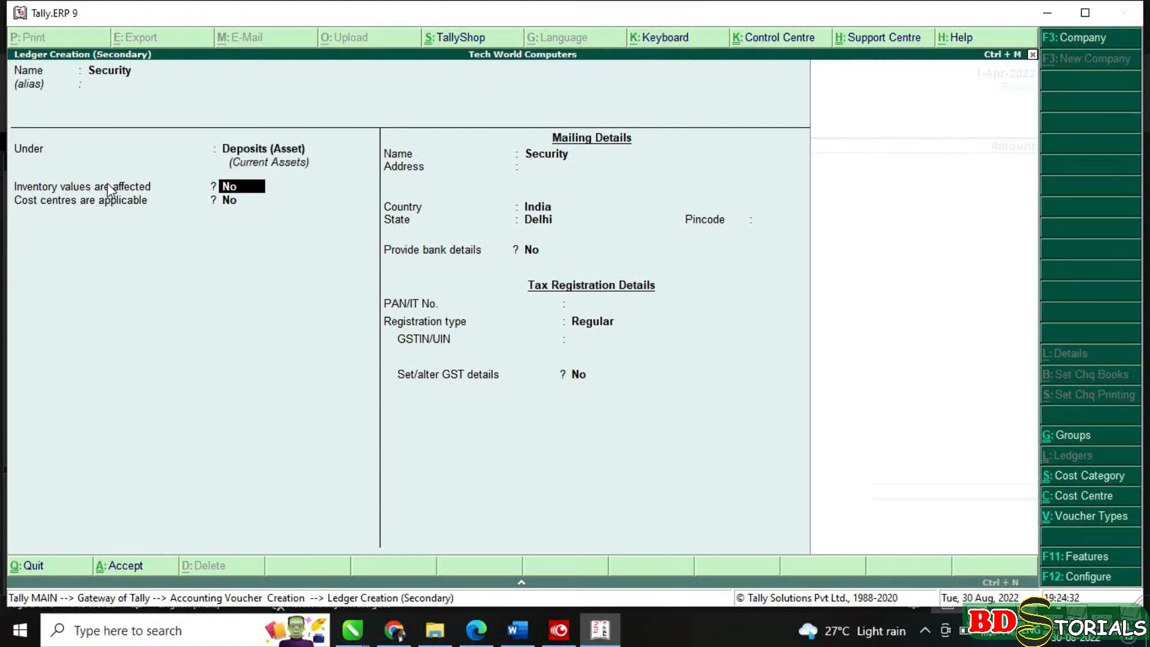
- Keep the remaining defaults of the Security ledger, leave its GSTIN/UIN blank and save the ledger
key(Return)
key(Return)
key(Return)
key(Return)
key(Return)
key(Return)
key(Return)
key(Return)
key(Return)
key(Return)
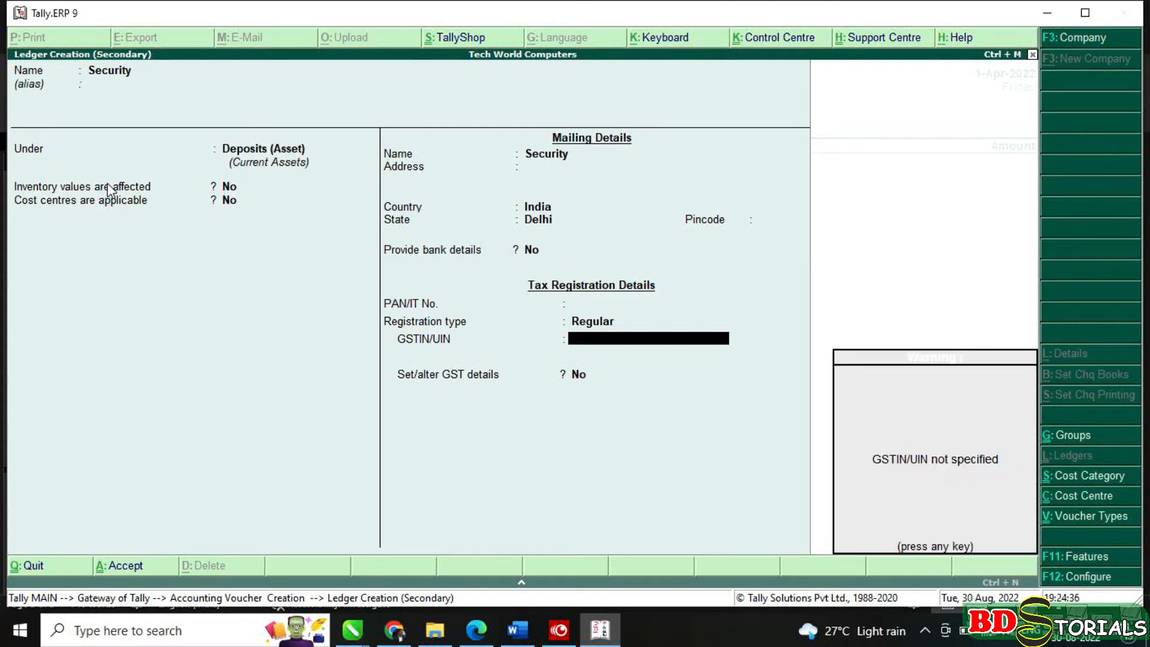
key(Return)
key(Return)
key(Return)
- Enter 25000 as the Security amount, checking it against entry 4 of the project document in Word
text(255)
key(BackSpace)
text(0000)
key(BackSpace)
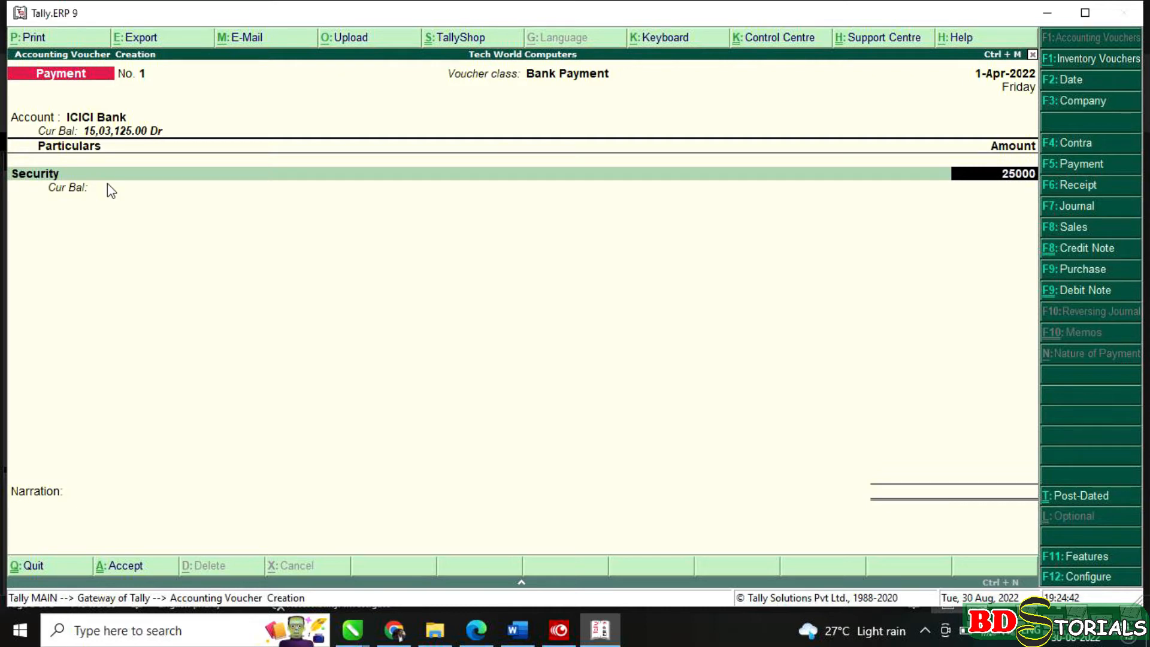
click(517, 630)
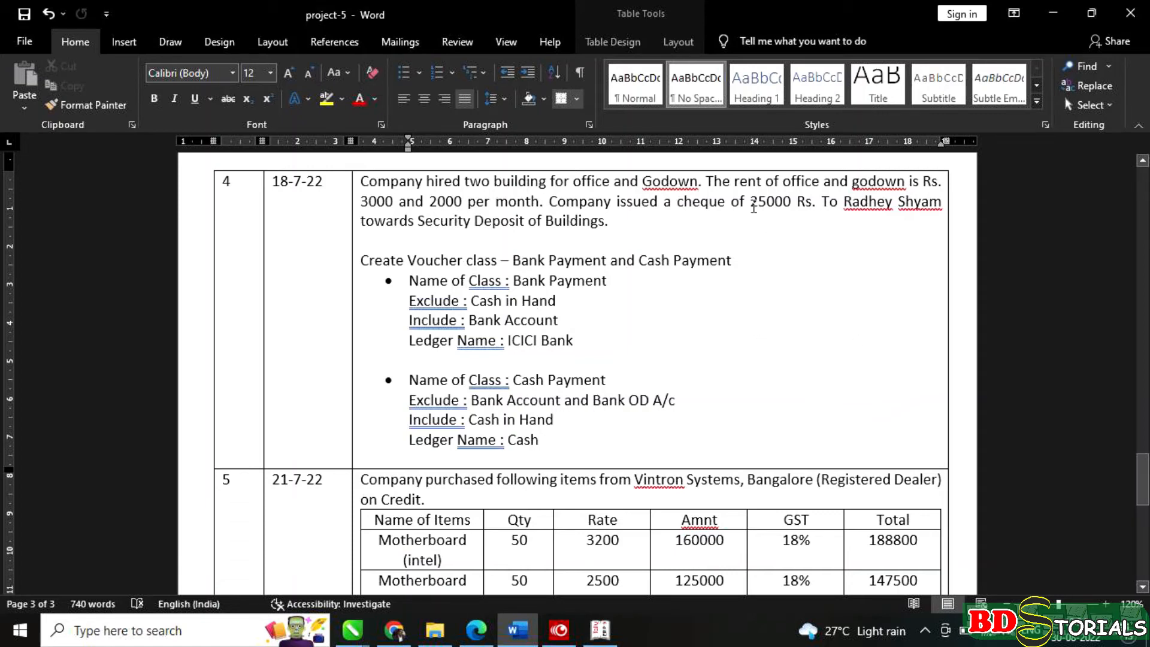
click(1052, 17)
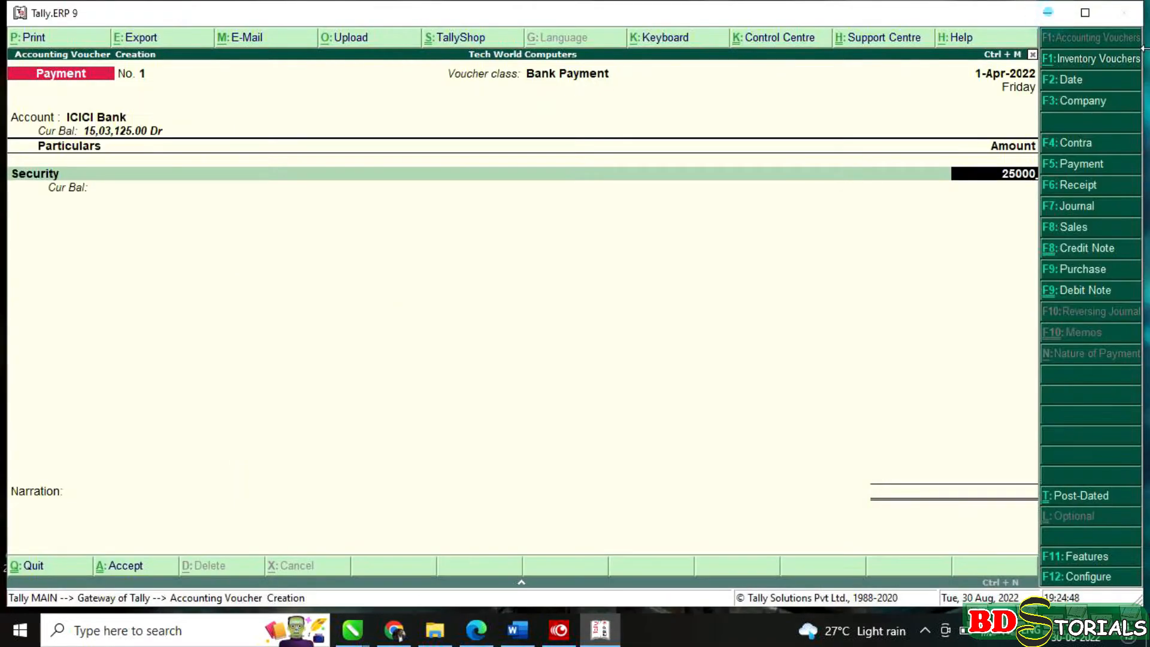
key(Return)
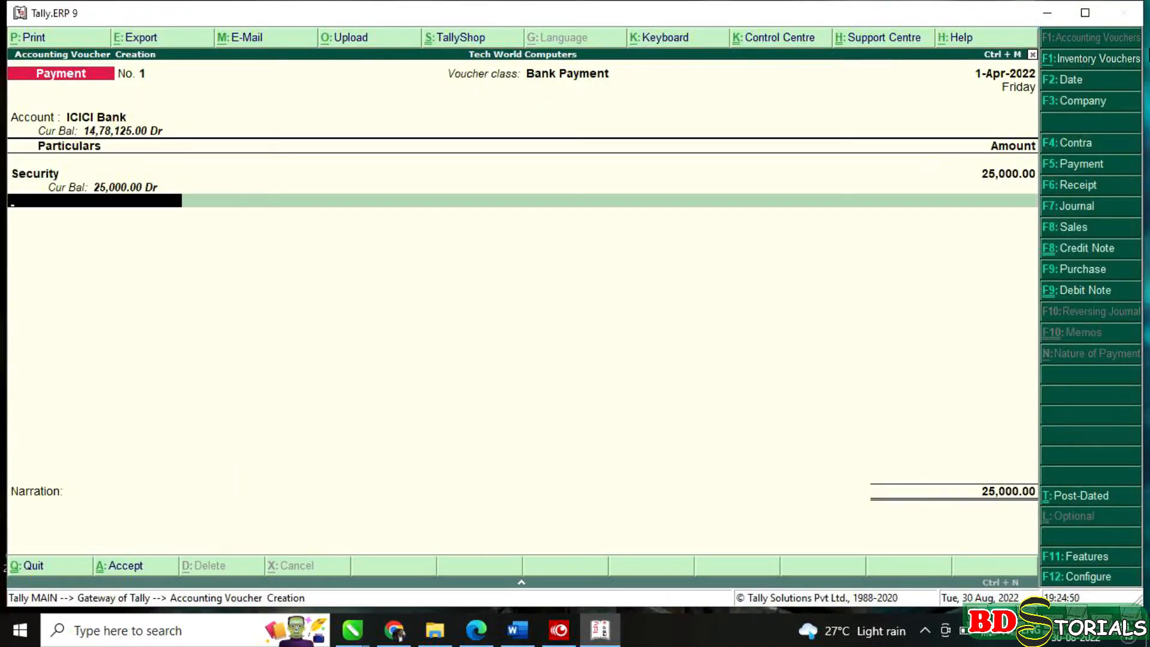
- Allocate the ICICI Bank payment as a cheque with no cheque range and an instrument date of 1-7-2022
key(Return)
key(Return)
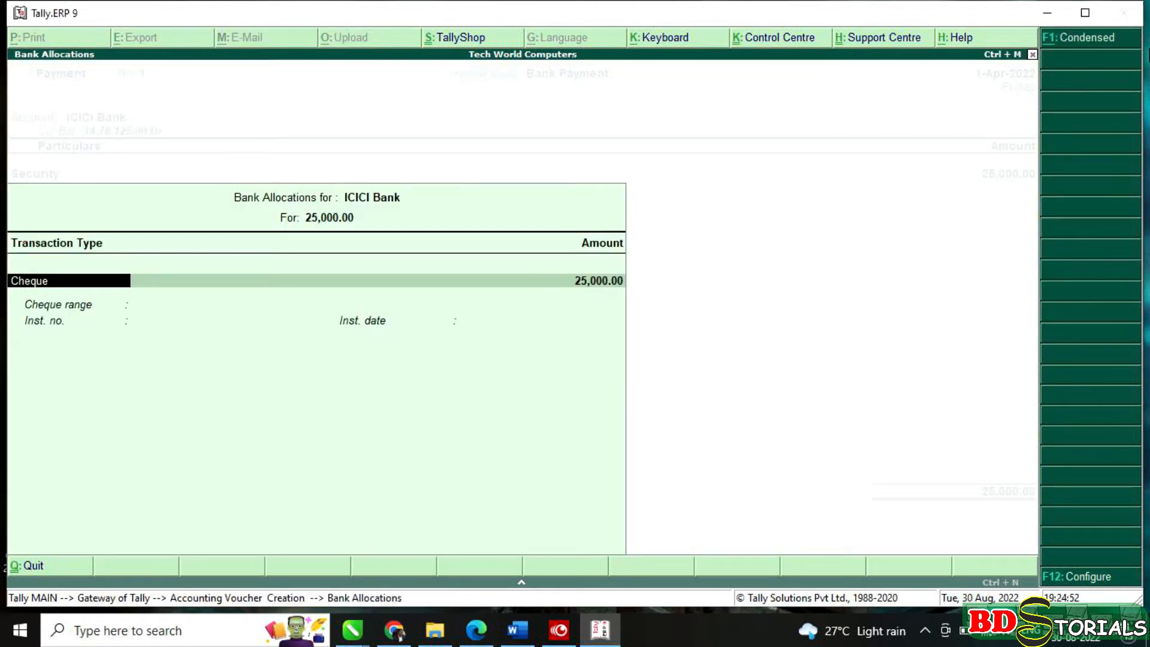
key(Return)
key(Return)
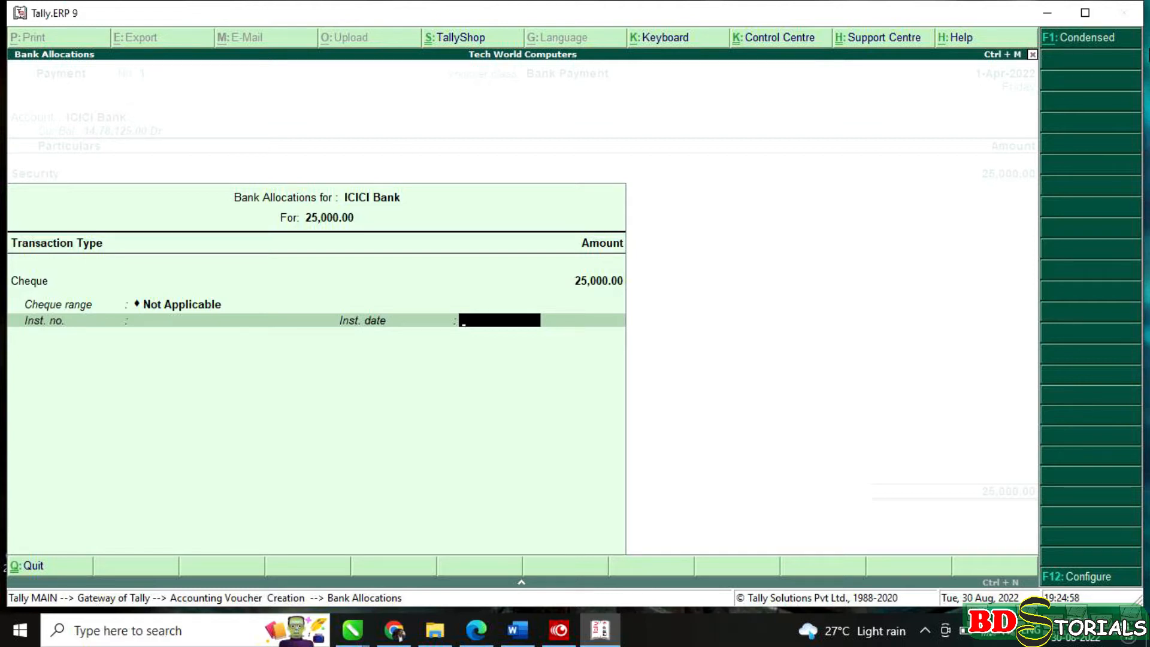
text(1-7-2022)
key(Return)
key(Return)
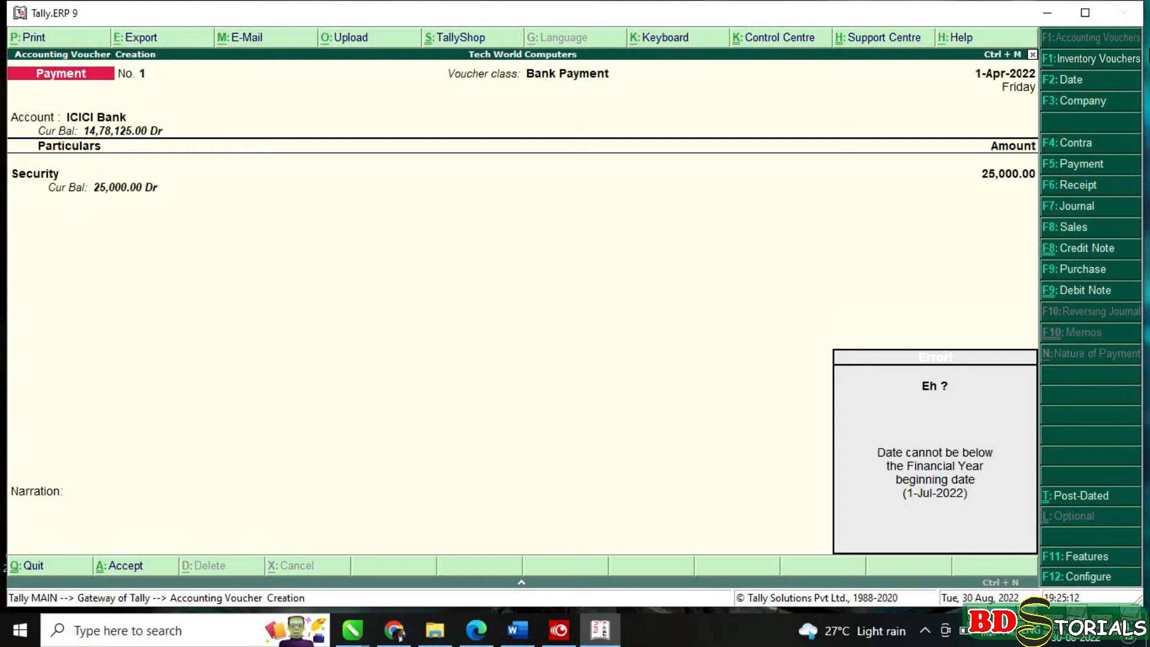
key(Escape)
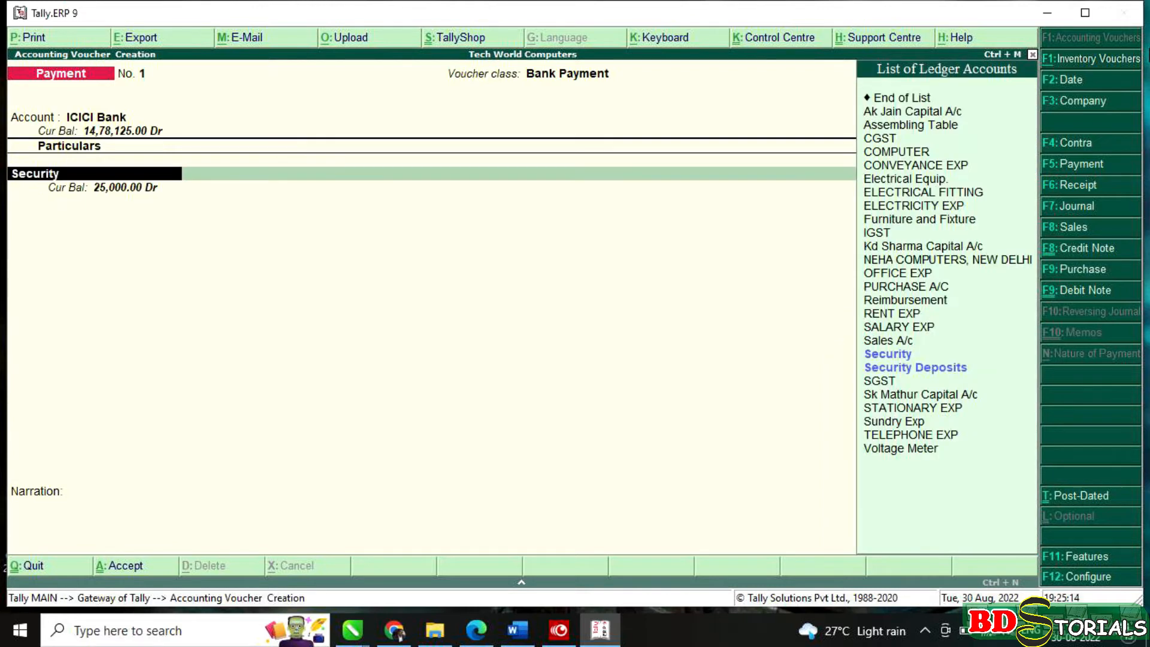
key(Return)
key(Return)
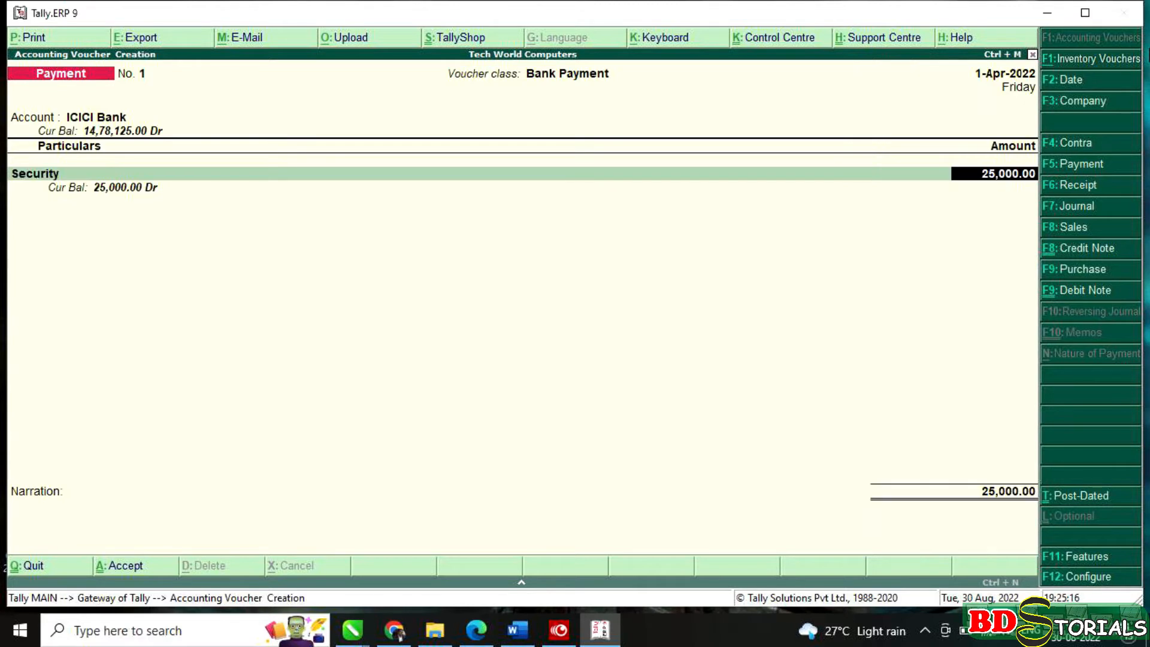
key(Return)
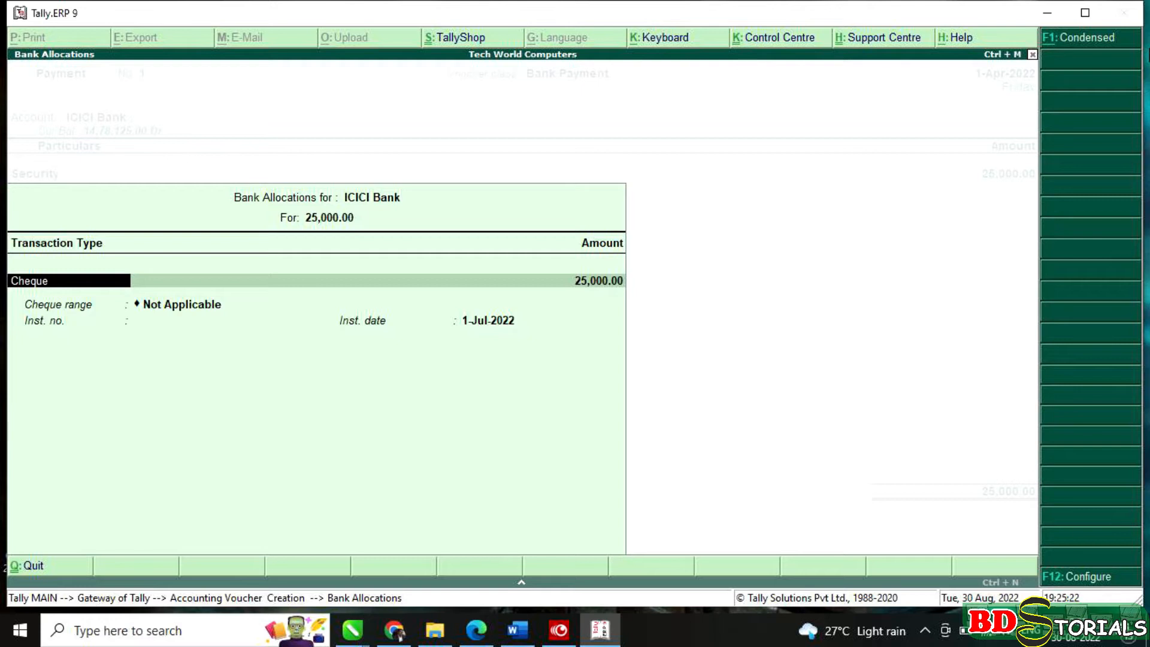
key(BackSpace)
key(Escape)
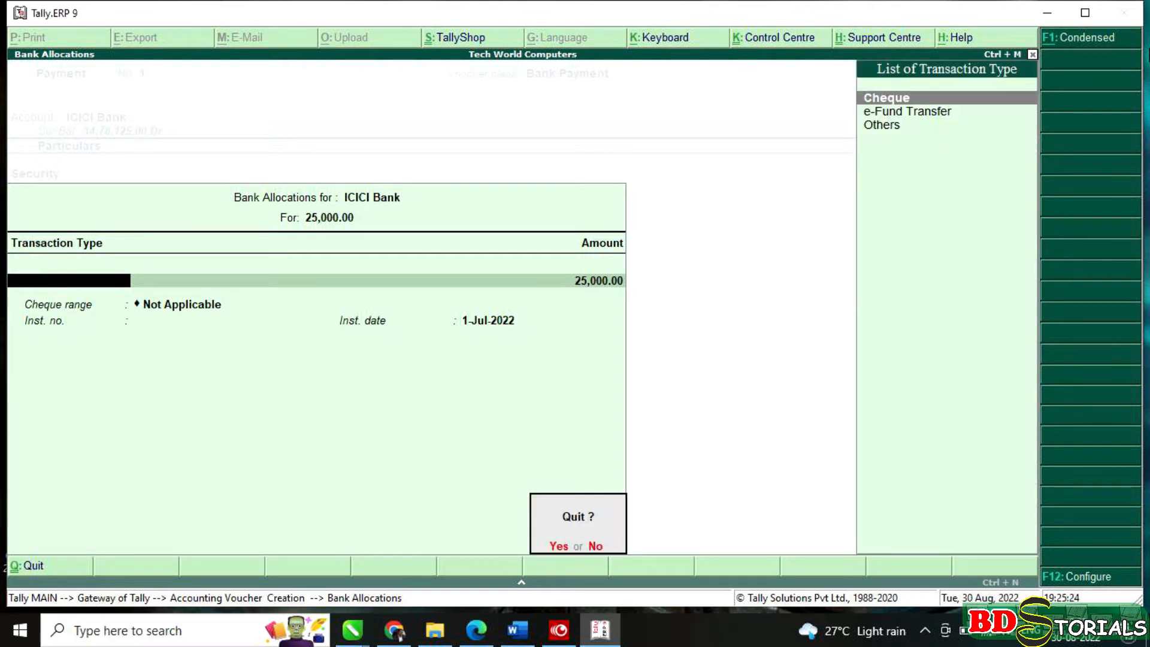
key(Return)
- Set the payment voucher's date to 1-7-2022 and save the Security payment
key(F2)
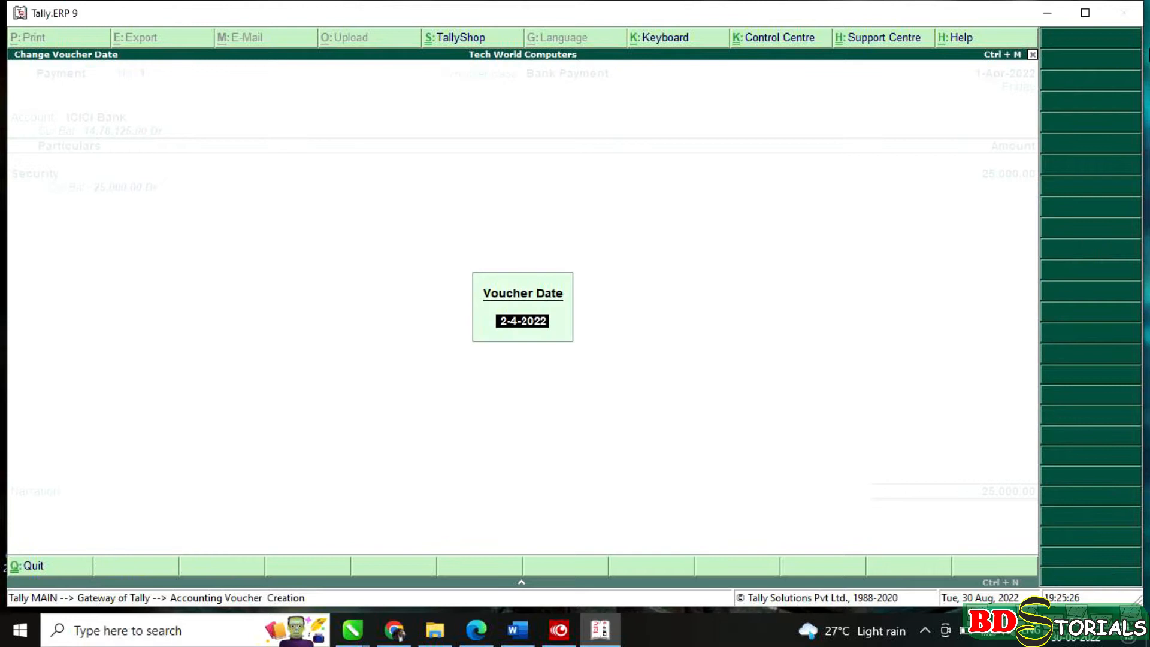
text(1-7)
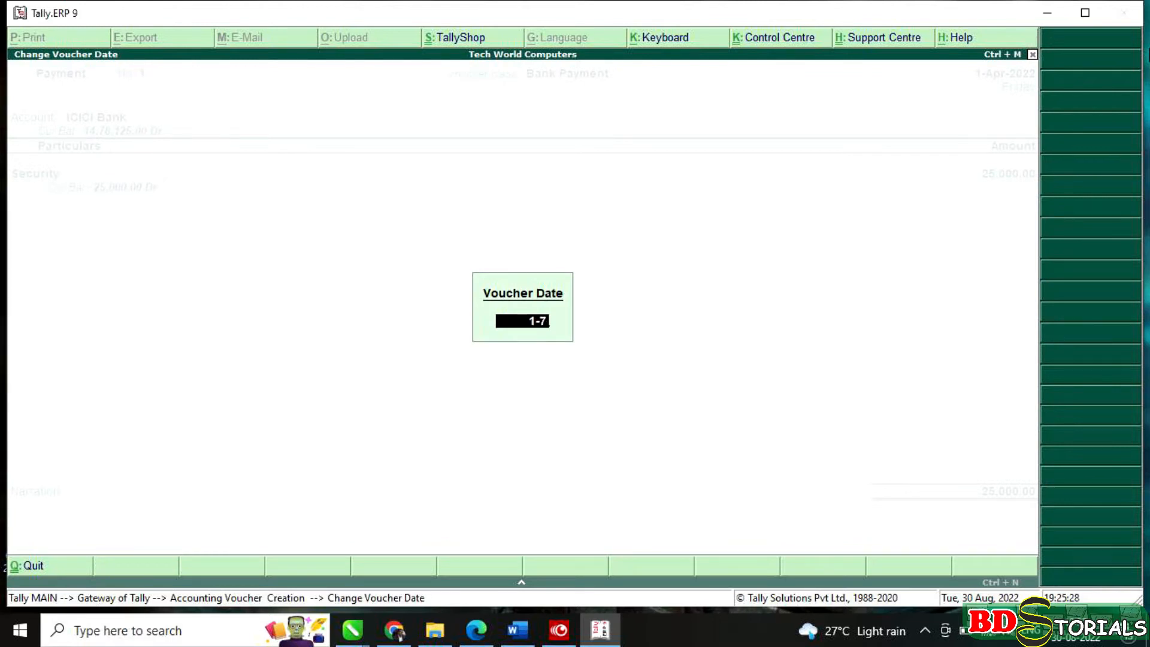
key(Return)
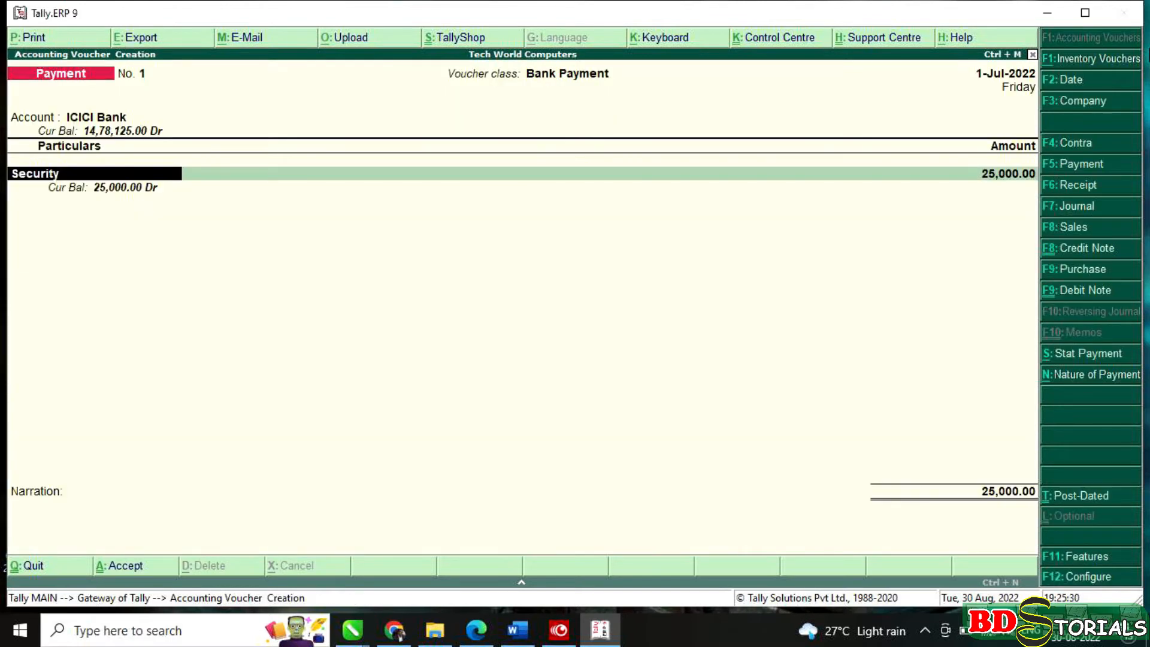
key(ctrl+a)
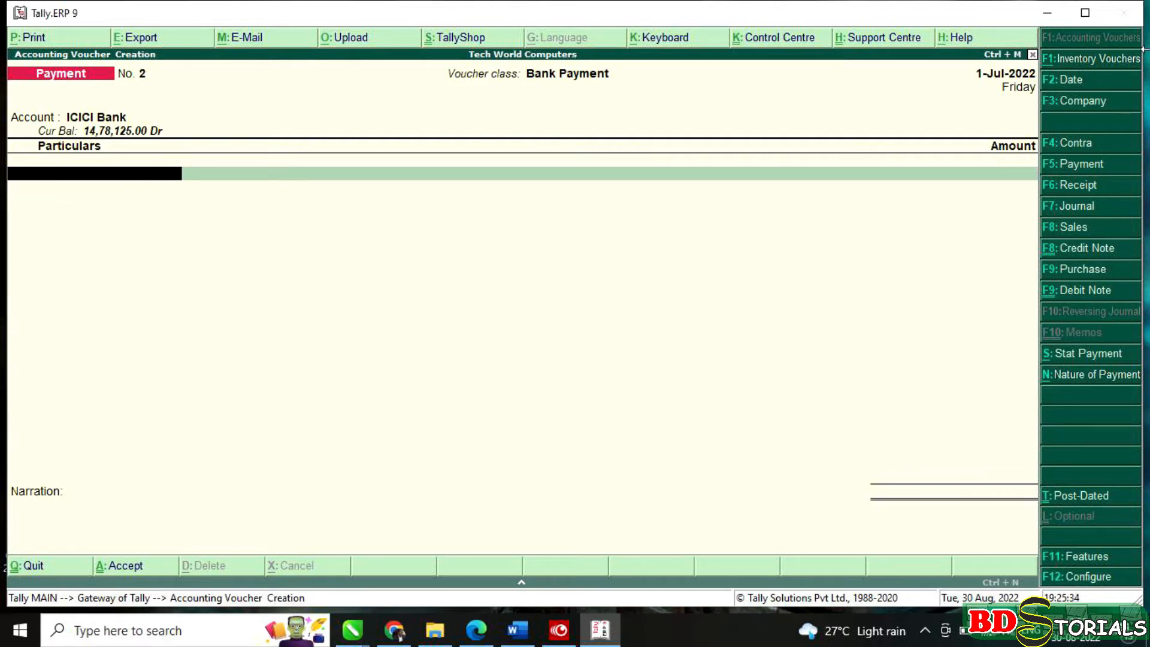
- Review entry 5's purchase items in the Word document and start a Purchase voucher in Tally, leaving the supplier invoice number and date blank
click(531, 632)
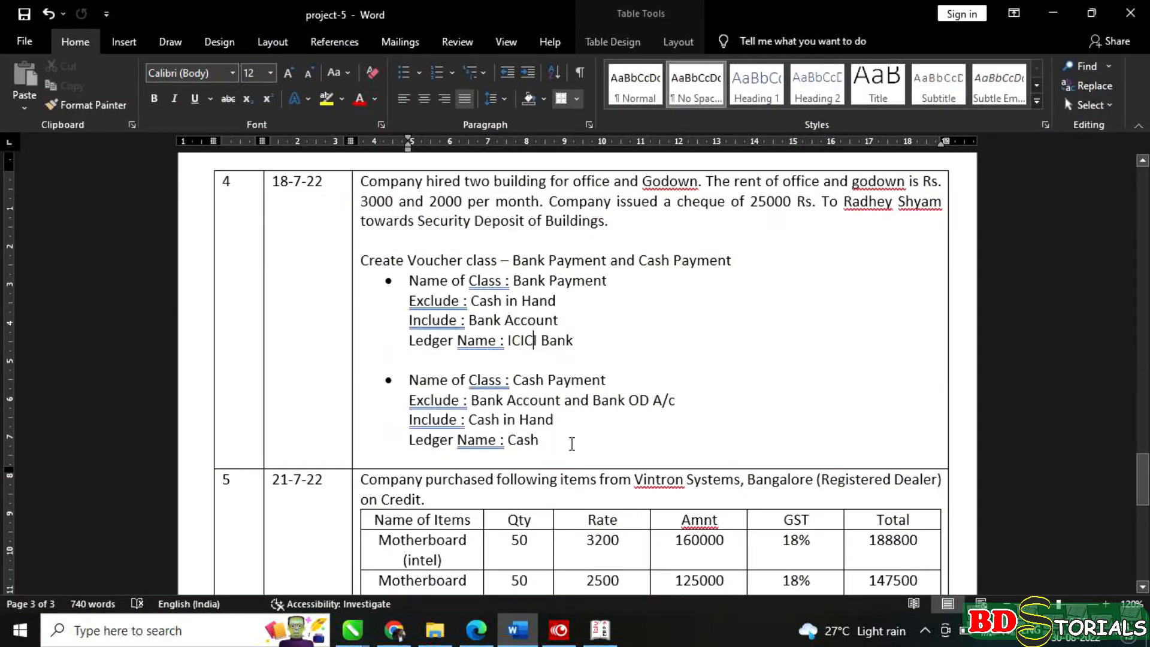
scroll(533, 368, down, 5)
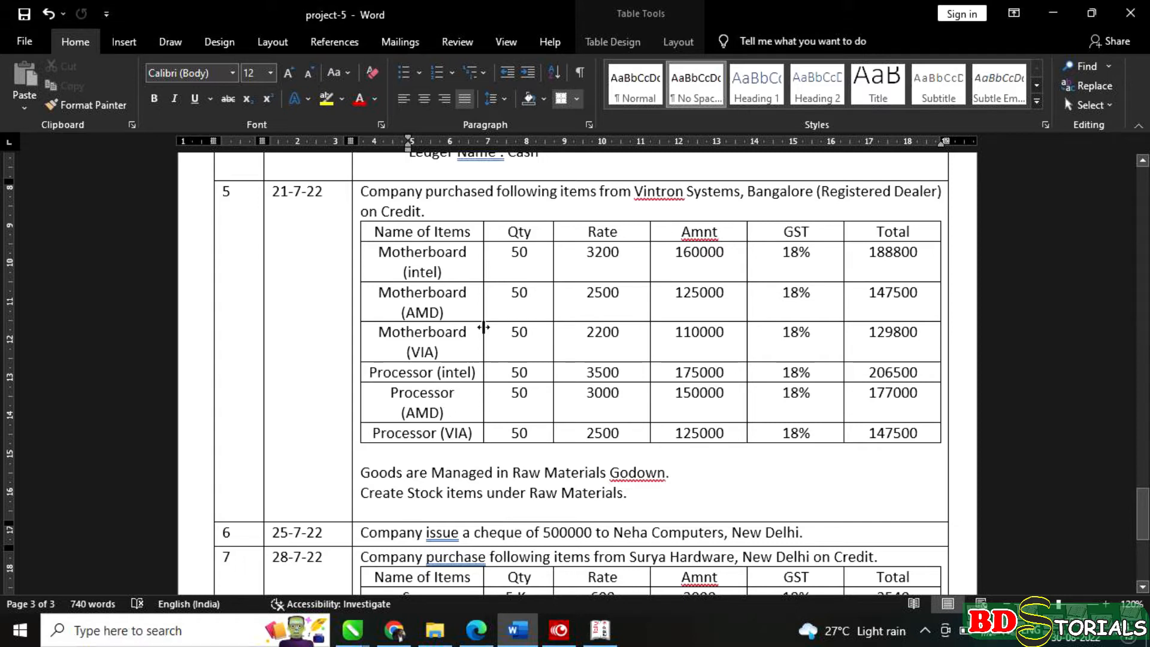
drag(360, 256, 449, 437)
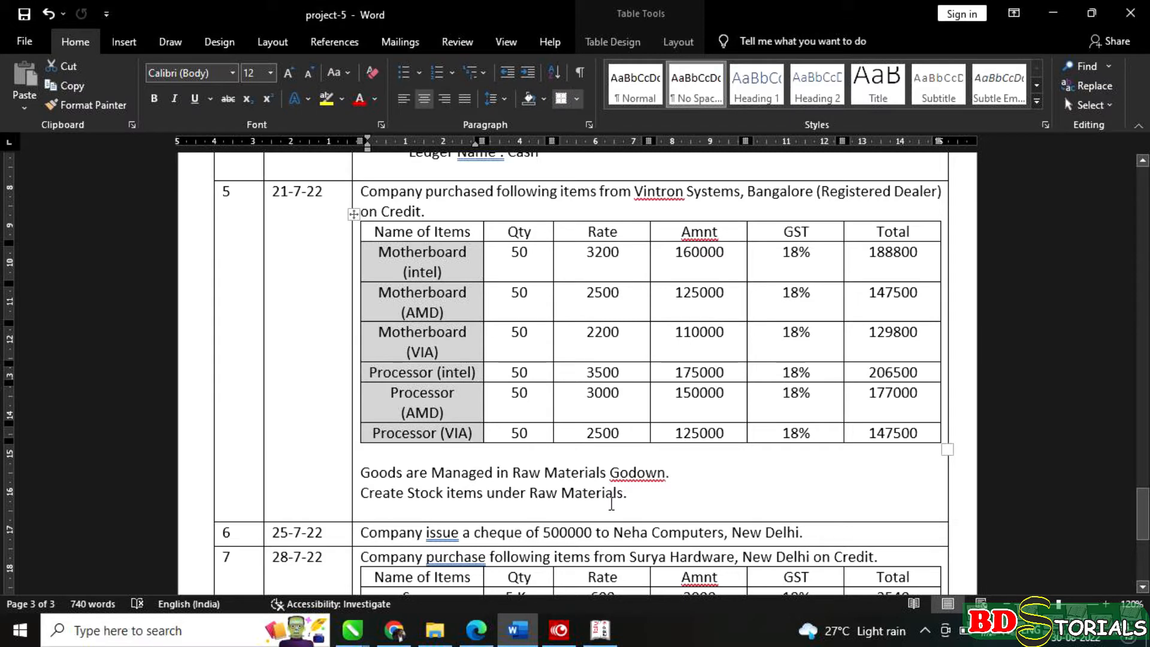
click(644, 493)
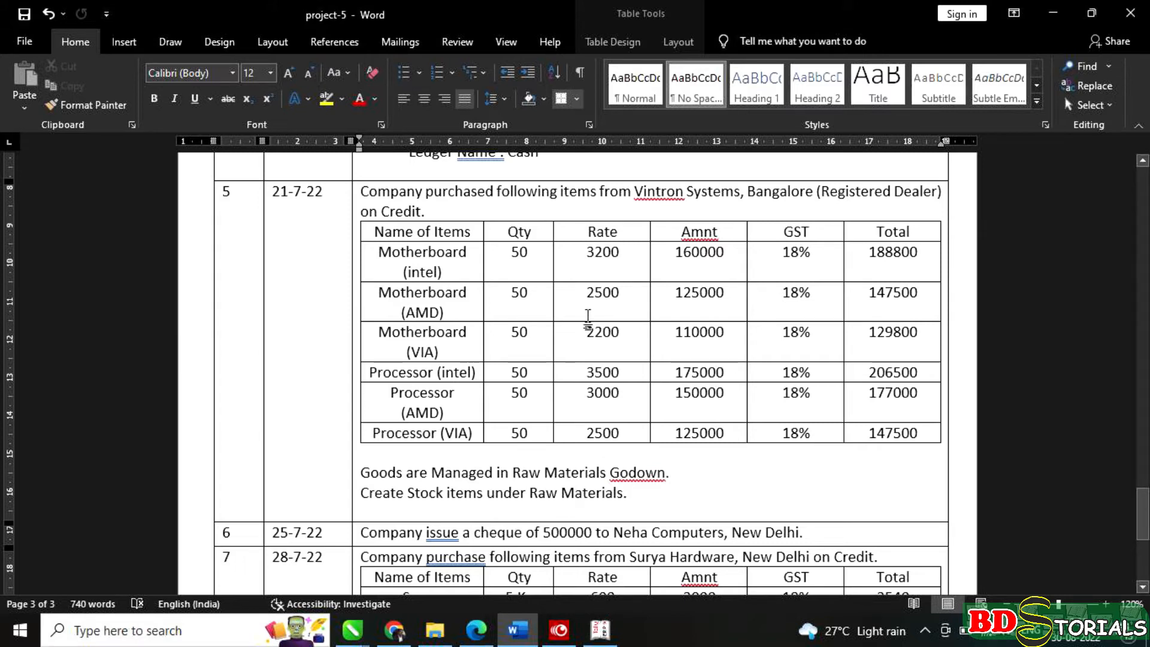
click(593, 624)
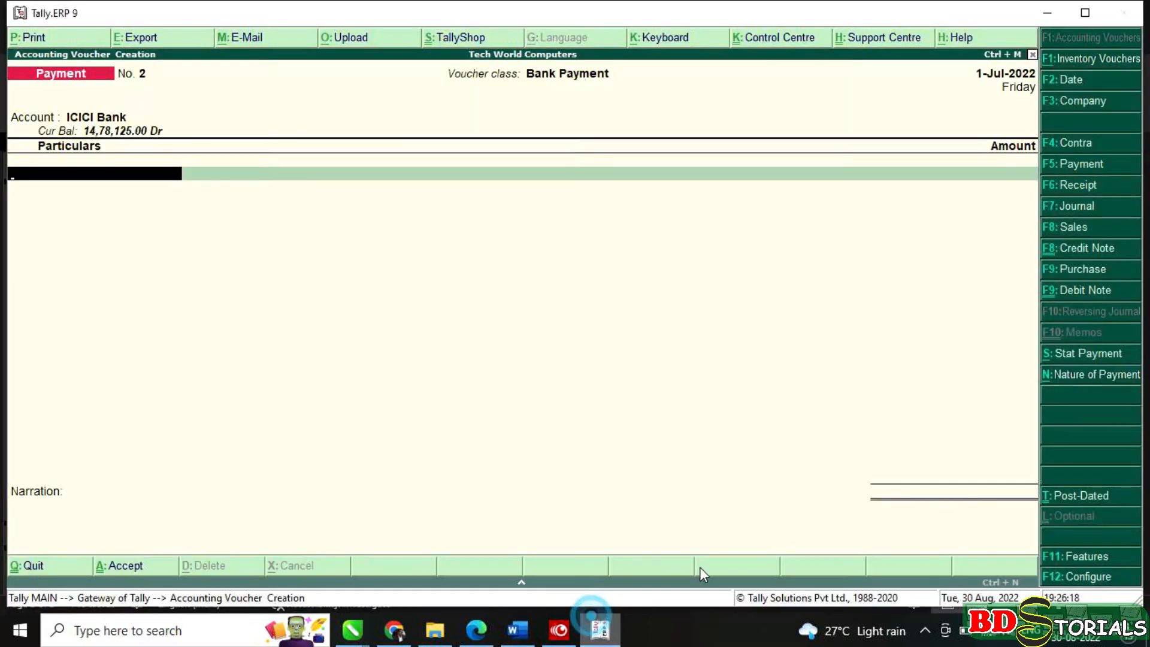
key(F9)
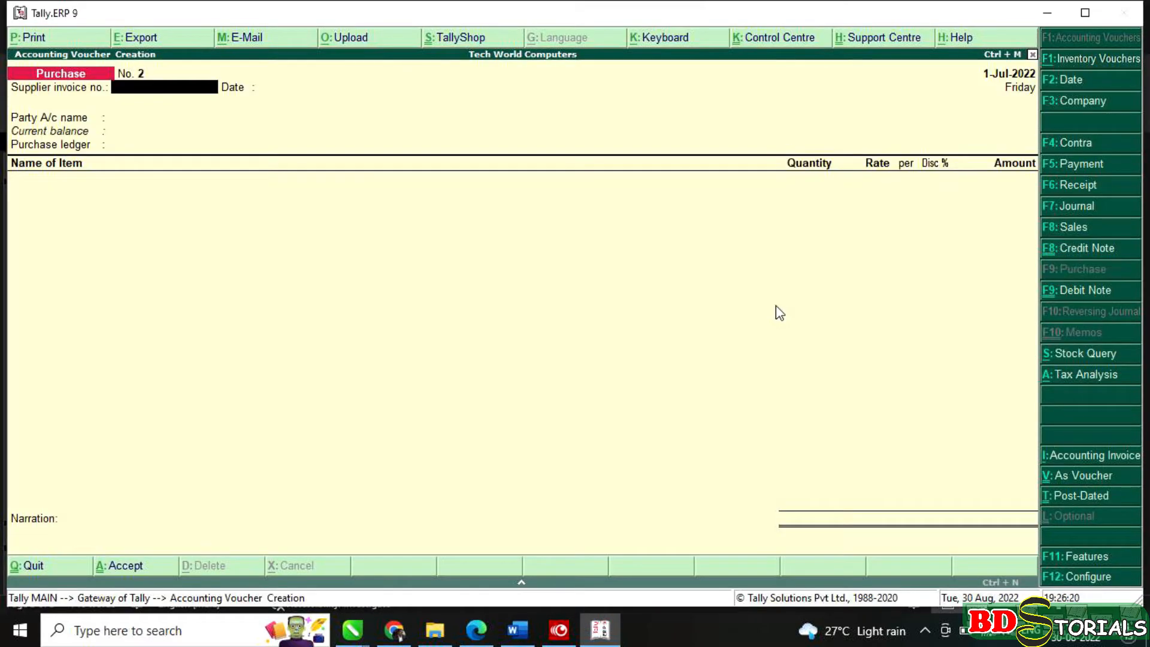
key(Return)
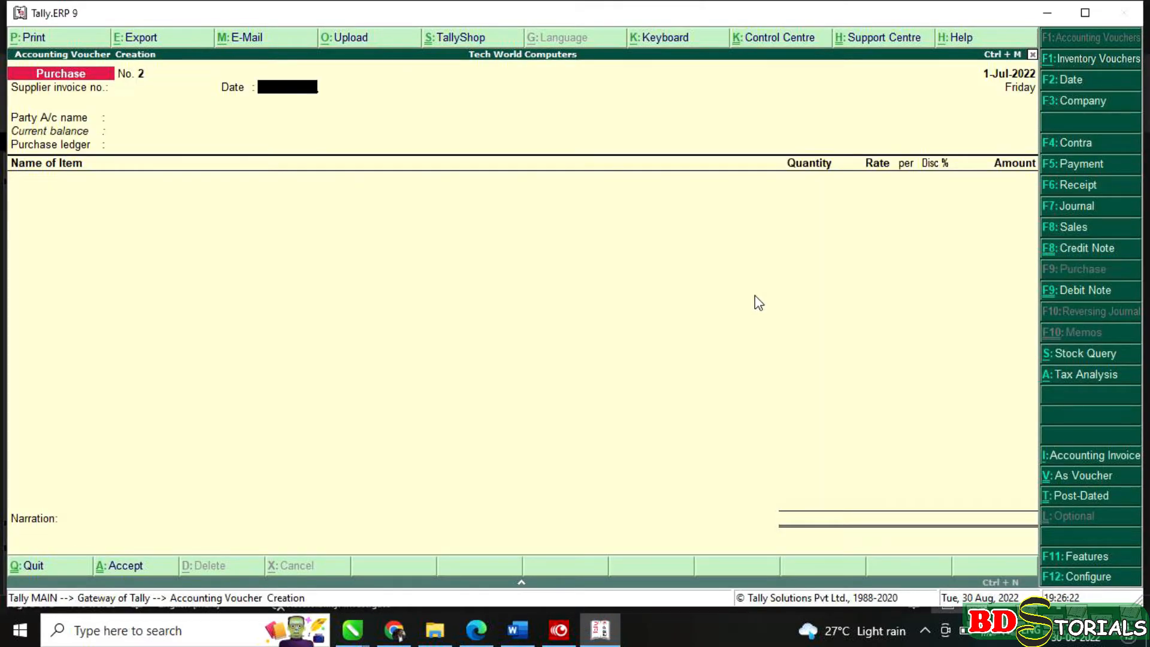
key(Return)
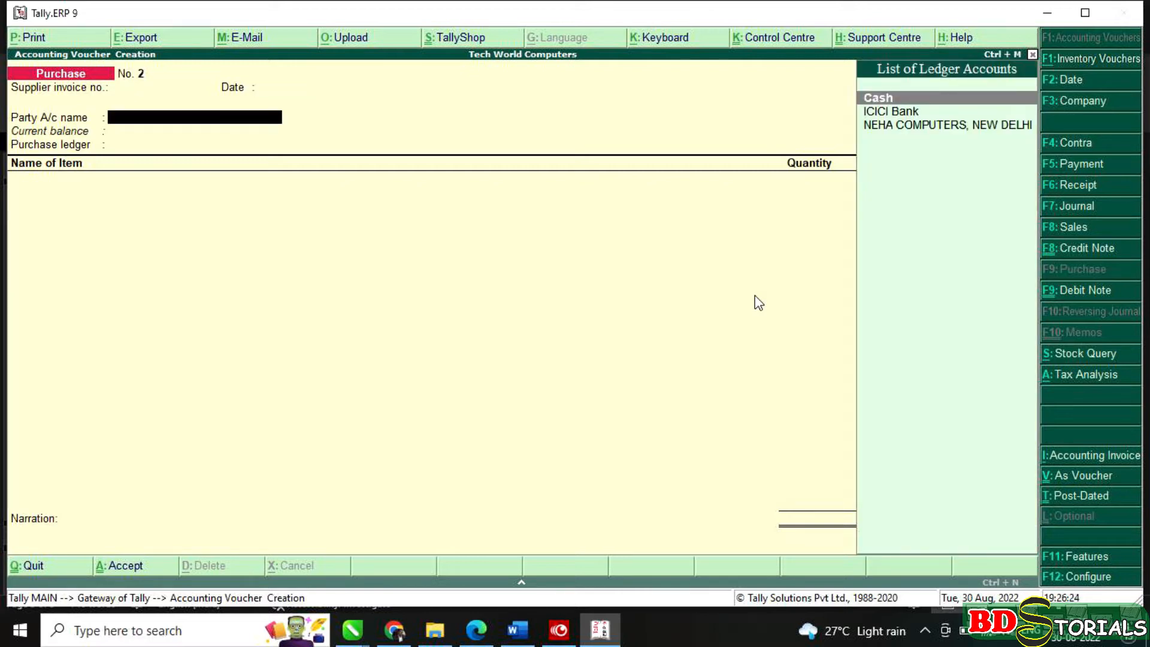
- Start a new party ledger from the Purchase voucher, name it Vintron System and place it under Sundry Debtors
key(alt+c)
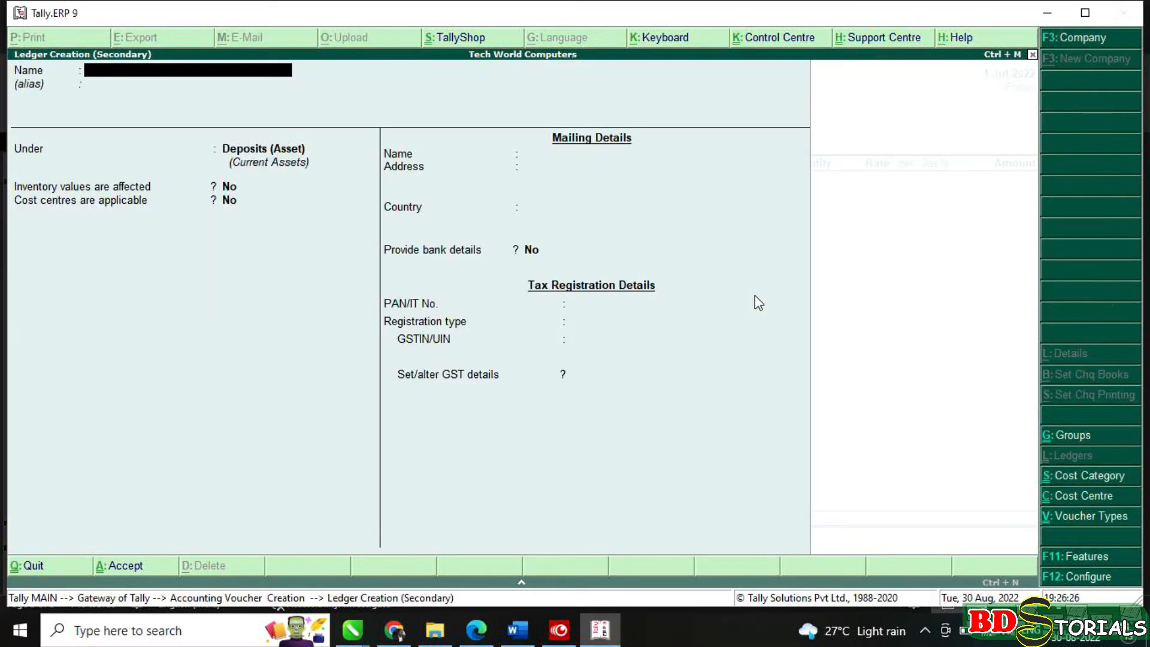
text(Vintron System)
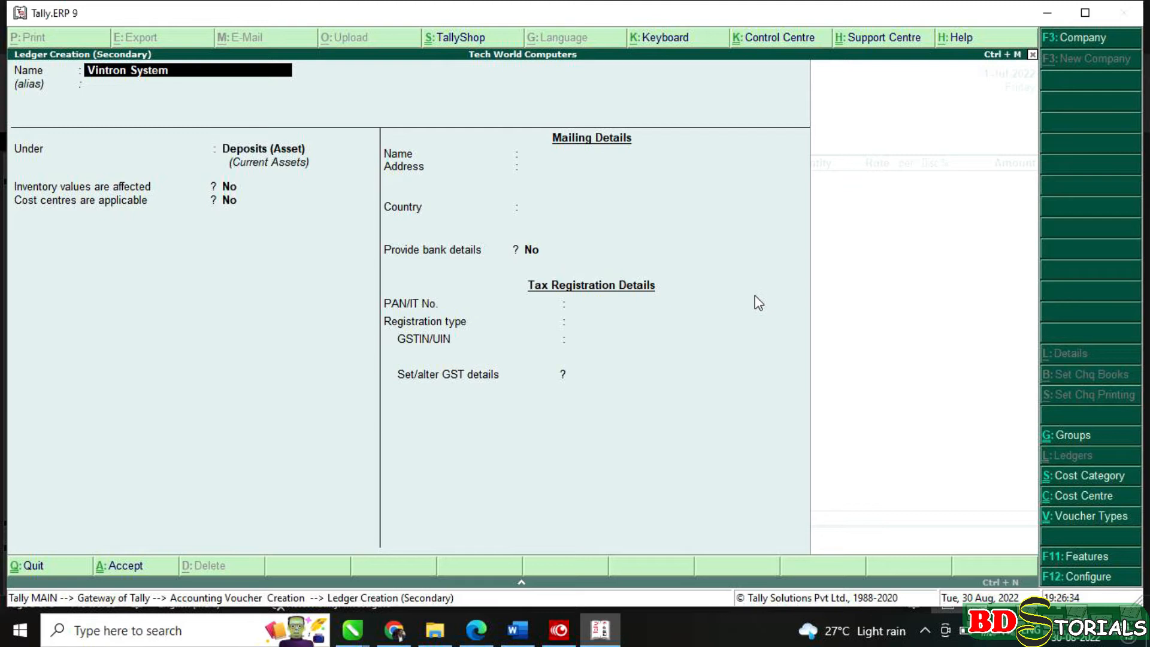
key(Return)
key(Return)
text(S)
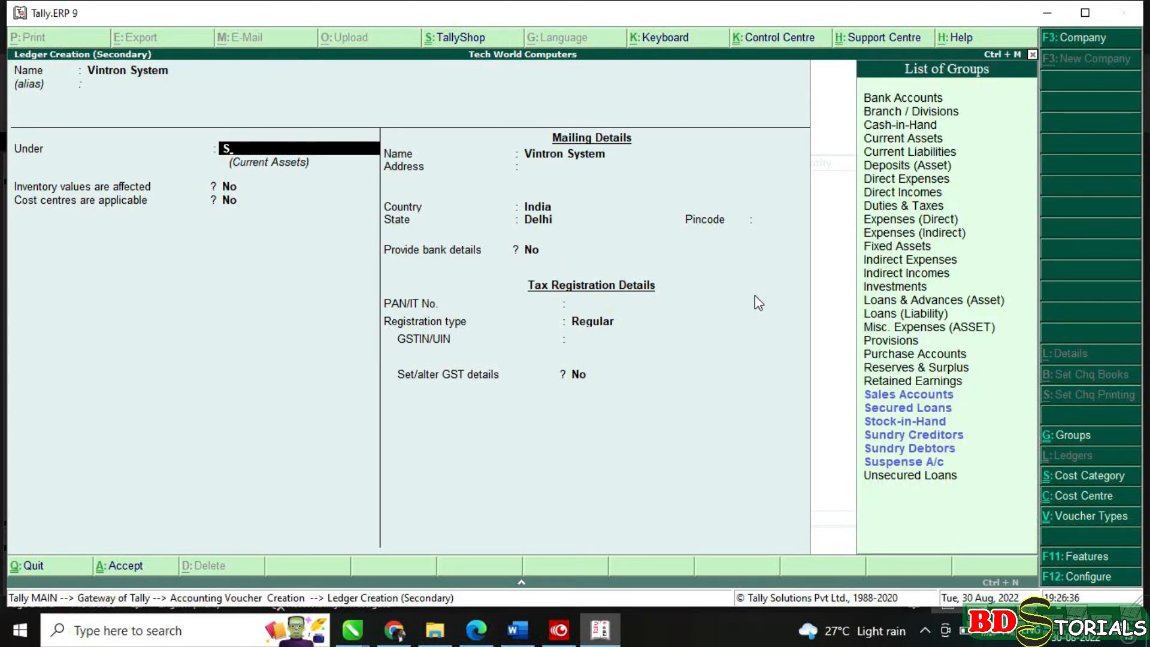
key(Down)
key(Down)
key(Down)
key(Down)
key(Down)
key(Return)
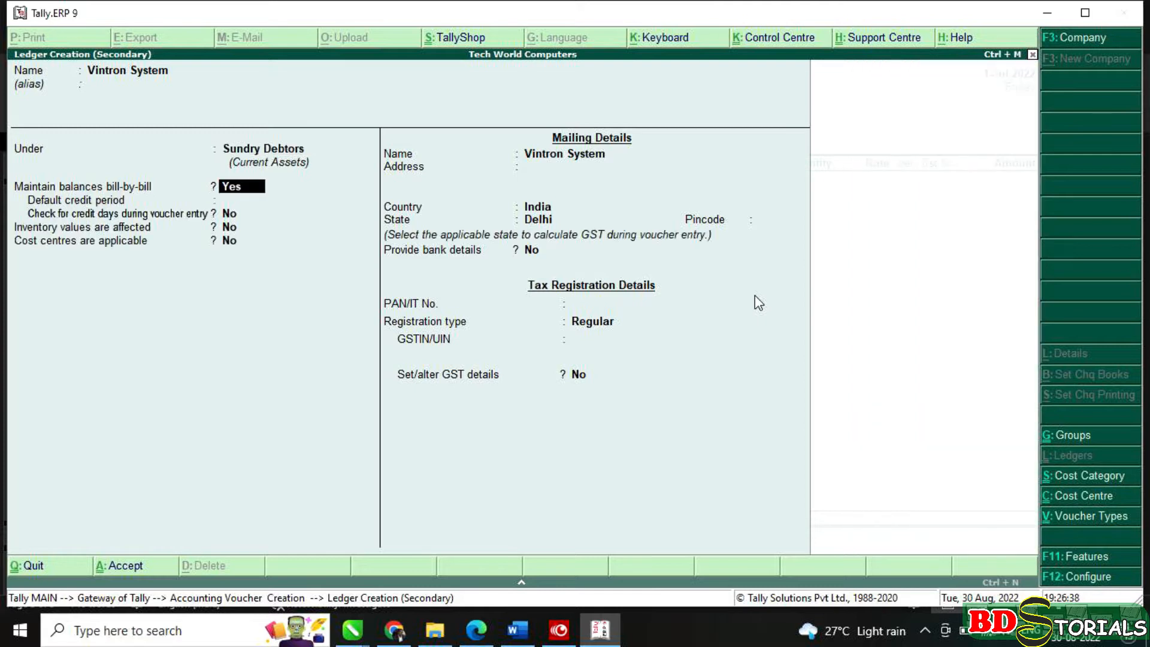
- Turn off bill-by-bill balances for Vintron System, keep inventory values and cost centres at No, and leave the address blank
key(n)
key(Return)
key(Return)
key(Return)
key(Return)
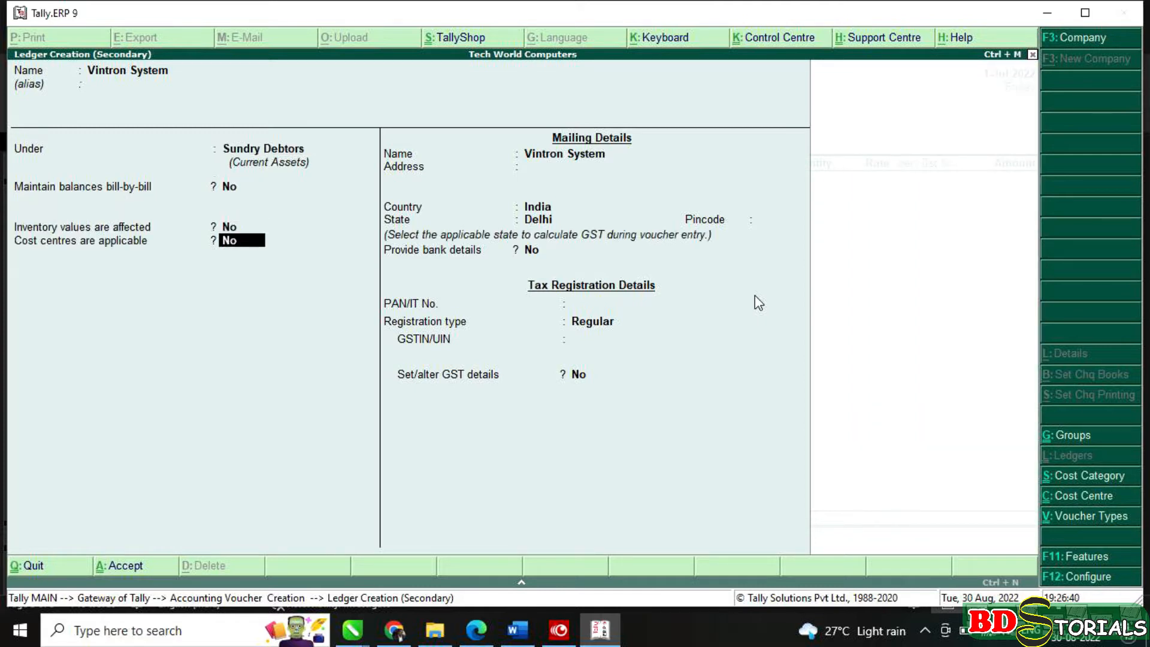
key(Return)
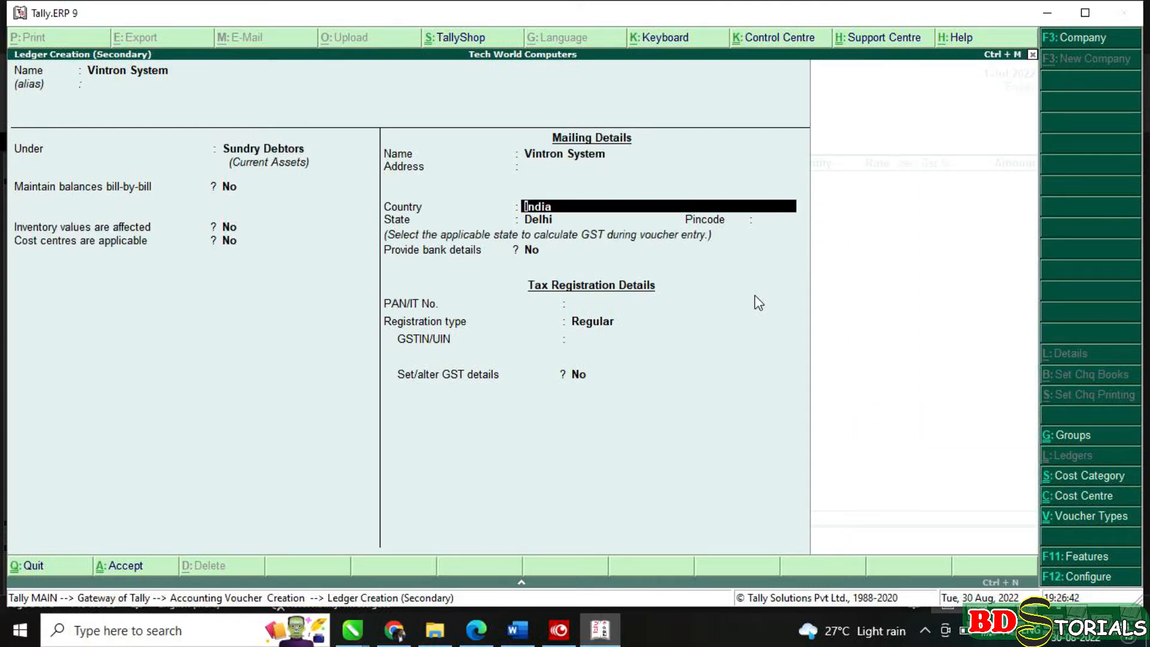
- Keep India as Vintron System's country, set the state to Karnataka, and leave the pincode blank and bank details off
key(Return)
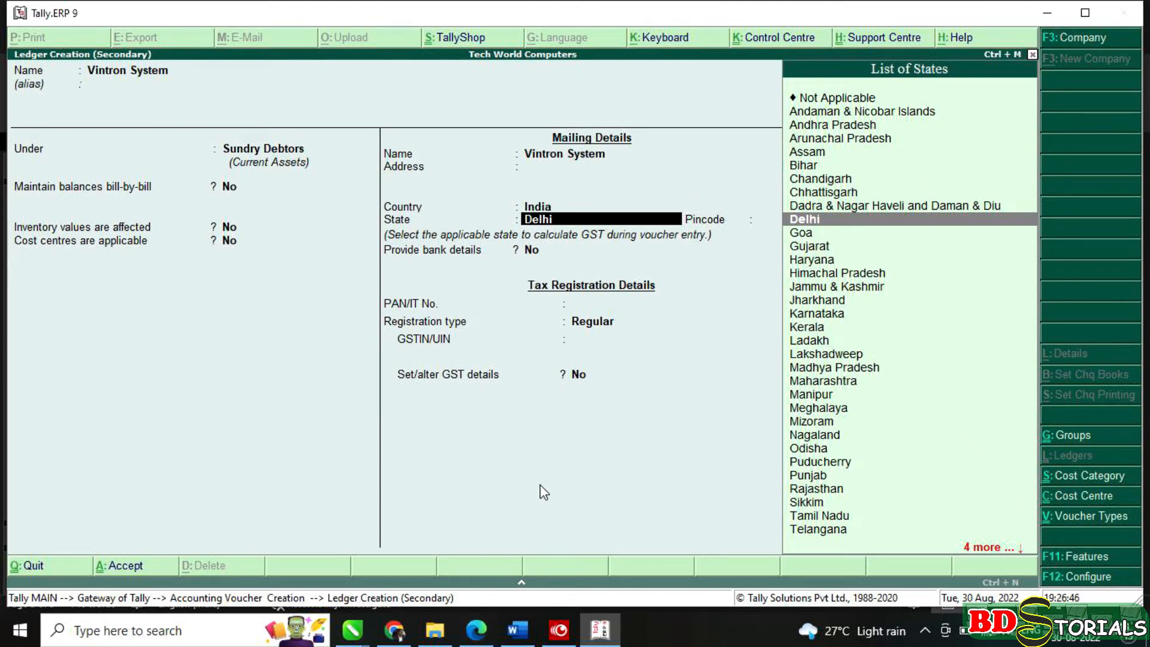
text(K)
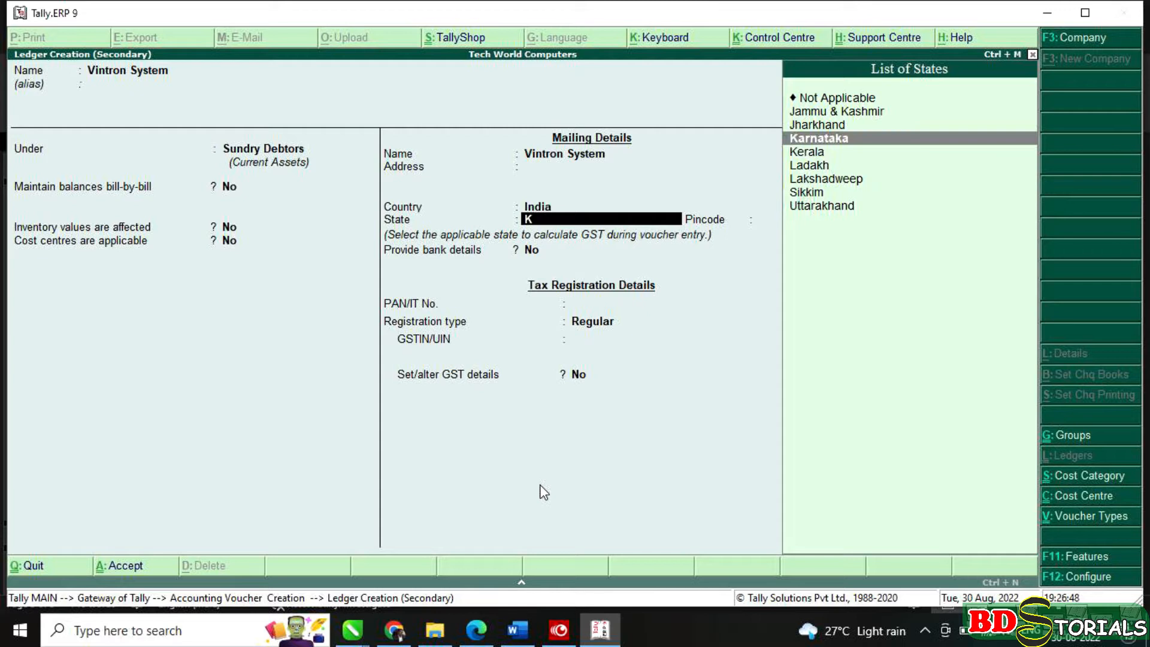
key(Return)
key(Return)
key(Return)
key(Return)
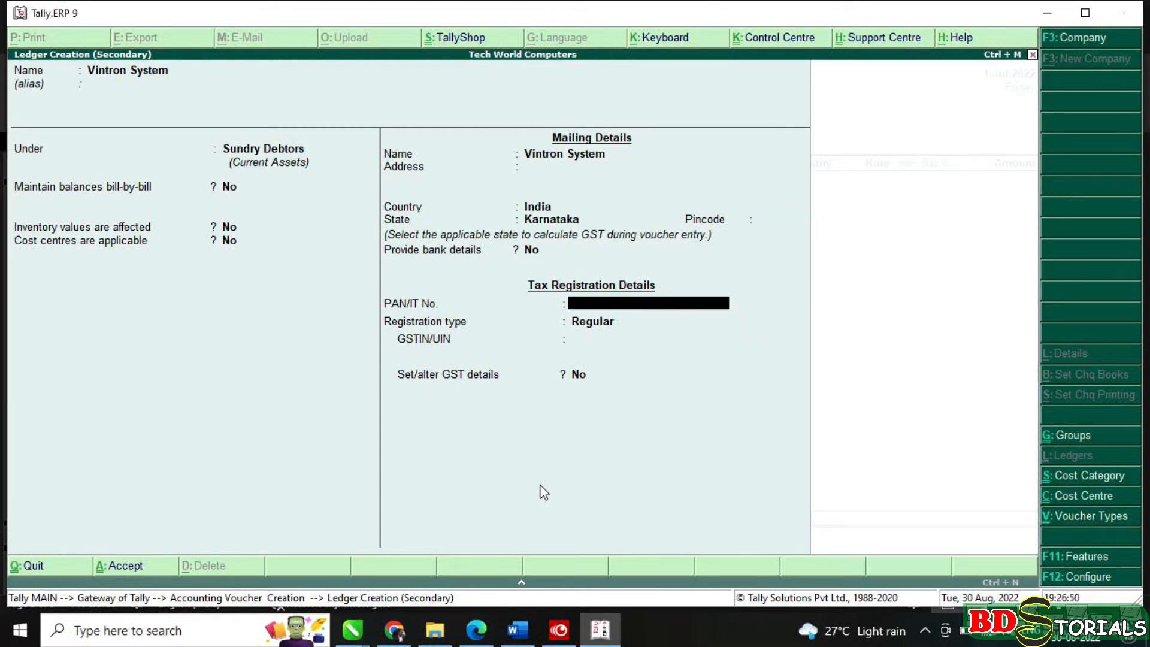
- Keep the Regular registration type with PAN and GSTIN/UIN blank, leave GST details at No, and save the Vintron System ledger
key(Return)
key(Return)
key(Return)
key(Return)
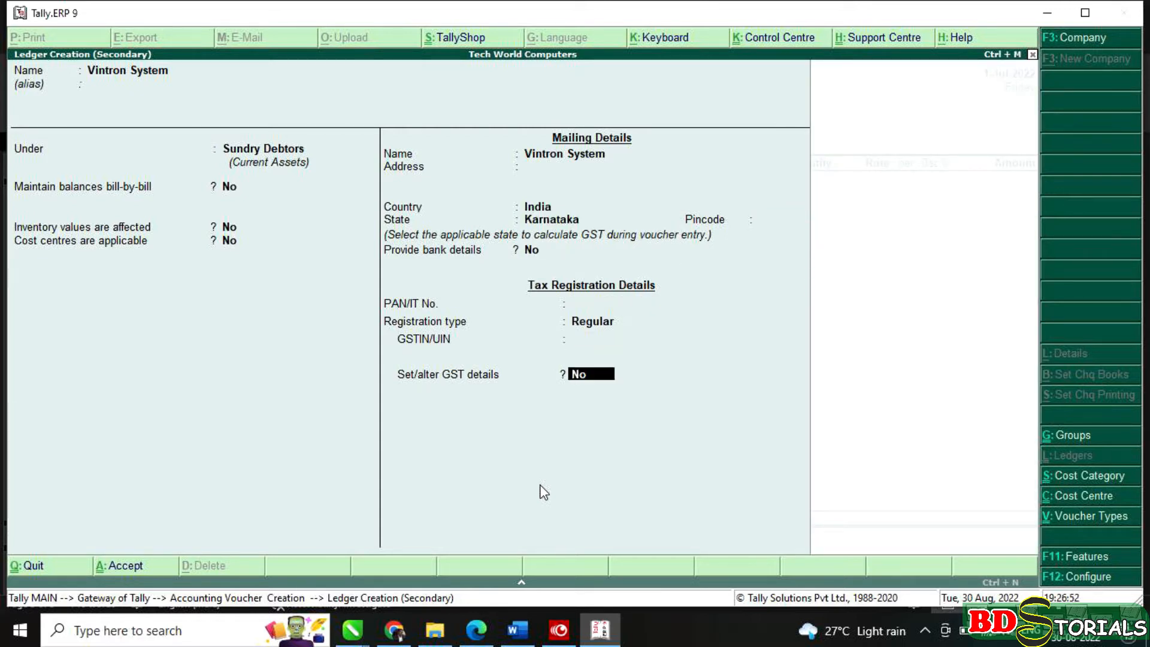
key(Return)
key(Return)
- Use Vintron System as the purchase party and accept its supplier details without changes
key(Return)
key(Return)
key(Return)
key(Return)
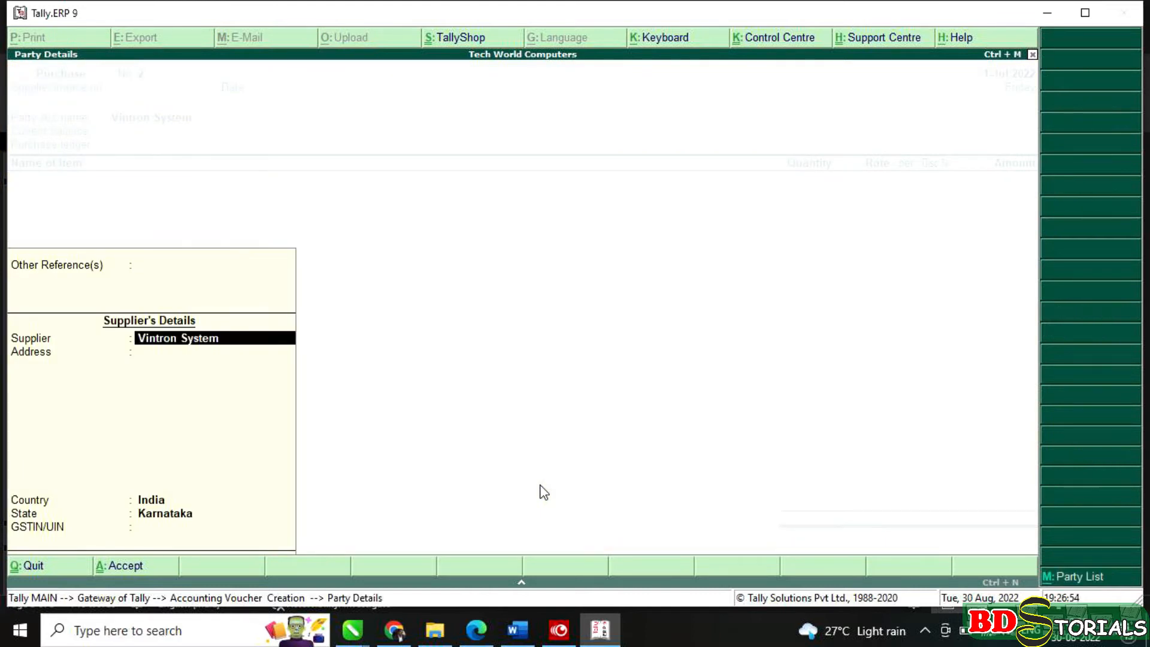
key(Return)
key(Return)
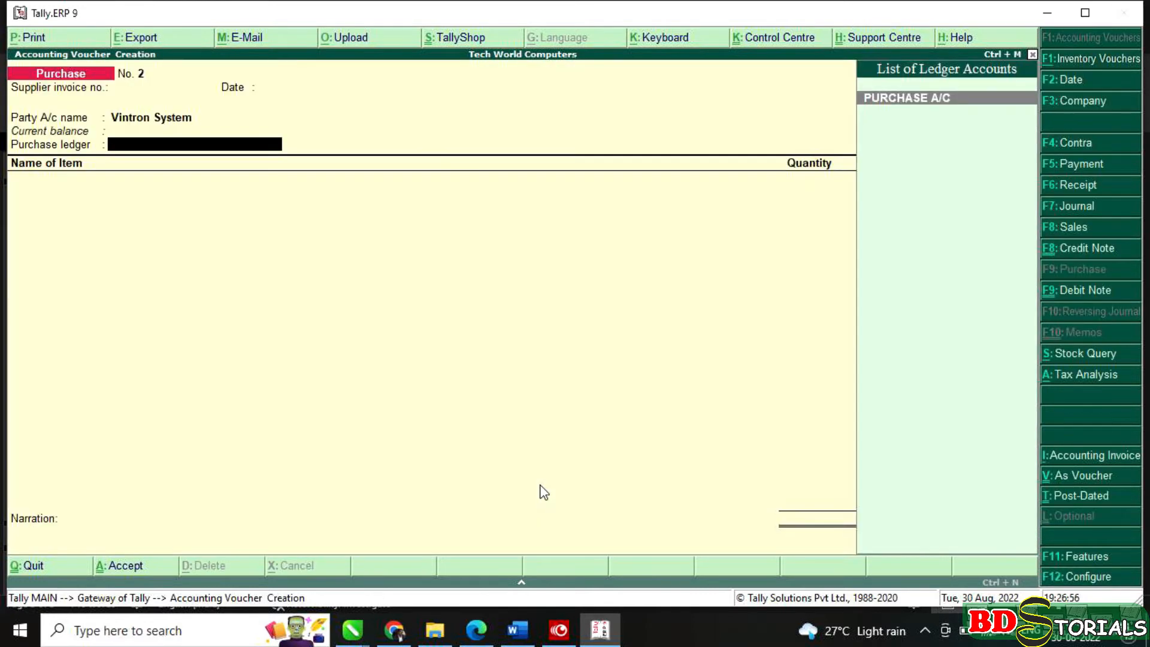
- Choose PURCHASE A/C as the purchase ledger and assign an interstate purchase nature of transaction as its tax classification
key(Return)
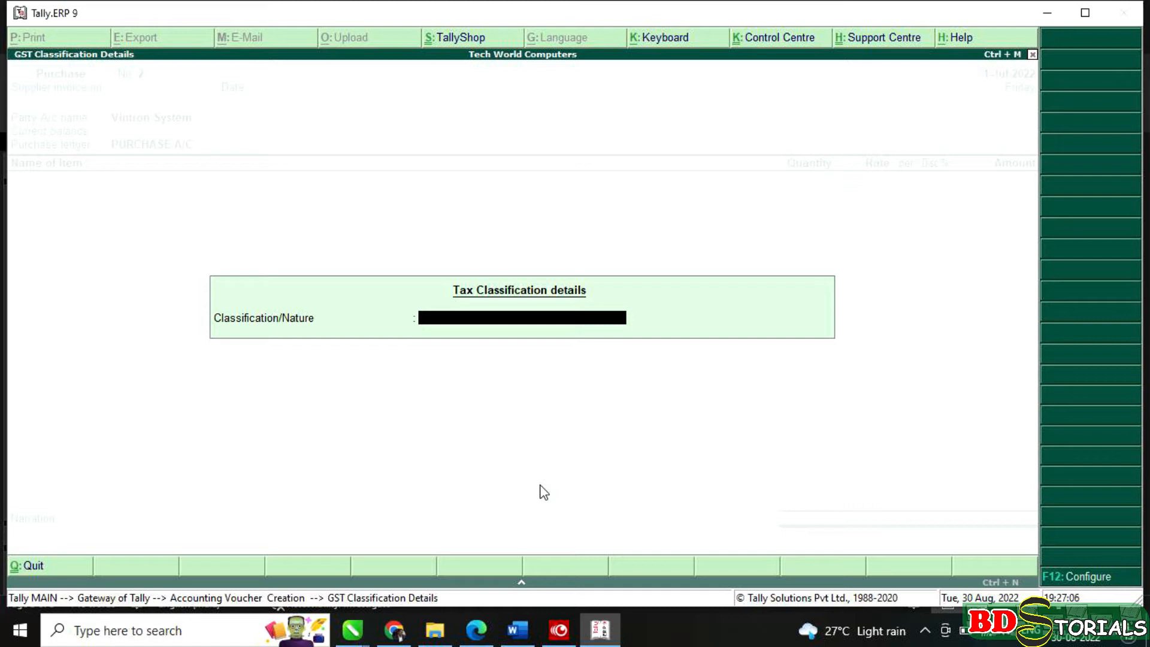
text(I)
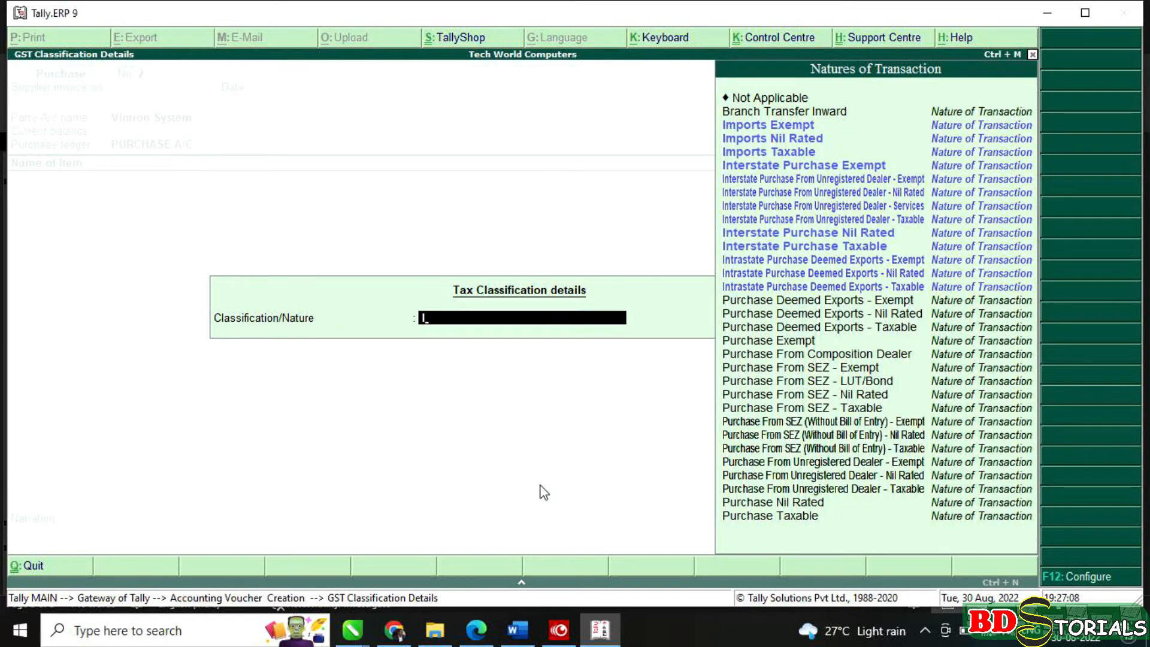
key(Down)
key(Down)
key(Down)
key(Down)
key(Down)
key(Down)
key(Down)
key(Down)
key(Down)
key(Down)
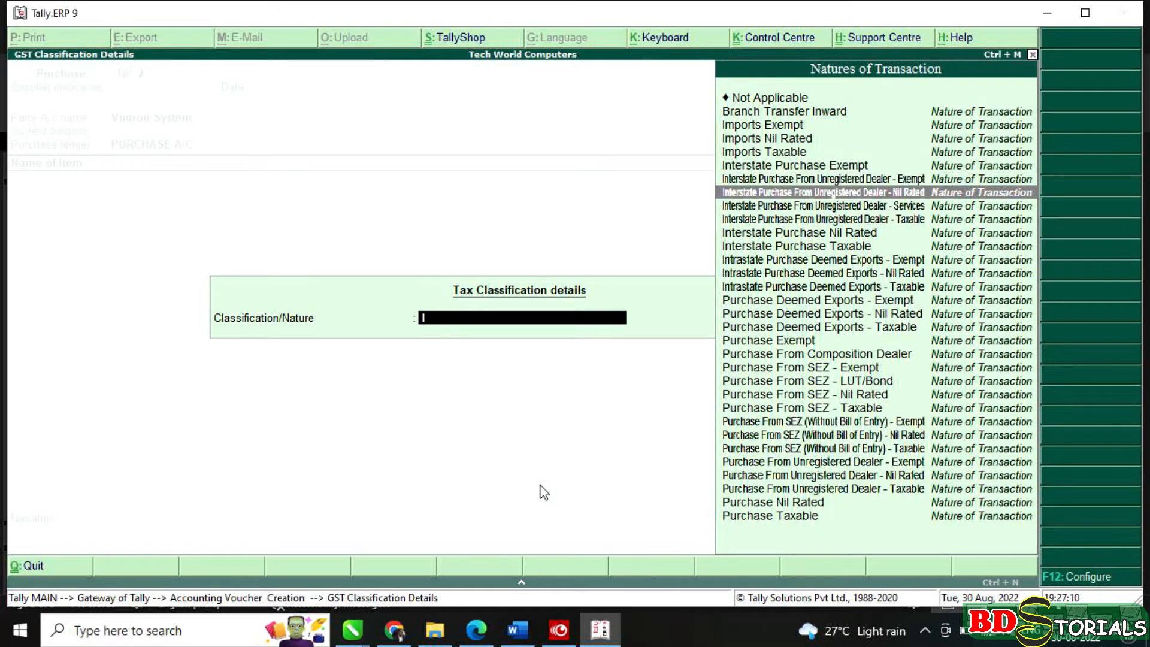
key(Return)
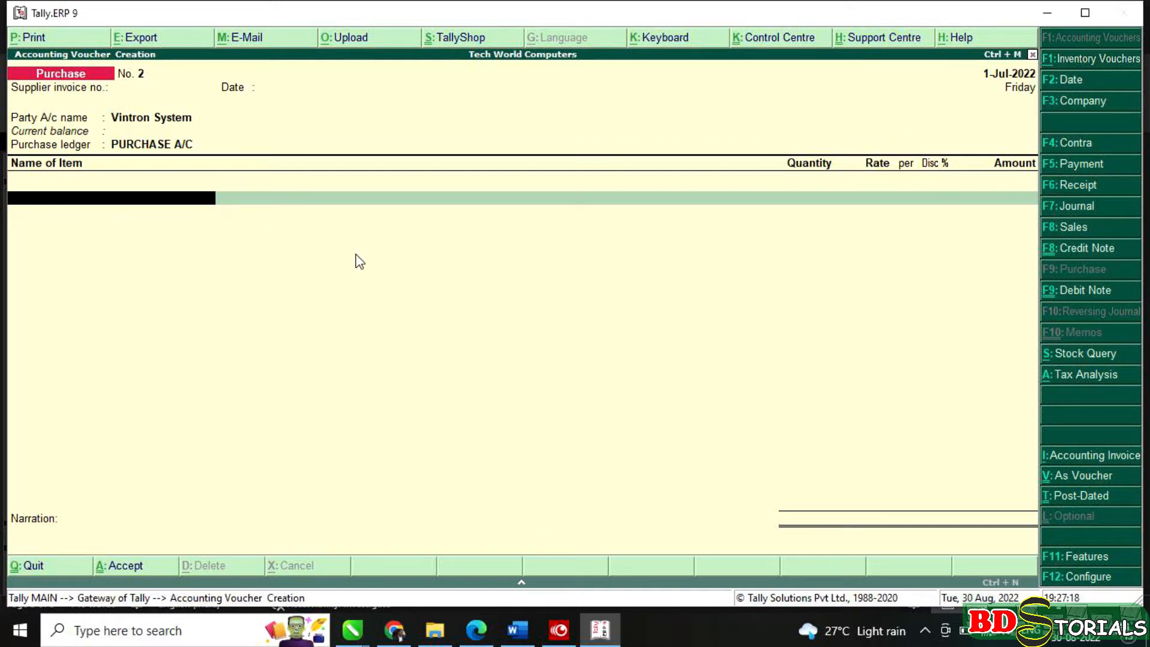
- Start a new stock item from the Purchase voucher, name it Motherboard (Intel) and place it under RAW MATERIALS
key(alt+c)
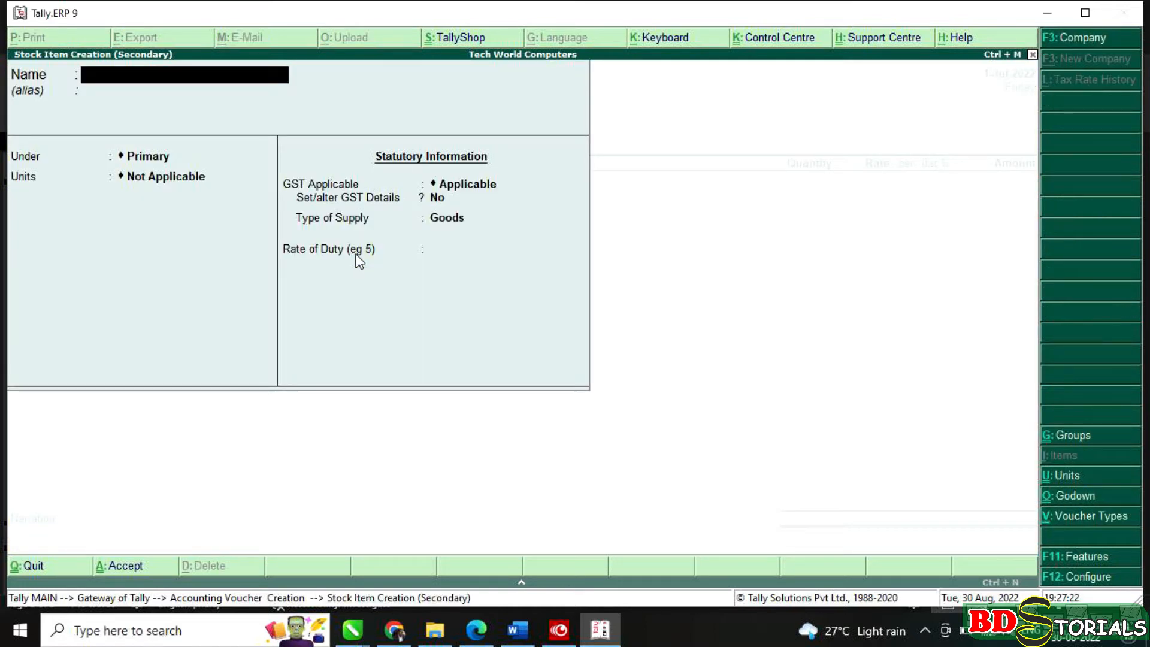
text(Motherboa)
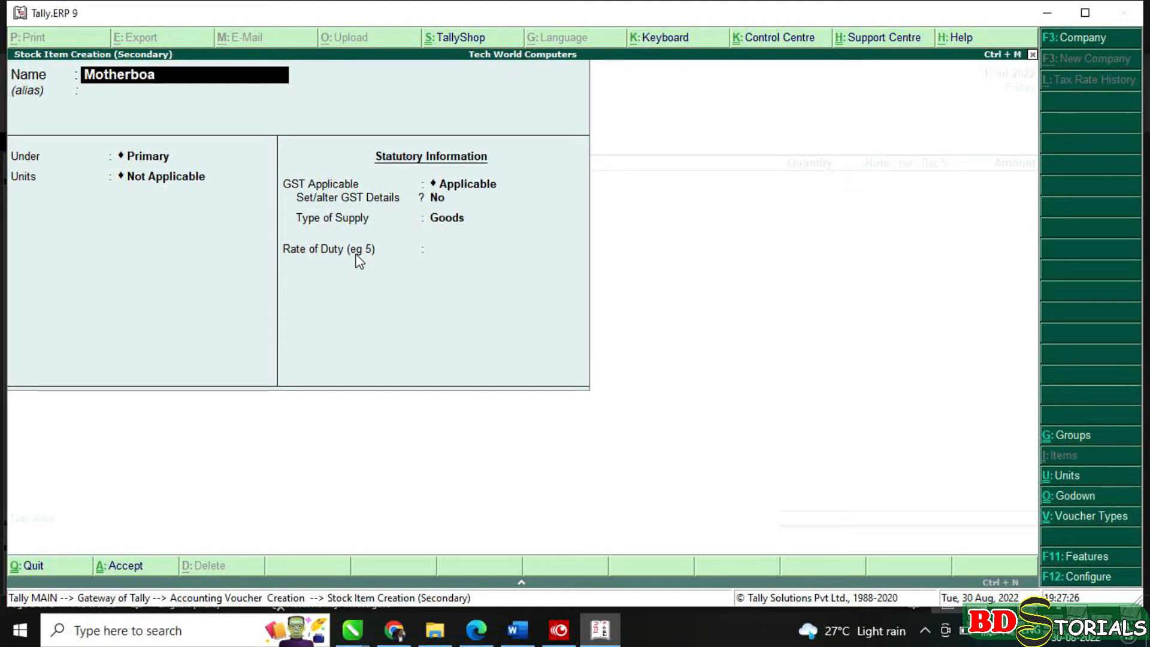
text(rd (Intel))
key(Return)
key(Return)
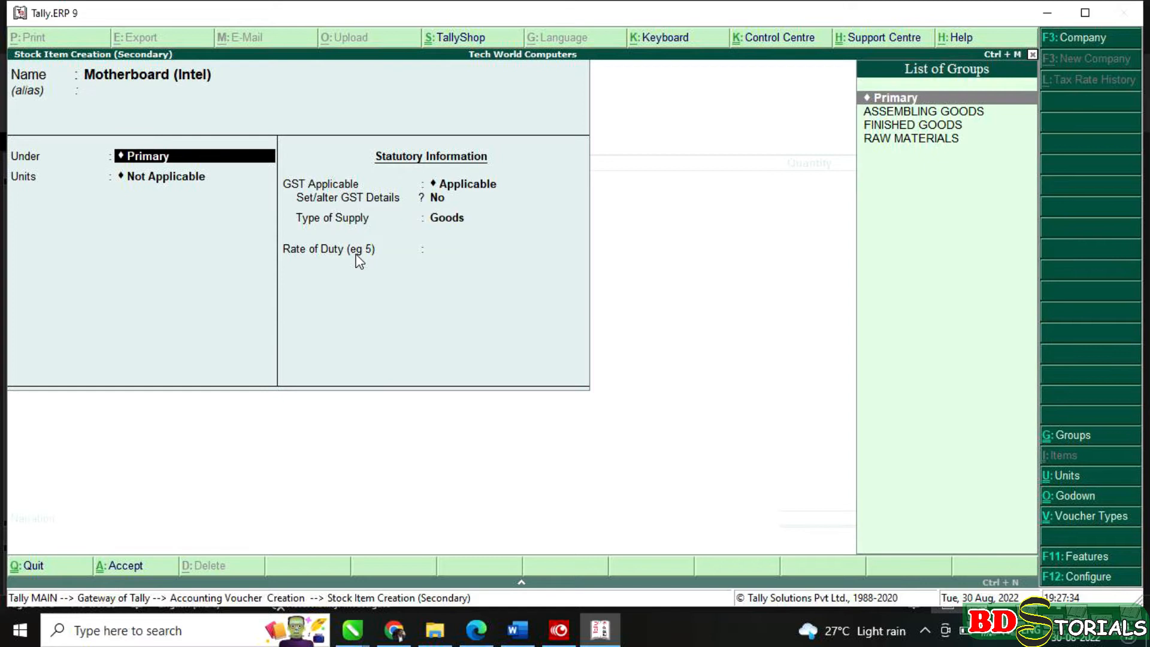
key(Down)
key(Down)
key(Down)
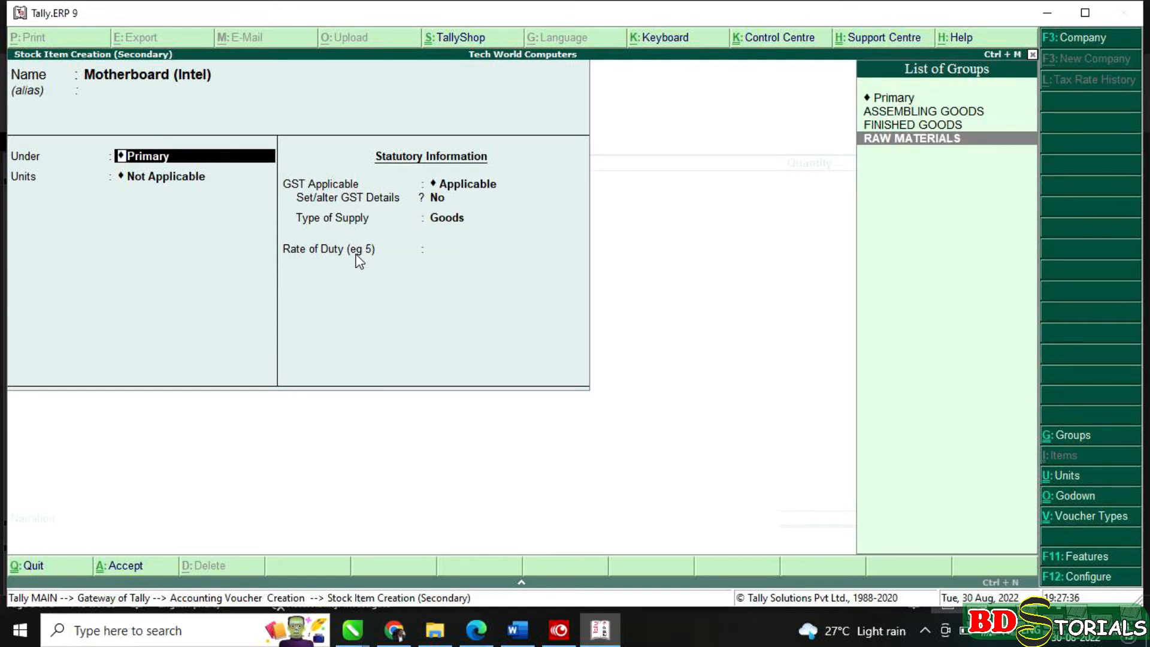
key(Return)
- Set the item's unit to NOS, keep GST applicable and open its GST details by setting Set/alter GST Details to Yes
key(Down)
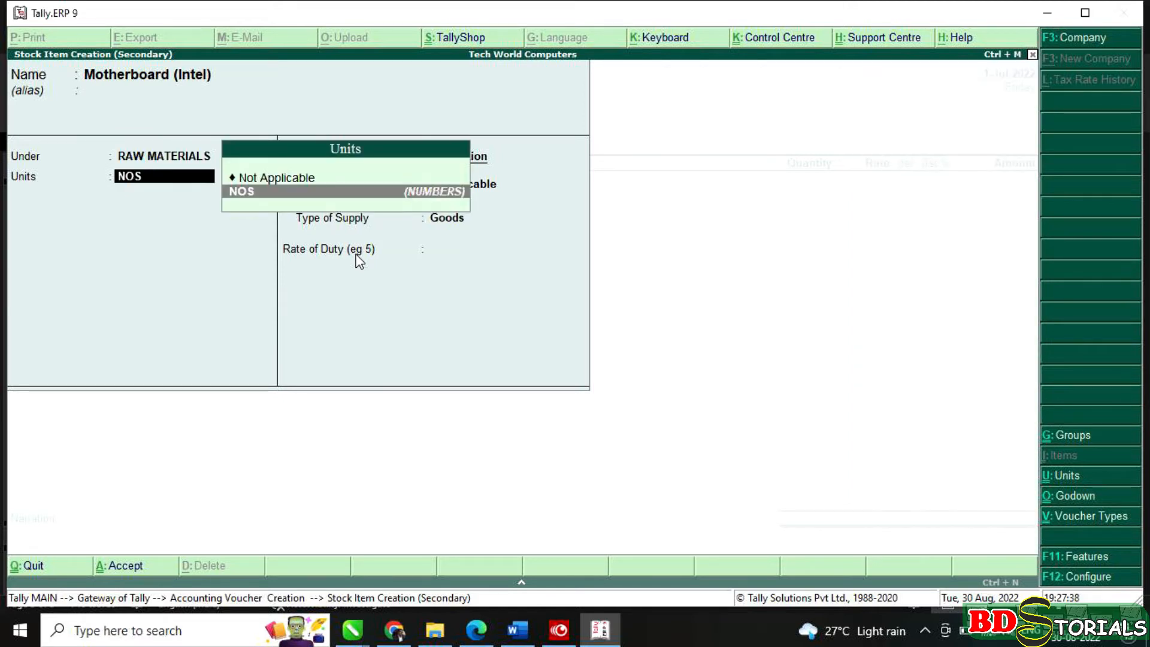
key(Return)
key(Return)
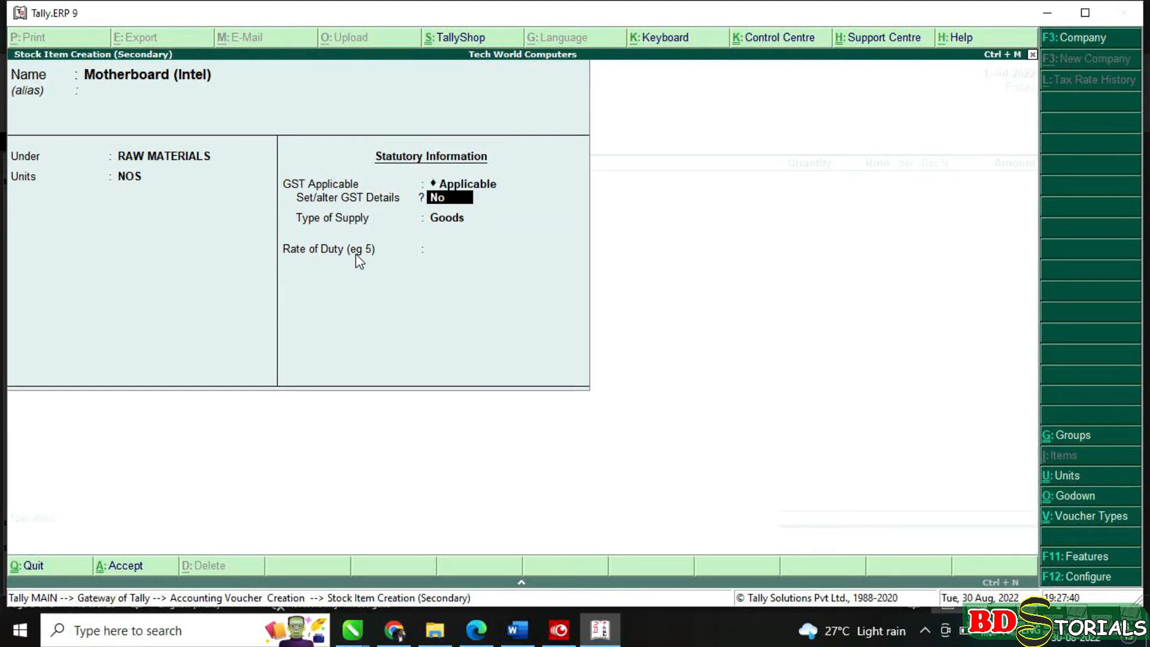
key(y)
key(Return)
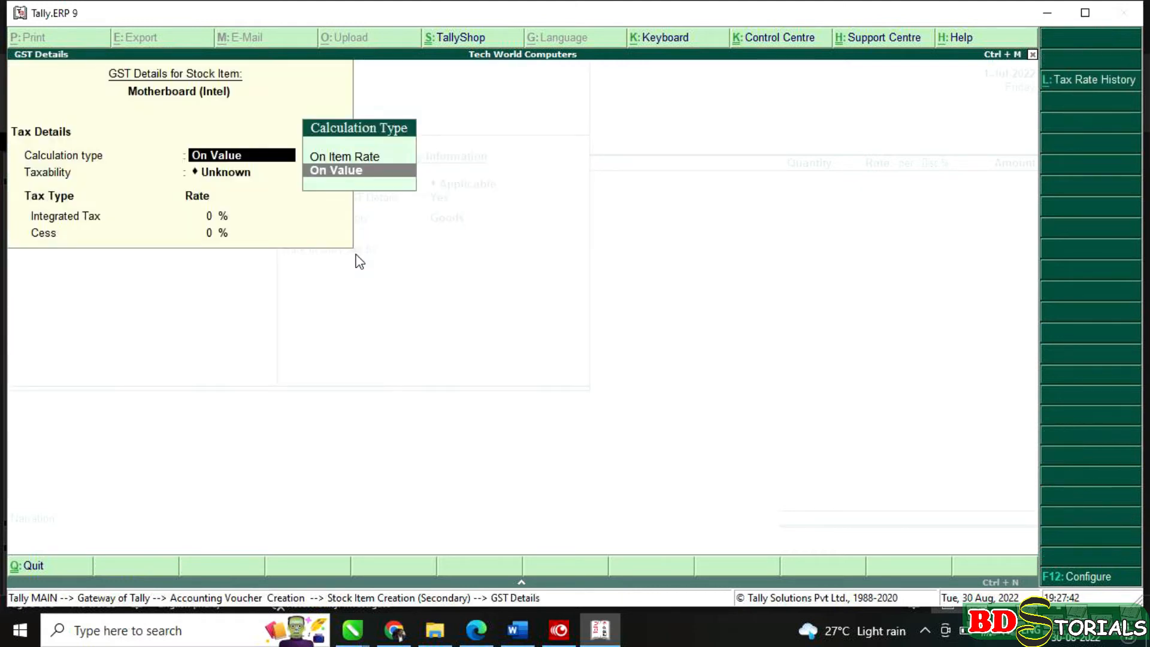
- Keep the GST calculation type of Motherboard (Intel) at On Value and set its taxability to Taxable
key(Return)
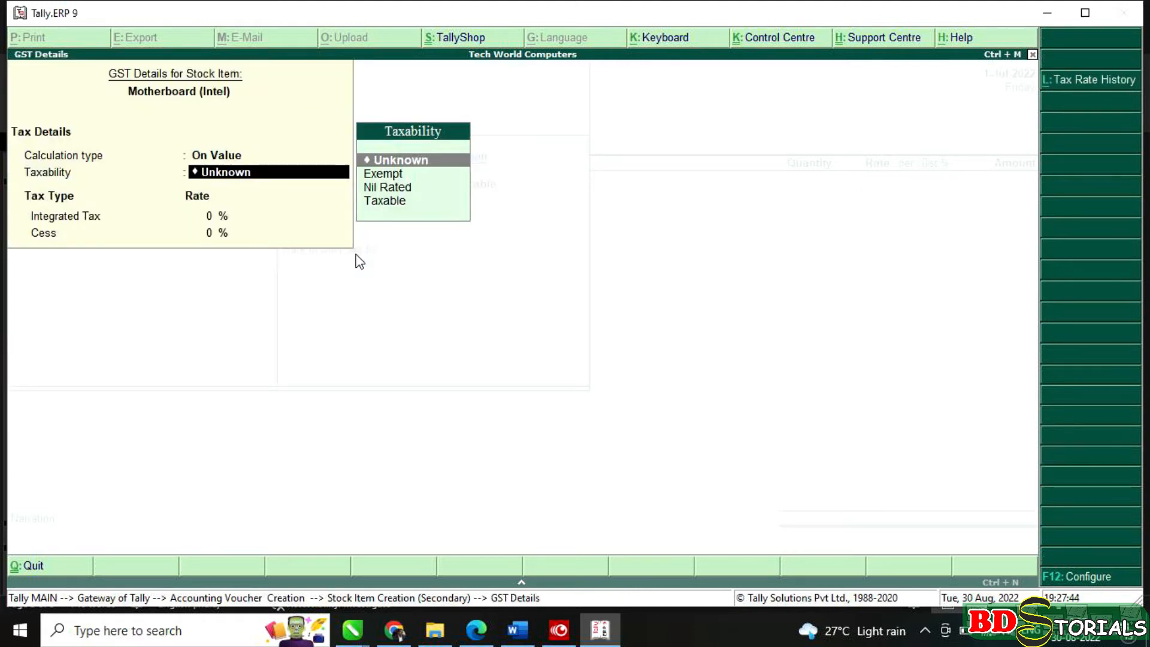
key(Down)
key(Down)
key(Down)
key(Return)
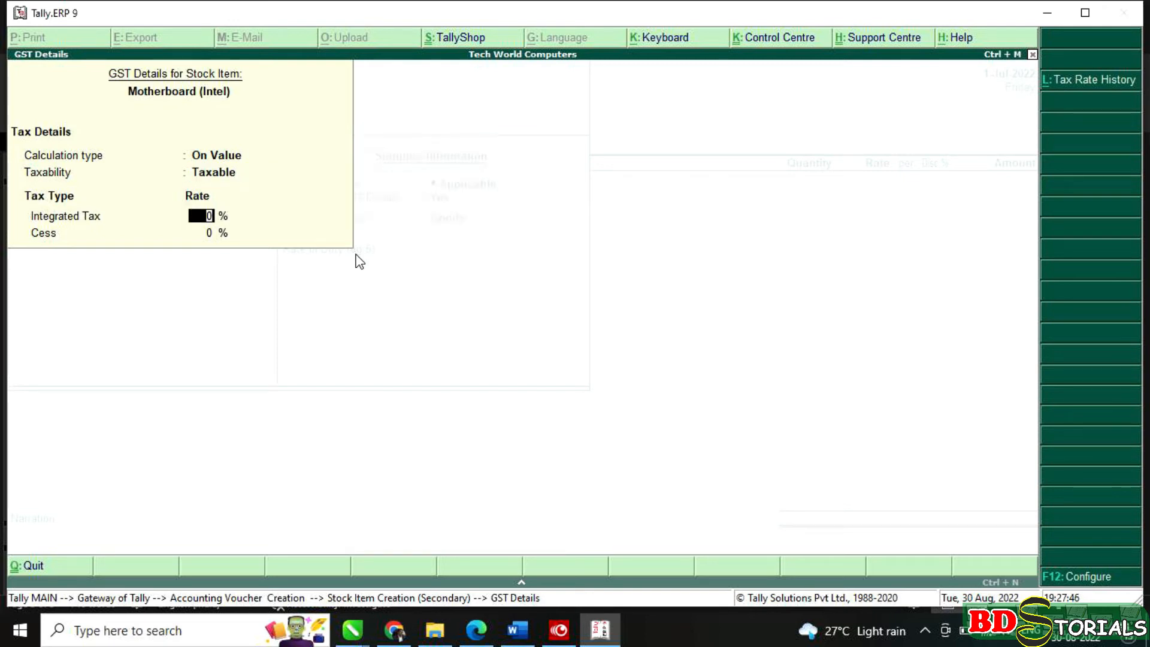
- Check entry 5's GST rate in the Word project, set the integrated tax to 18% in Tally and save Motherboard (Intel)
click(527, 631)
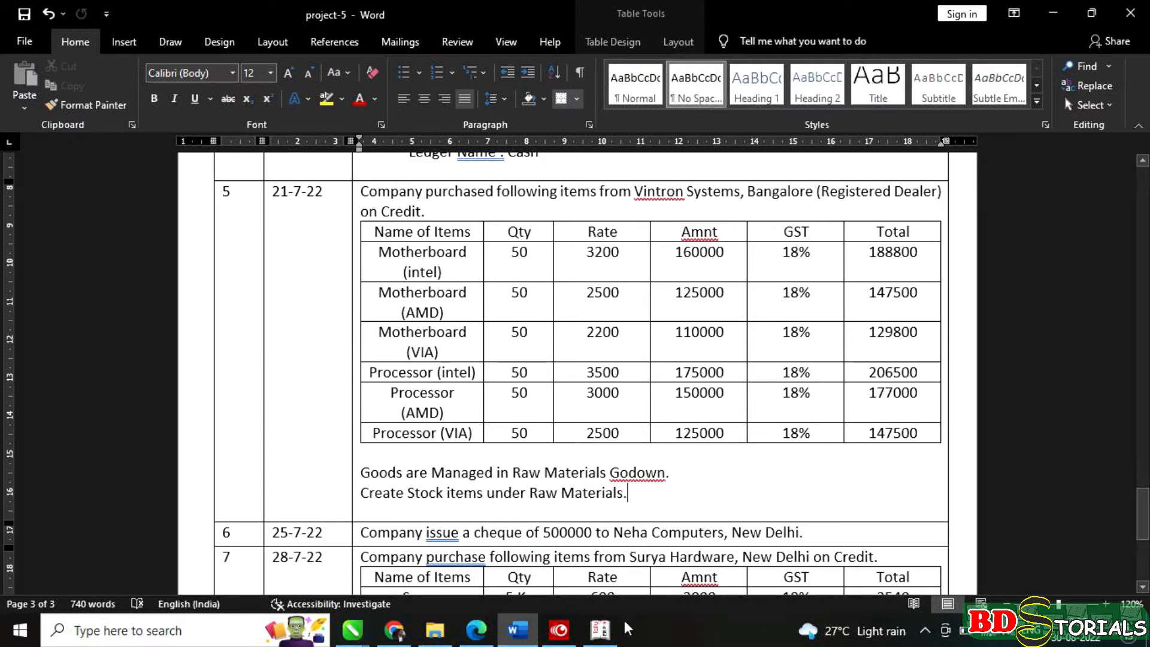
click(601, 629)
key(Return)
key(Return)
key(Return)
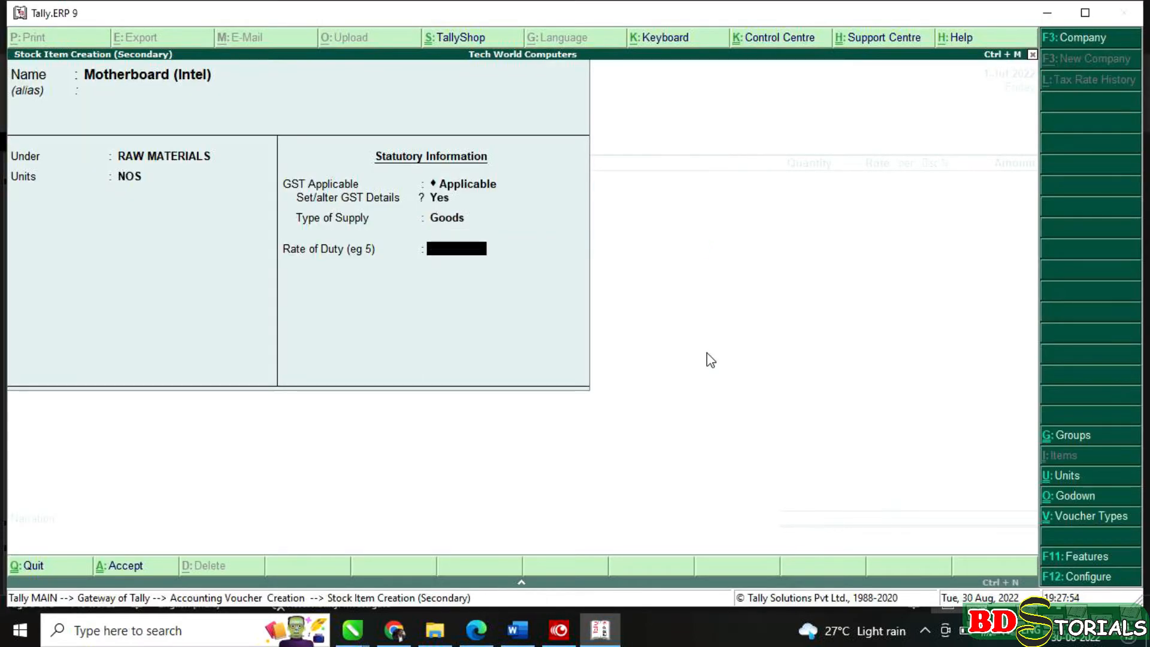
key(Return)
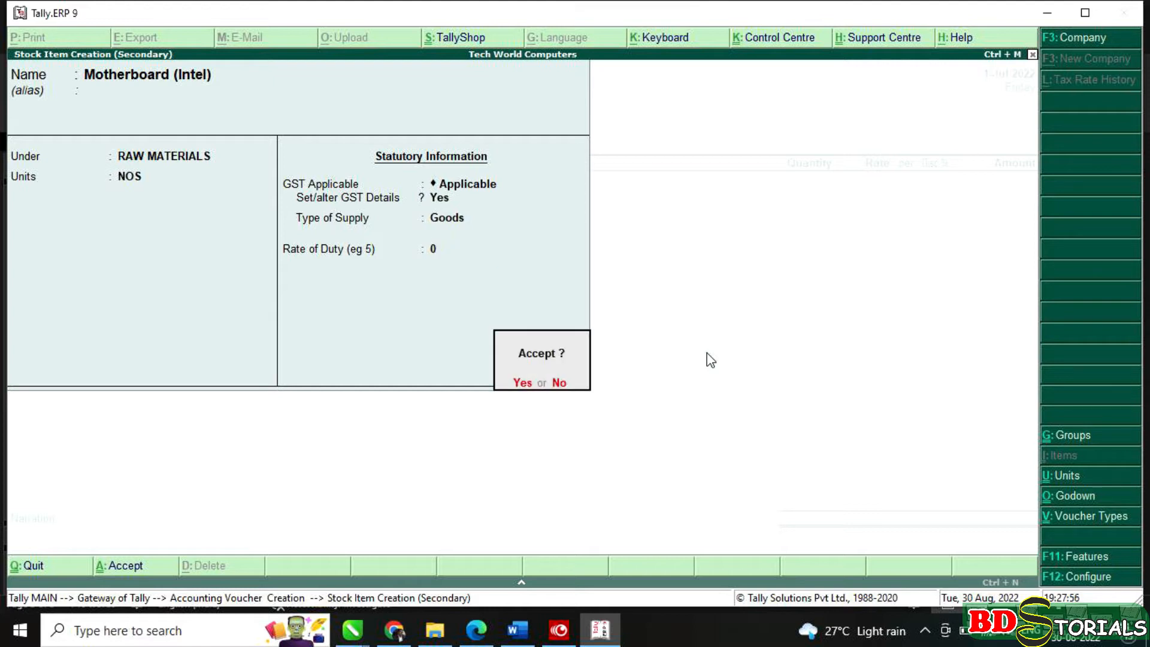
key(Return)
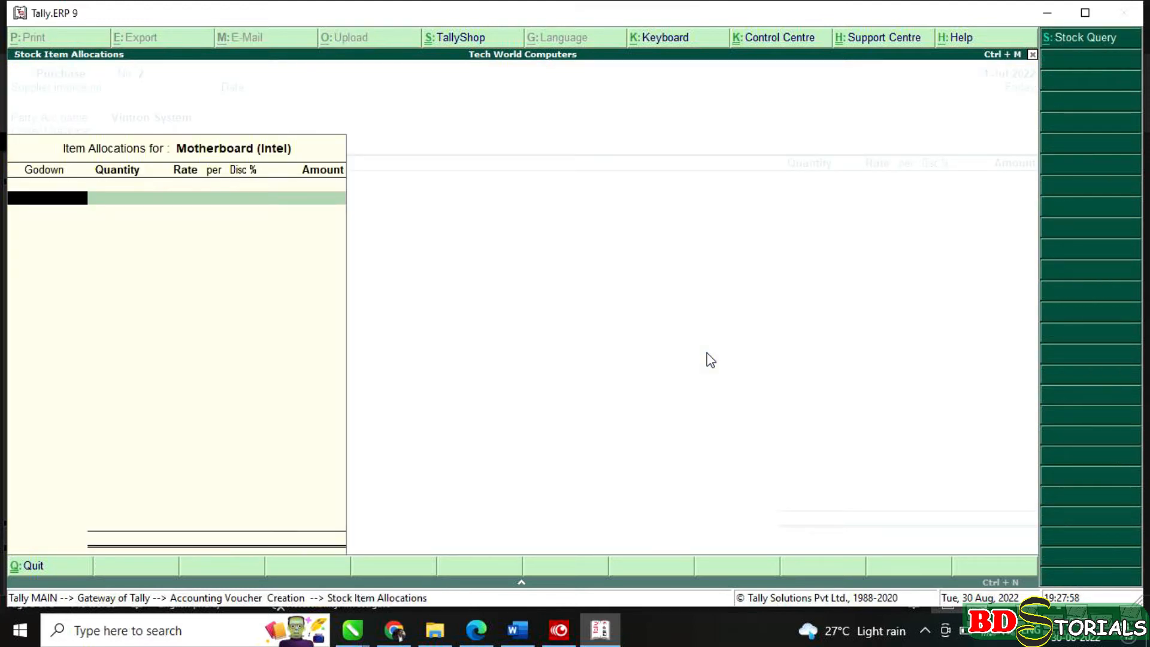
- Allocate 50 NOS of Motherboard (Intel) to the RAW MATERIALS godown
text(R)
key(Return)
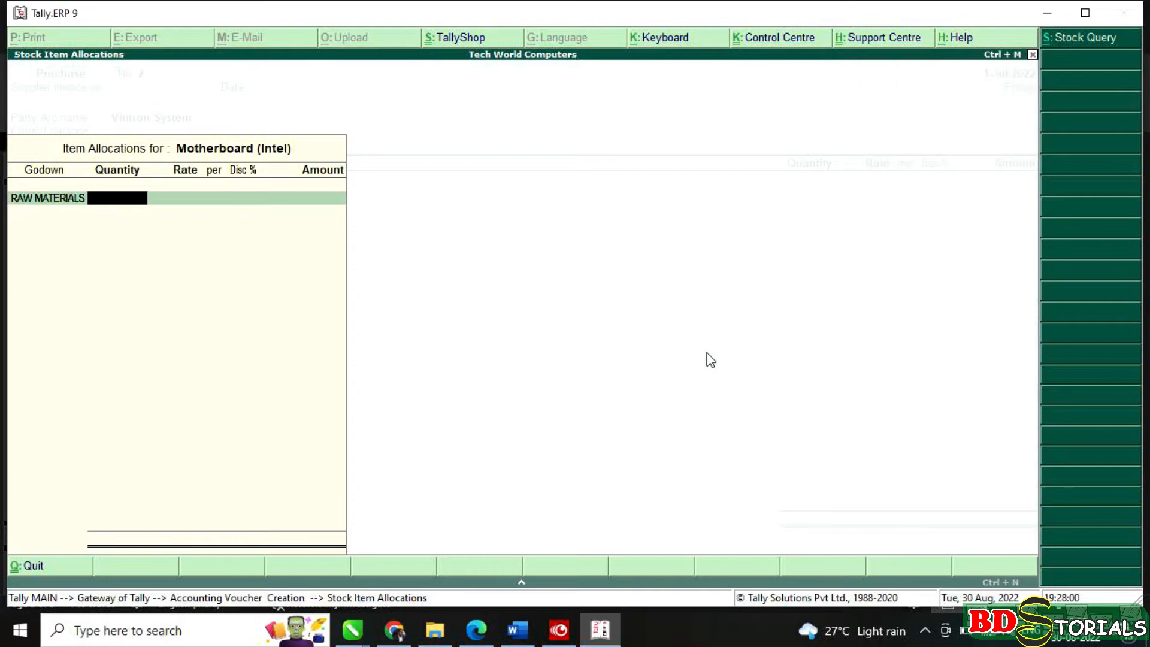
text(50)
key(Return)
- Check the Intel motherboard's rate in the Word project, set it to 3,200 per NOS in Tally and complete the item line
click(527, 632)
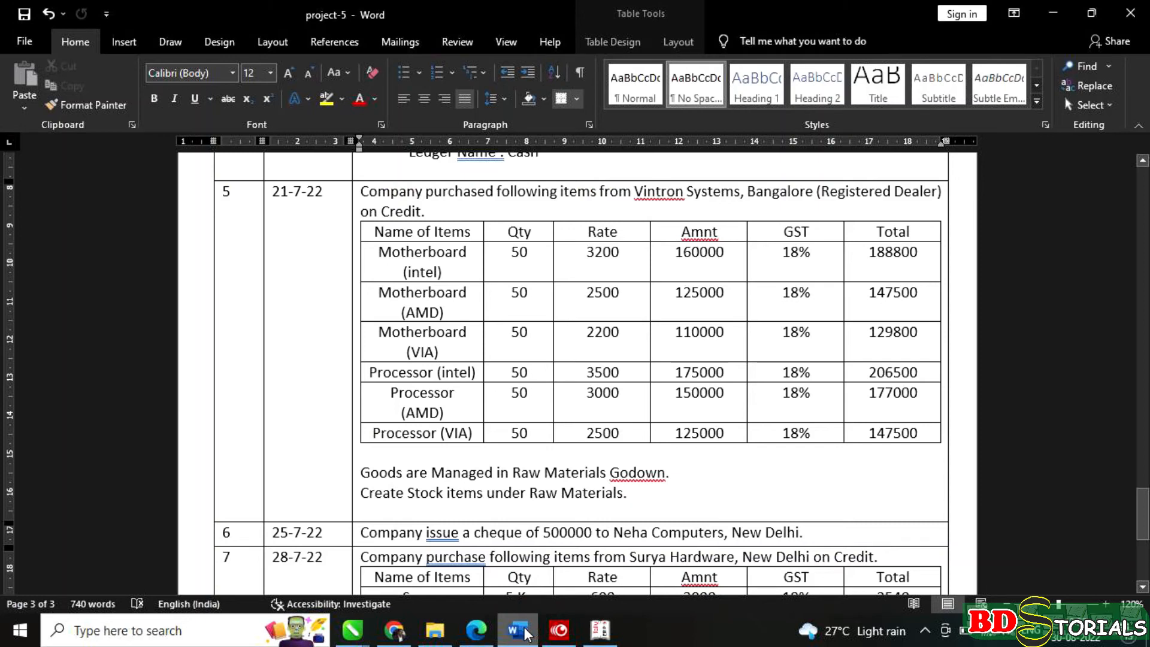
click(528, 632)
text(3,200)
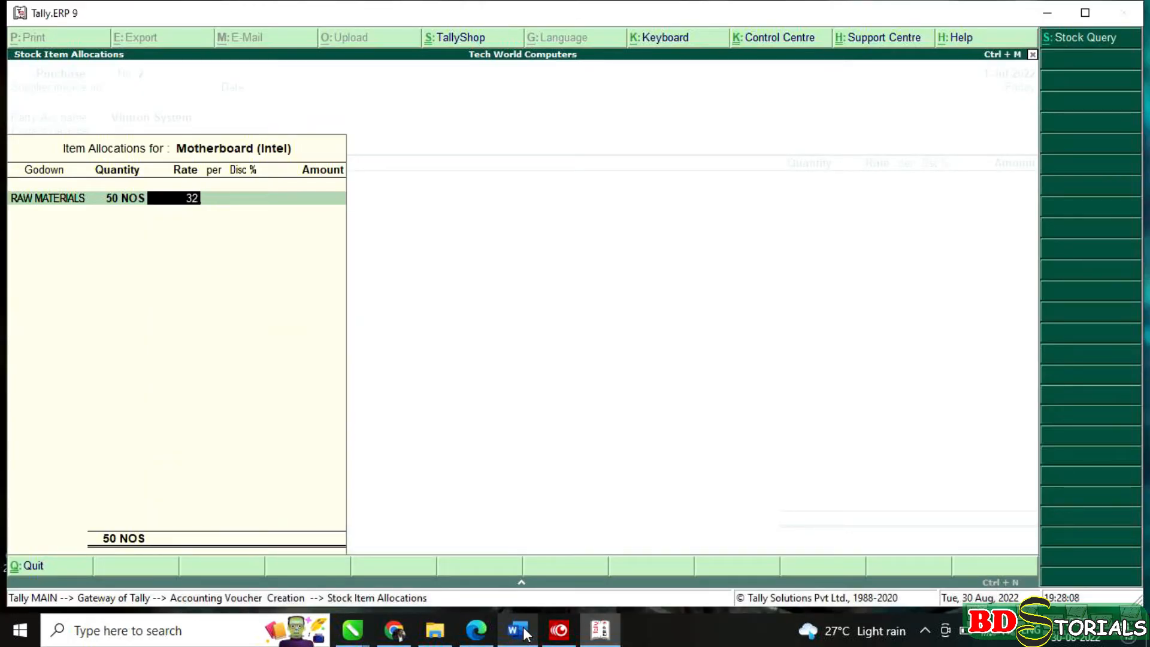
key(Return)
key(Return)
key(Return)
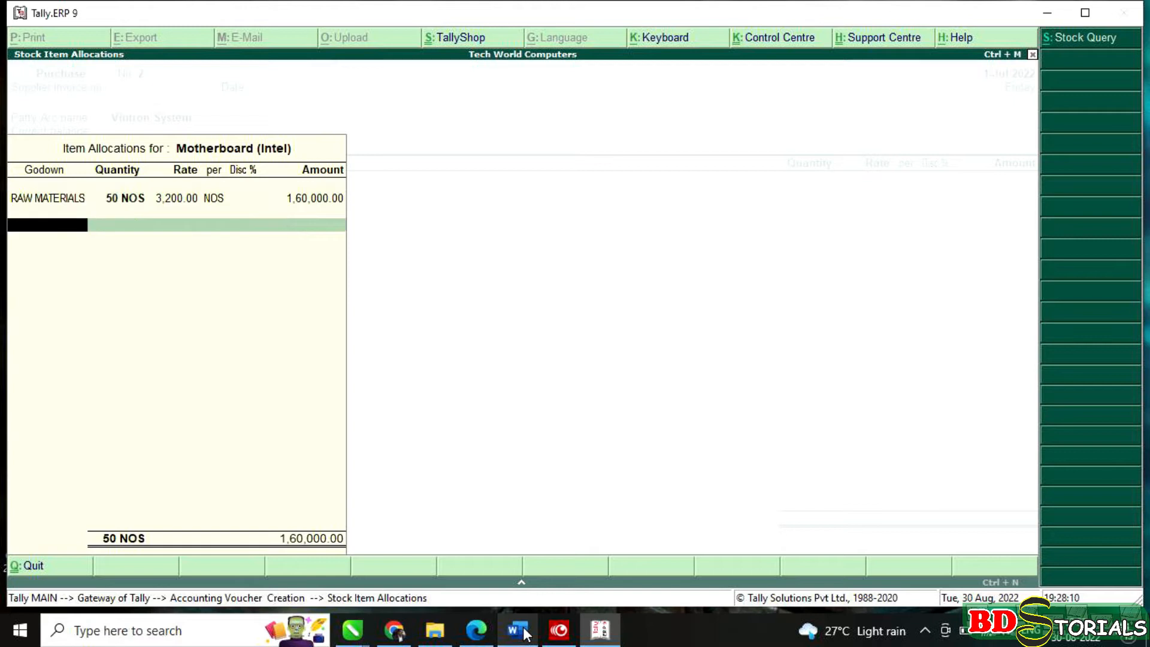
key(Return)
key(Return)
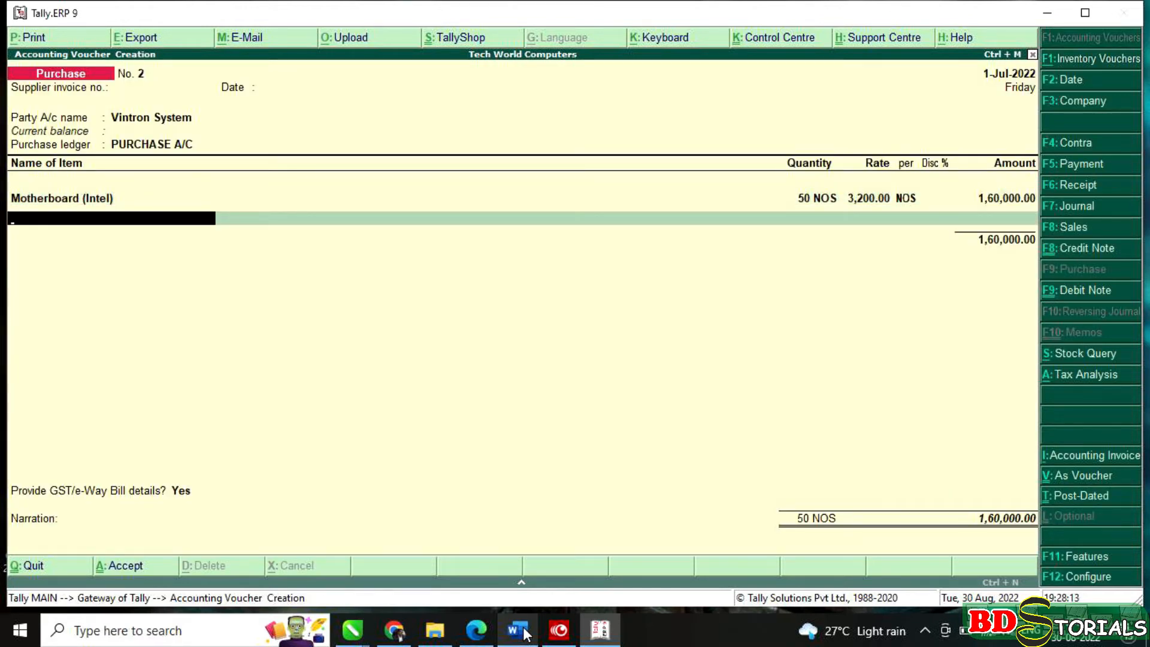
- Create another stock item from the Purchase voucher named Motherboard (AMD), under RAW MATERIALS with NOS as its unit
key(alt+c)
text(Mot)
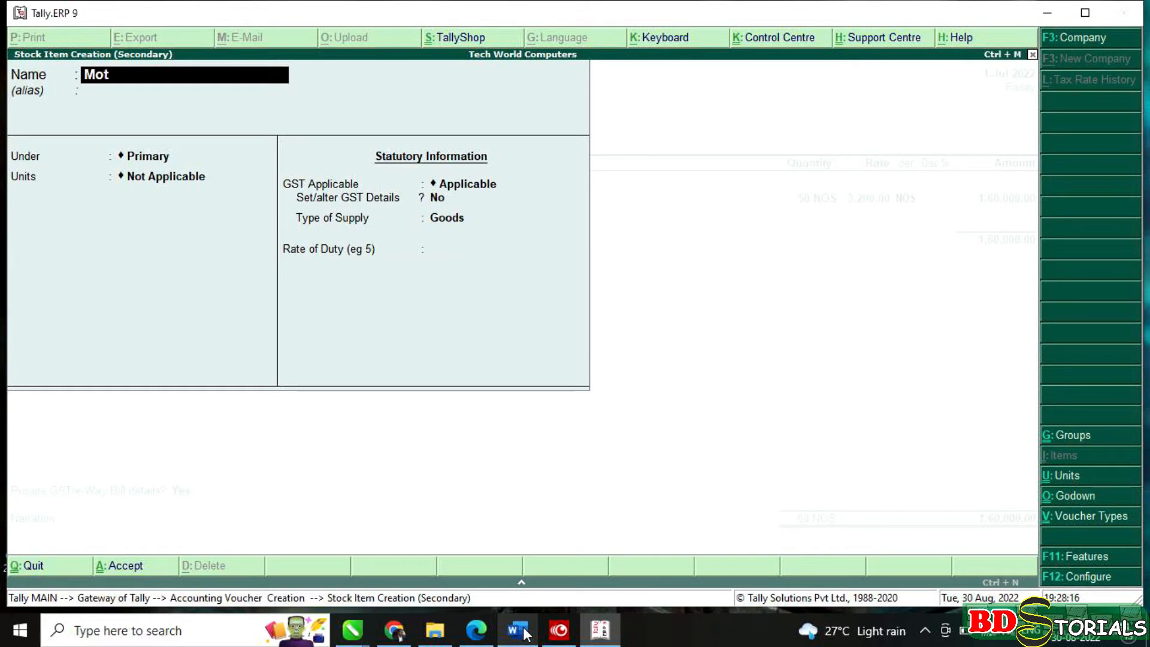
text(herboard ()
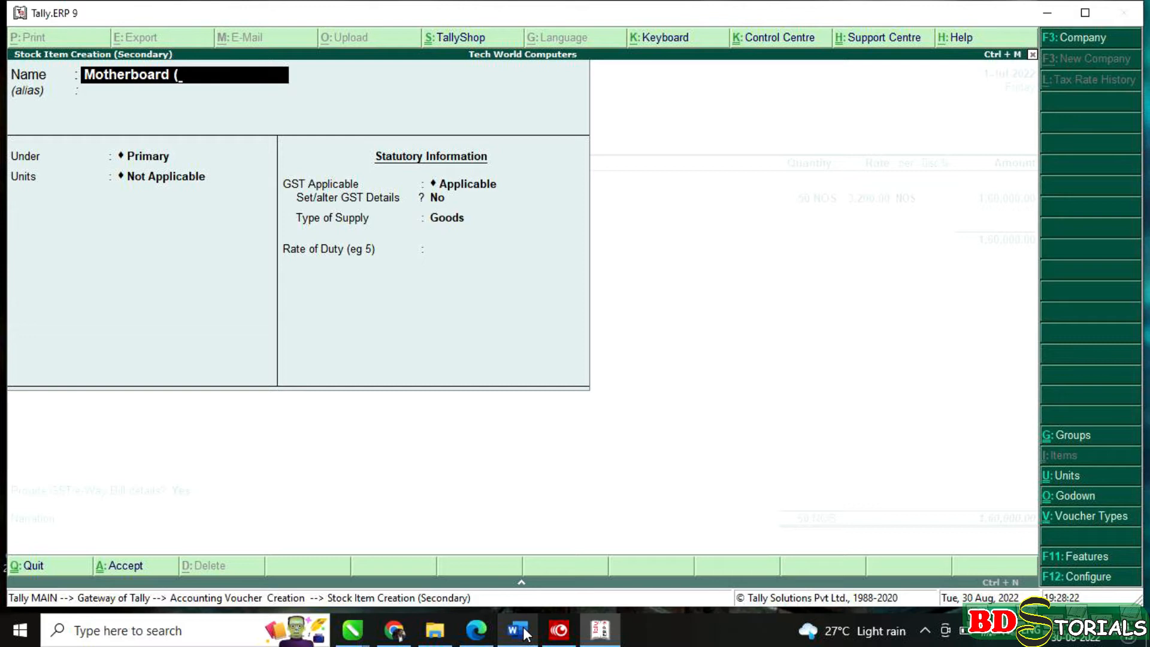
text(AMD))
key(Return)
key(Down)
key(Down)
key(Down)
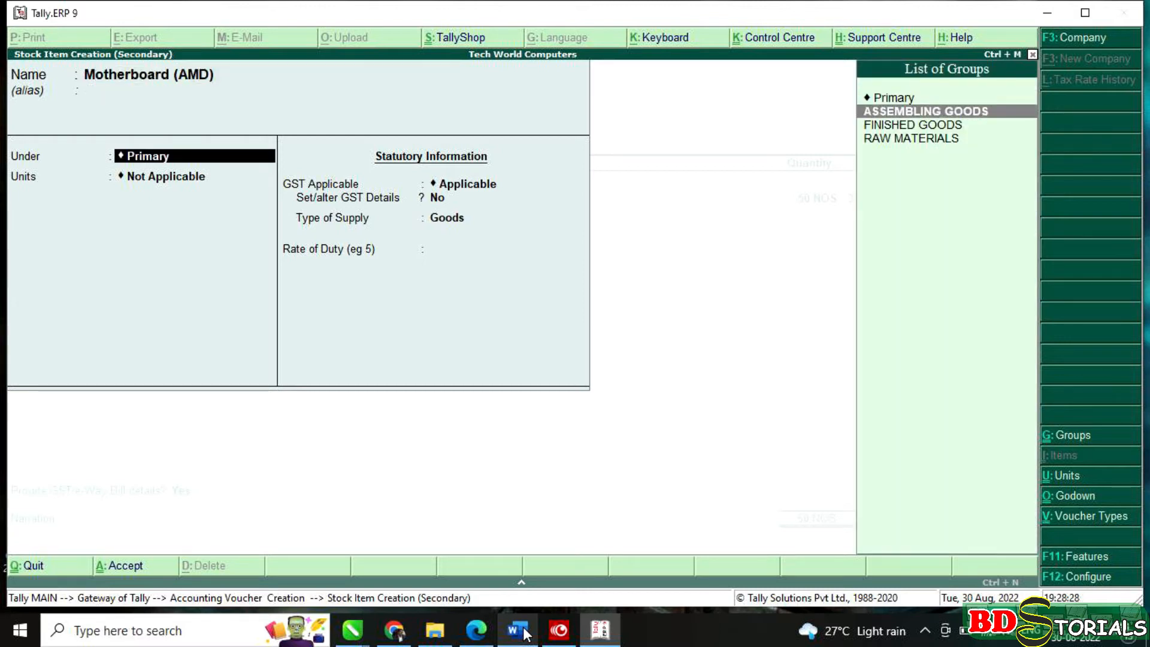
key(Return)
key(Return)
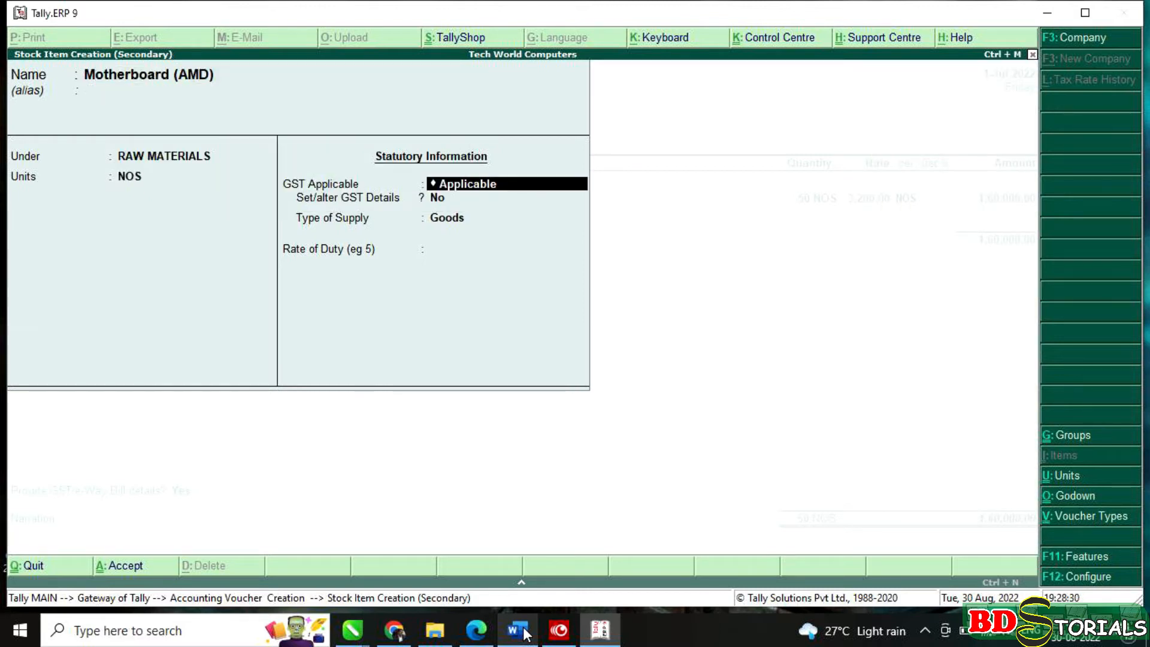
- Keep GST applicable for Motherboard (AMD), open its GST details and make it Taxable, calculated On Value
key(Return)
key(y)
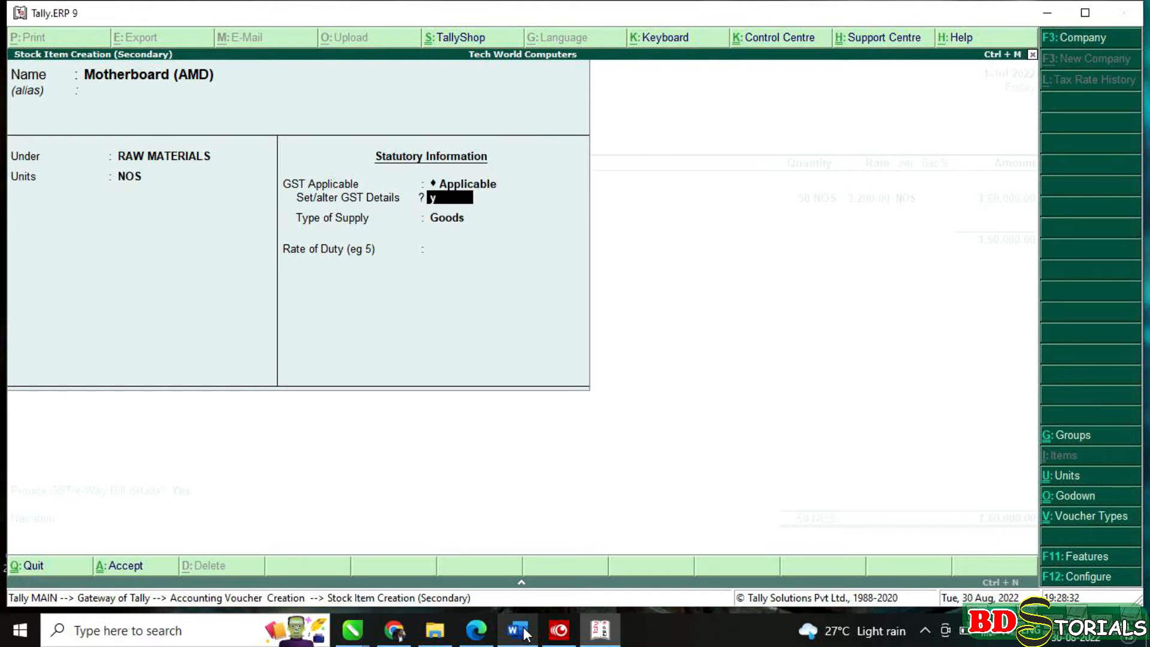
key(Return)
key(Return)
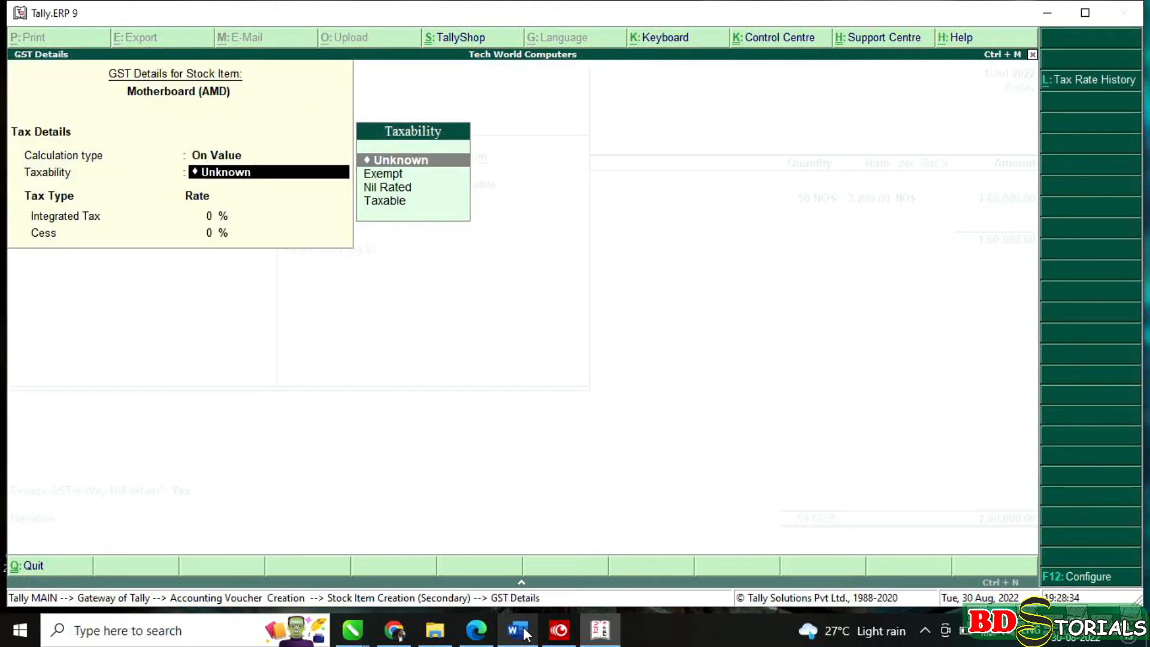
key(Down)
key(Down)
key(Down)
key(Return)
- Set the integrated tax of Motherboard (AMD) to 18% and save the stock item
text(18)
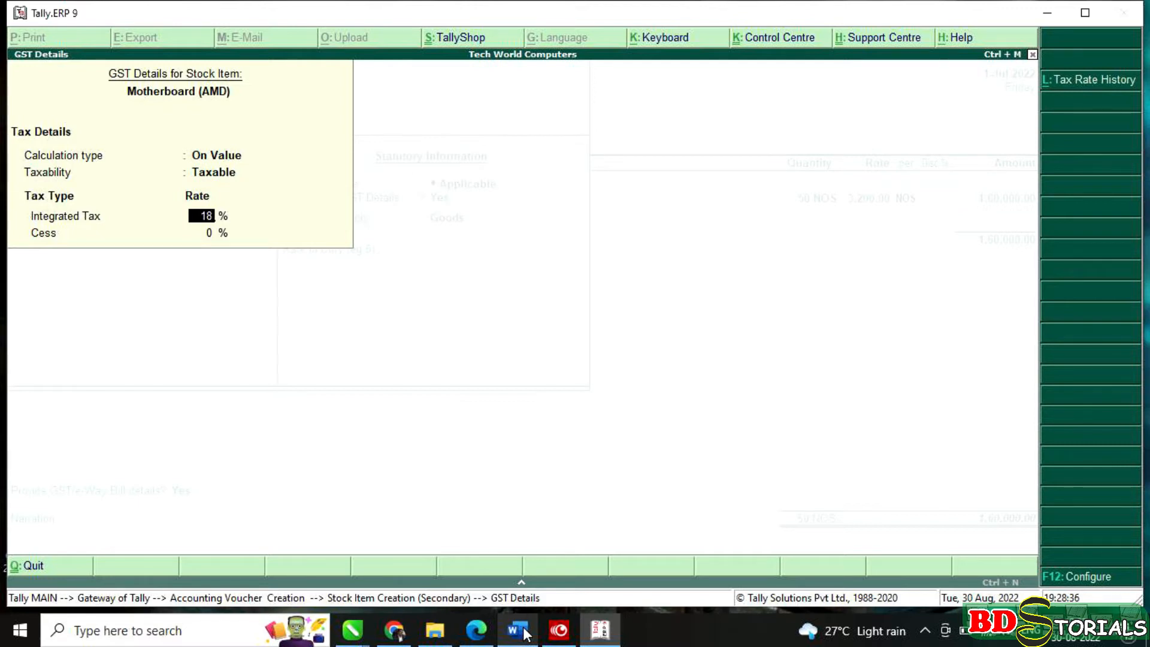
key(Return)
key(Return)
key(Return)
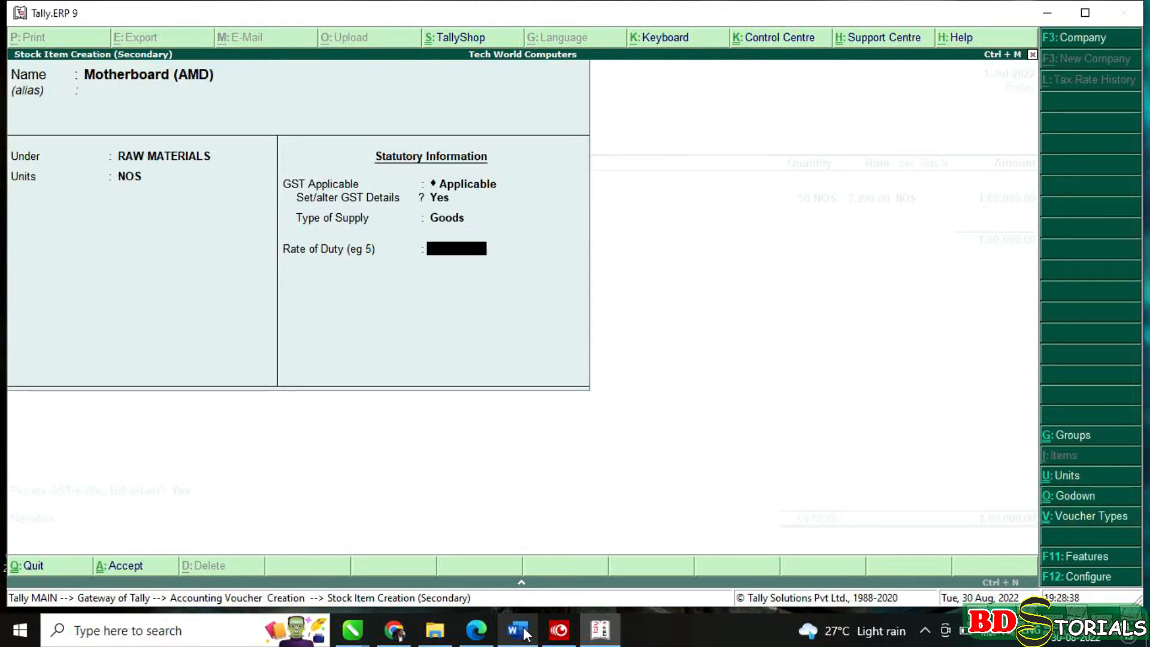
key(Return)
key(Return)
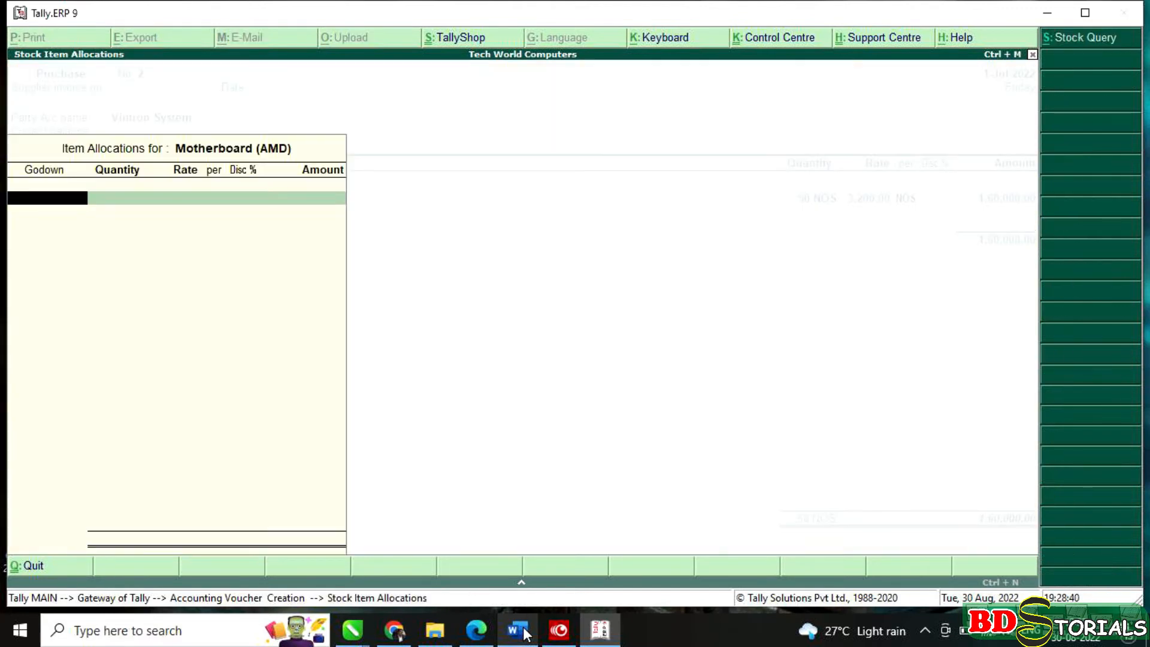
- Allocate 50 NOS of Motherboard (AMD) to the RAW MATERIALS godown
text(R)
key(Return)
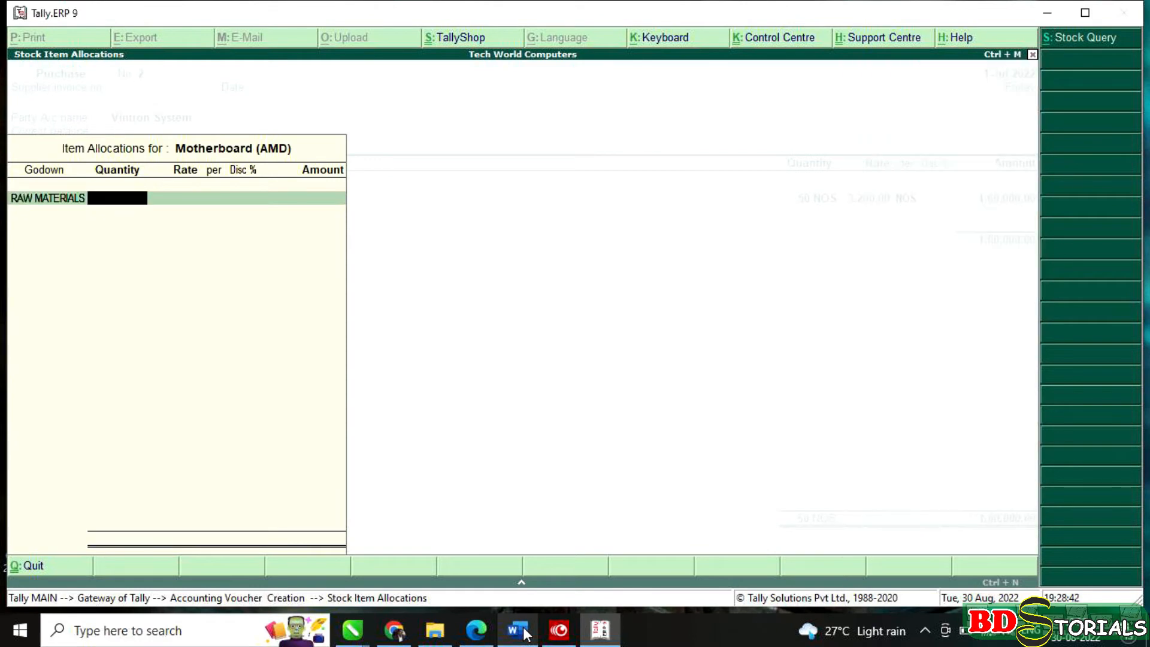
text(50)
key(Return)
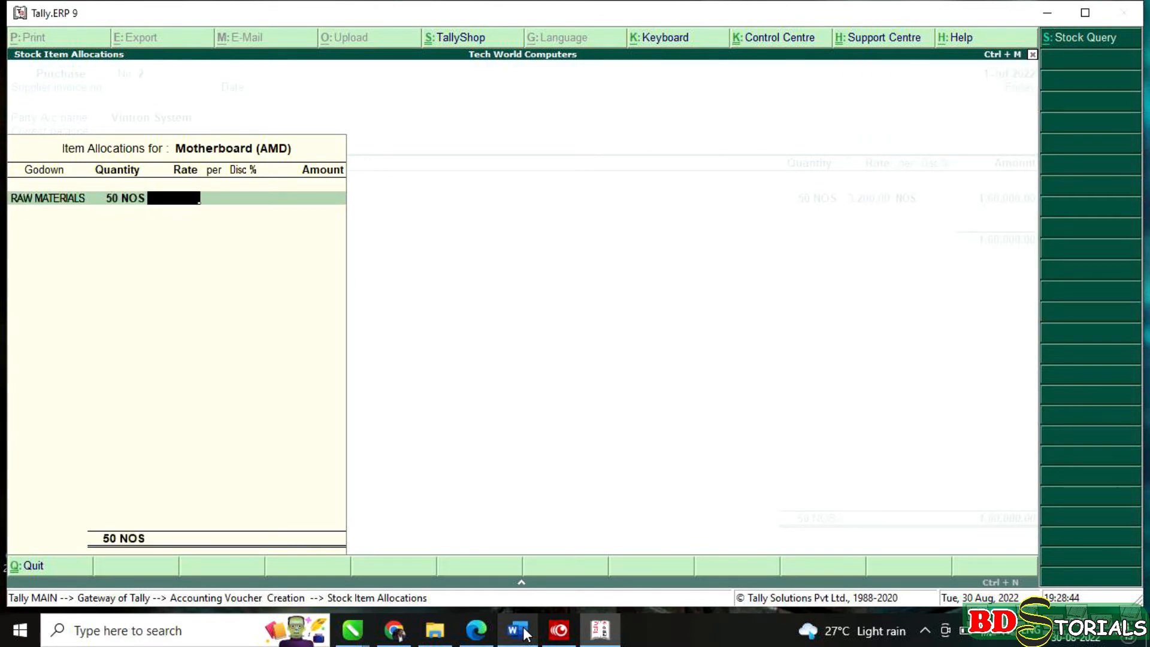
- Check the AMD motherboard's rate in the Word project, set it to 2,500 per NOS in Tally and complete the item line
click(526, 633)
click(527, 638)
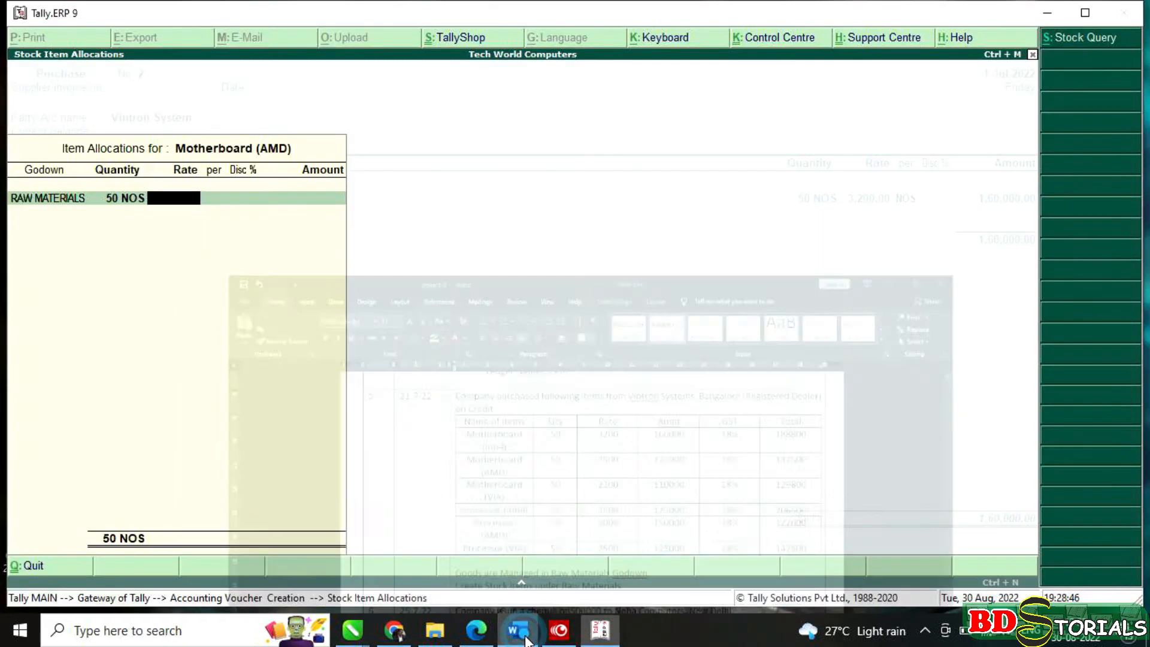
text(2500)
key(Return)
key(Return)
key(Return)
key(Return)
key(Return)
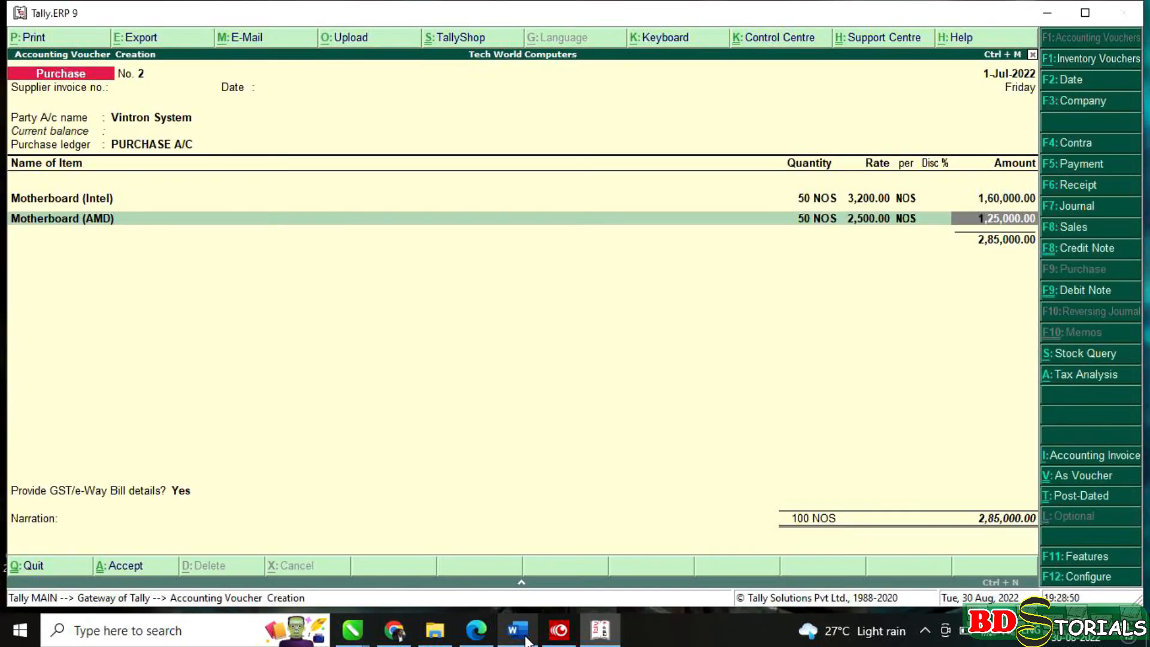
key(Return)
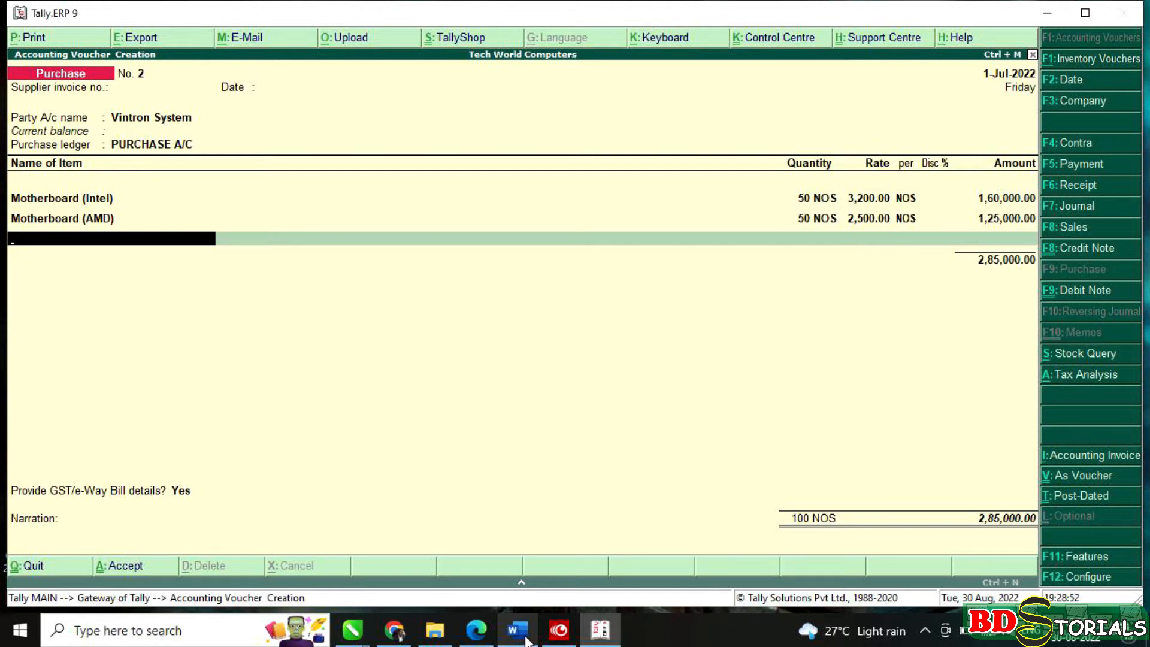
- Create another stock item from the Purchase voucher named Motherboard (VIA), under RAW MATERIALS with NOS as its unit
key(alt+c)
text(M)
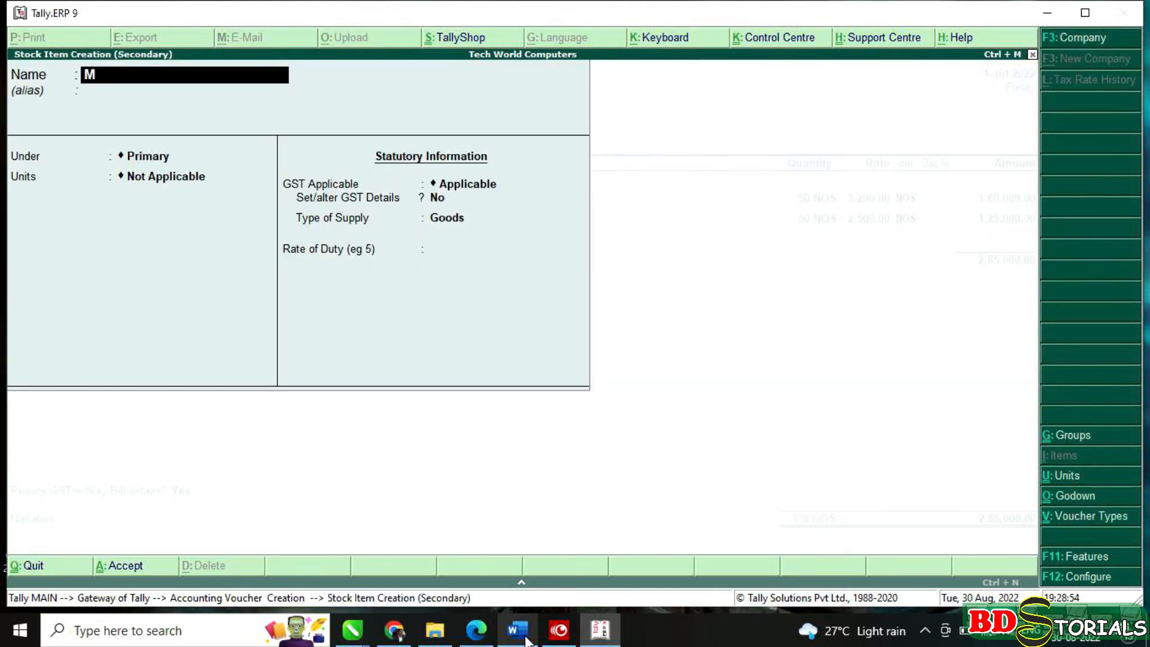
text(otherboard (VIA))
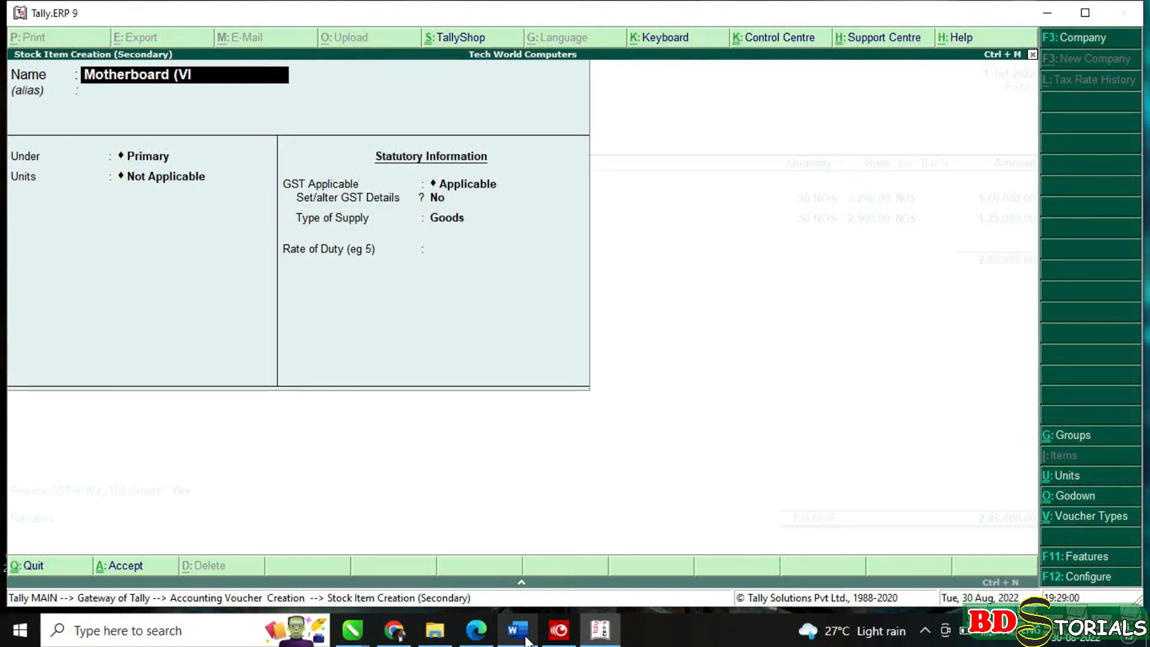
key(Return)
key(Return)
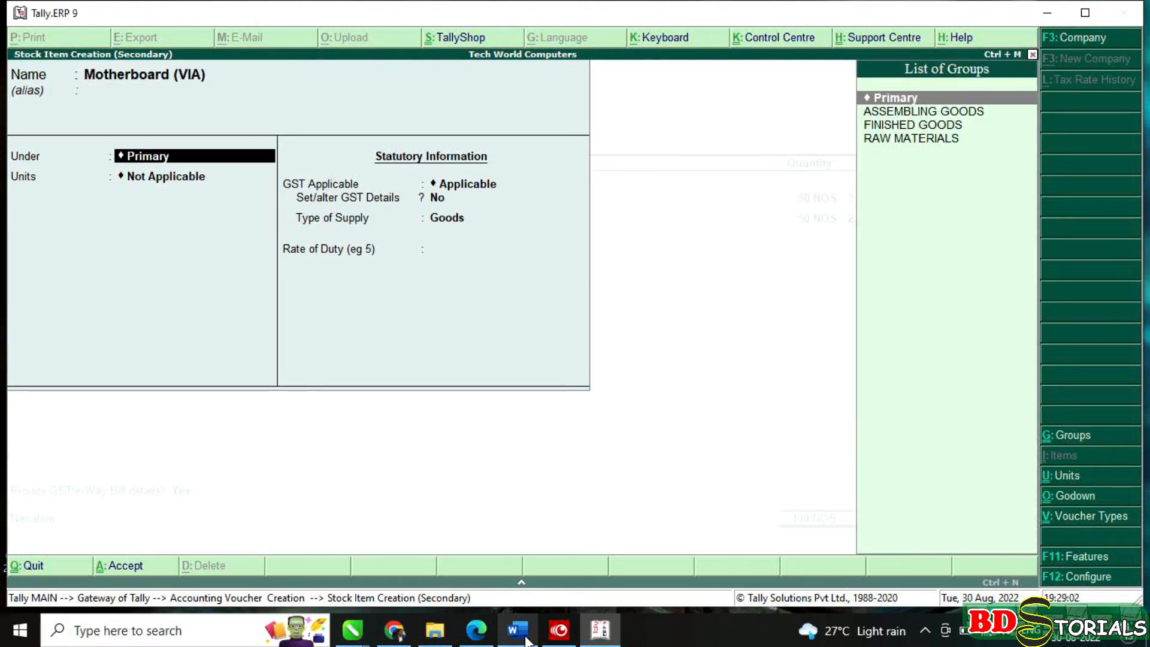
text(R)
key(Return)
key(Down)
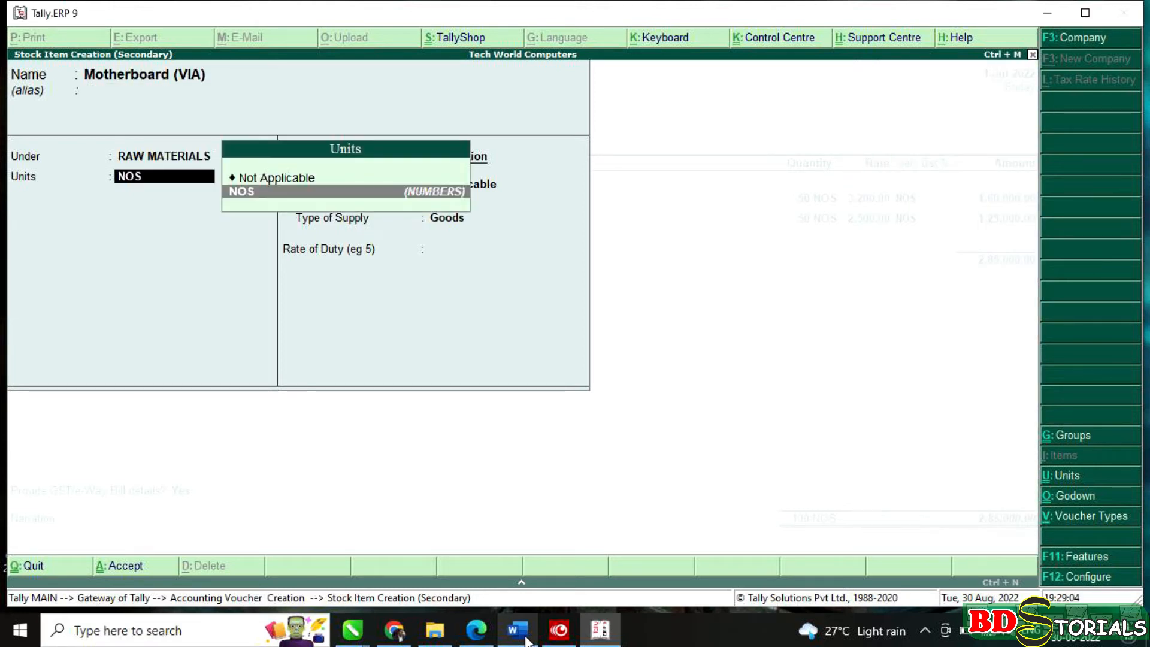
key(Return)
- Keep GST applicable for Motherboard (VIA), open its GST details and make it Taxable, calculated On Value
key(Return)
key(y)
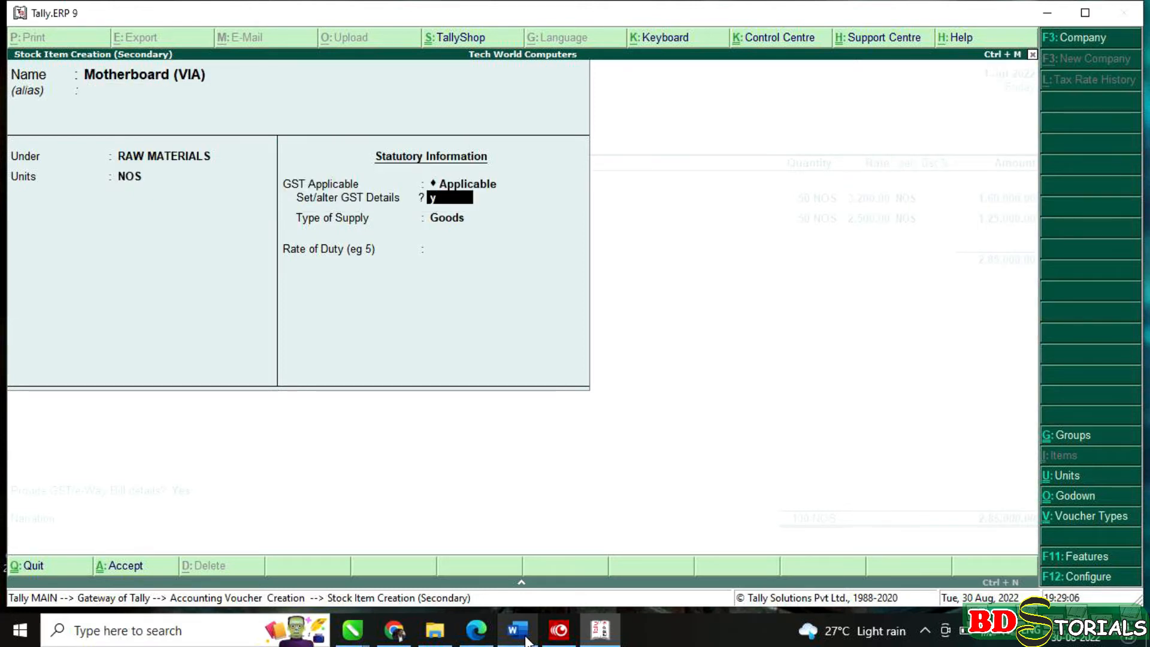
key(Return)
key(Return)
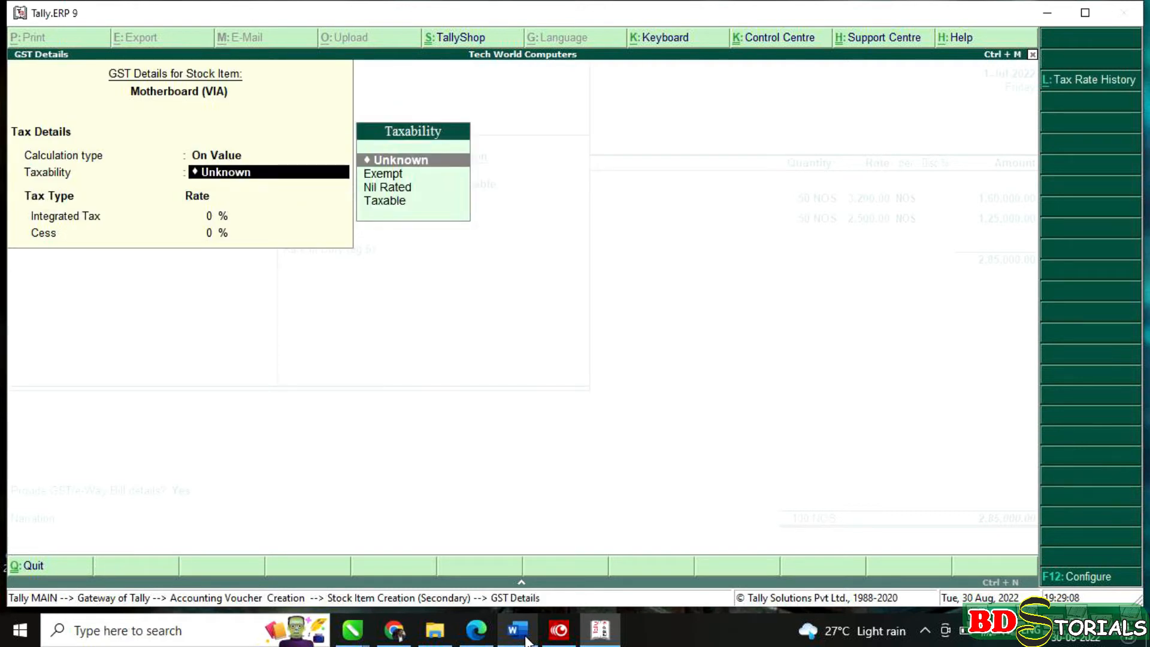
text(t)
key(Return)
- Complete the tax rates of Motherboard (VIA) with entry 5's 18% GST and save the stock item as Goods
key(Return)
key(Return)
key(Return)
key(Return)
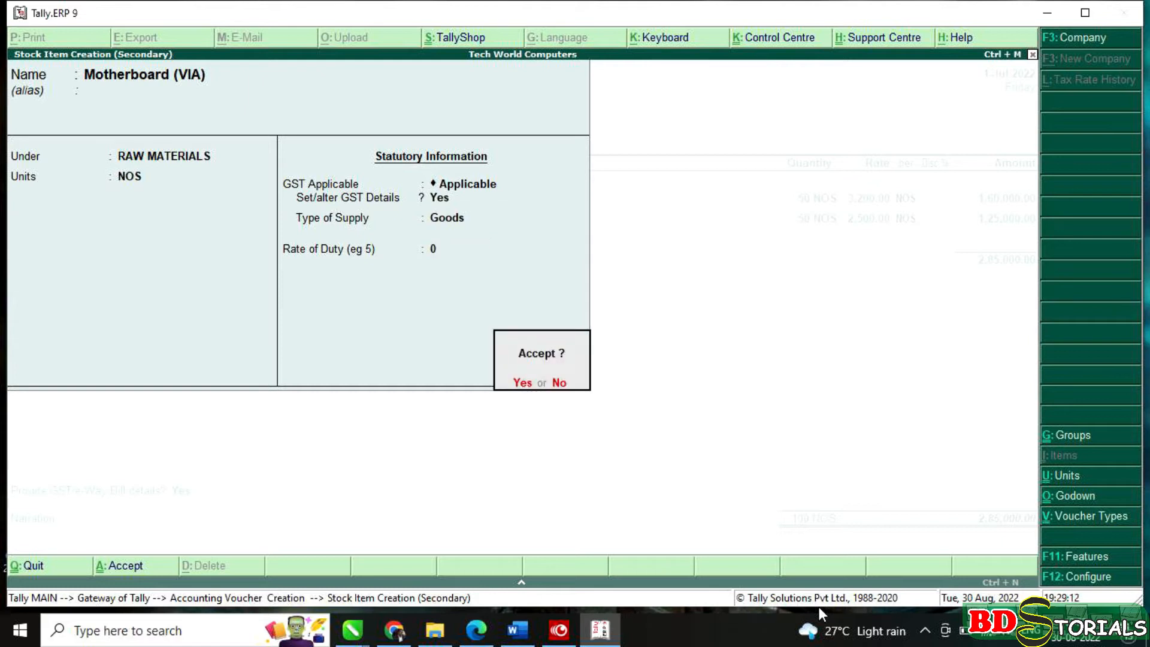
key(y)
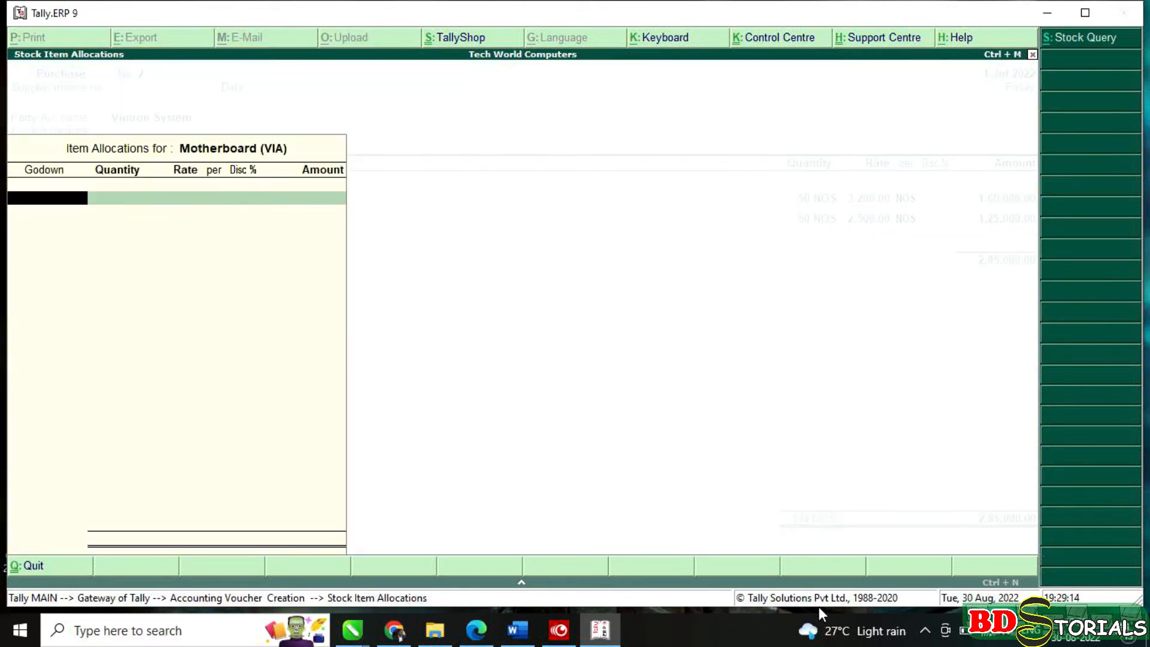
- Allocate 50 NOS of Motherboard (VIA) to the RAW MATERIALS godown
text(r)
key(Return)
text(5)
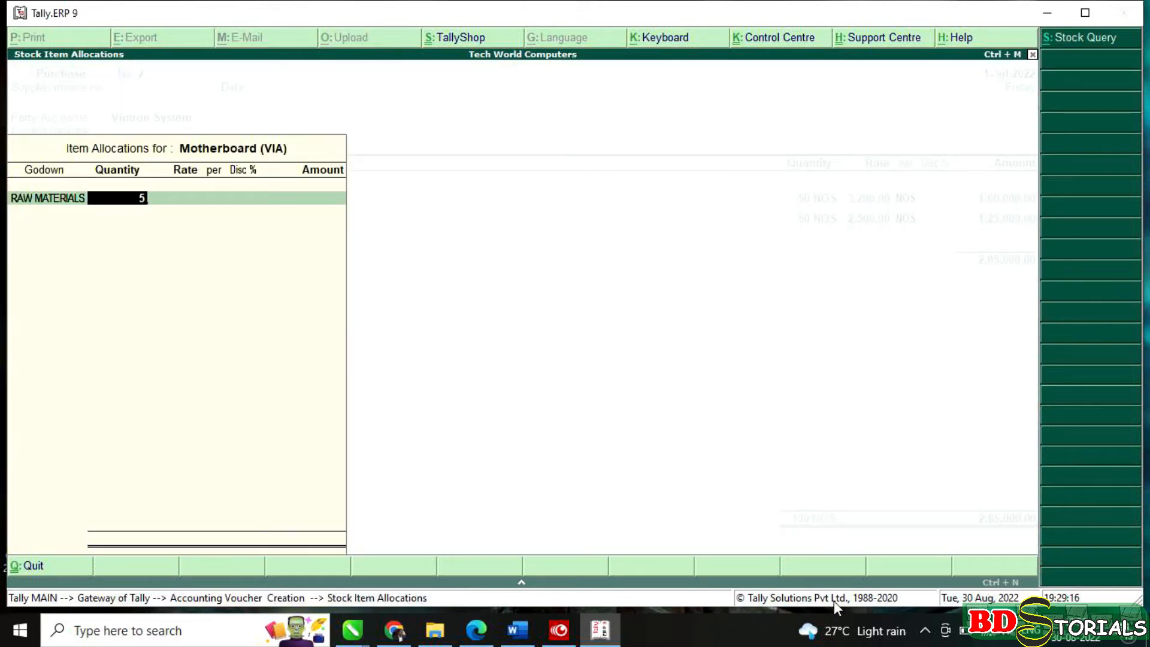
text(0)
key(Return)
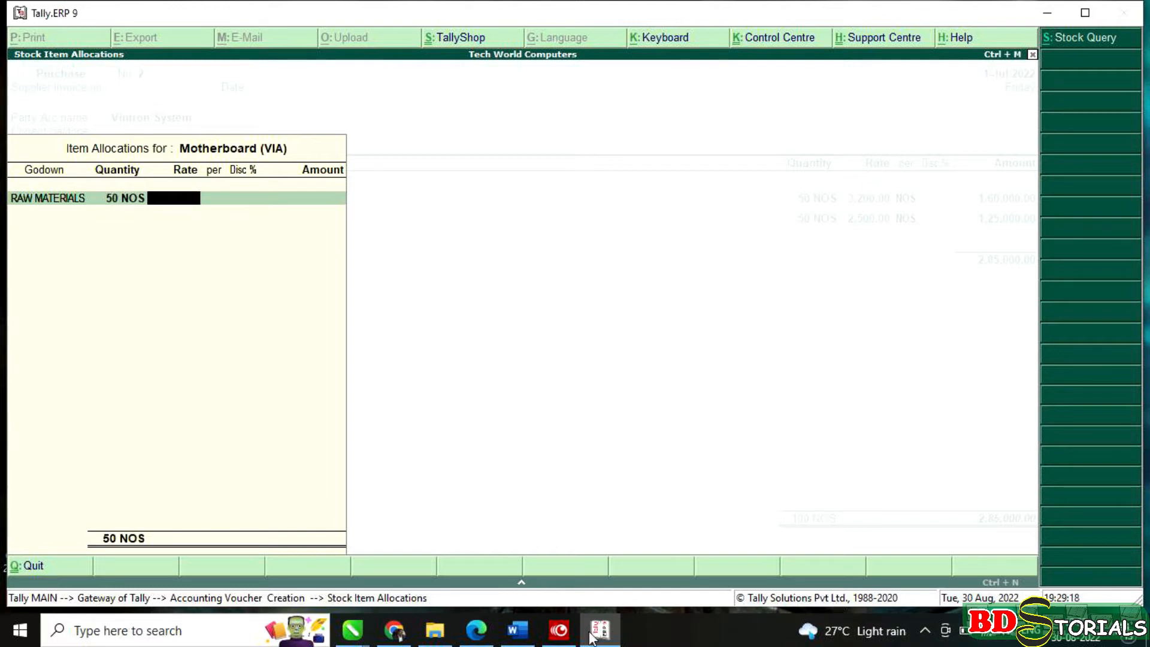
- Look up the Motherboard (VIA) rate in entry 5 of the Word document, return to Tally and complete its allocation at 2,200 per NOS
click(514, 638)
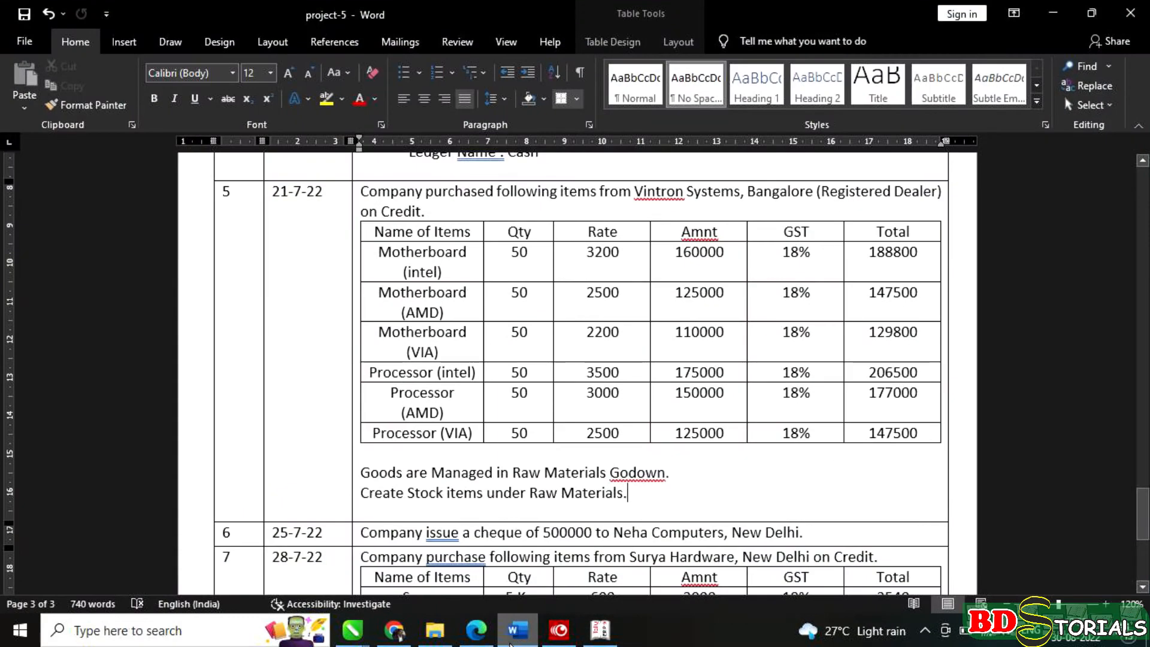
click(599, 637)
text(2)
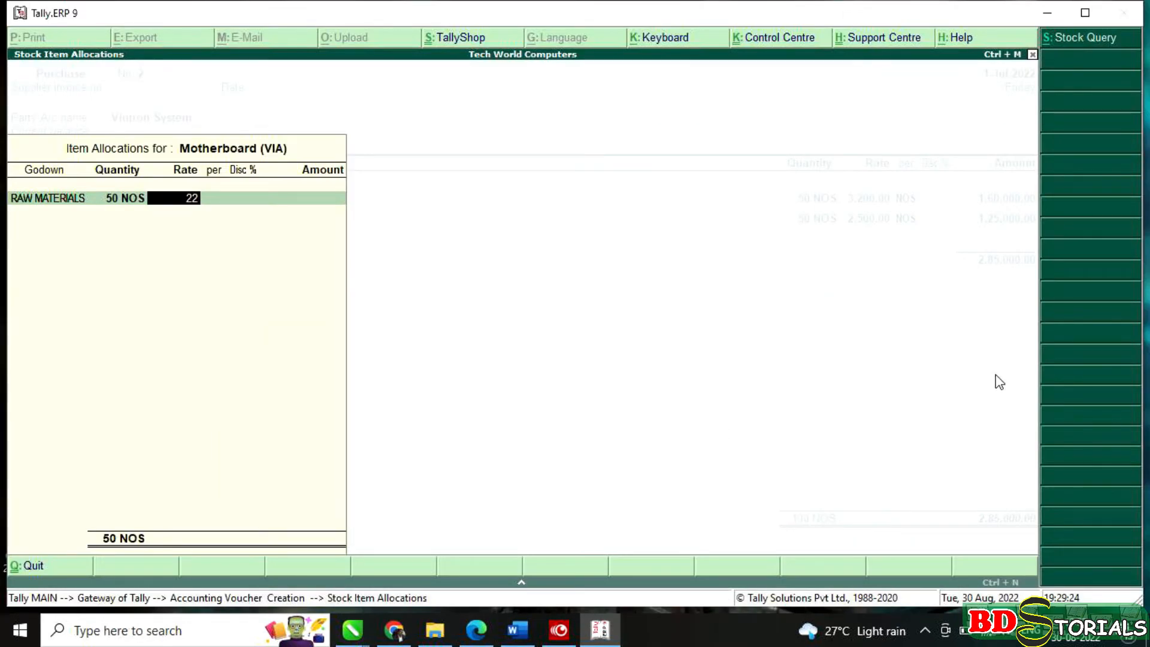
text(,200)
key(Return)
key(Return)
key(Return)
key(Return)
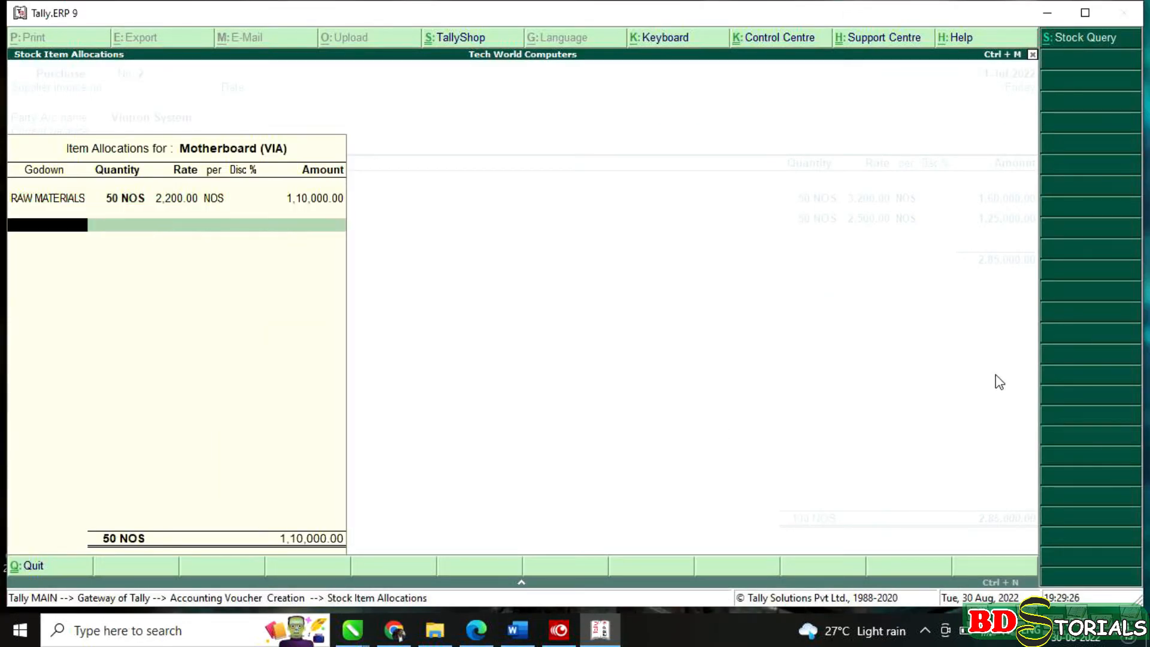
key(Return)
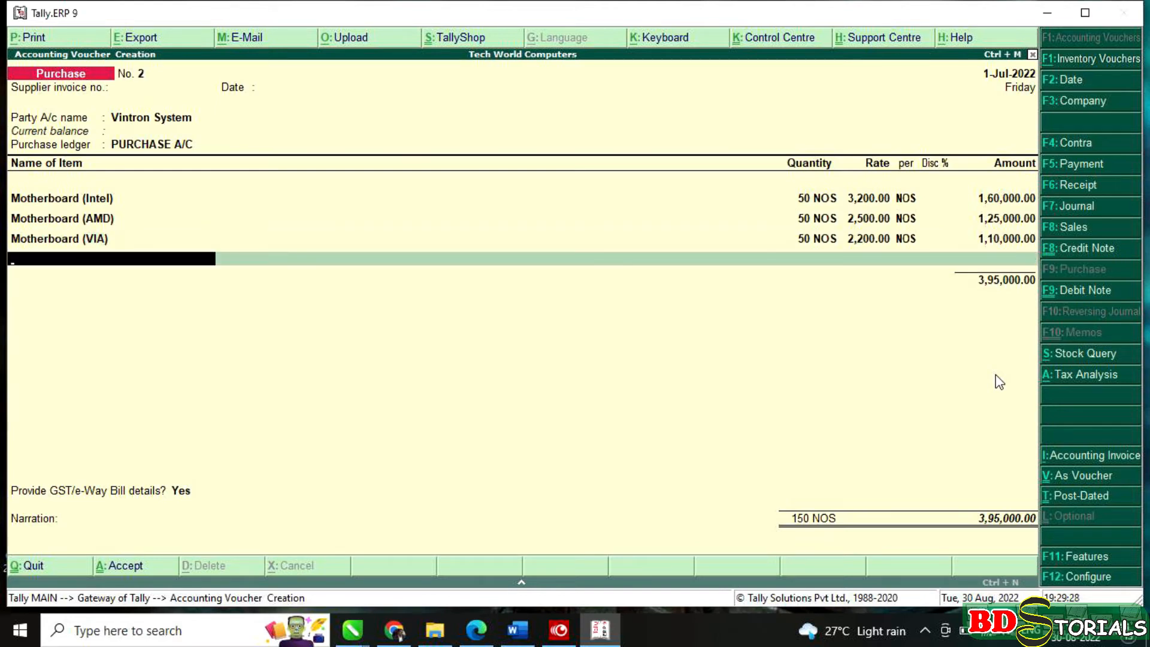
- Create another stock item from the Purchase voucher named Processor (Intel), under RAW MATERIALS with NOS as its unit
key(alt+c)
text(Proc)
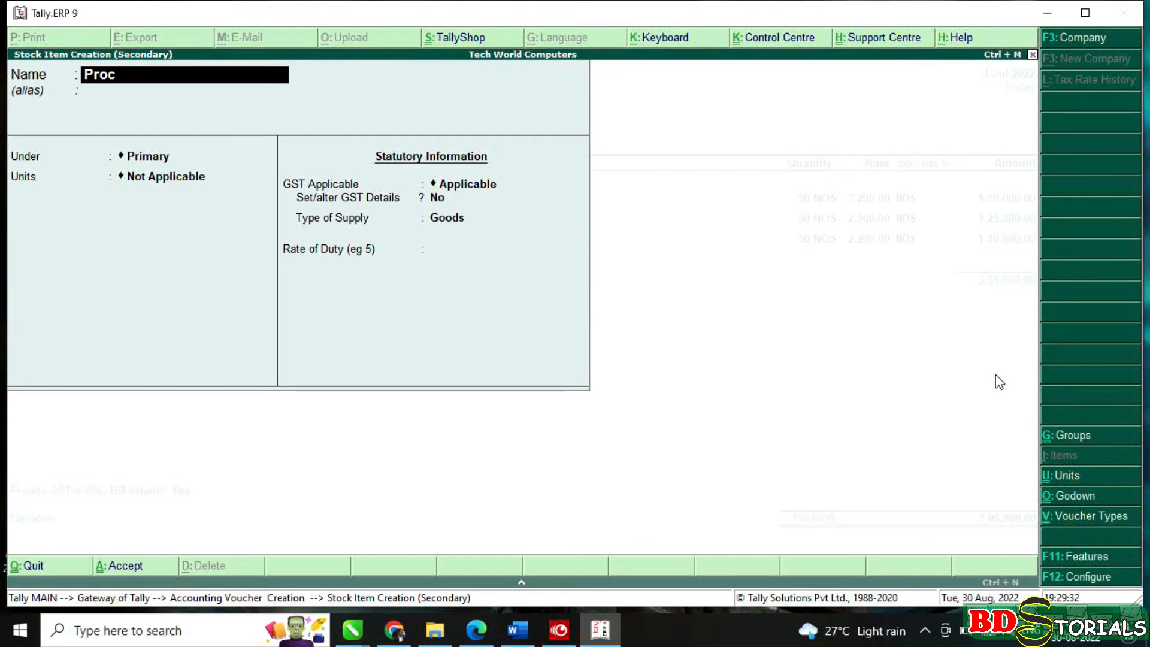
text(essor (Intel))
key(Return)
key(Return)
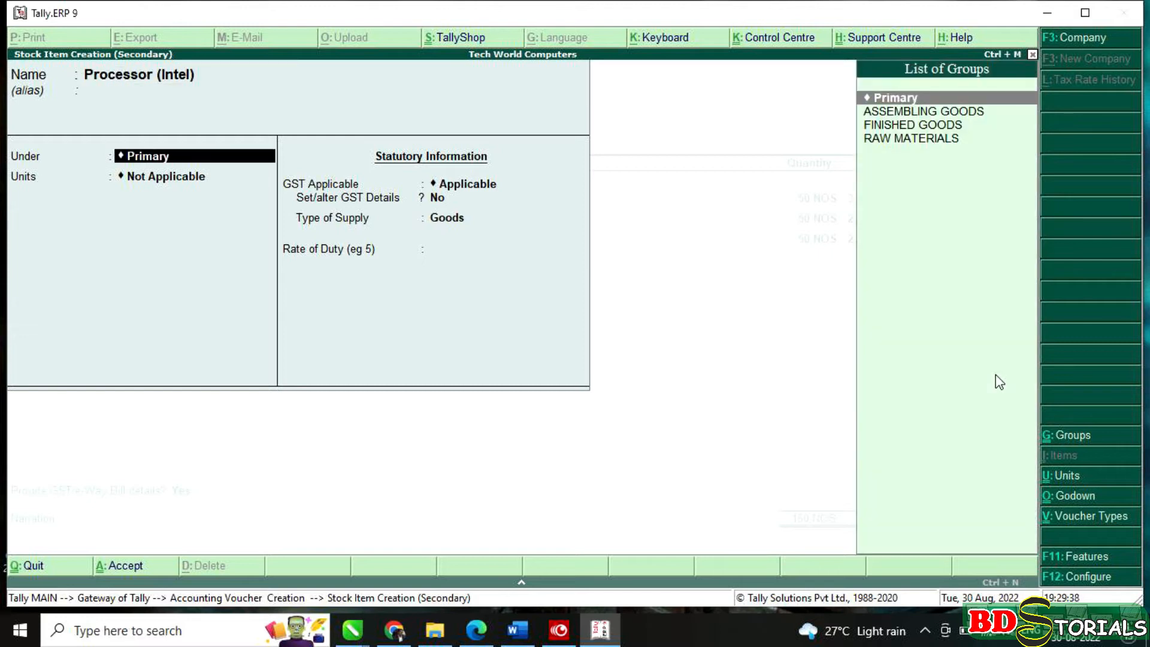
text(R)
key(Return)
text(NOS)
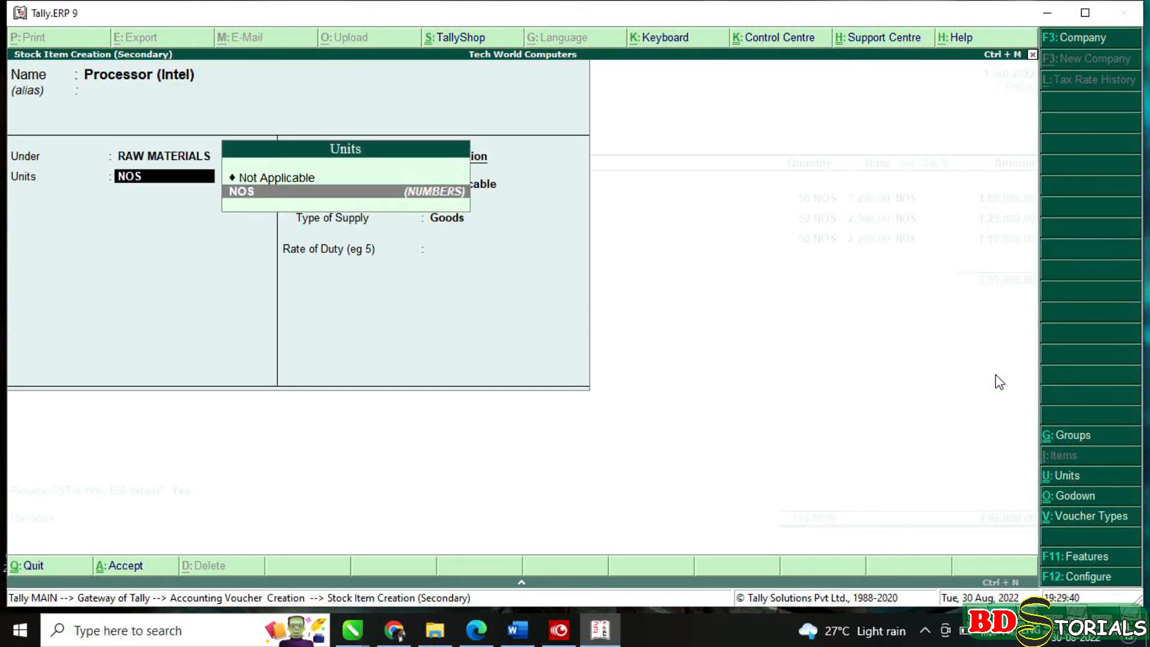
key(Return)
- Set the GST details of Processor (Intel) to On Value, Taxable, with 18% integrated tax, and save the stock item as Goods
key(Return)
key(y)
key(Return)
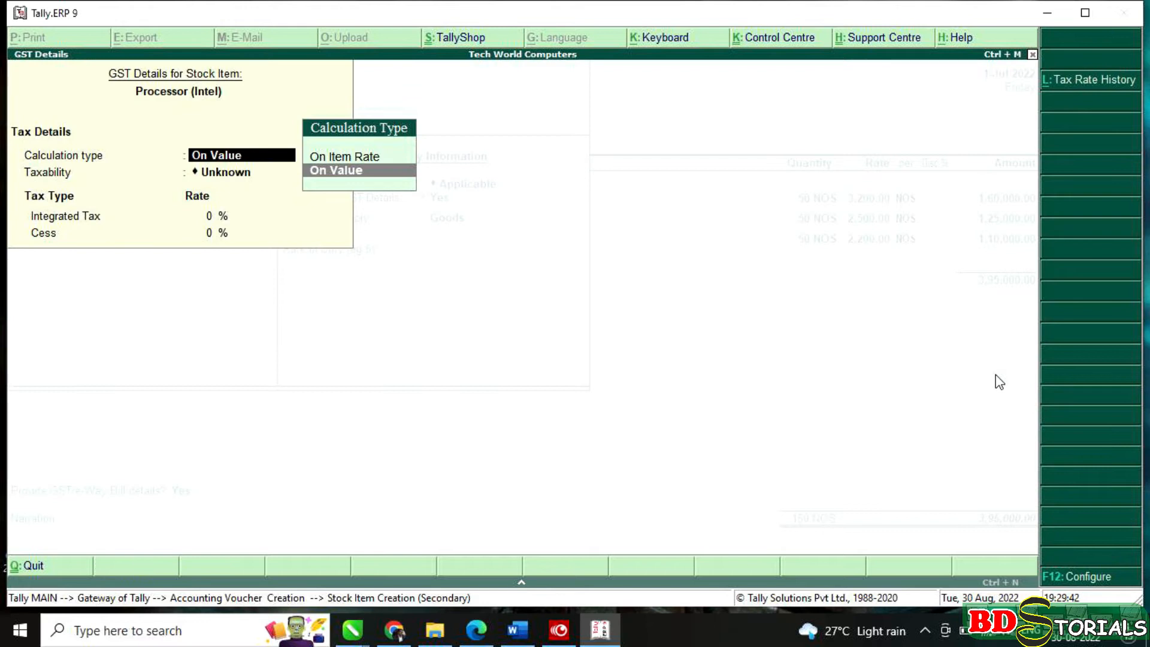
key(Return)
text(t)
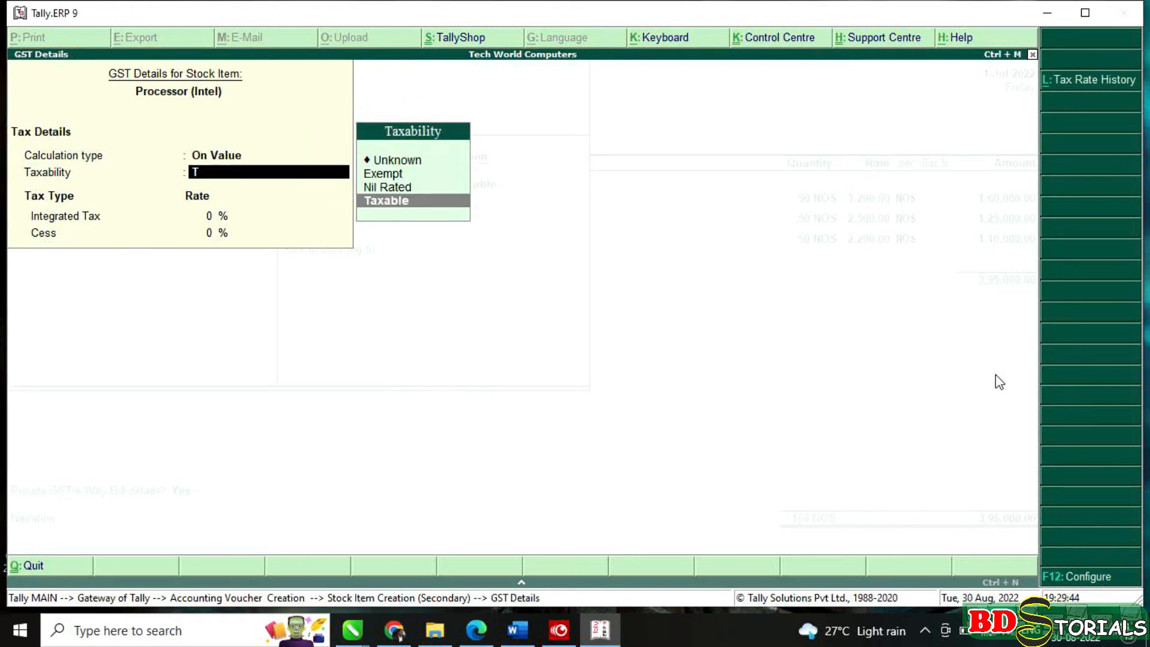
key(Return)
text(18)
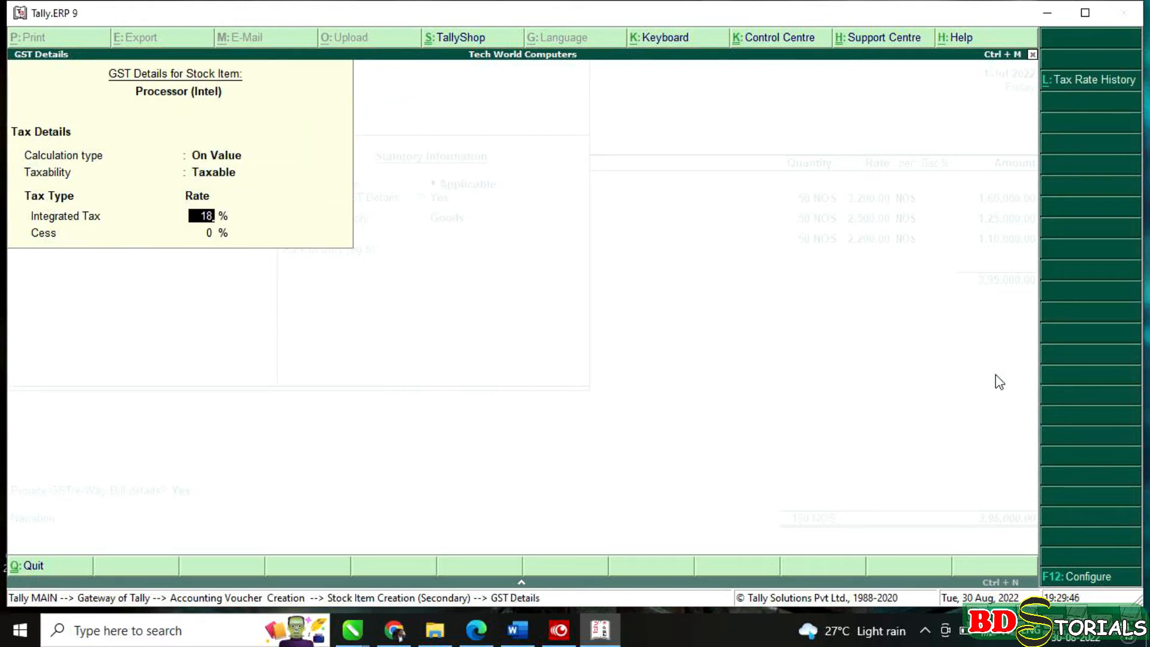
key(Return)
key(Return)
key(ctrl+a)
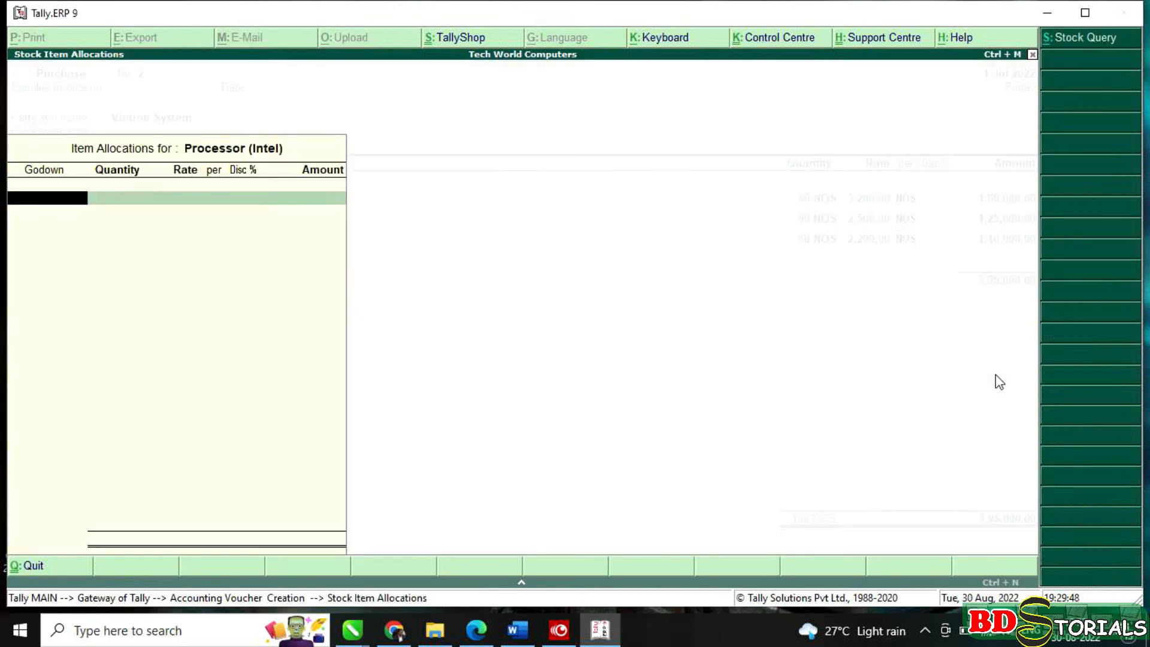
- Allocate 50 NOS of Processor (Intel) to the RAW MATERIALS godown
text(r)
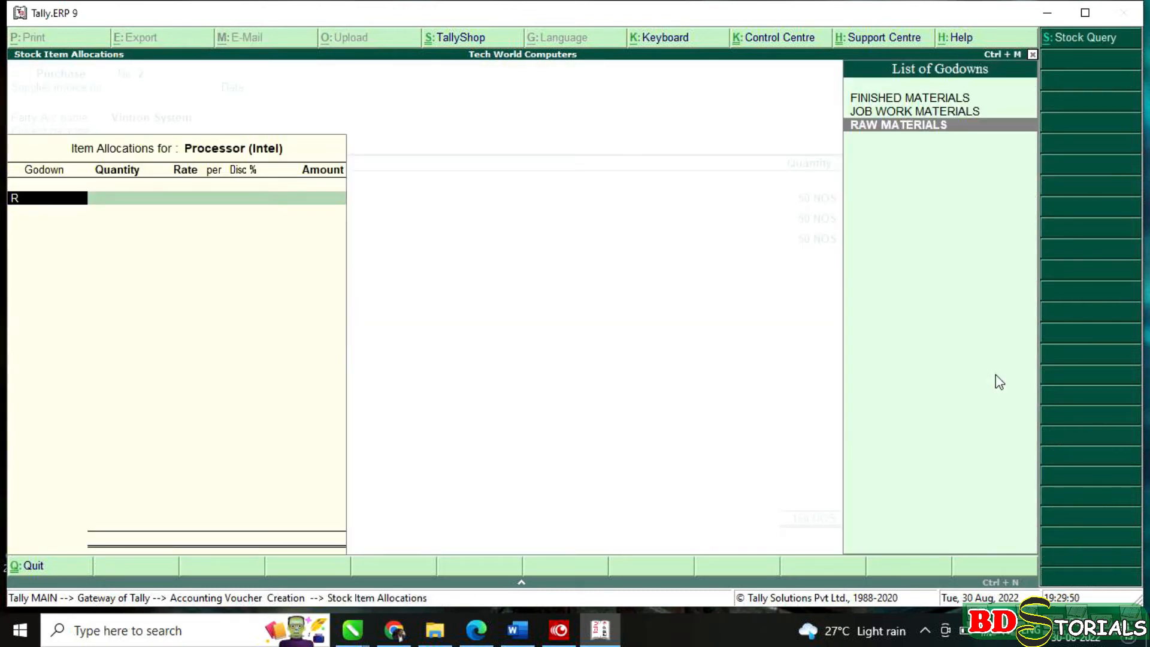
key(Return)
text(50)
key(Return)
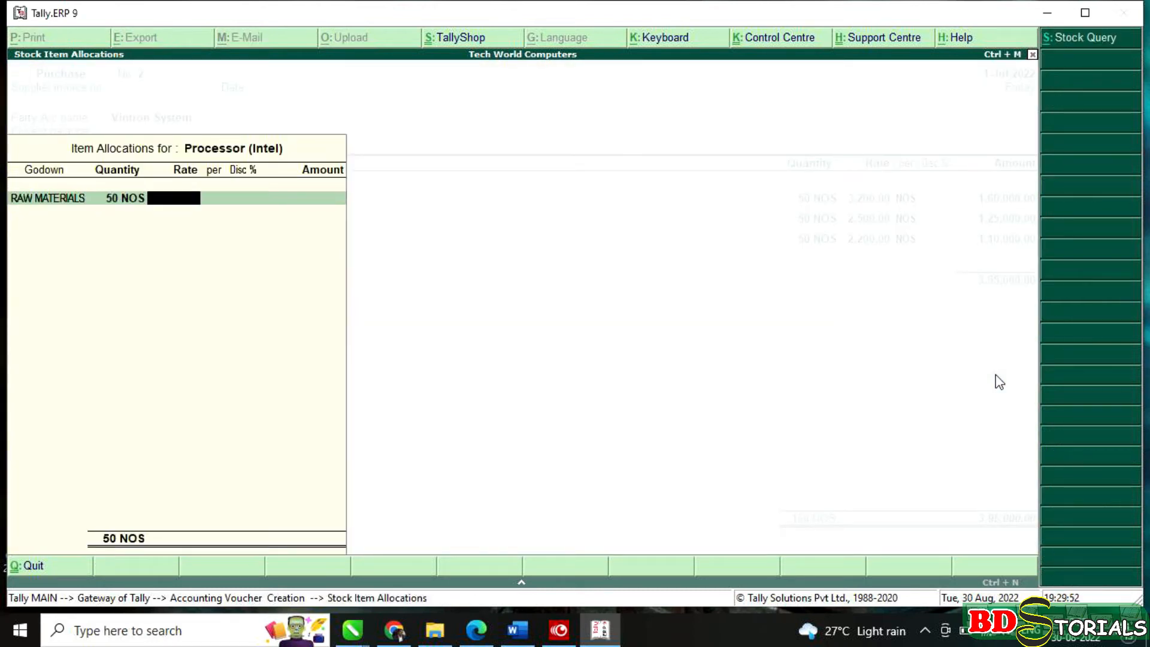
- Check the Processor (Intel) rate in the Word document, return to Tally and complete its allocation at 3,500 per NOS
click(533, 631)
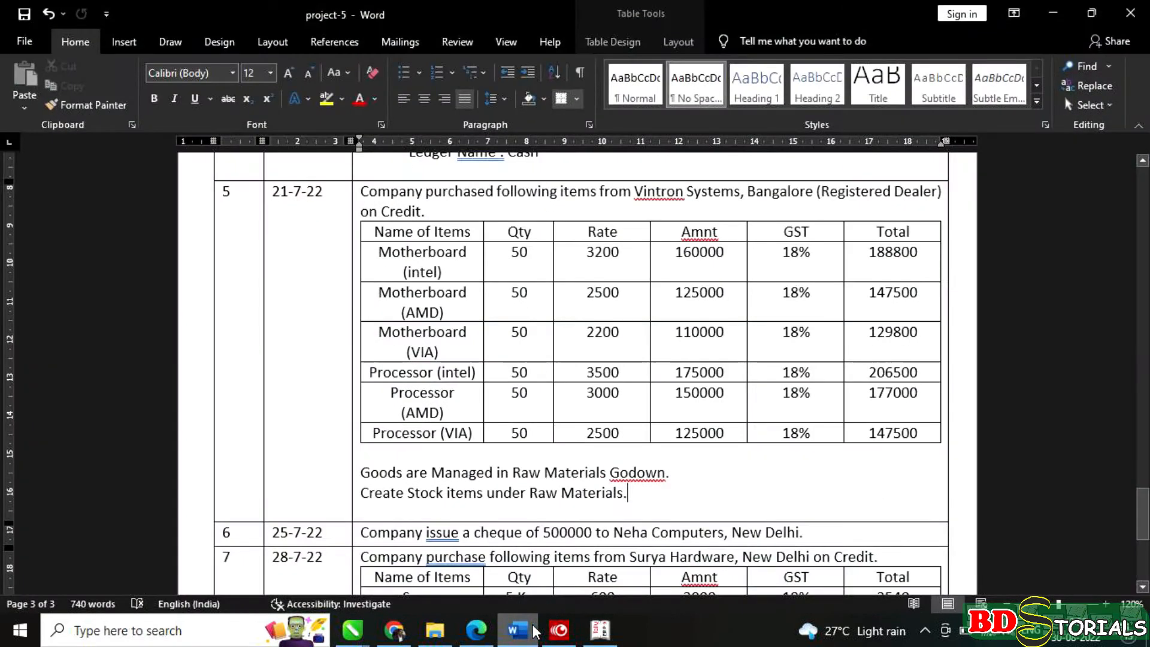
click(534, 631)
text(3500)
key(Return)
key(Return)
key(Return)
key(Return)
key(Return)
key(Return)
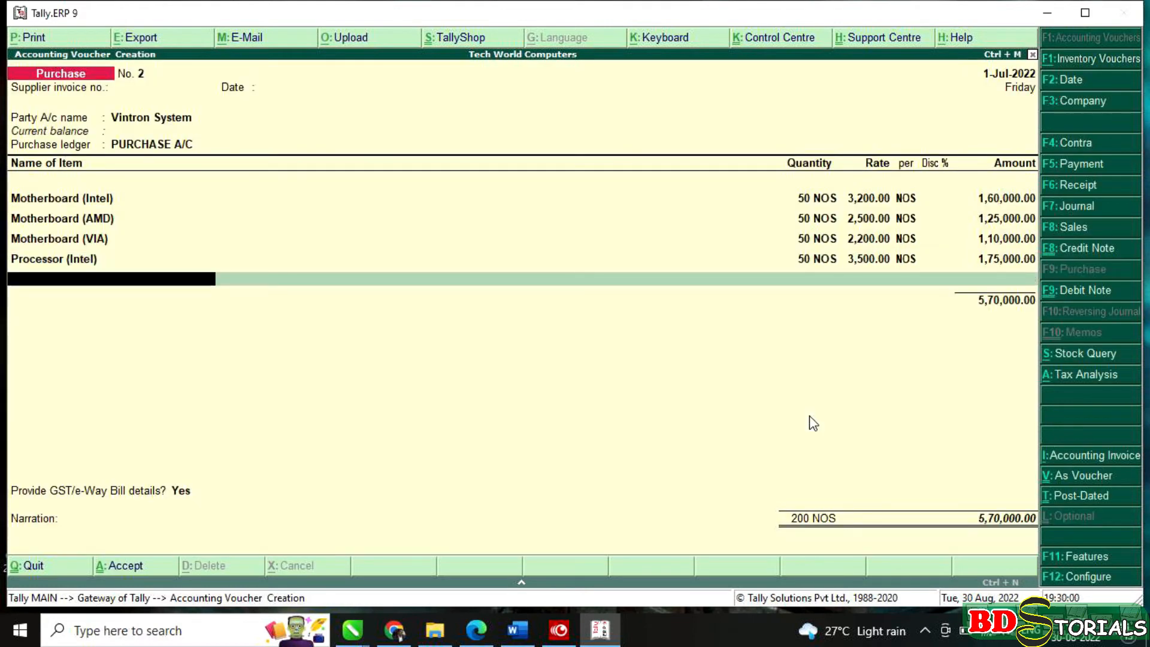
- Create another stock item from the Purchase voucher named Processor (AMD), under RAW MATERIALS with NOS as its unit
key(alt+c)
text(Processo)
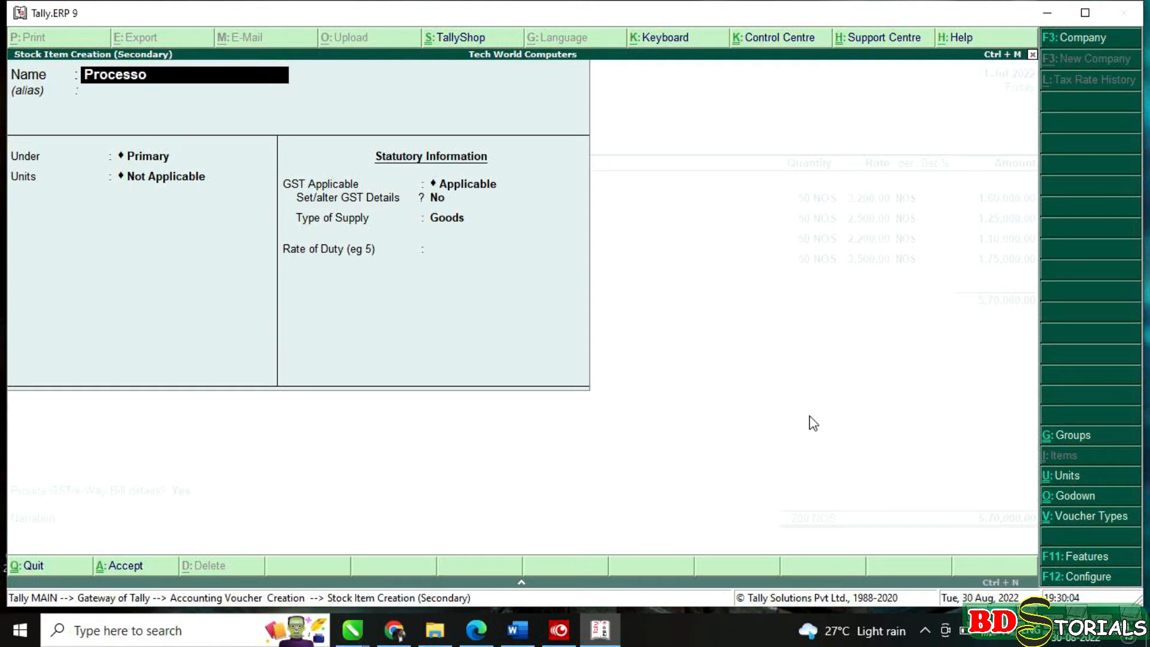
text(r (AMD))
key(Return)
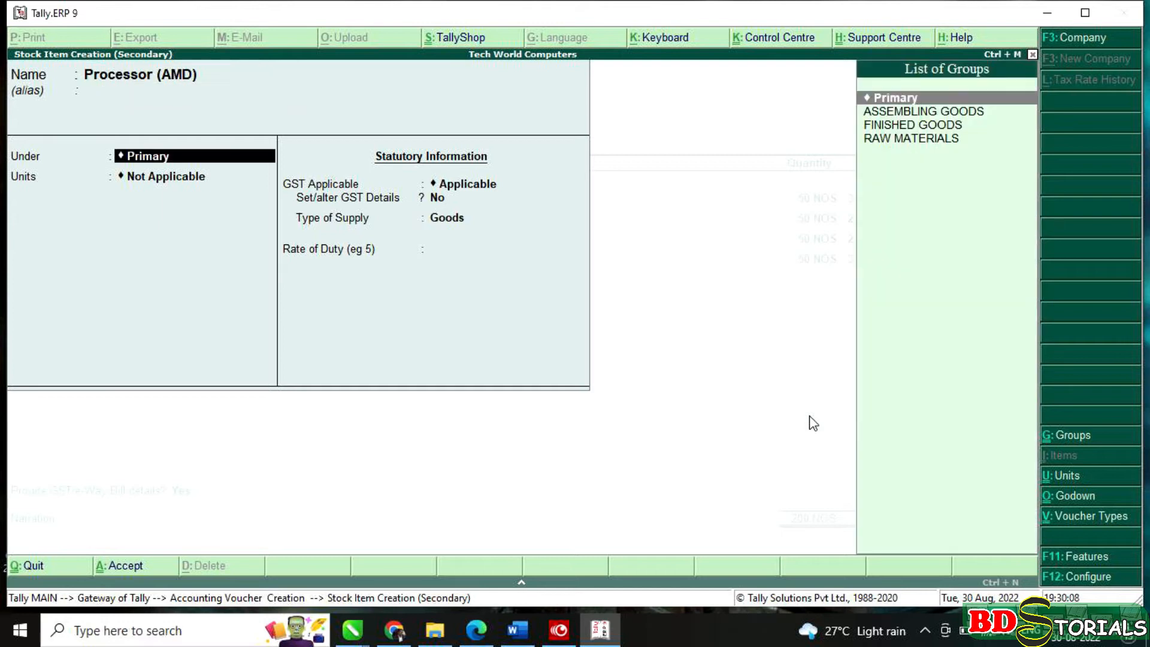
text(r)
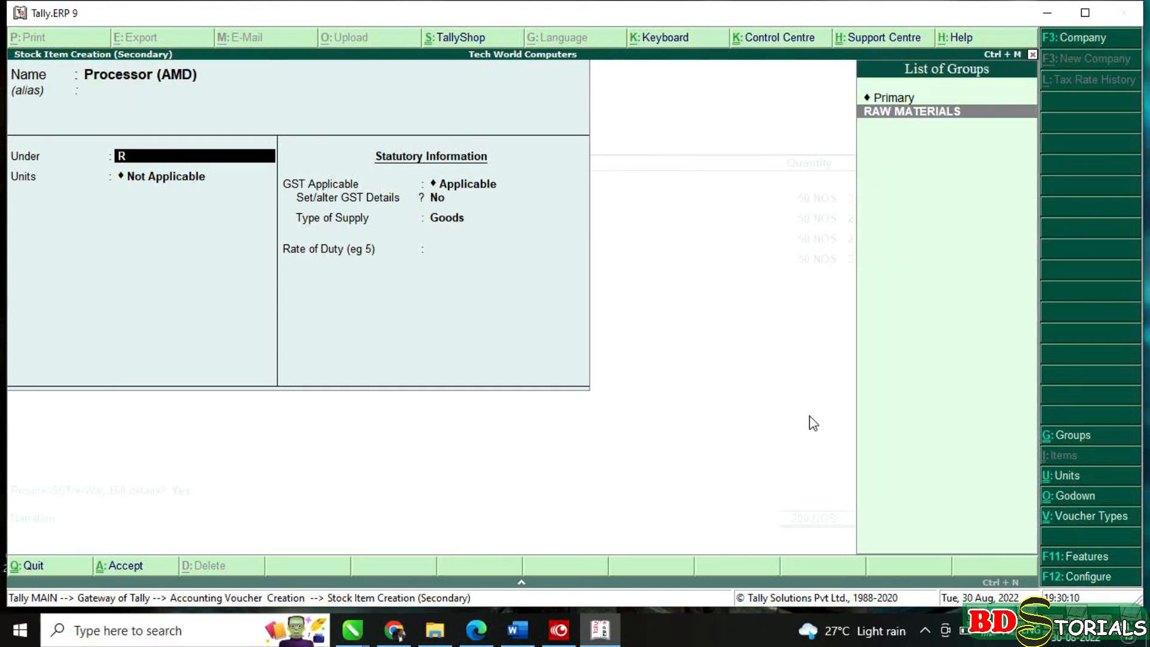
key(Return)
text(nos)
key(Return)
- Set the GST details of Processor (AMD) to On Value, Taxable, with 18% integrated tax, and save the stock item as Goods
key(Return)
text(y)
key(Return)
key(Return)
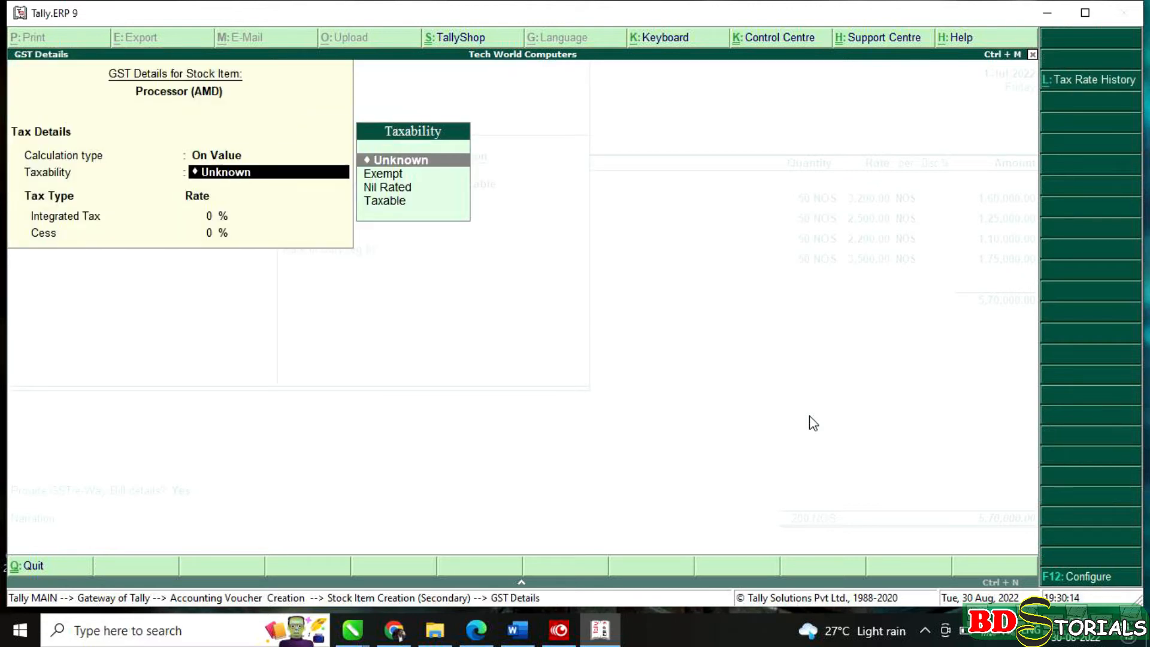
text(t)
key(Return)
text(18)
key(Return)
key(Return)
key(ctrl+a)
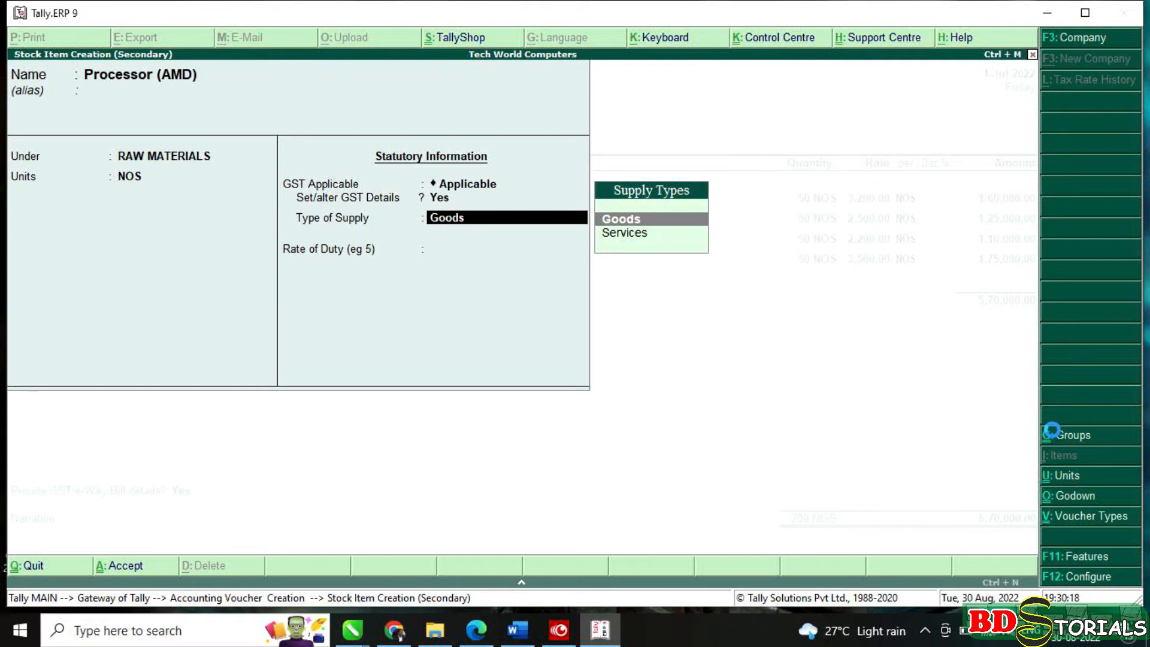
- Allocate 50 NOS of Processor (AMD) to the RAW MATERIALS godown at a rate of 3,000 per NOS and complete the item line
text(r)
key(Return)
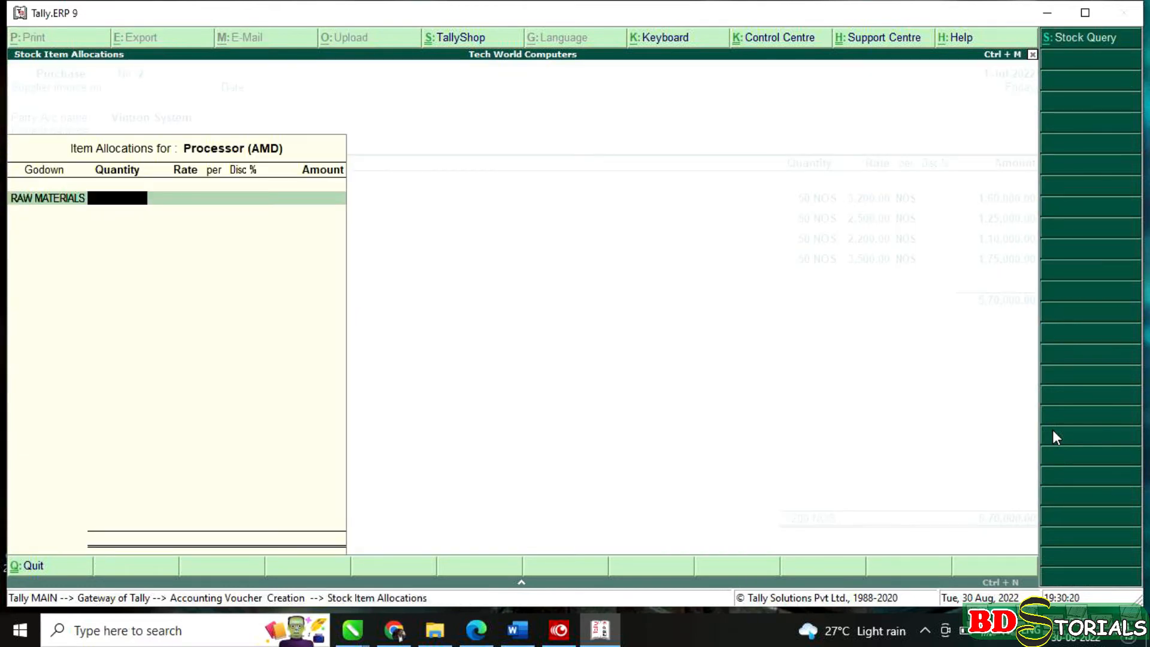
text(50)
key(Return)
text(3,000)
key(Return)
key(Return)
key(Return)
key(Return)
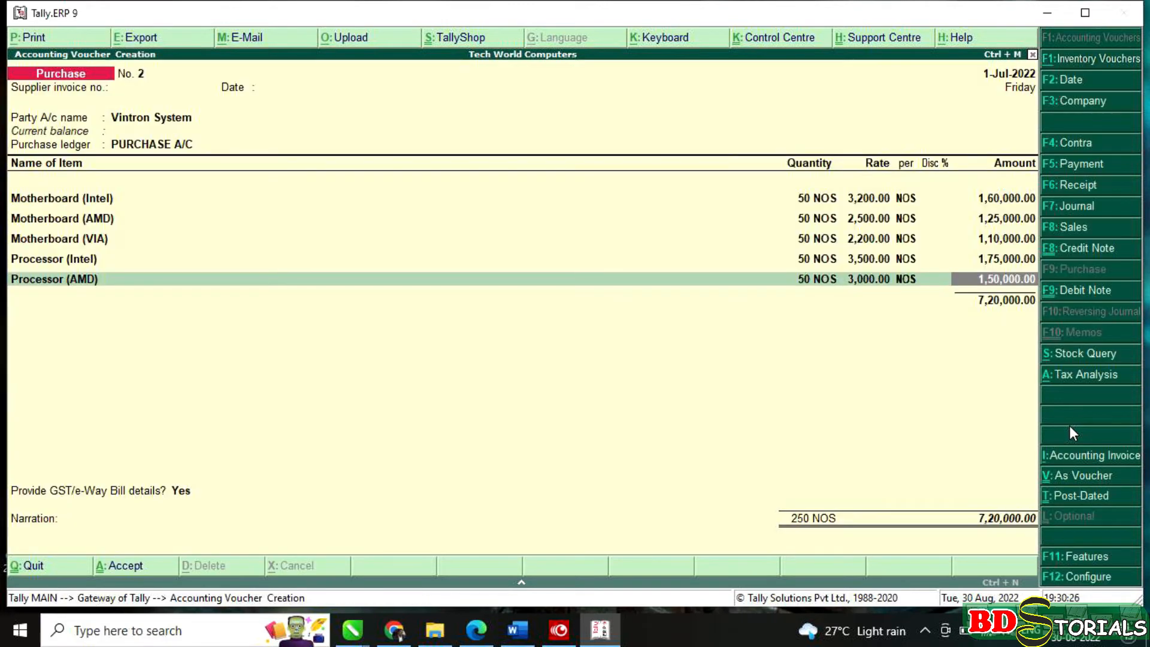
key(Return)
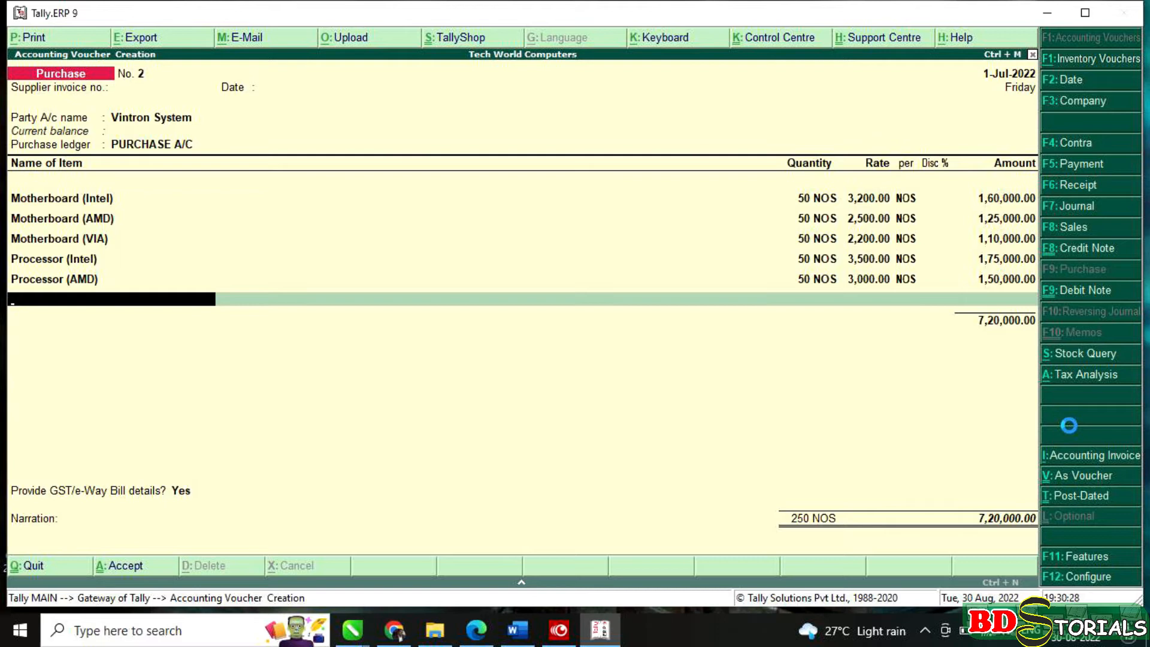
- Create another stock item from the Purchase voucher named Processor (VIA), under RAW MATERIALS with NOS as its unit
key(alt+c)
text(Processor ()
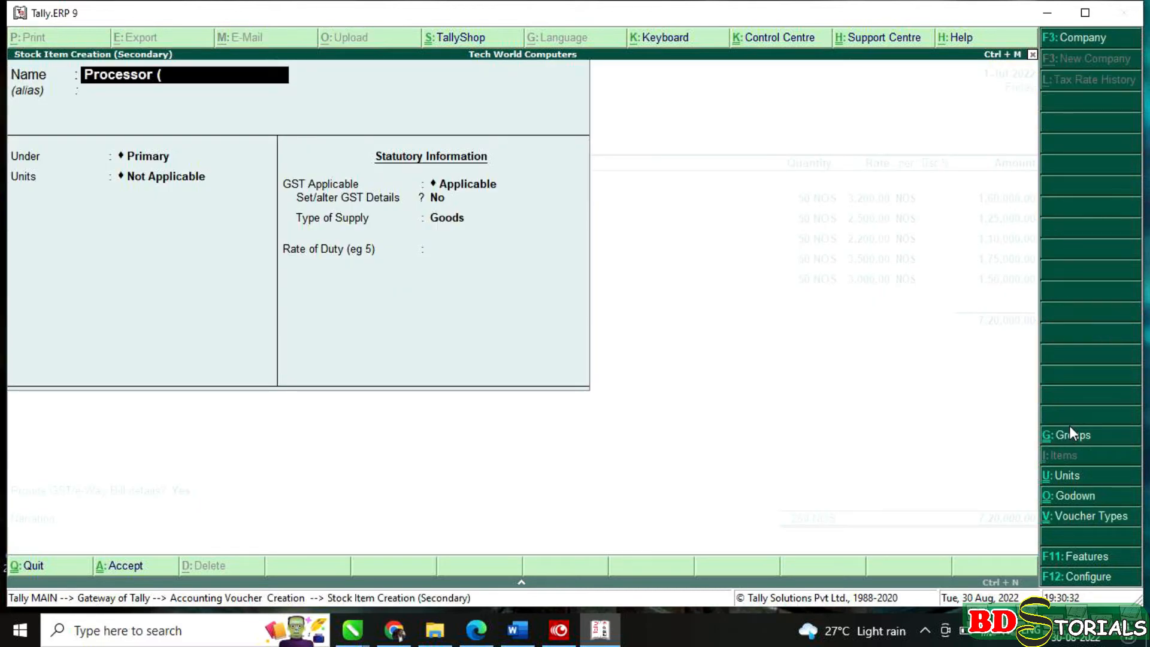
text(VIA))
key(Return)
key(Return)
text(R)
key(Return)
key(Return)
- Set the GST details of Processor (VIA) to On Value, Taxable, with 18% integrated tax, and save the stock item as Goods
key(Return)
key(y)
key(Return)
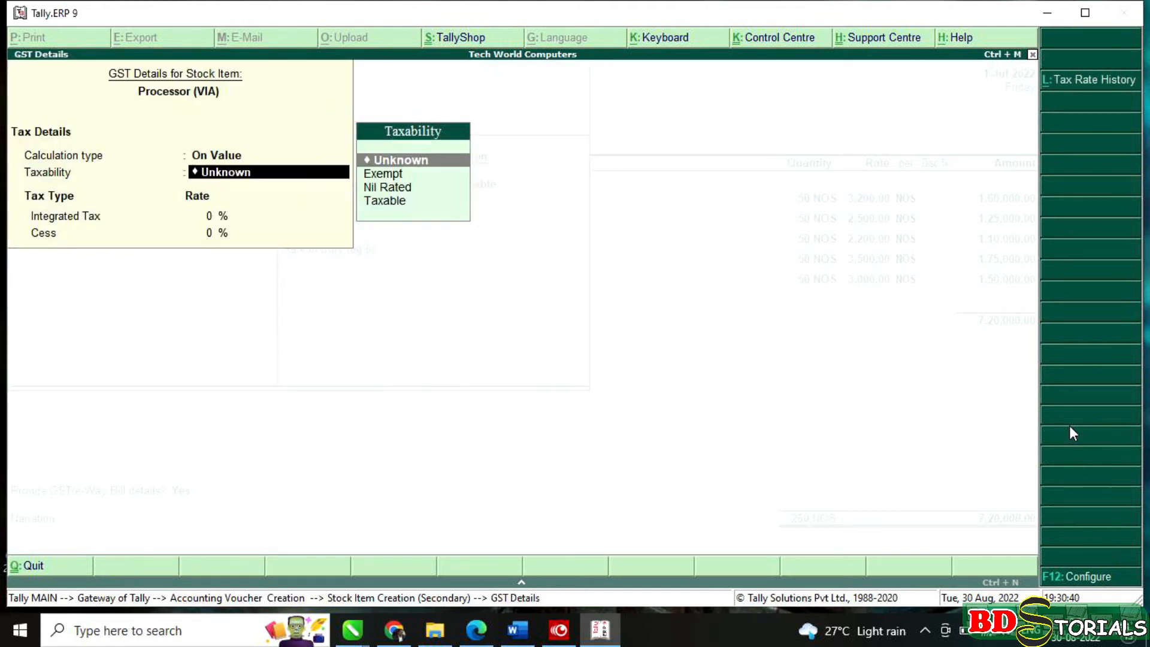
text(t)
key(Return)
text(18)
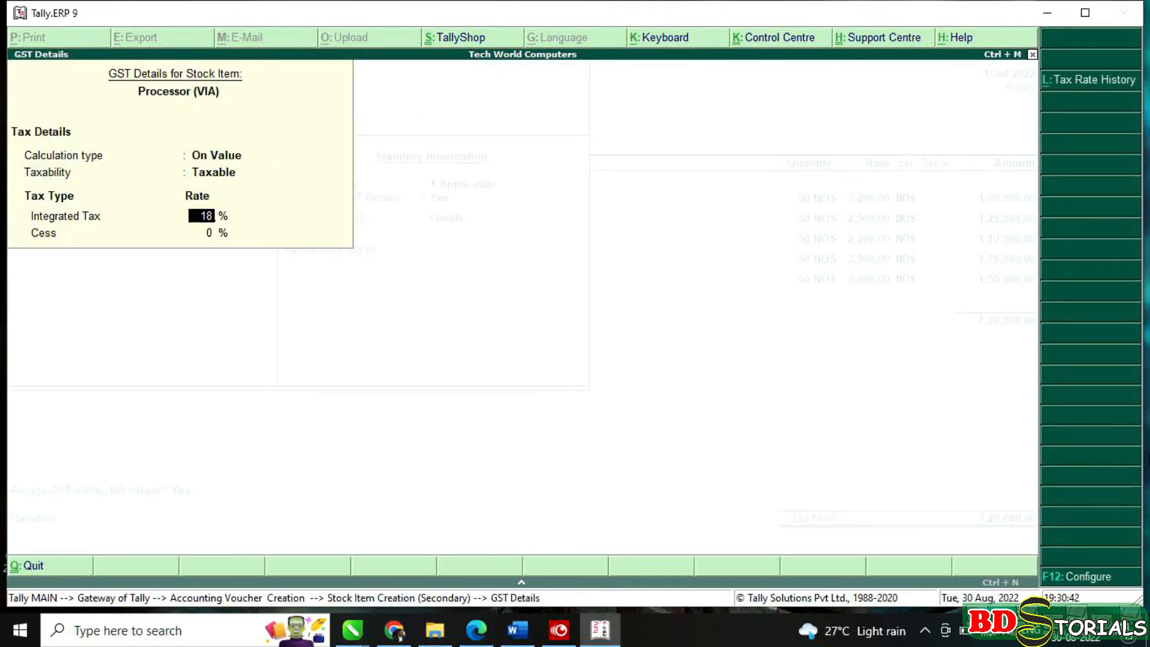
key(Return)
key(Return)
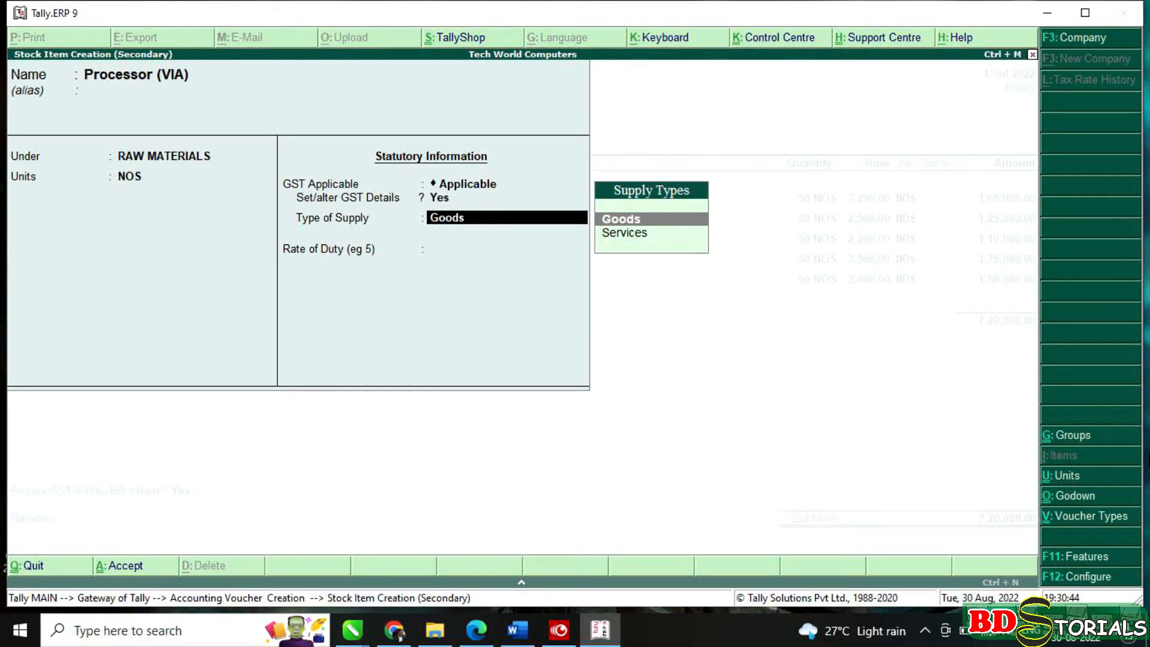
key(ctrl+a)
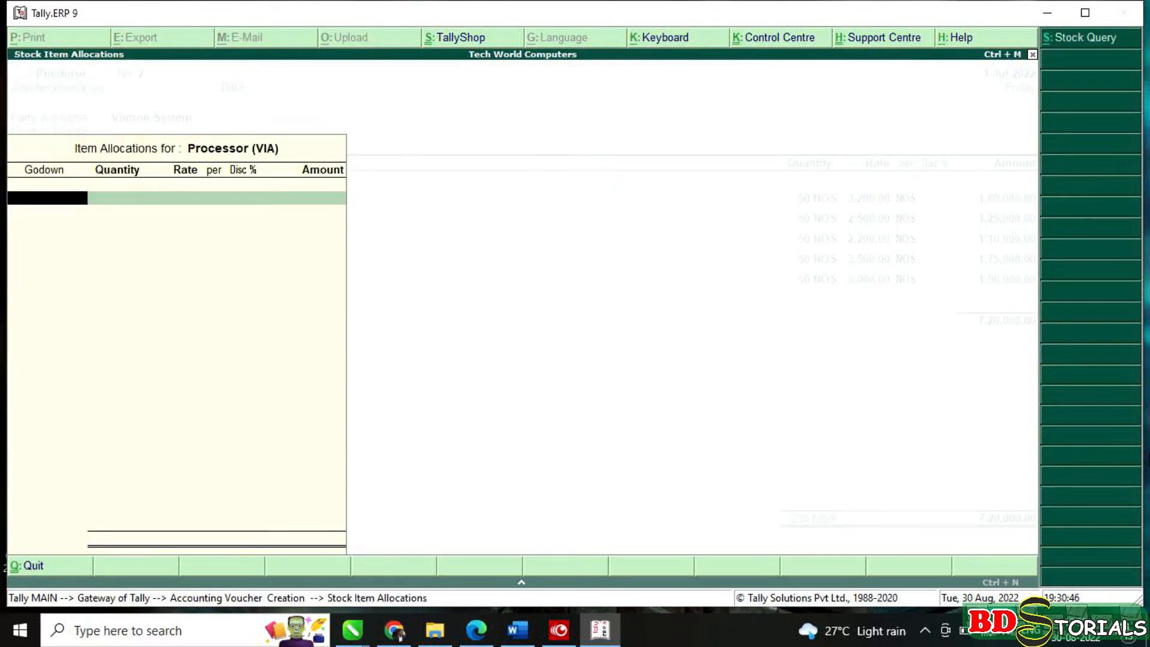
- Allocate 50 NOS of Processor (VIA) to the RAW MATERIALS godown at a rate of 2,500 per NOS and complete the item line
key(Return)
text(50 NOS)
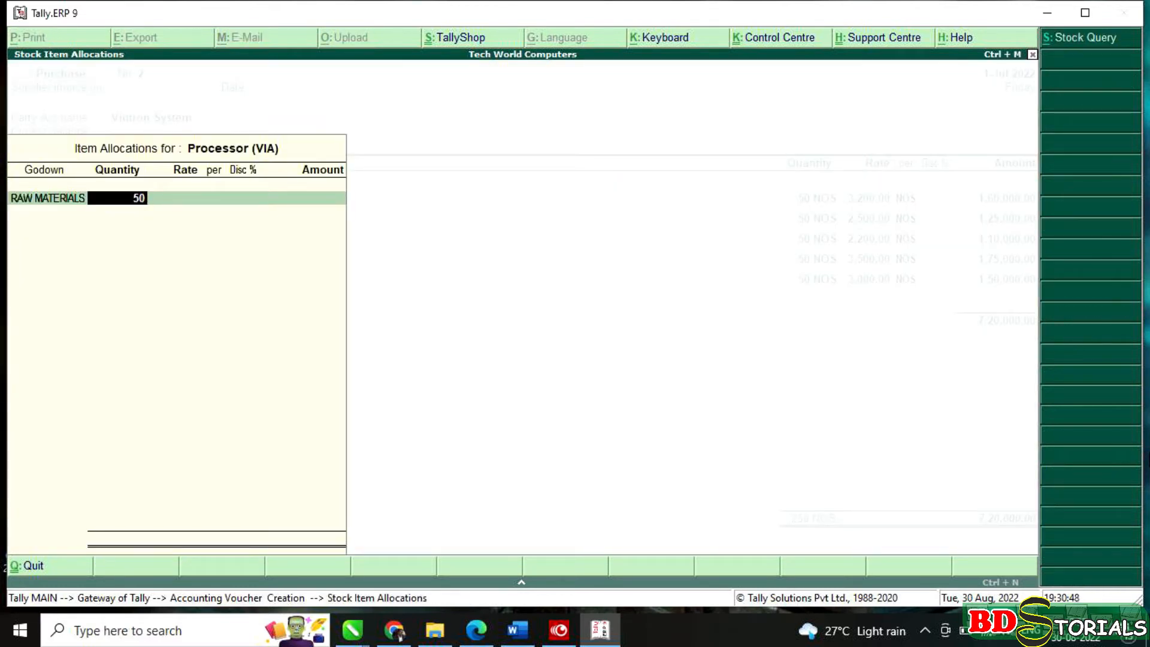
key(Return)
text(2500)
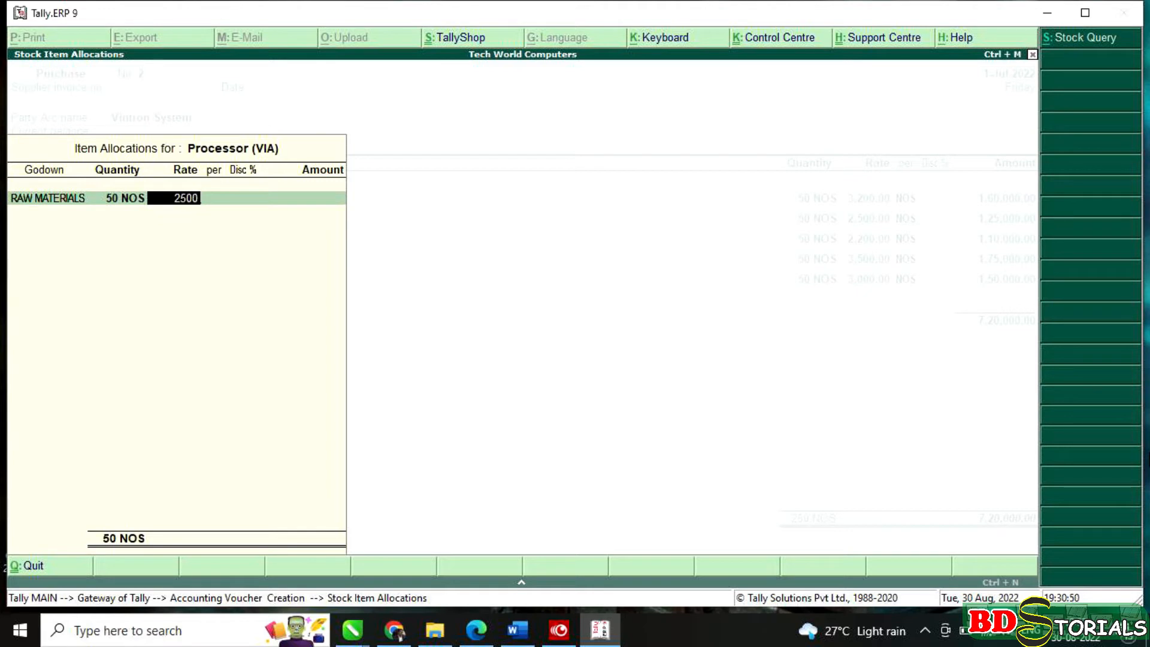
key(Return)
key(Return)
key(Return)
key(Return)
key(Return)
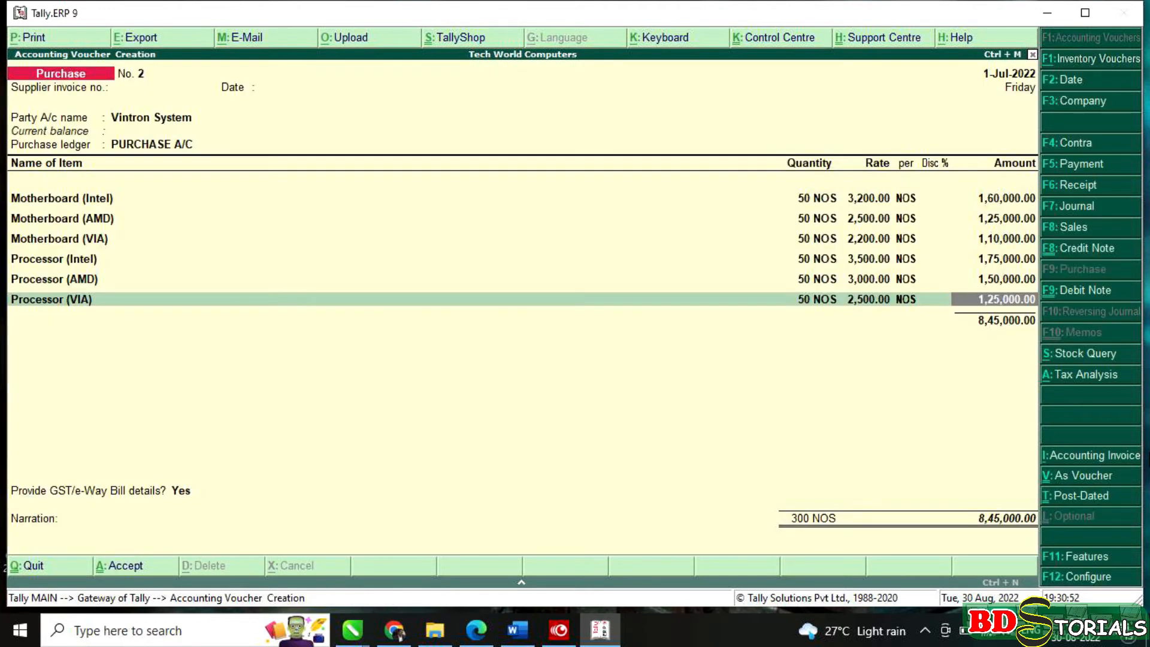
key(Return)
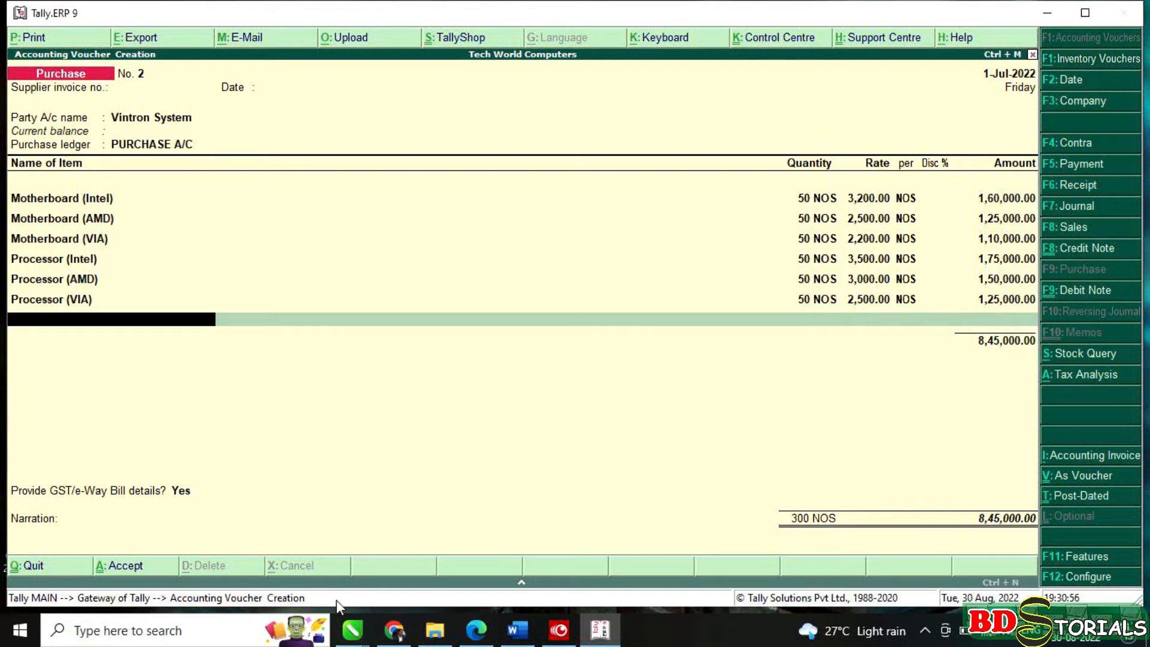
- Check entry 5's item table in the Word document, return to Tally and end the Purchase voucher's item list
click(517, 629)
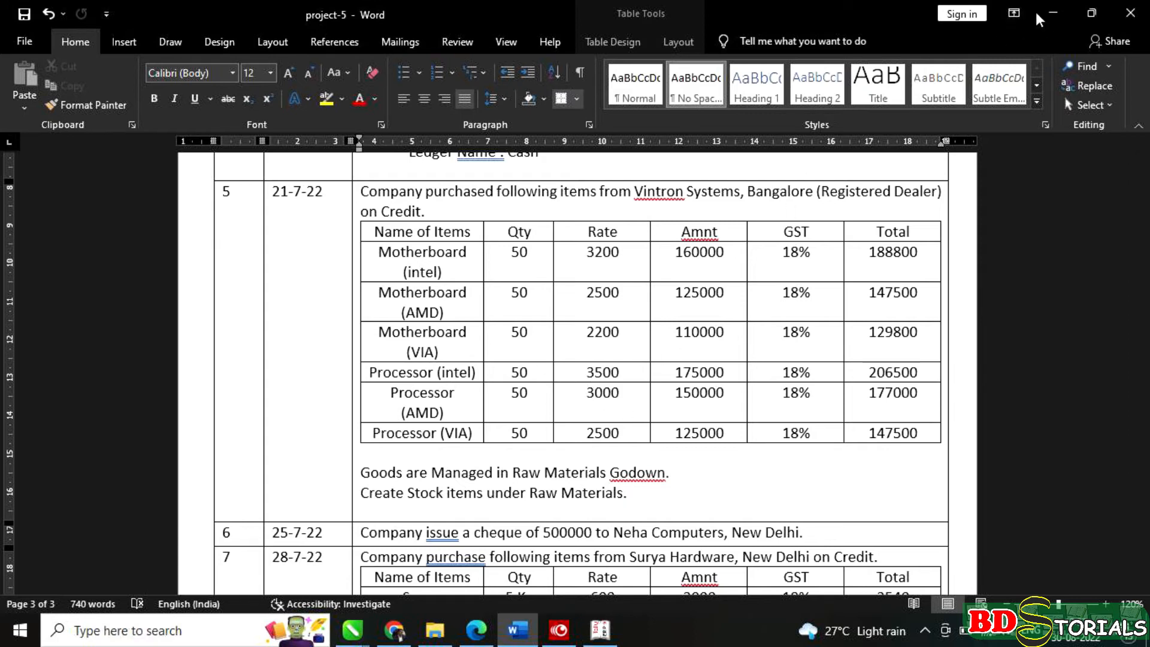
click(1053, 13)
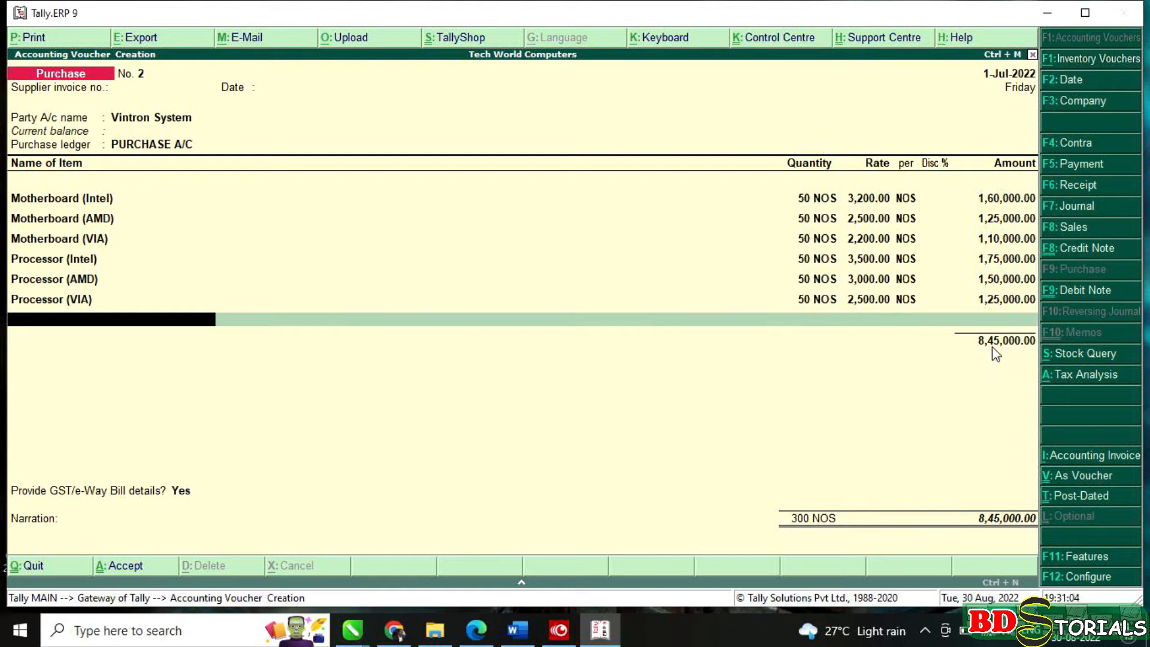
key(Return)
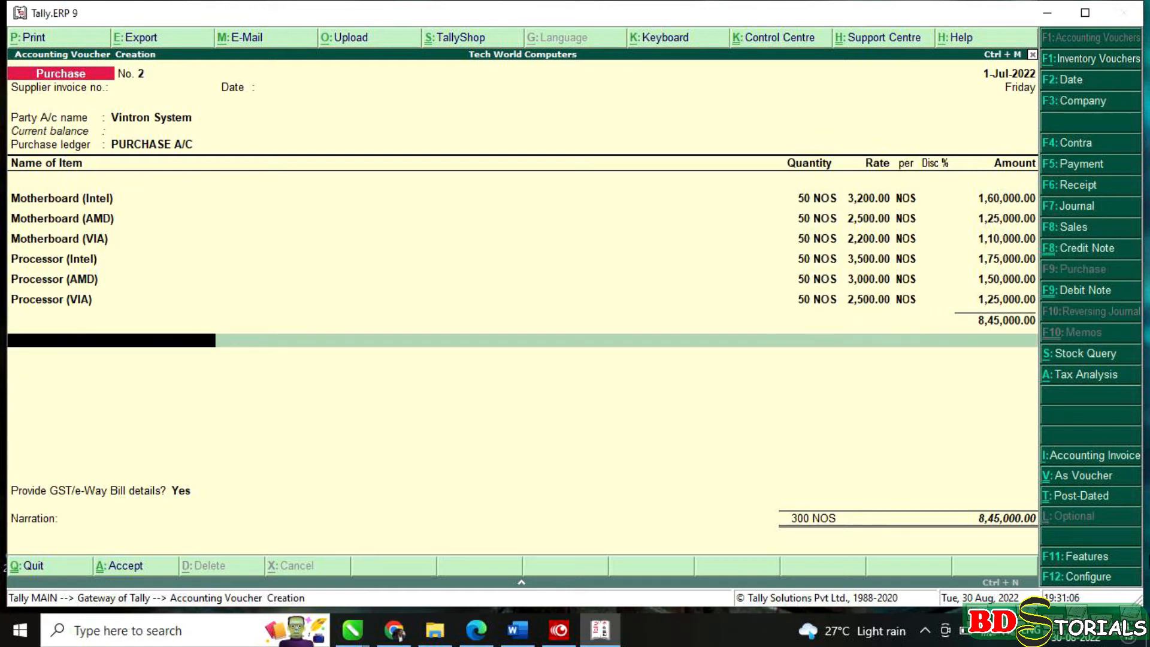
- Add the IGST ledger to the Purchase voucher, set Provide GST/e-Way Bill details to No and save the voucher
text(I)
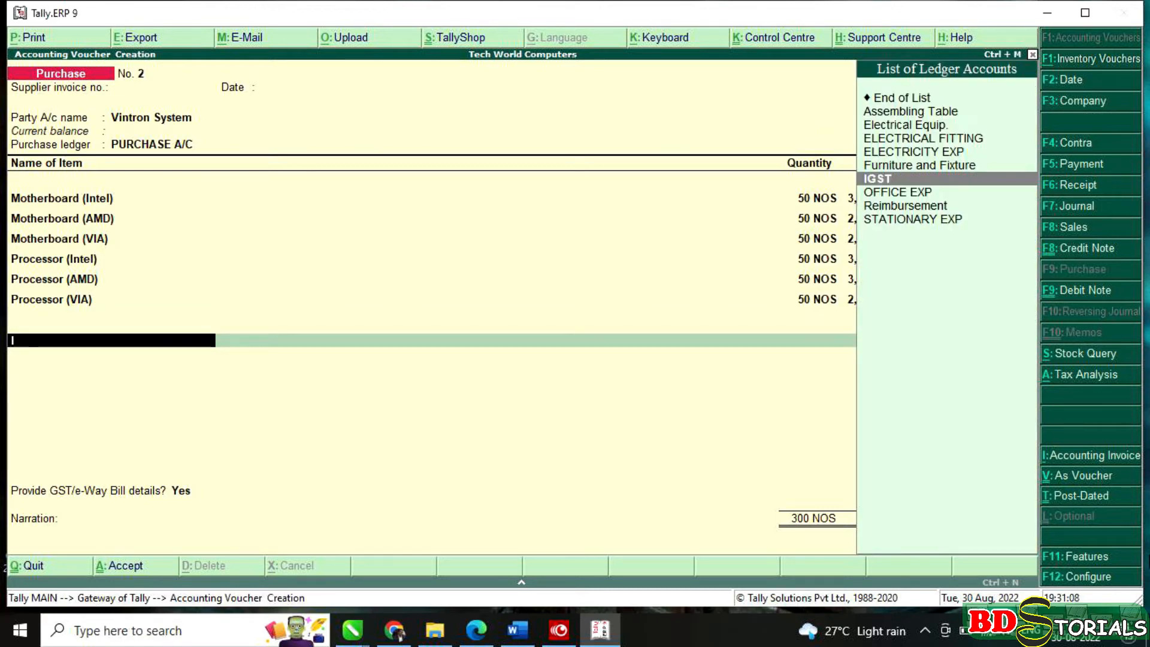
key(Return)
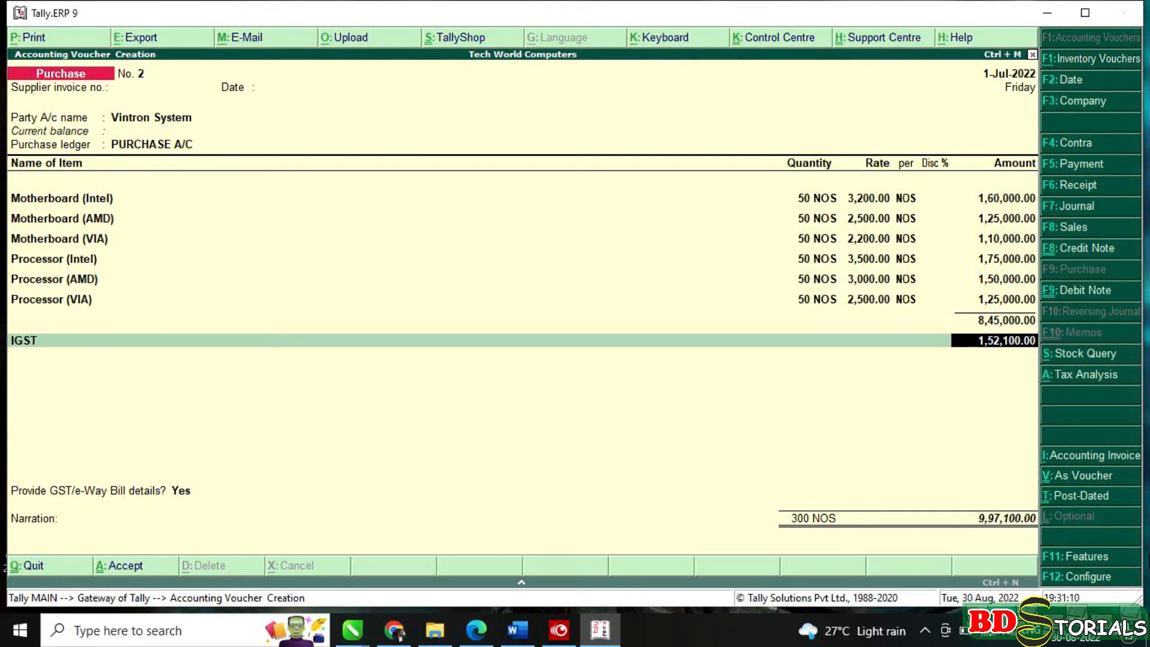
key(Return)
key(Return)
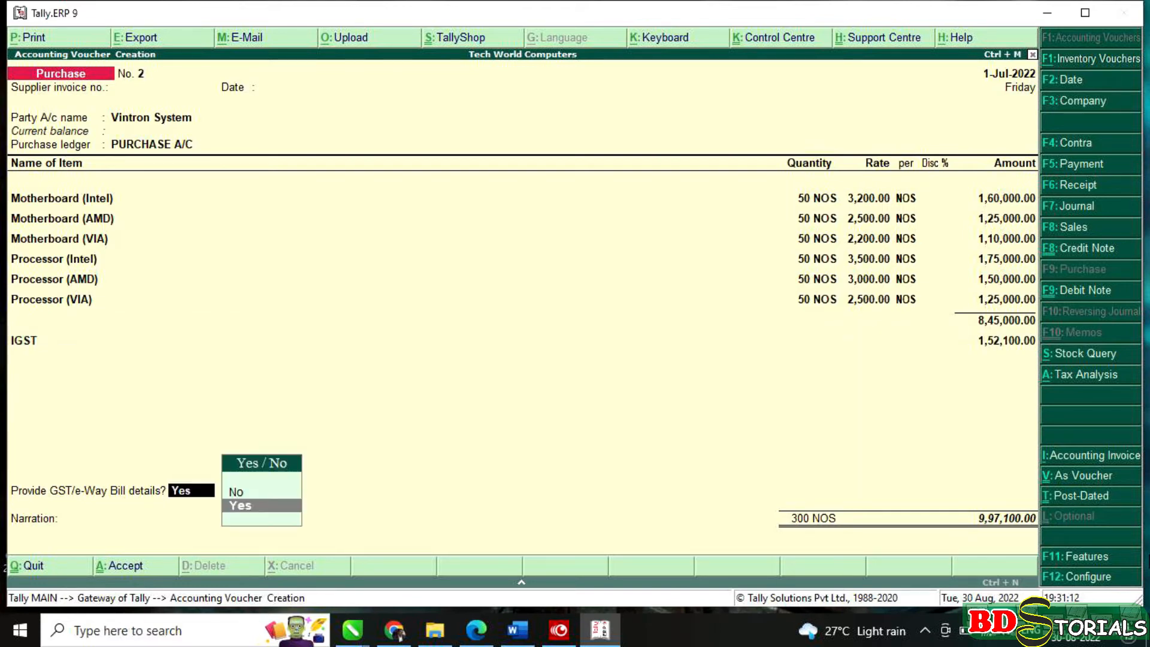
key(Up)
key(Return)
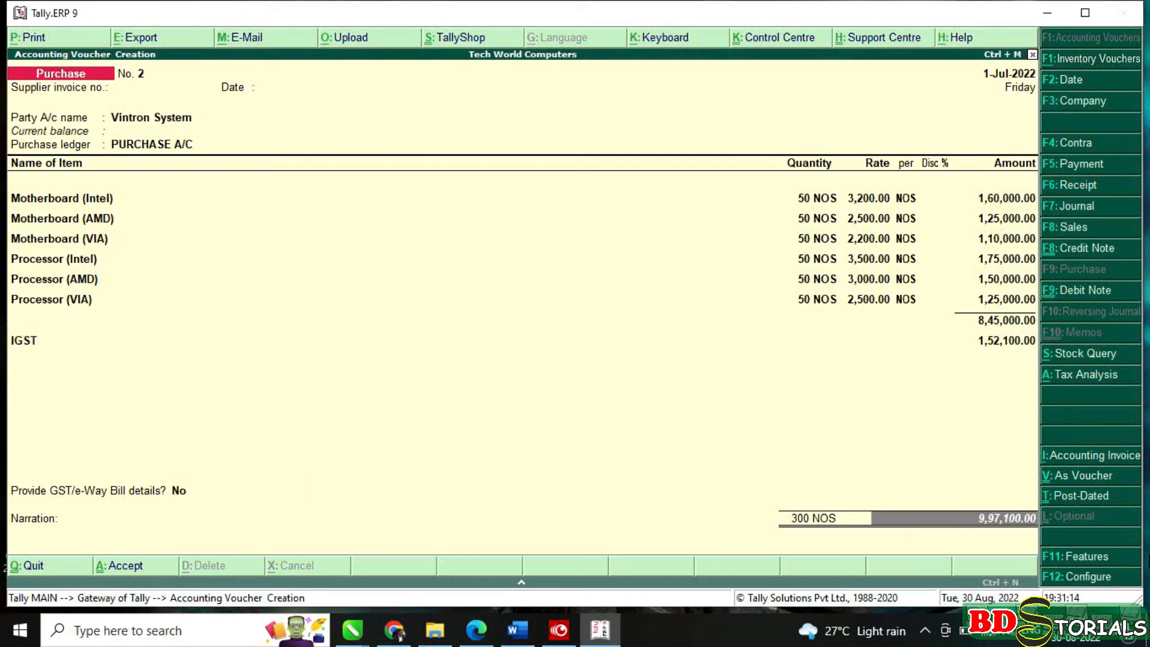
key(Return)
key(Return)
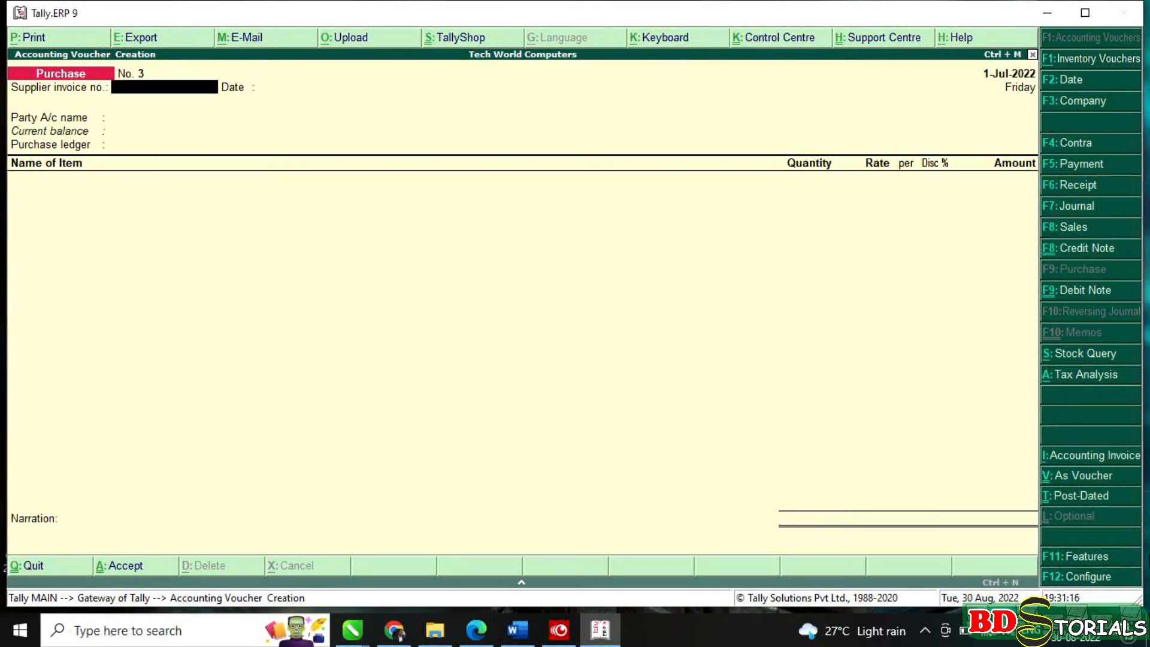
- Read entry 6 in the Word document, return to Tally and start a Payment voucher with the Bank Payment class
click(526, 632)
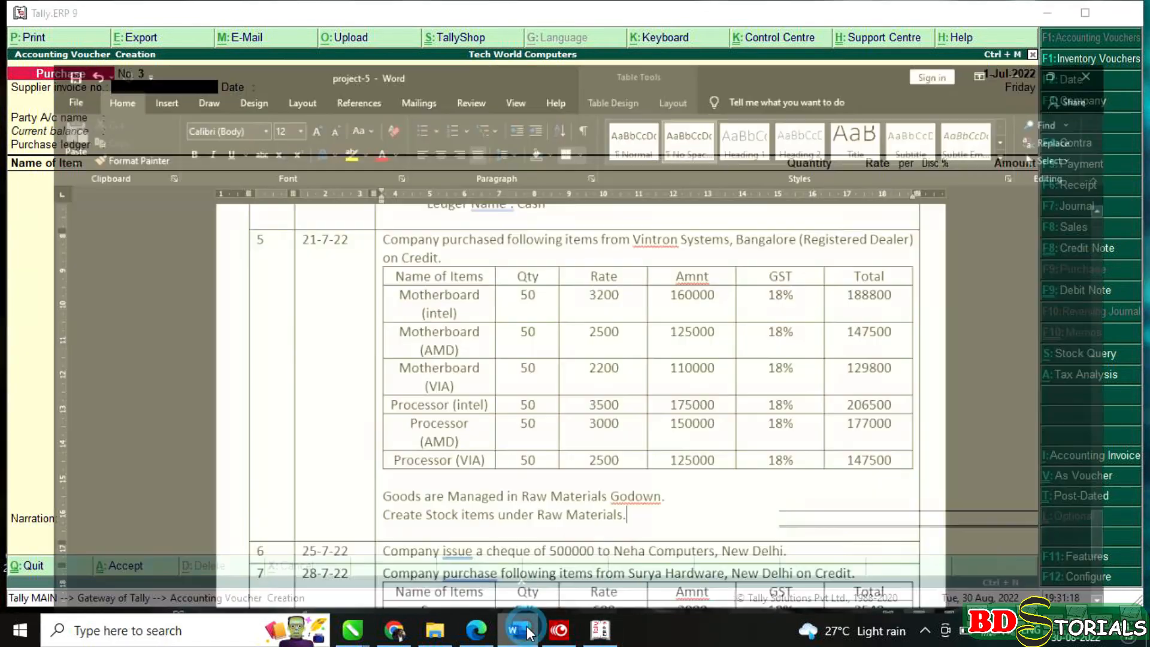
scroll(621, 455, down, 5)
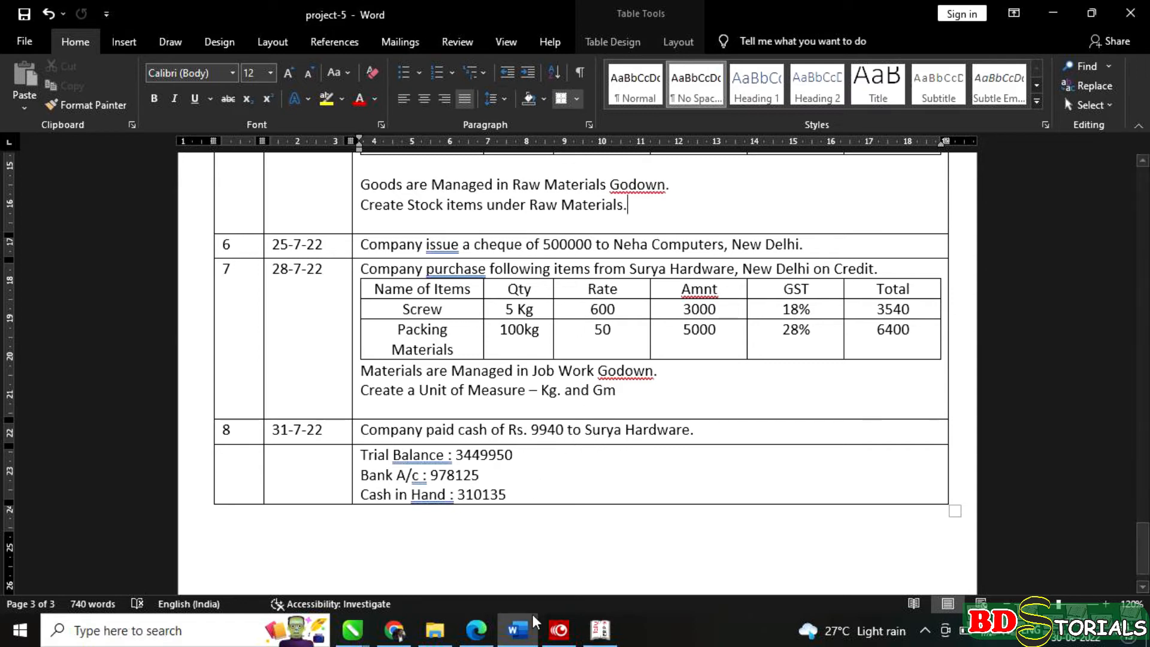
click(602, 630)
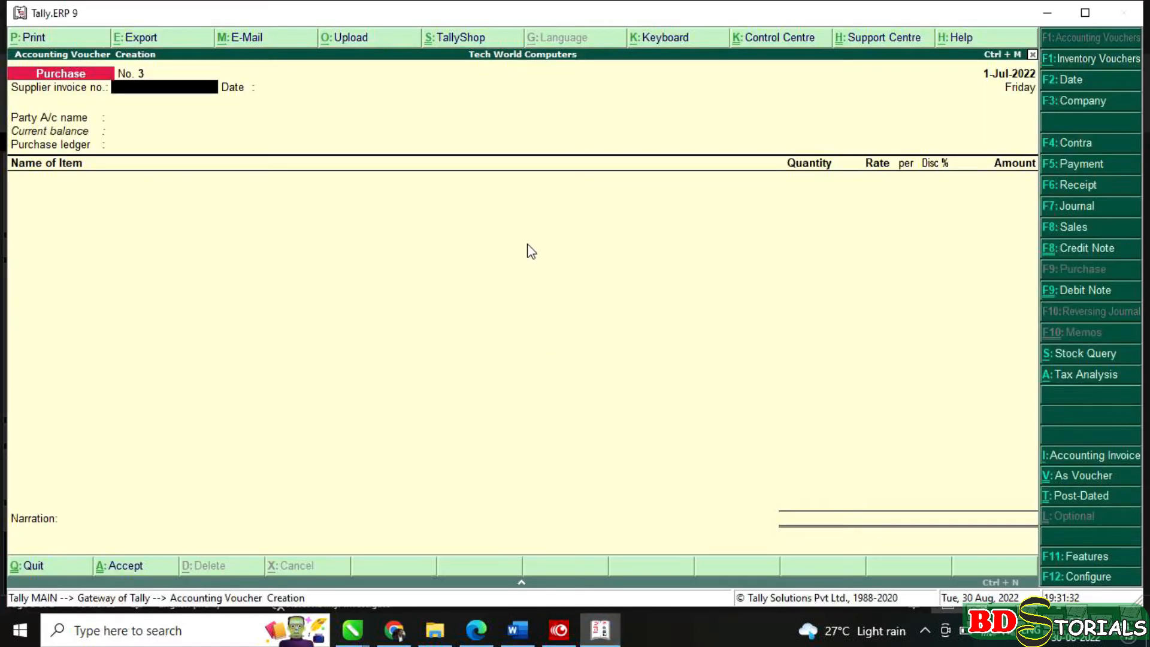
key(F5)
key(Down)
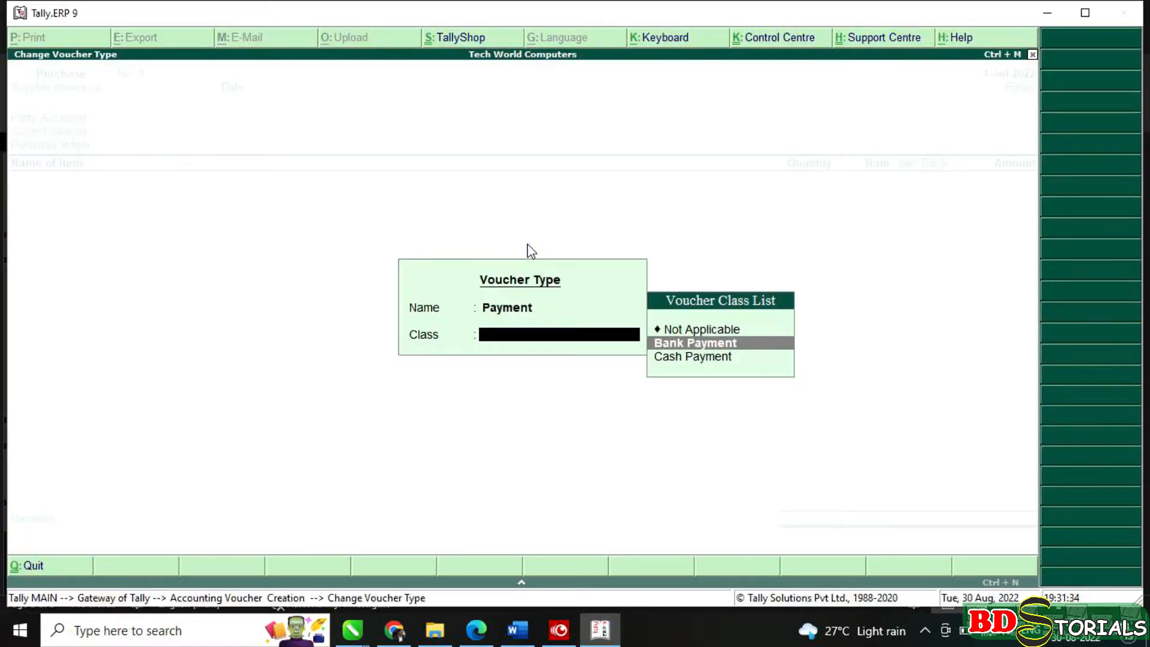
key(Return)
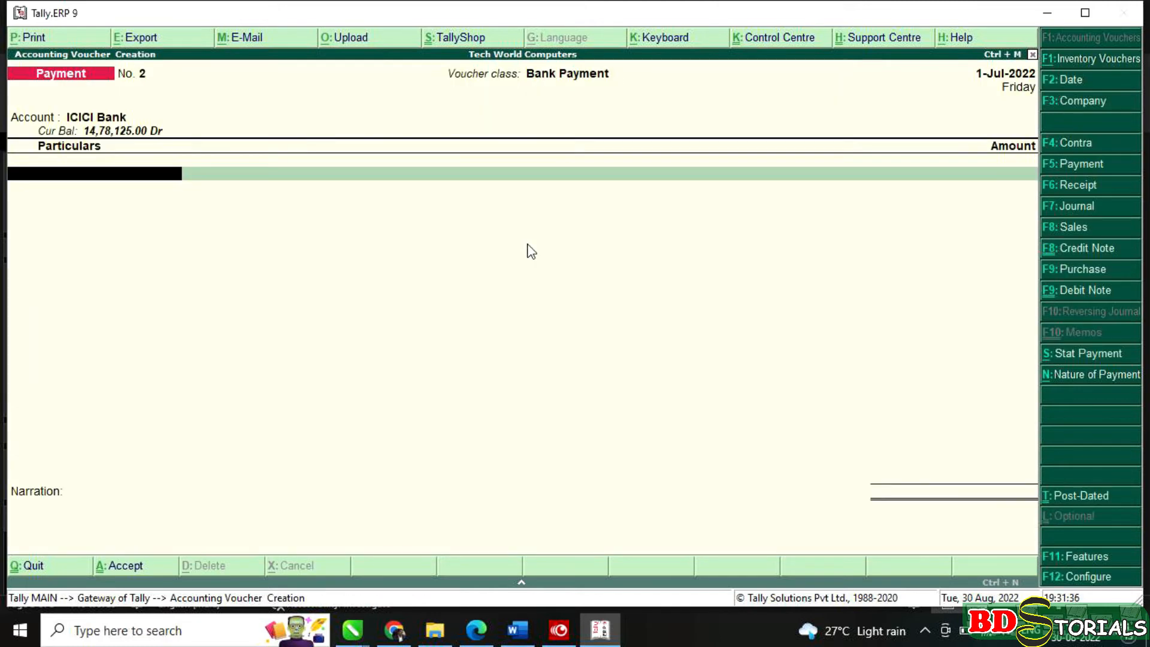
- Enter a payment of 500000 to NEHA COMPUTERS, NEW DELHI and finish the particulars without a narration
text(N)
key(Return)
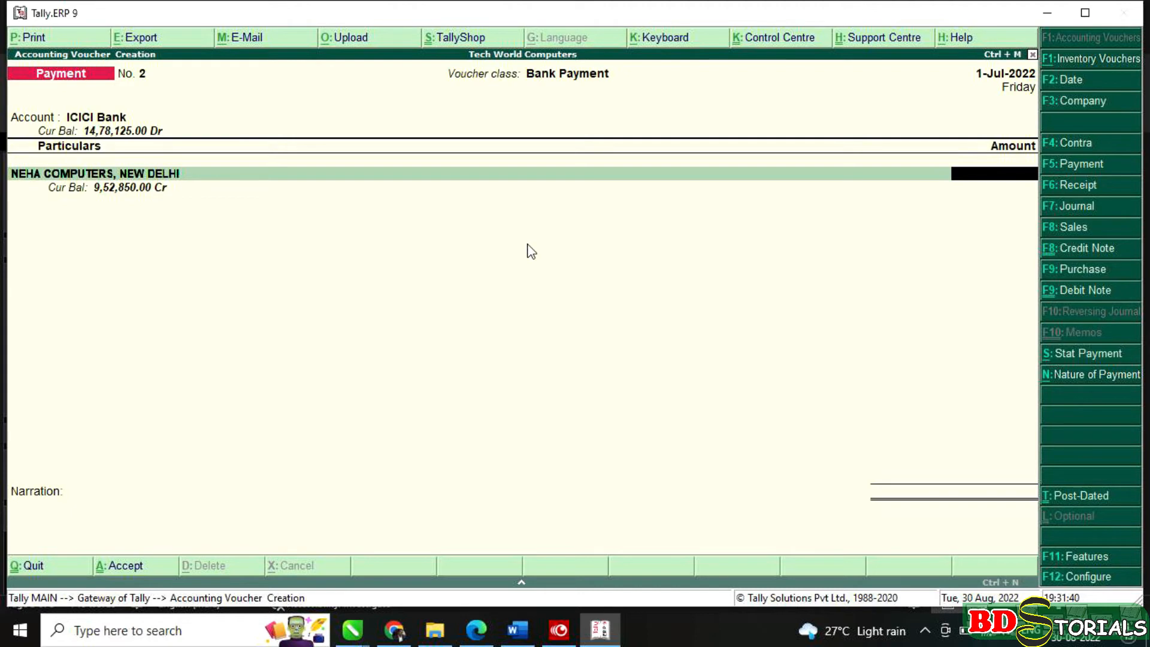
text(500000)
key(Return)
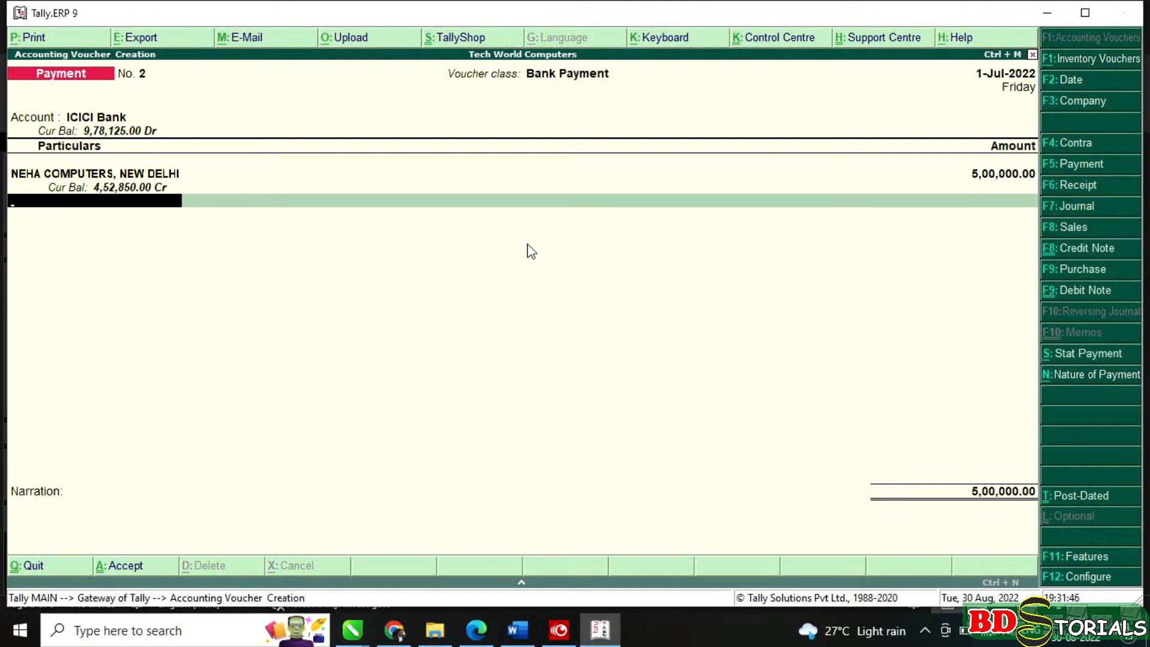
key(Return)
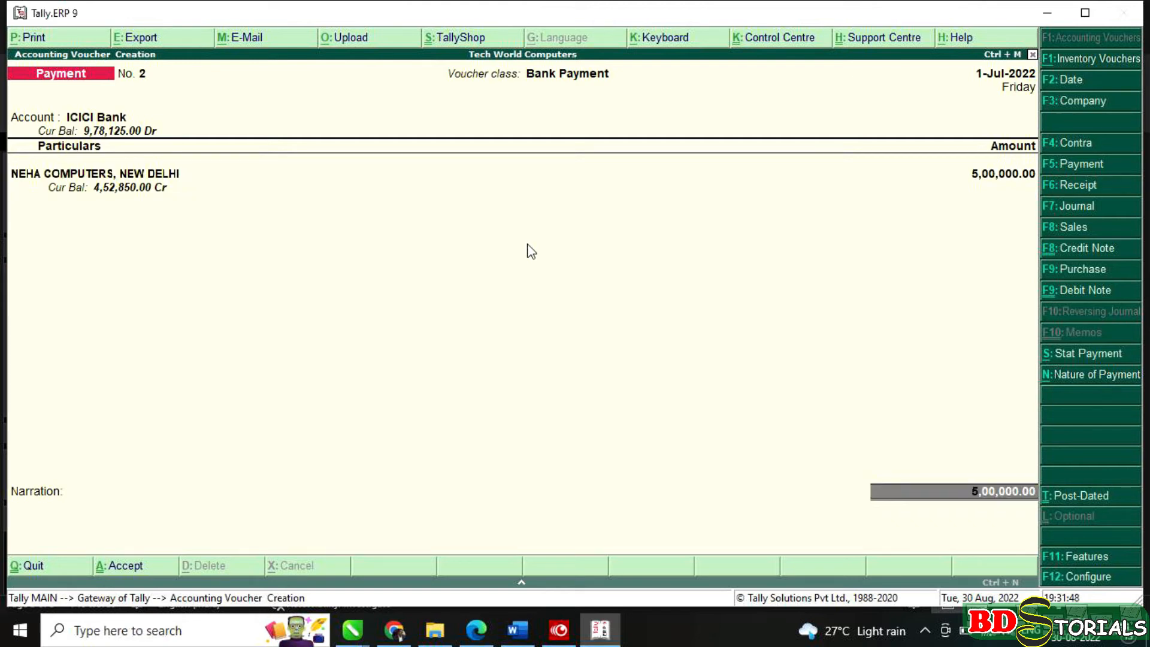
- Allocate the ICICI Bank payment as a cheque with range Not Applicable and instrument date 1-7-22, and save the Payment voucher
key(Return)
key(Return)
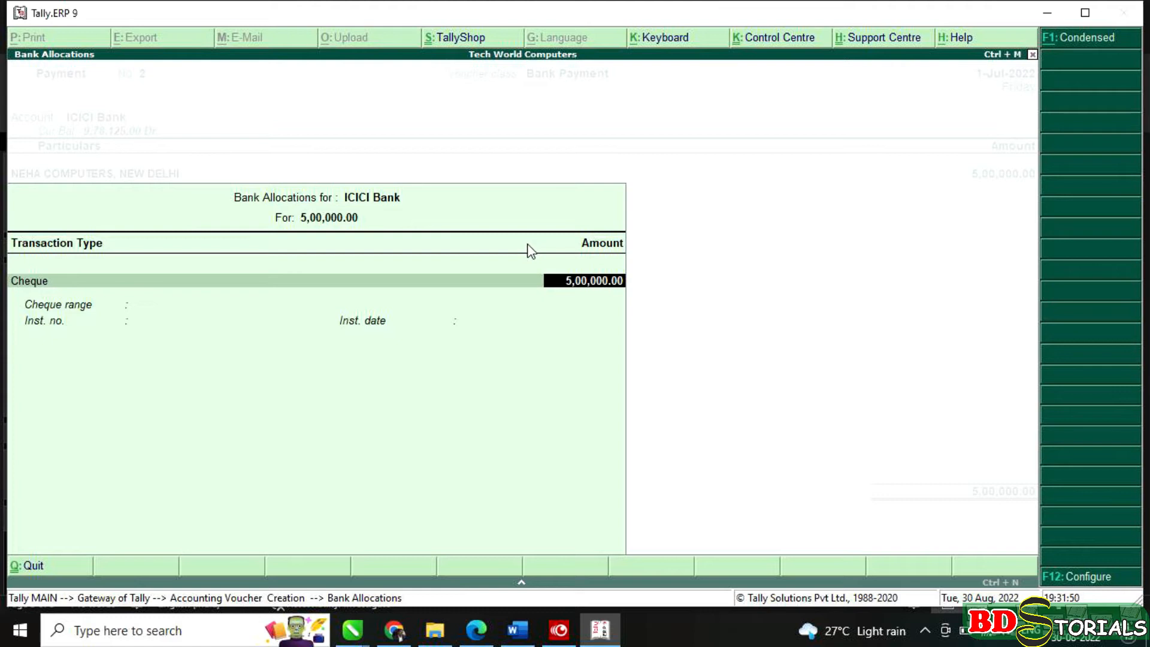
key(Return)
key(Return)
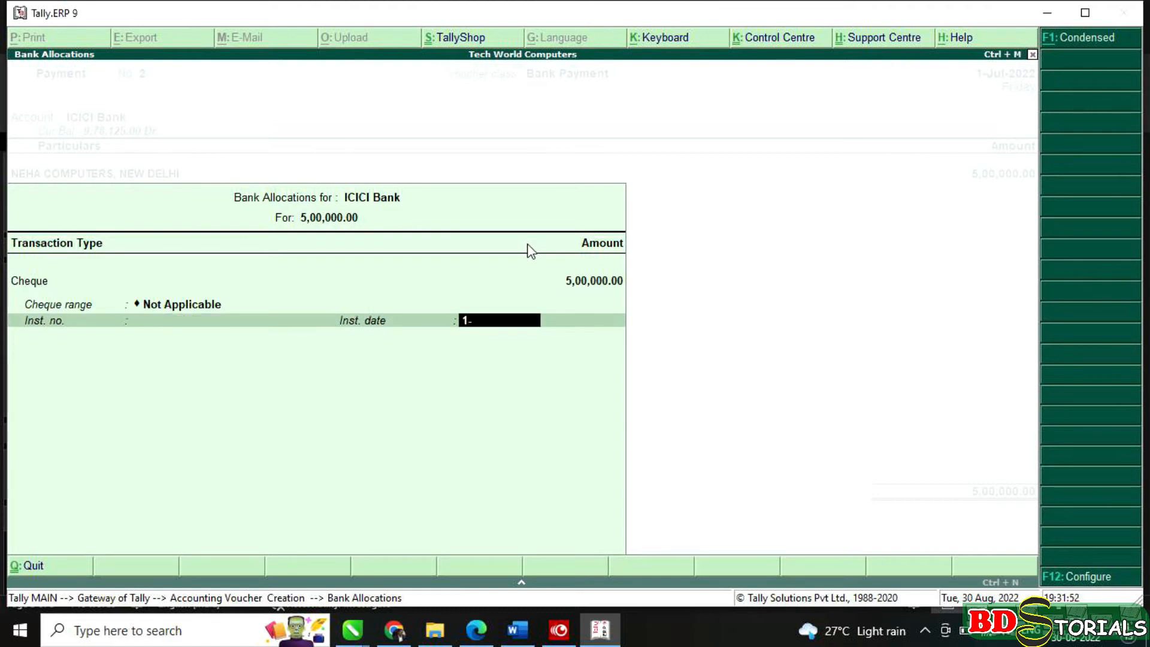
text(1-7-22)
key(Return)
key(Return)
key(Return)
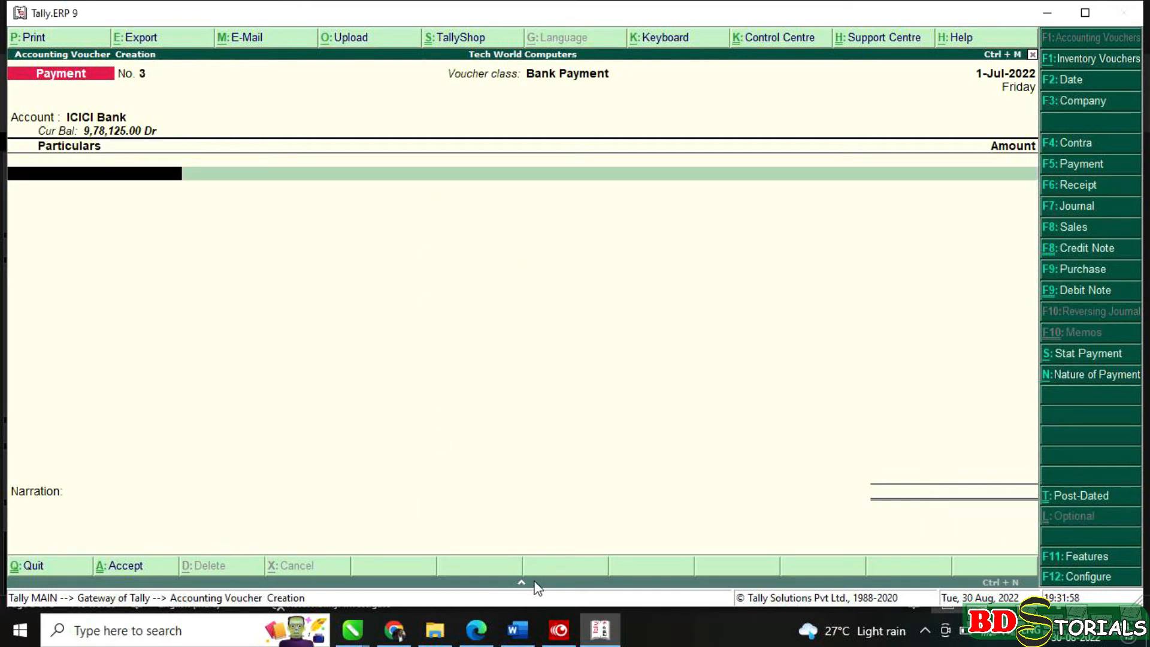
- Switch to Word and examine entry 7's item names, quantities, godown and unit of measure instructions
click(517, 630)
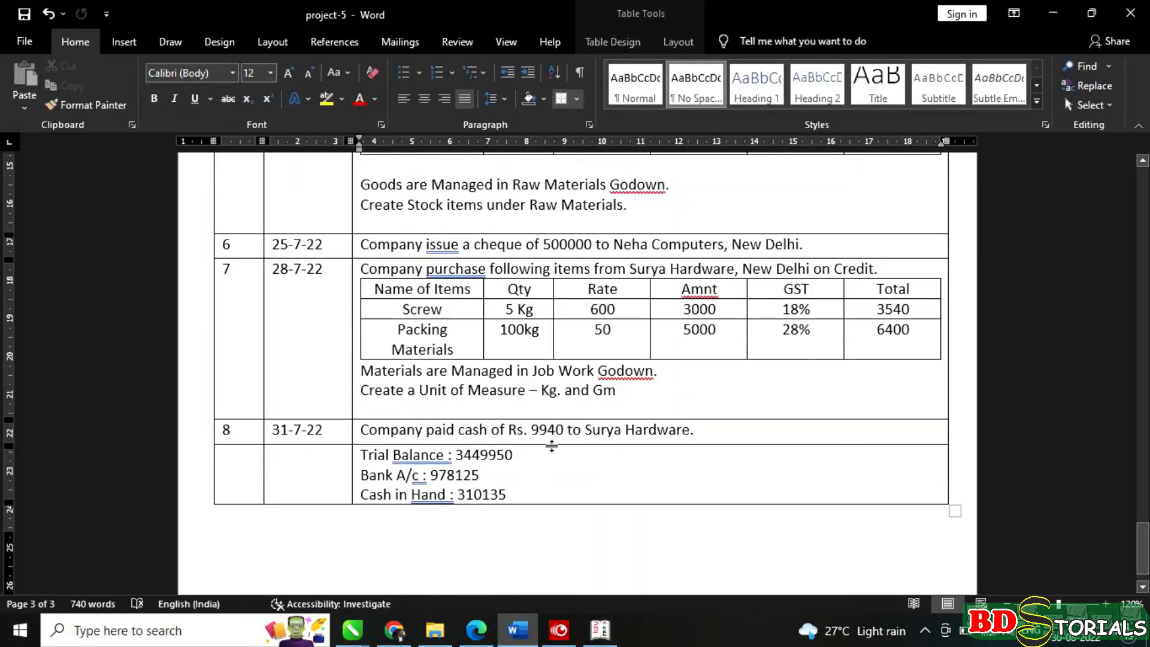
scroll(552, 447, down, 1)
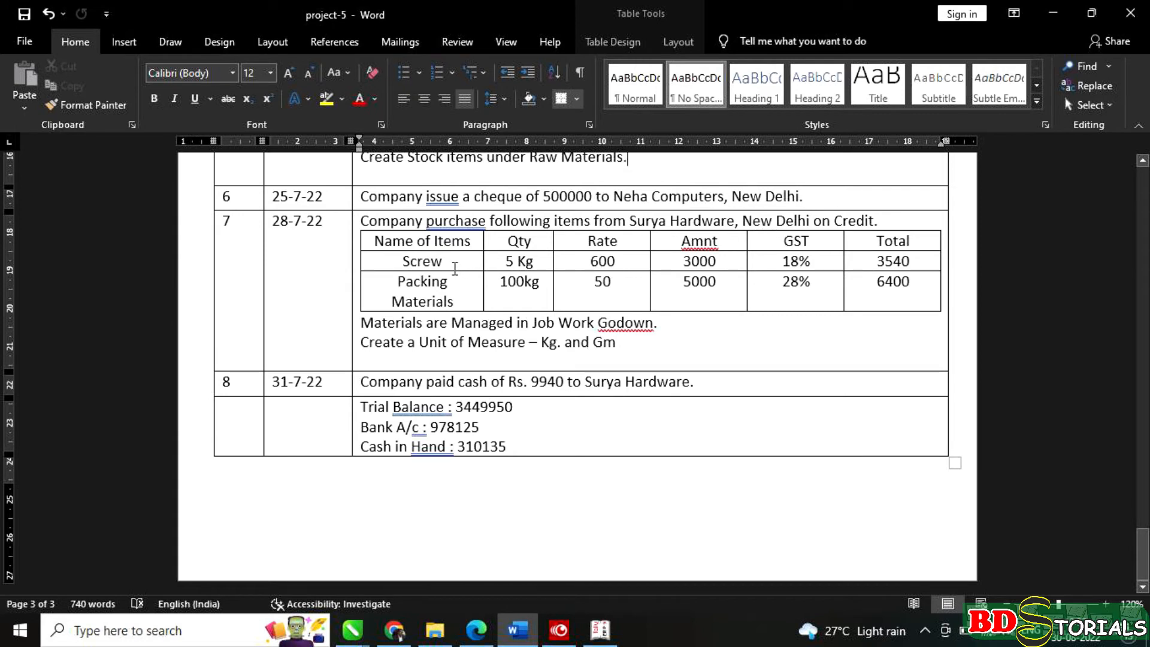
scroll(449, 267, up, 1)
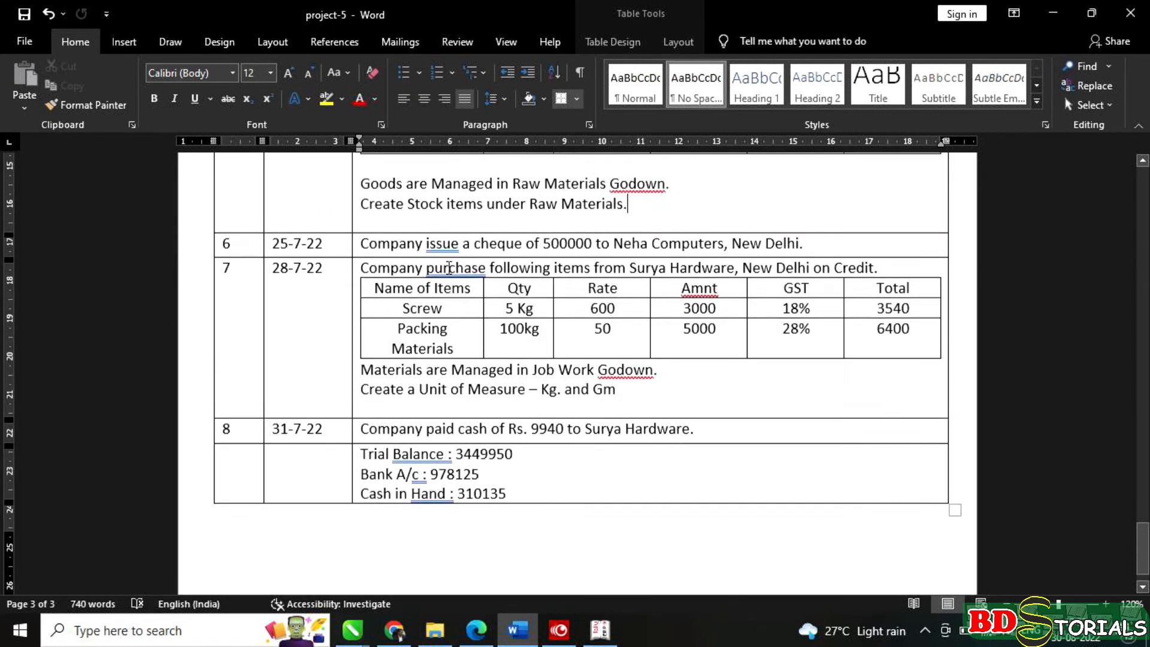
scroll(449, 268, down, 1)
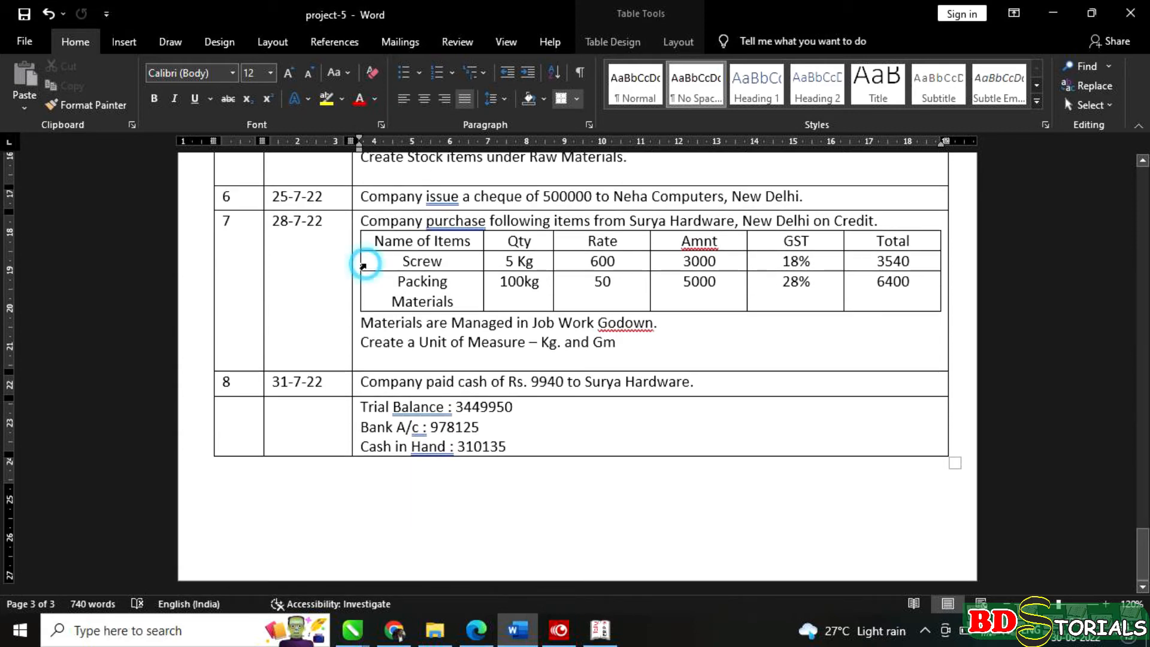
drag(362, 261, 367, 290)
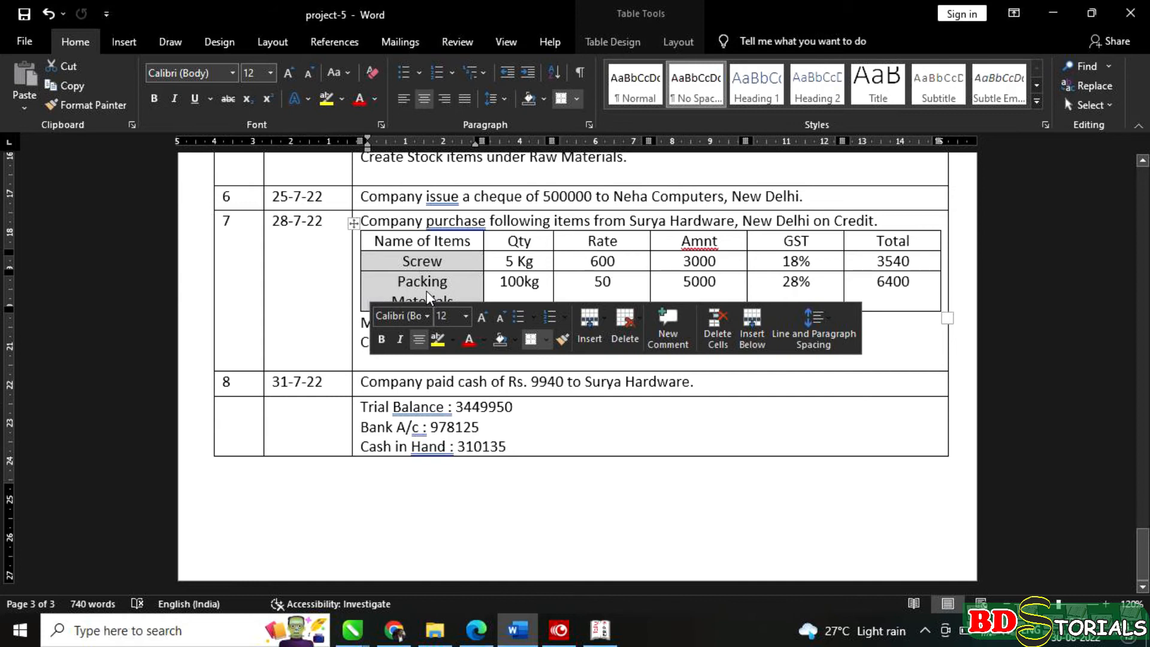
click(509, 260)
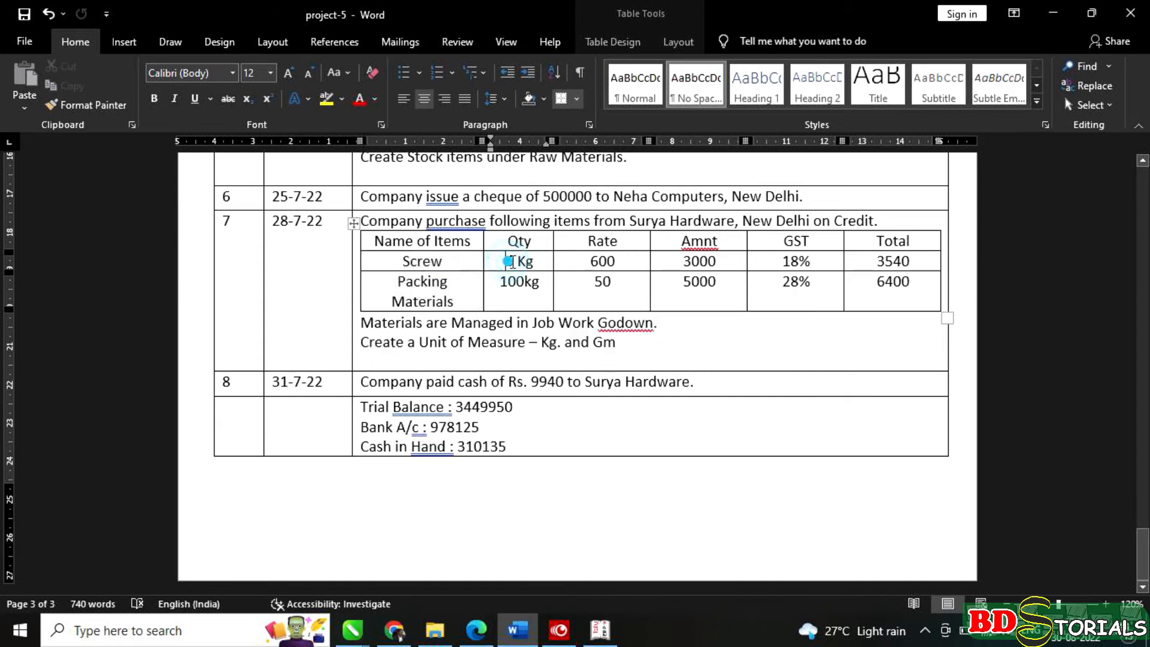
click(533, 261)
double_click(533, 260)
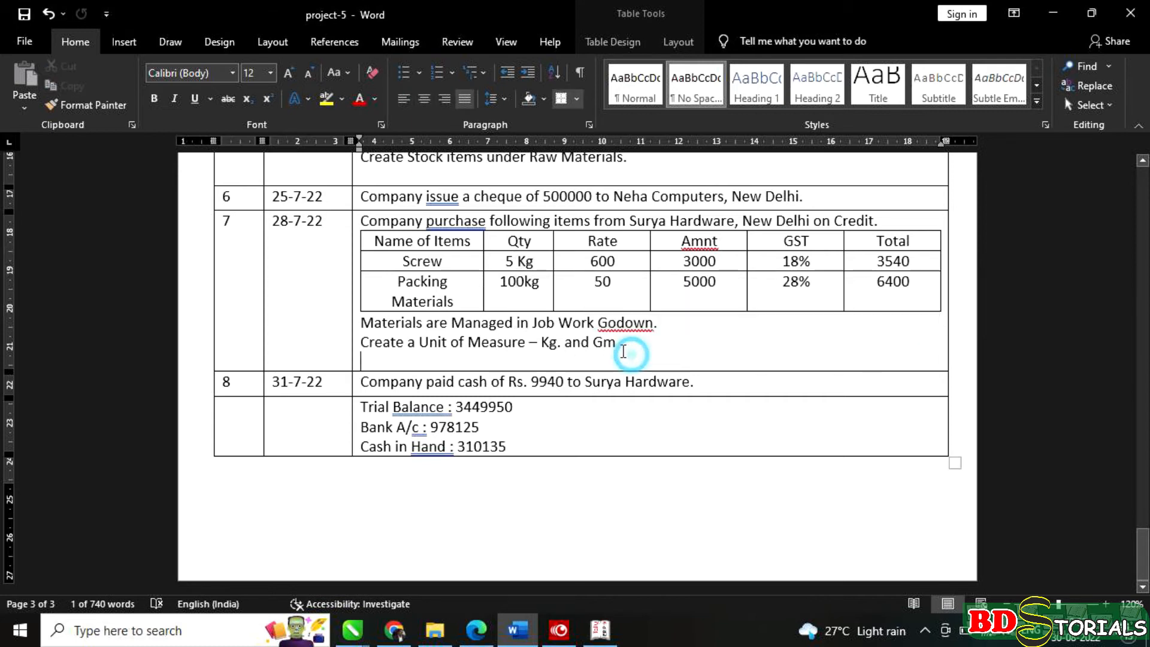
click(629, 354)
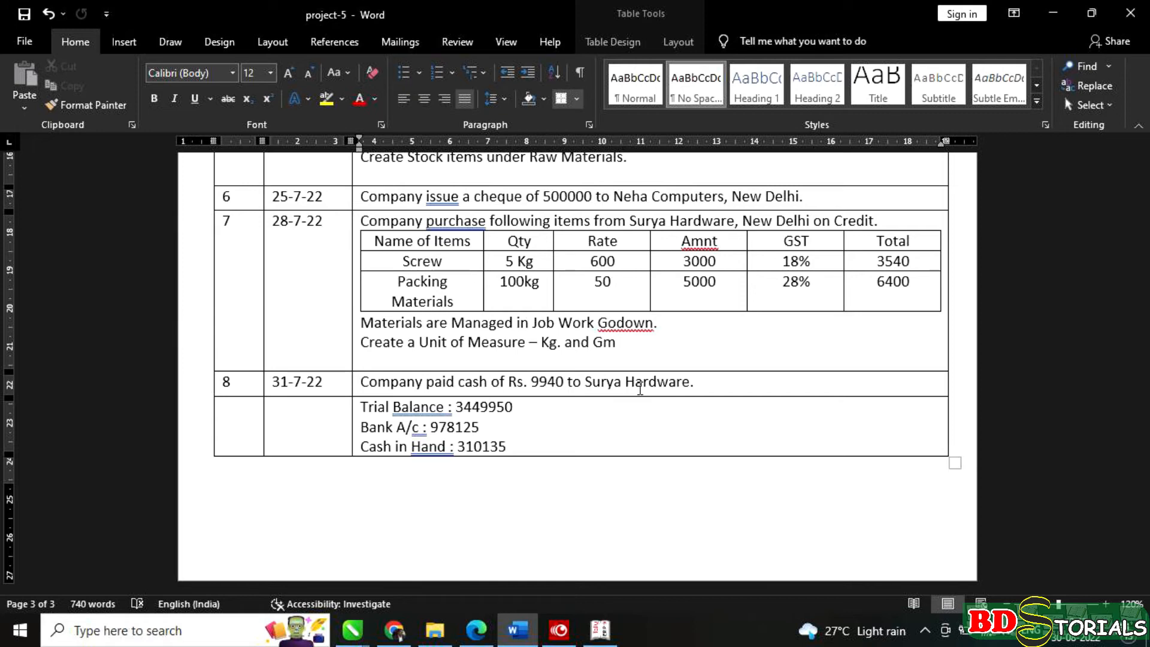
- Write the temporary notes 5.4 and 1kg = 1000g below entry 7's unit of measure line and erase them
click(557, 346)
text(.)
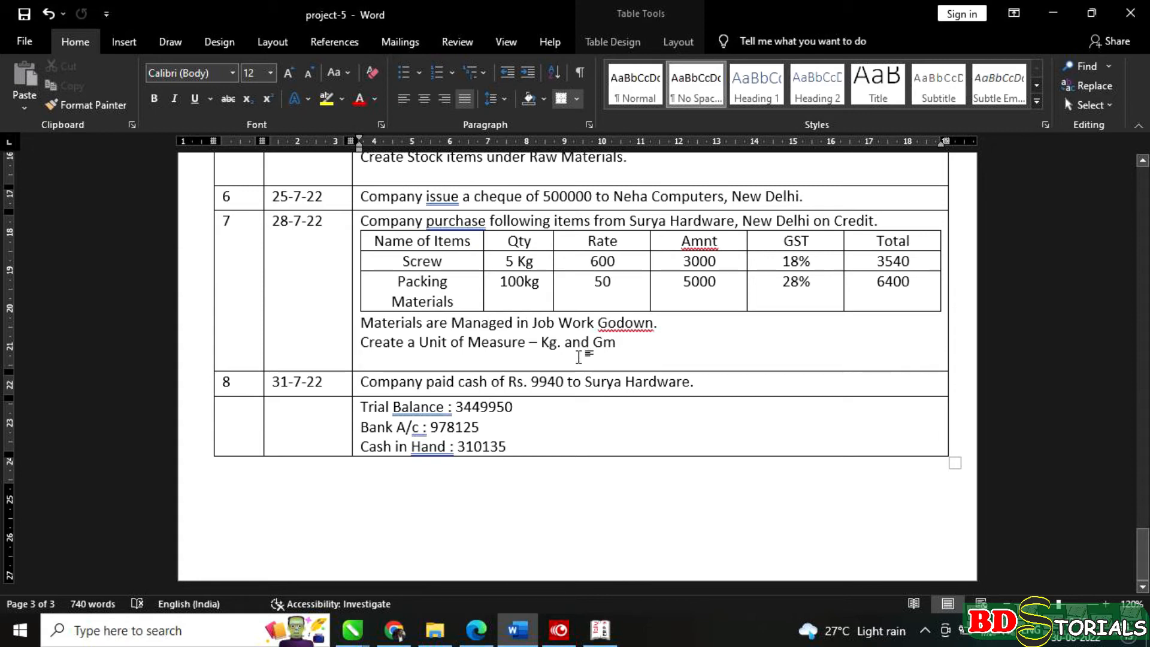
text(5.4)
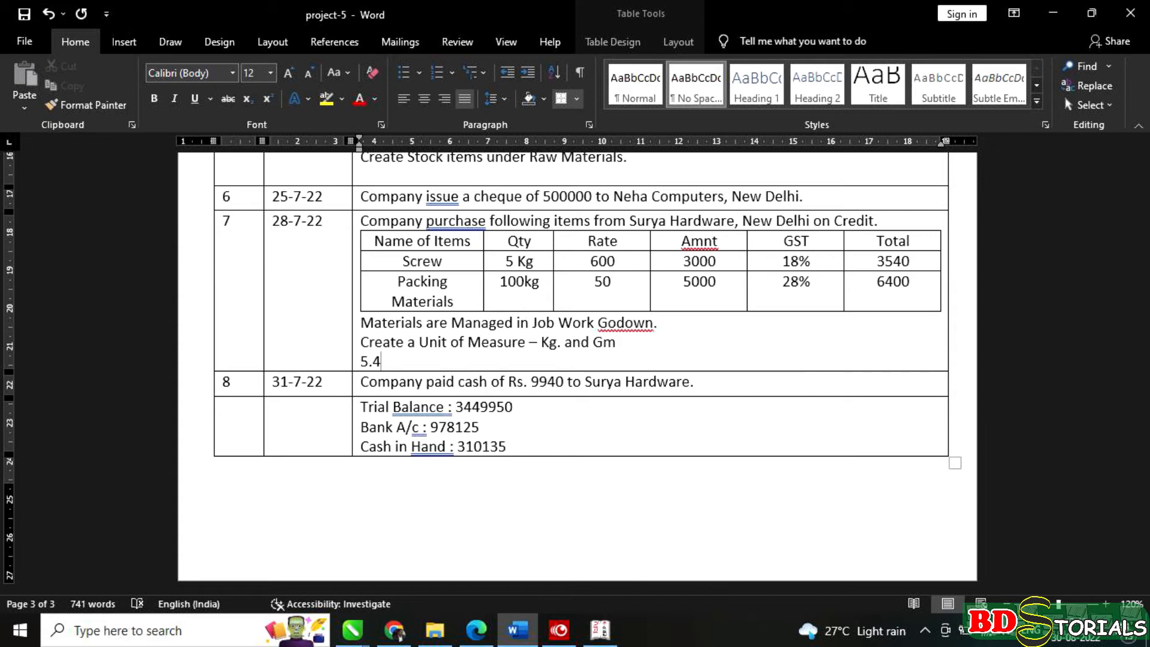
key(BackSpace)
key(BackSpace)
key(BackSpace)
text(1kg = 1000g)
key(BackSpace)
key(BackSpace)
key(BackSpace)
key(BackSpace)
key(BackSpace)
key(BackSpace)
key(BackSpace)
key(BackSpace)
key(BackSpace)
key(BackSpace)
key(BackSpace)
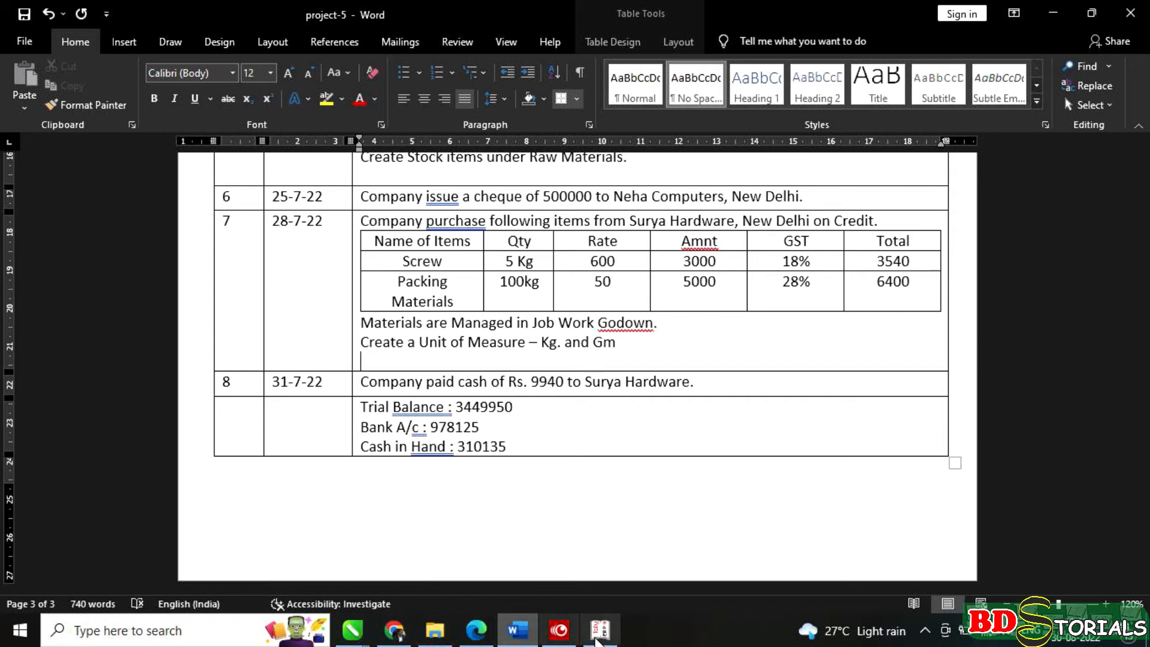
- Switch to Tally, start a new Purchase voucher and leave its supplier invoice number and date blank
click(612, 639)
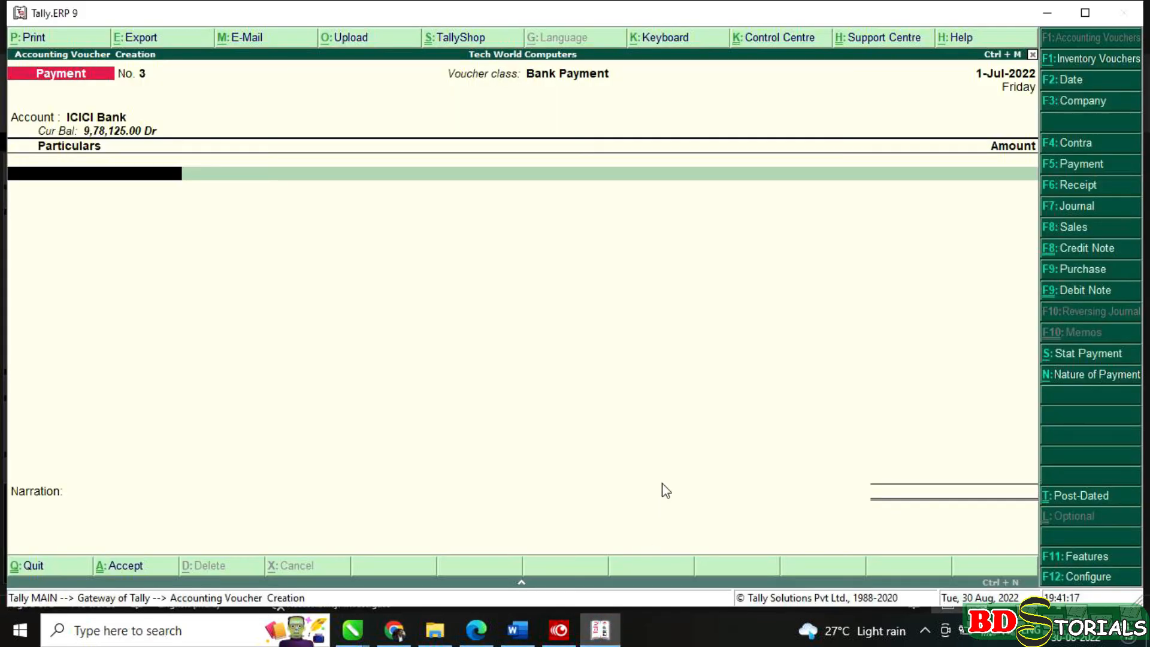
click(1083, 269)
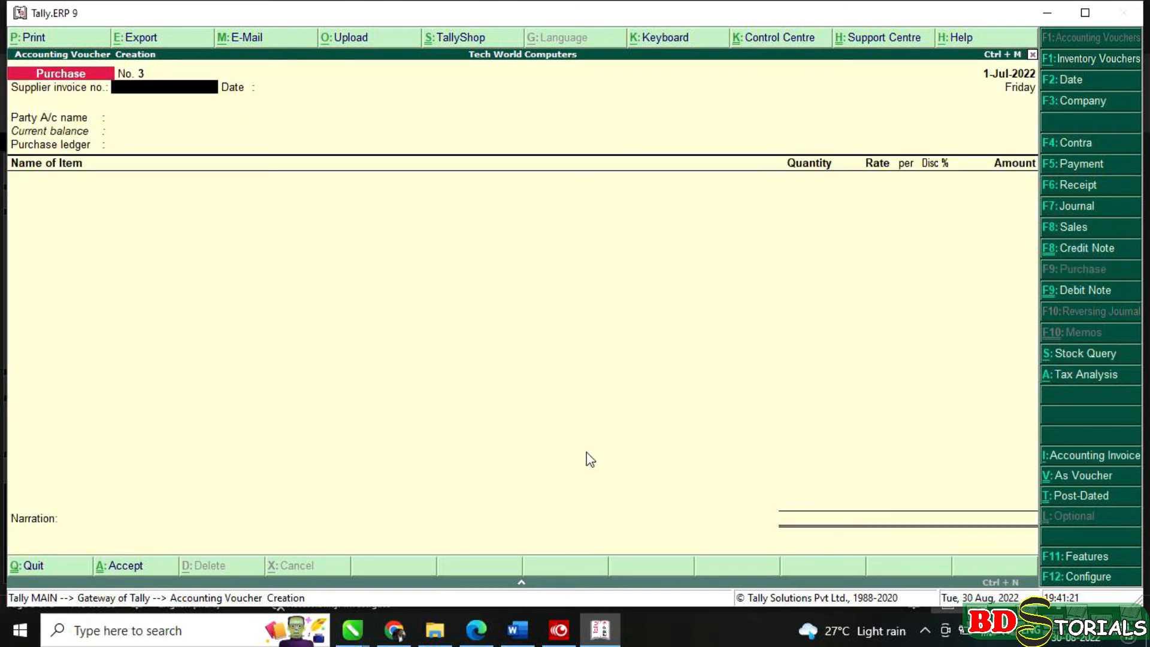
key(Return)
key(Return)
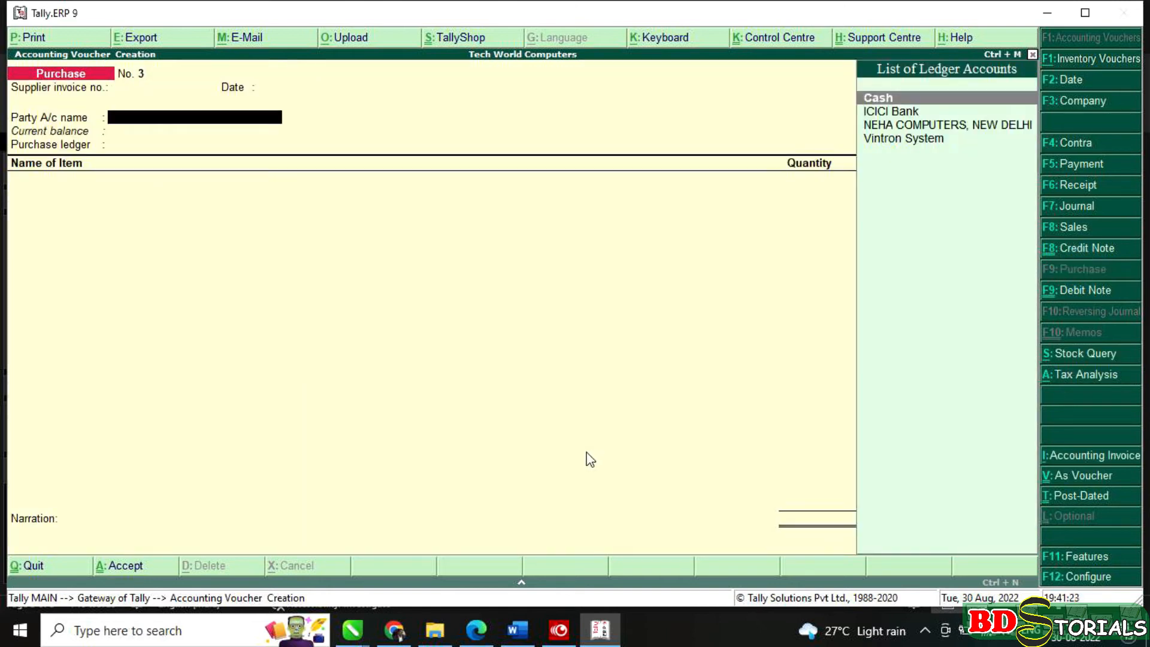
- Create a party ledger from the Purchase voucher named Surya Hardware, under Sundry Debtors with India as its country
key(alt+c)
text(Sury)
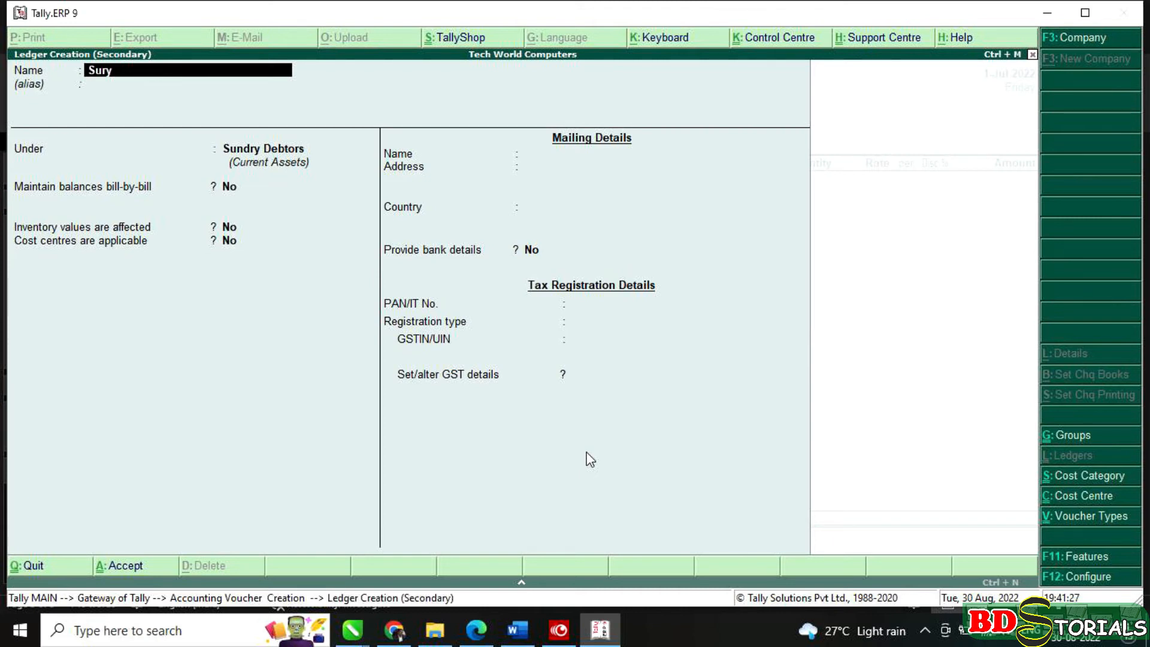
text(a Hardware)
key(Return)
key(Return)
key(Return)
key(Return)
key(Return)
key(Return)
key(Return)
key(Return)
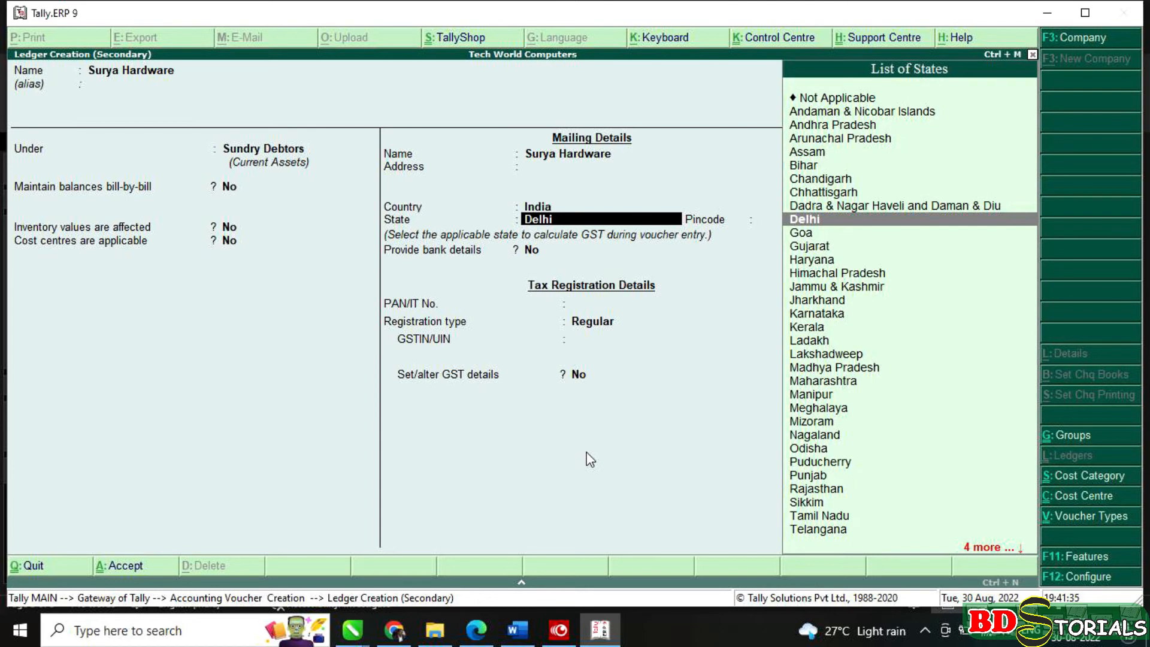
- Check the supplier's location in Word, return to Tally and save the Surya Hardware ledger with state Delhi and registration type Regular
click(517, 629)
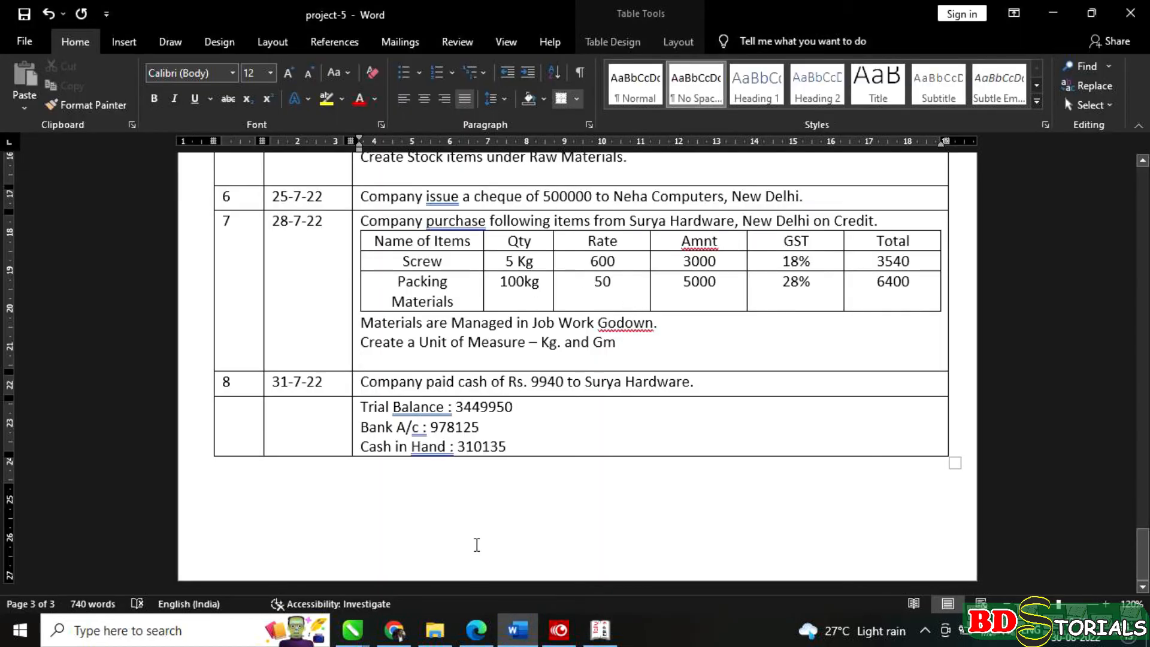
click(600, 630)
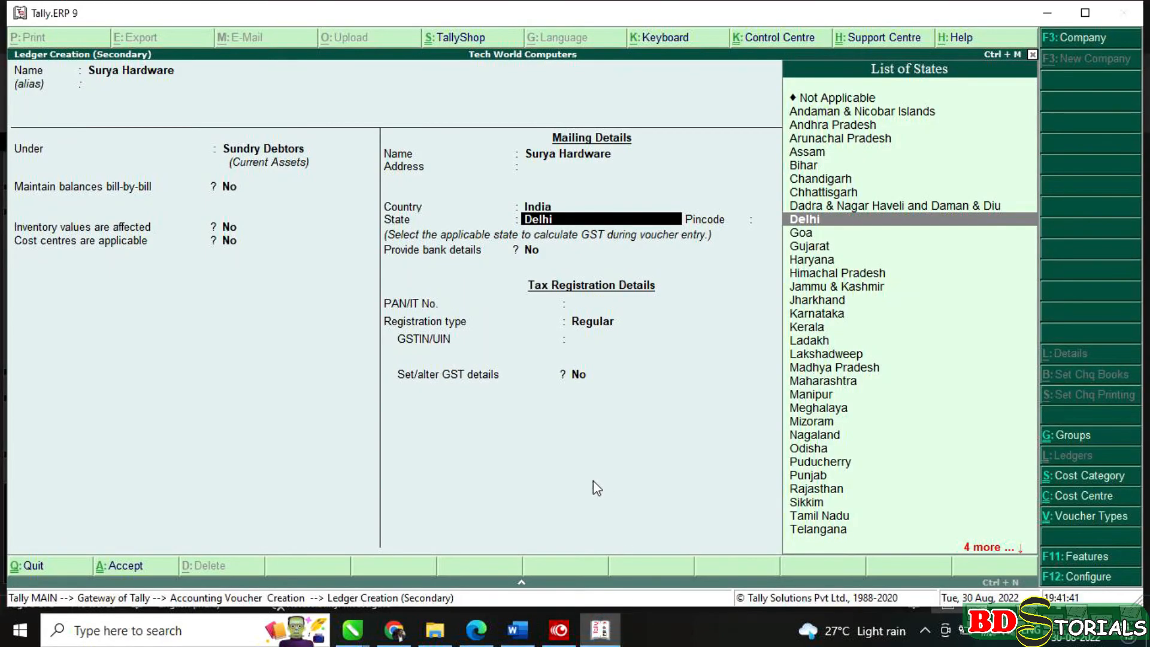
key(Return)
key(Return)
key(Return)
key(Return)
key(Return)
key(Return)
key(Return)
key(Return)
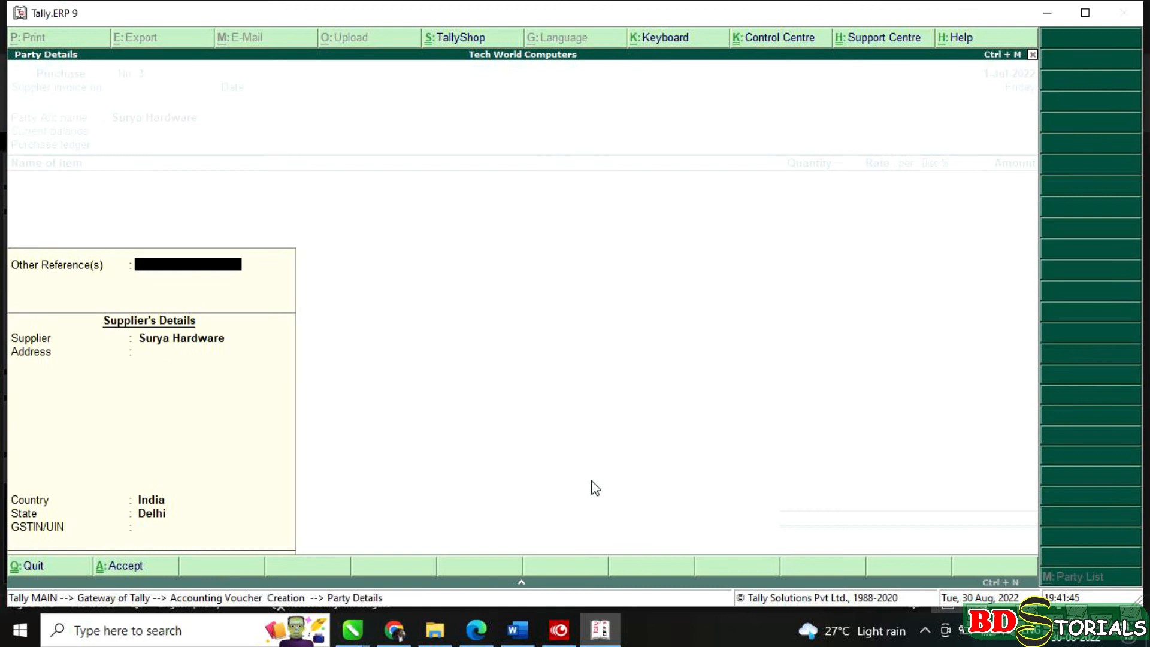
- Accept Surya Hardware's party details unchanged and choose PURCHASE A/C as the voucher's purchase ledger
key(Return)
key(Return)
key(Return)
key(Return)
key(Return)
key(Return)
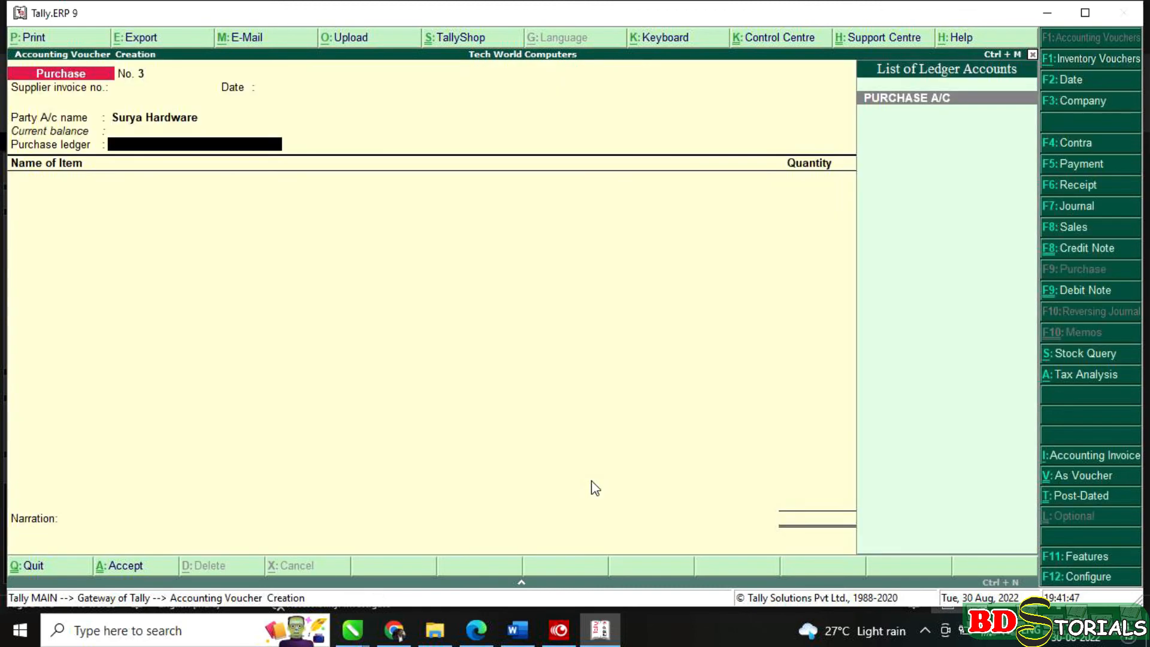
key(Return)
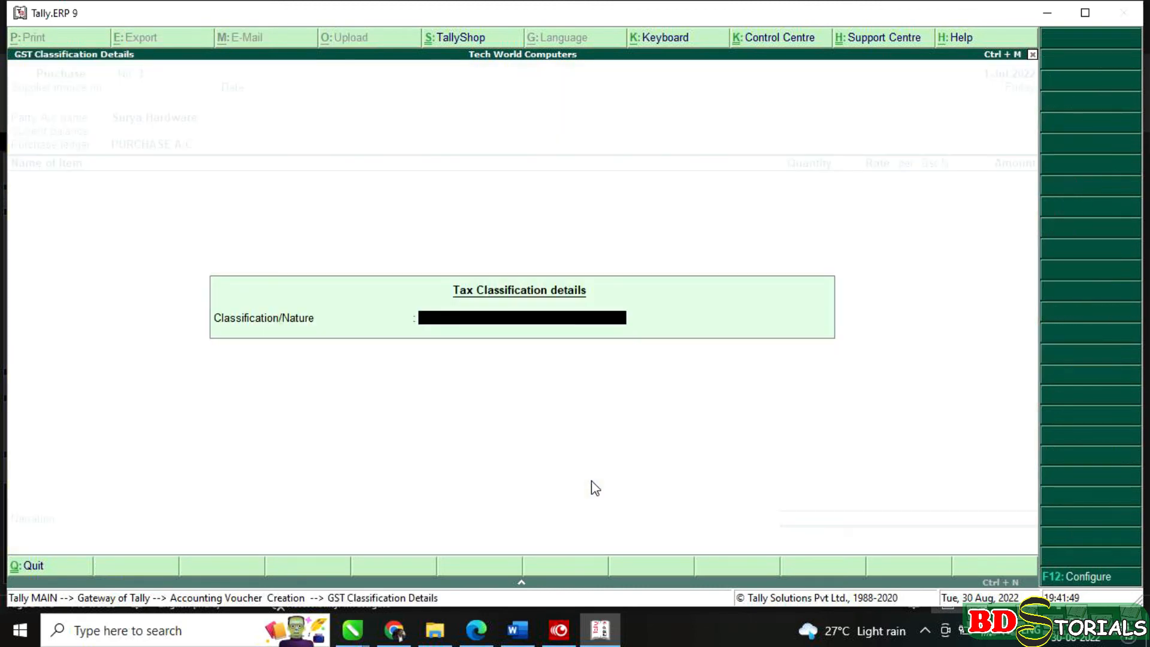
- Set the purchase's tax classification to Purchase Taxable
text(P)
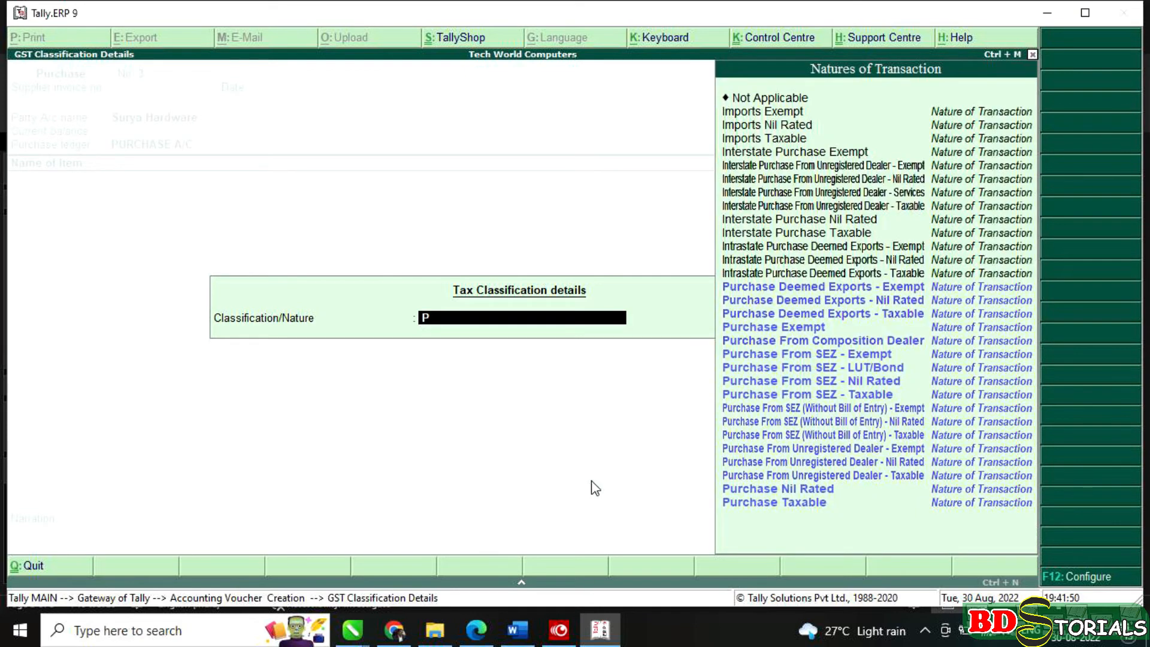
key(Down)
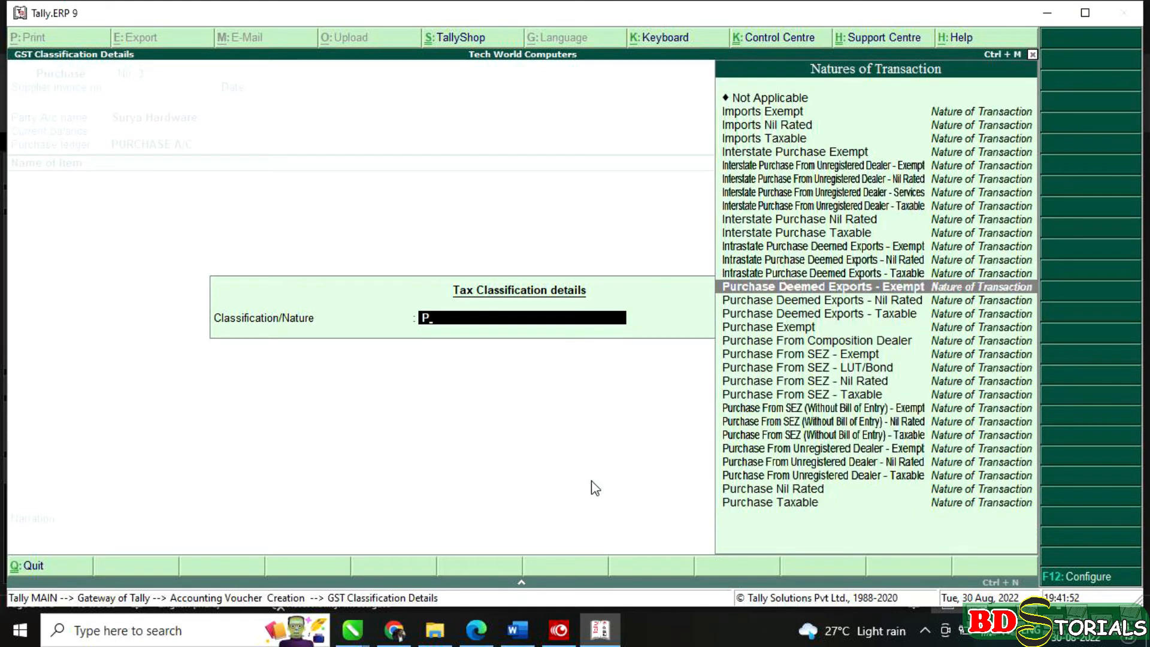
key(Down)
key(Down)
key(Down)
key(Down)
key(Down)
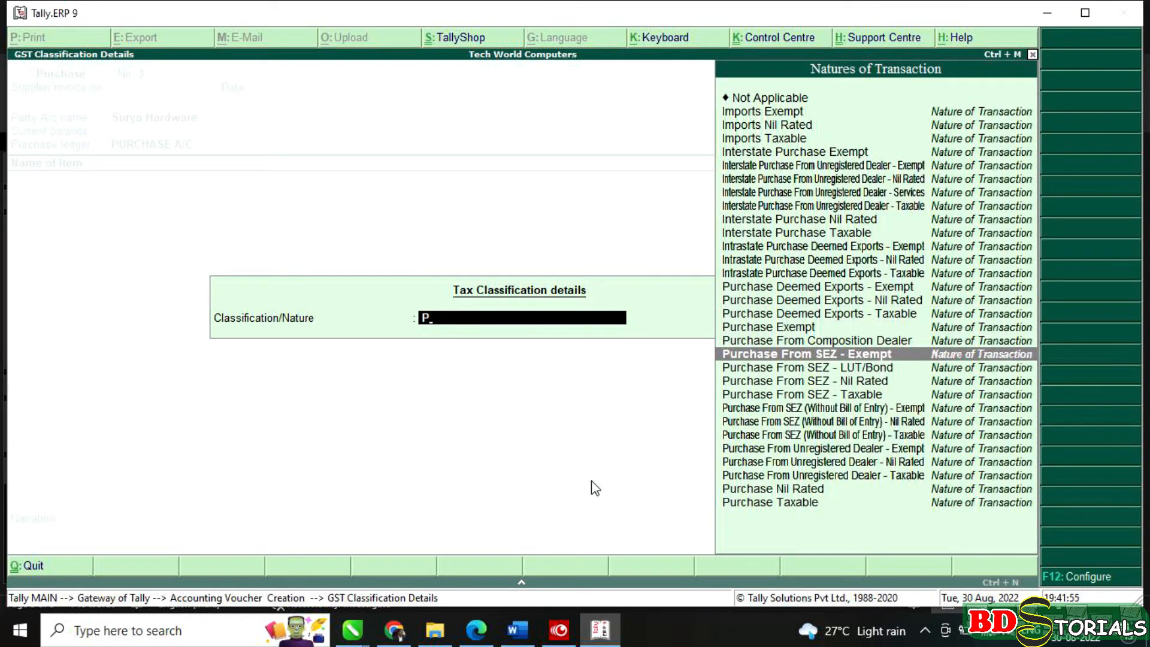
key(Up)
key(Down)
key(Down)
key(Down)
key(Down)
key(Down)
key(Down)
key(Down)
key(Down)
key(Down)
key(Down)
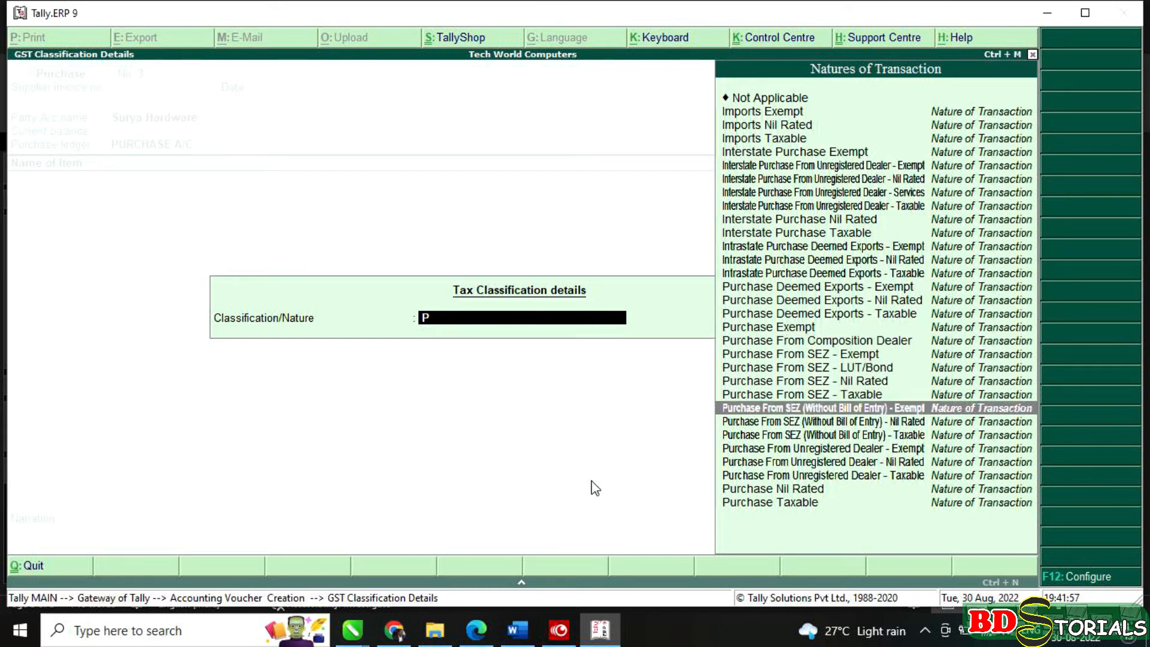
key(Down)
key(Down)
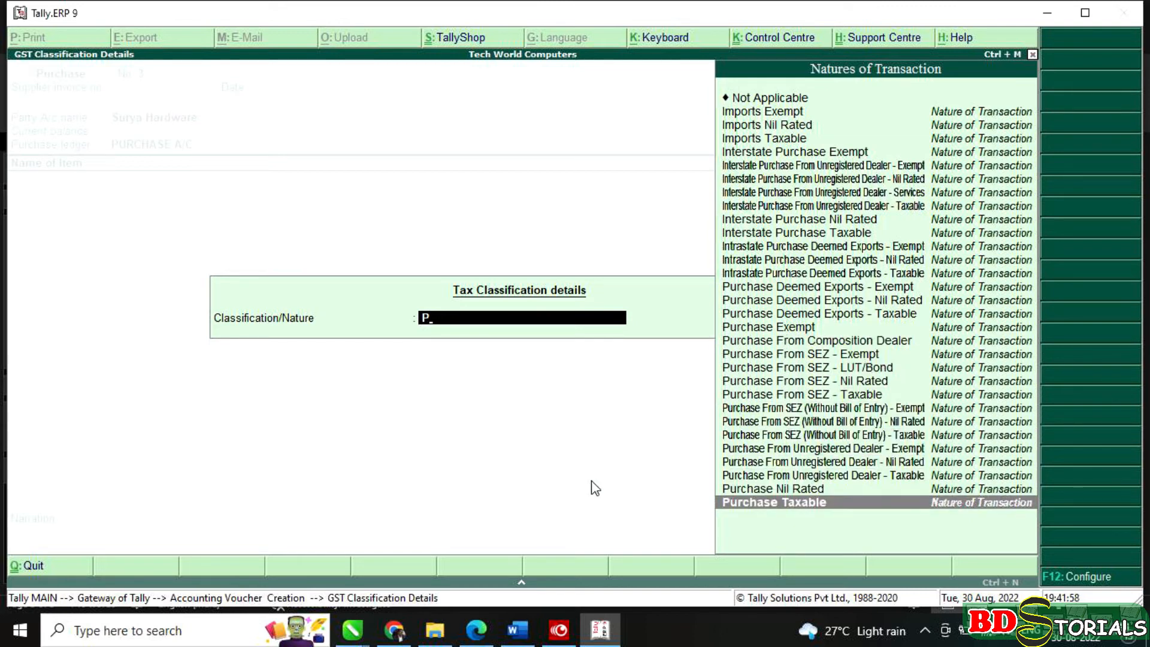
key(Return)
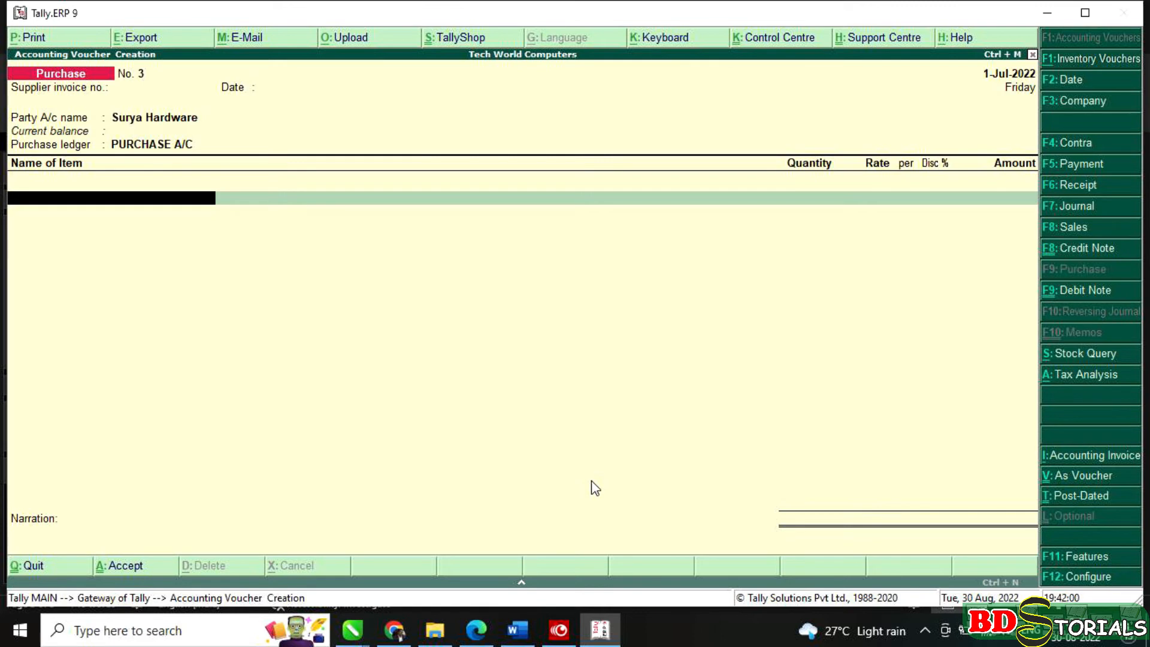
- Start a new stock item from the voucher, check entry 7 in Word, return to Tally and name it Screw under ASSEMBLING GOODS
key(alt+c)
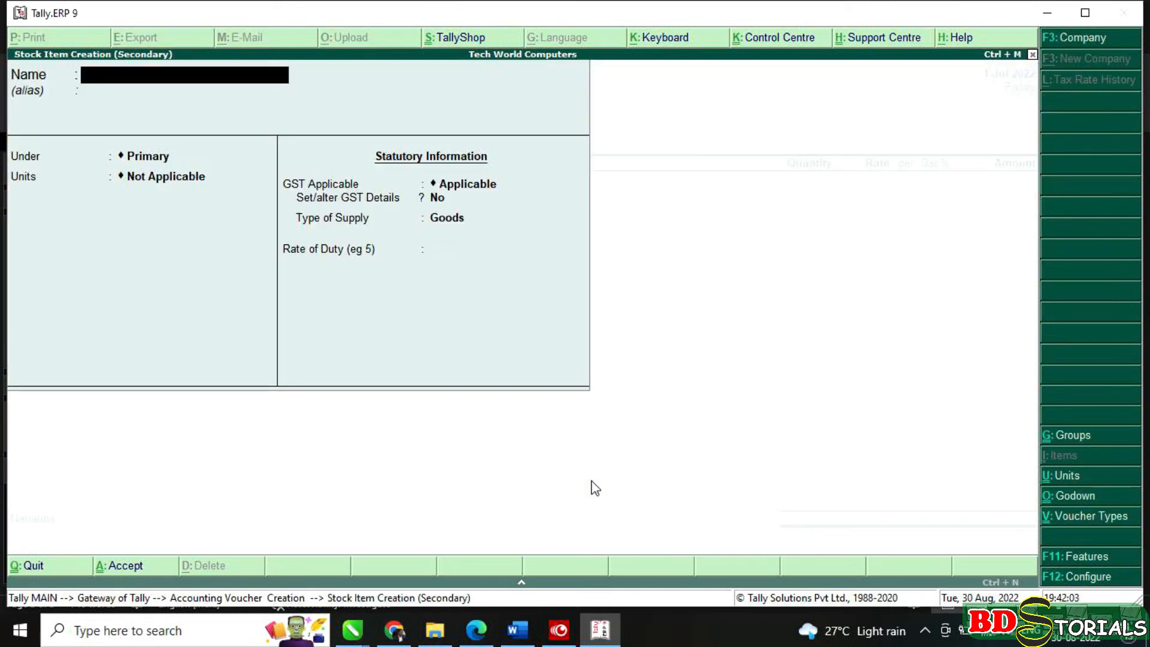
click(517, 631)
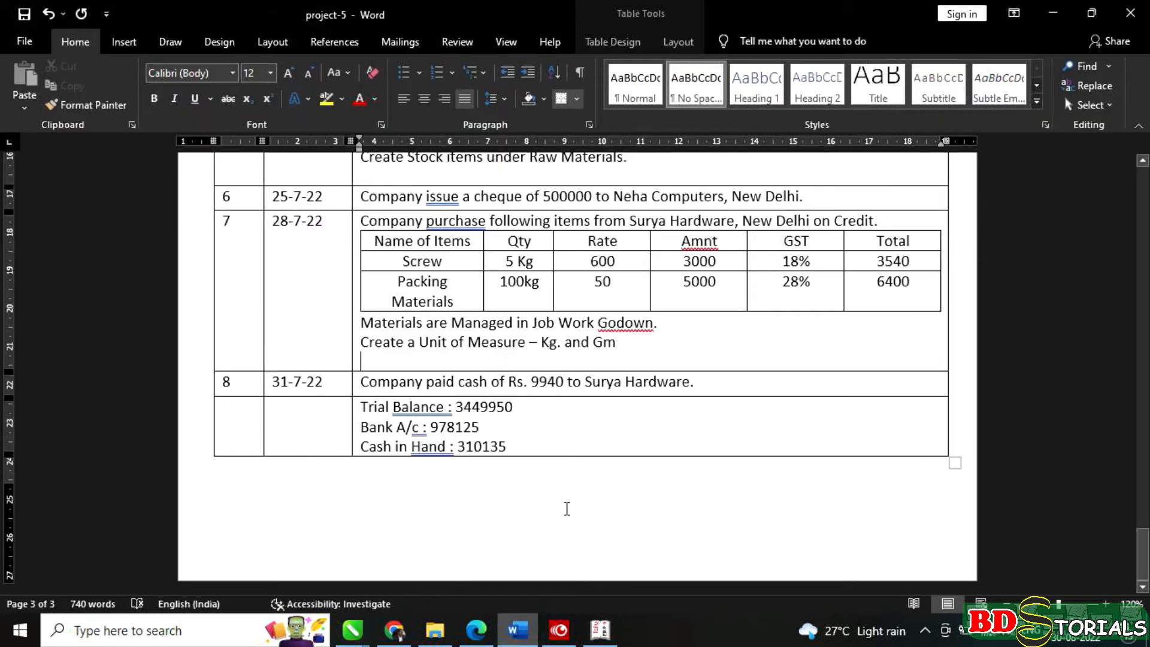
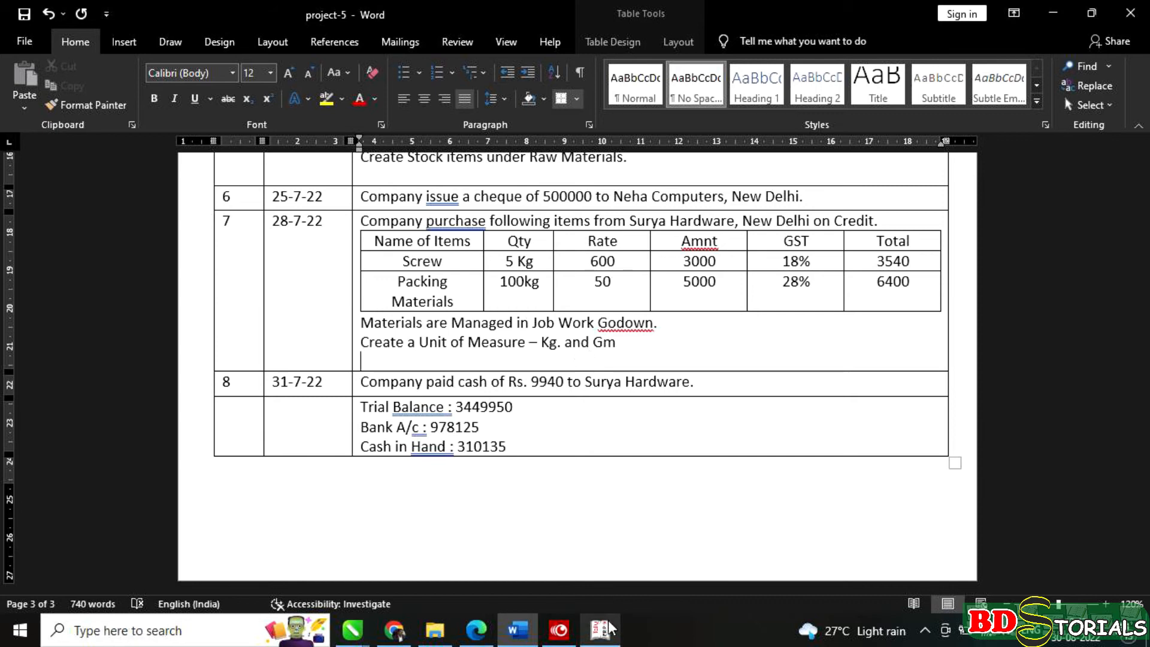
mouse_move(608, 628)
click(563, 551)
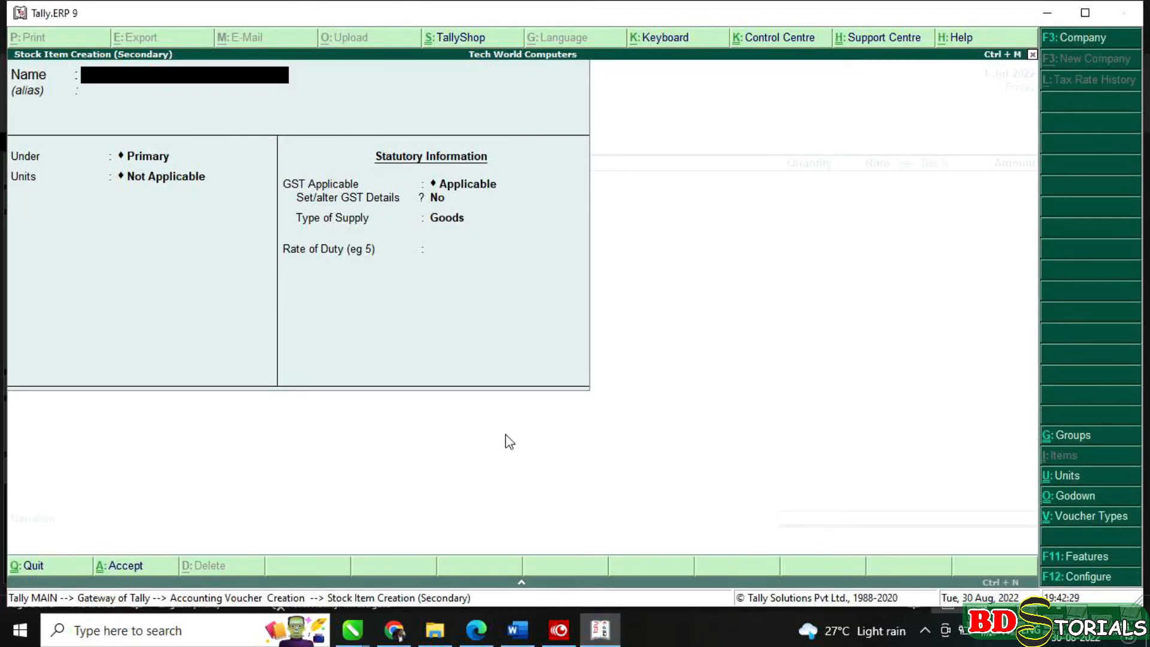
text(Screw)
key(Return)
key(Return)
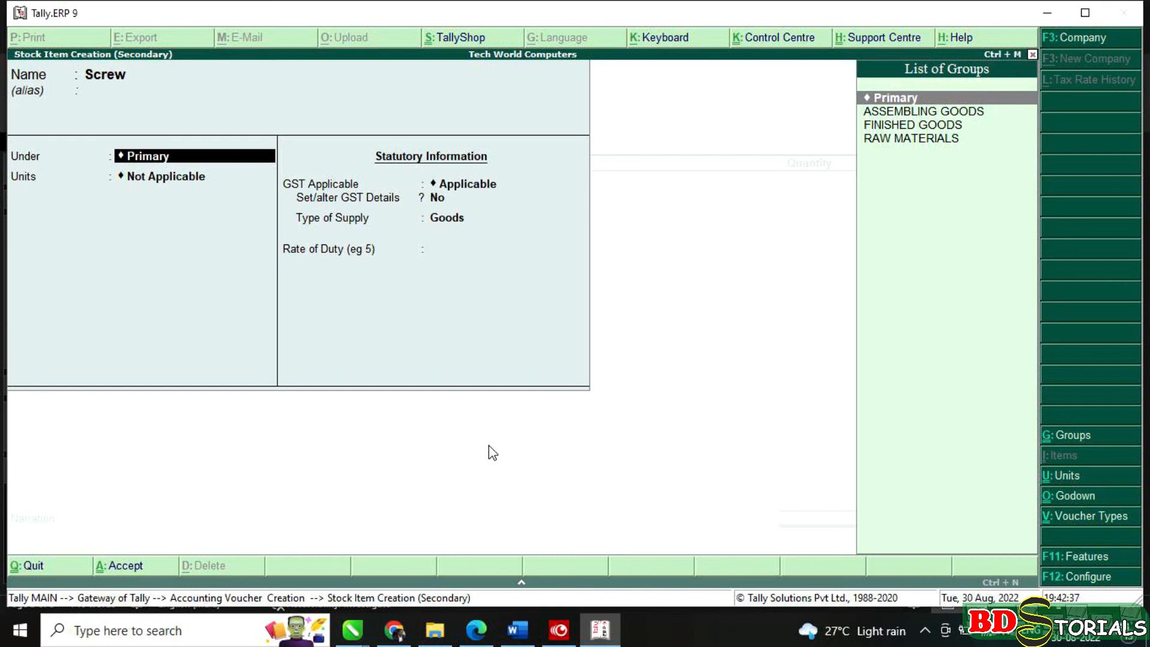
key(Down)
key(Return)
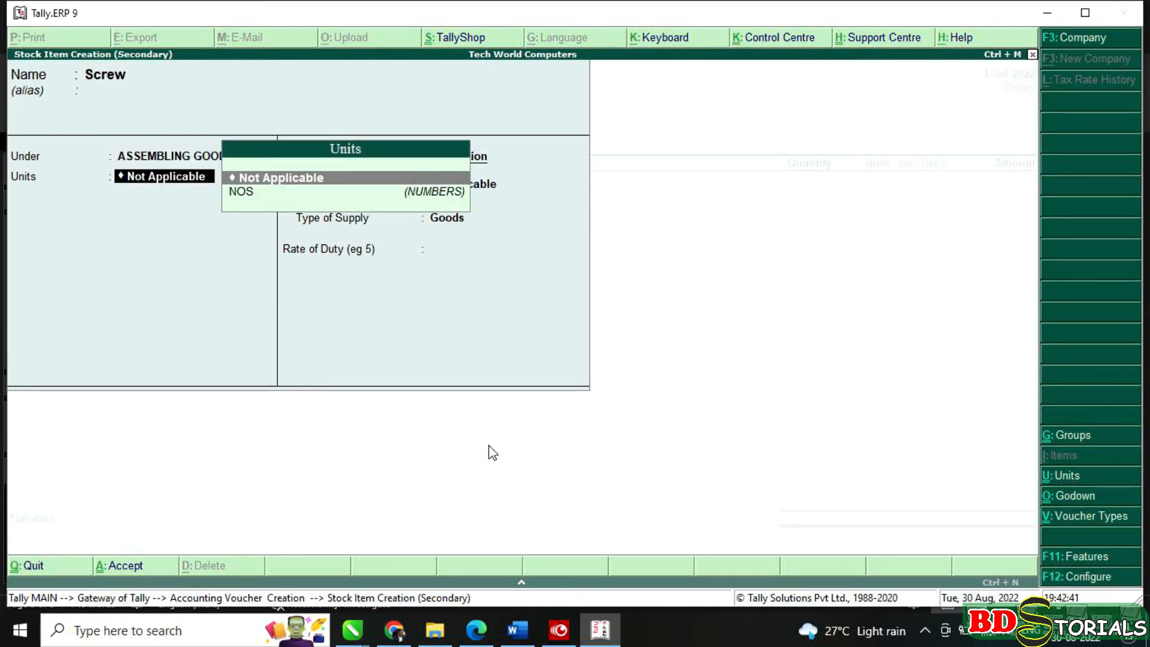
- Create a simple unit for the Screw item with symbol gms, formal name Gram, quantity code GMS-GRAMMES and 0 decimal places
key(alt+c)
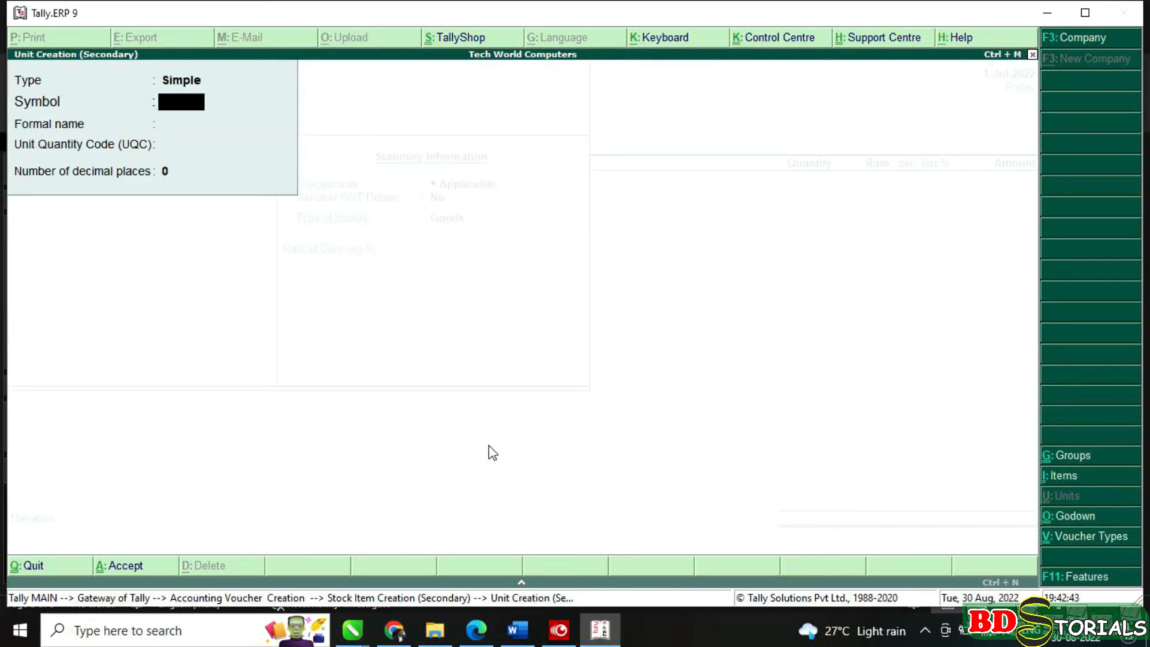
text(gms)
key(Return)
text(Gram)
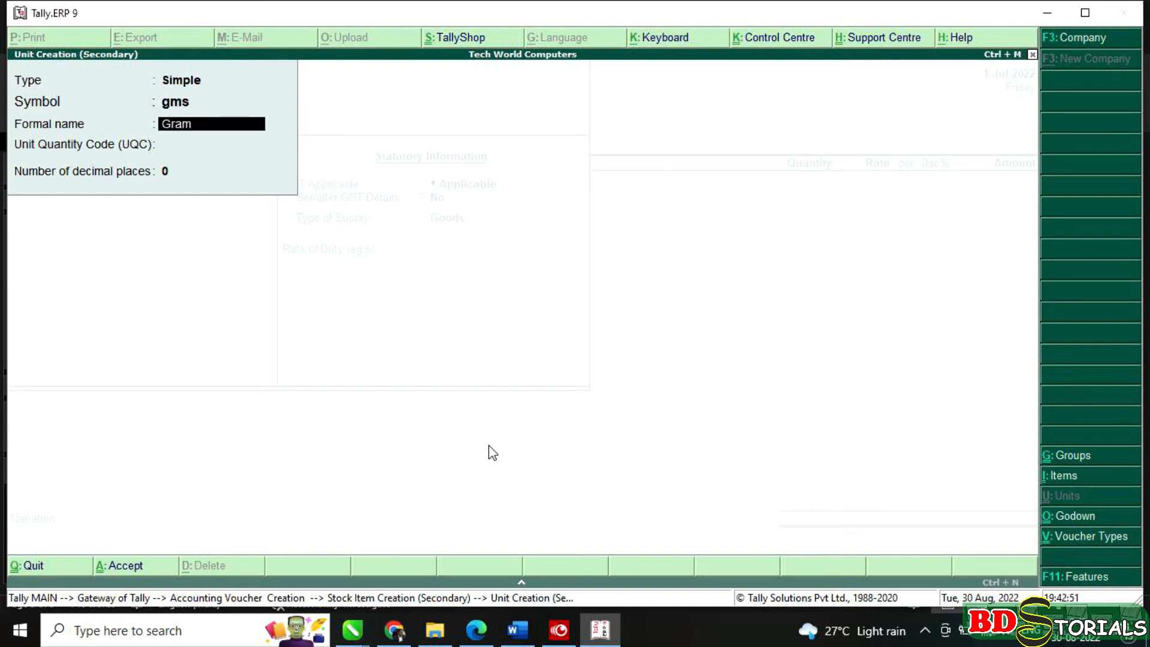
key(Return)
text(g)
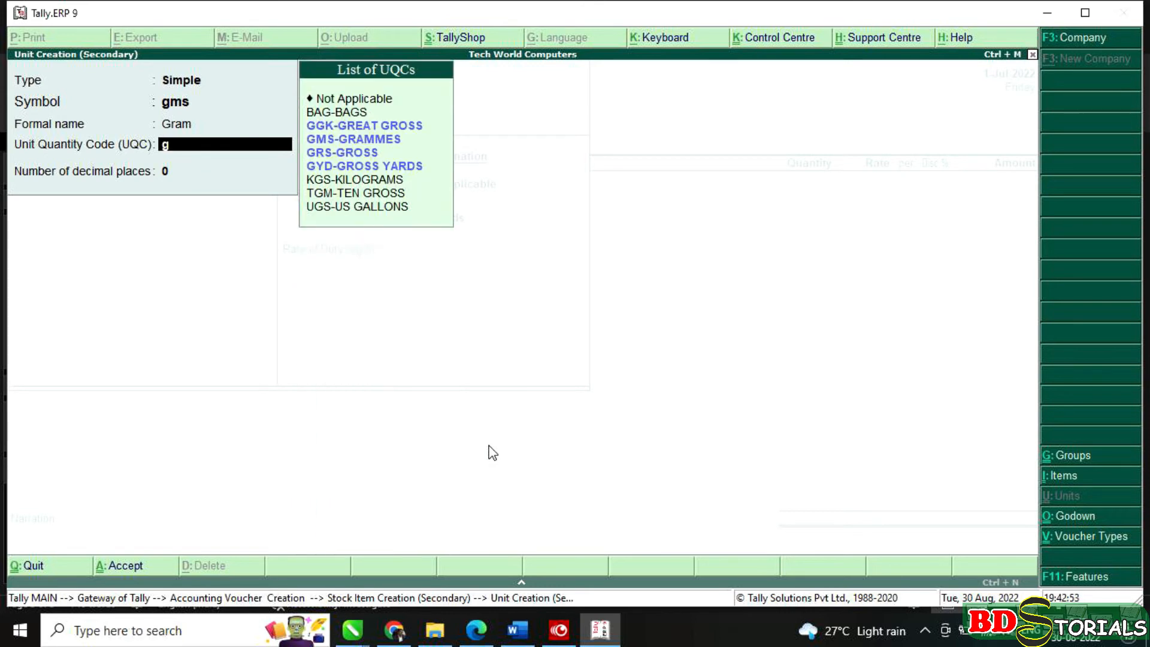
key(Down)
key(Down)
key(Return)
key(Return)
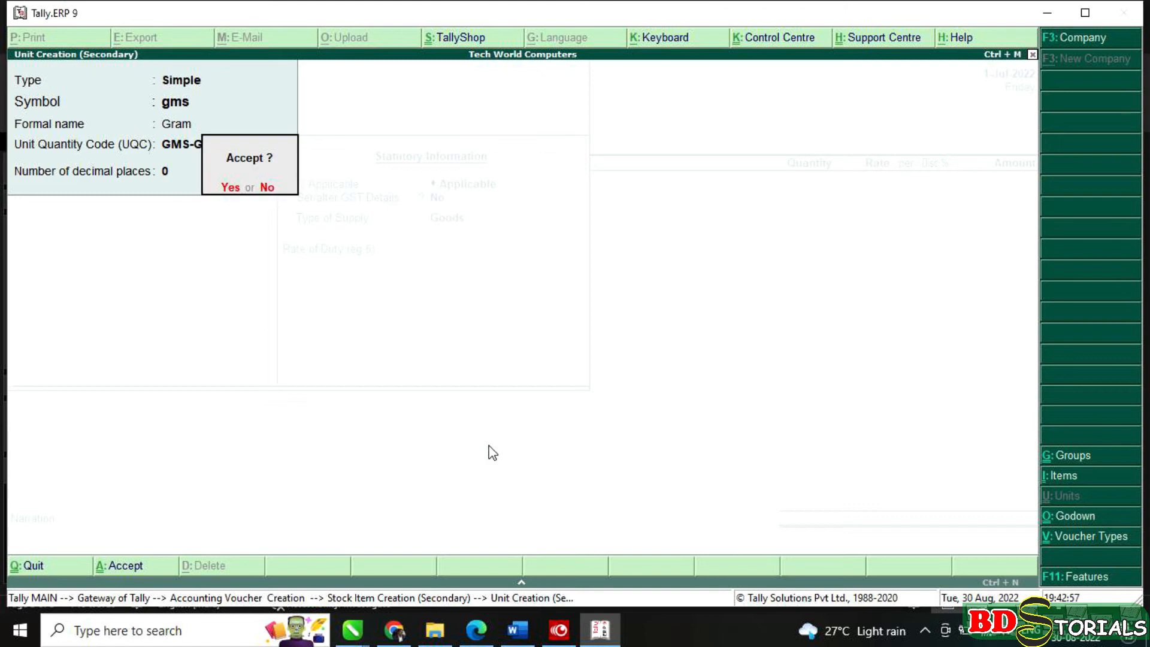
key(Return)
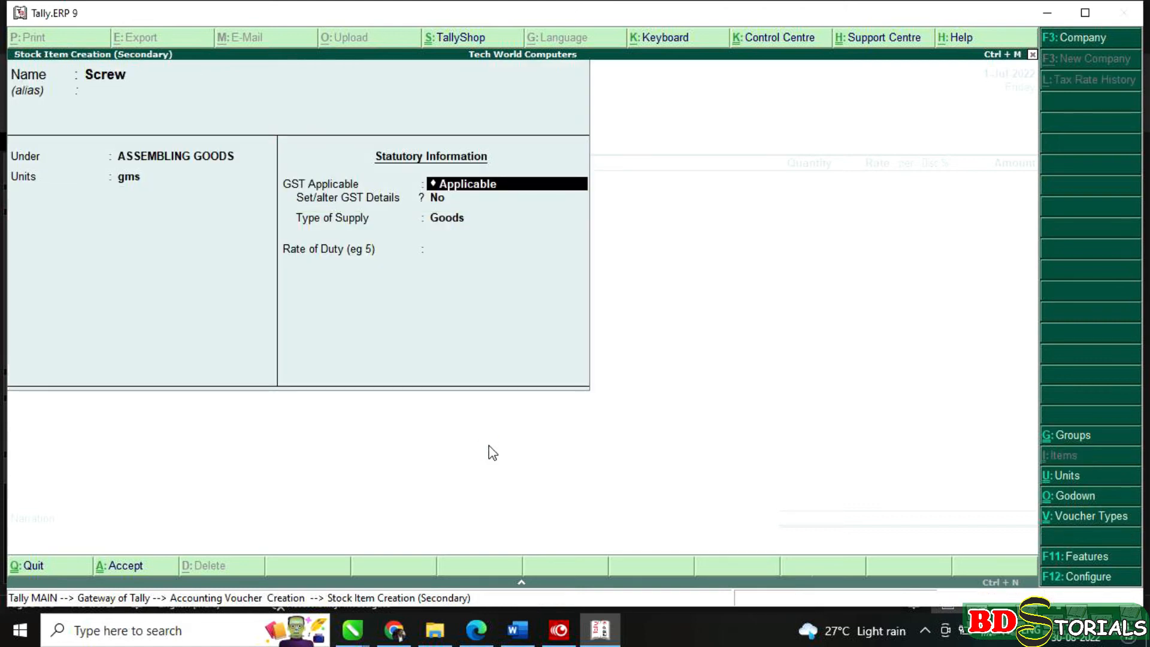
- Create another simple unit for the Screw item with symbol kgs, formal name Kilograms, quantity code KGS-KILOGRAMS and 0 decimal places
key(BackSpace)
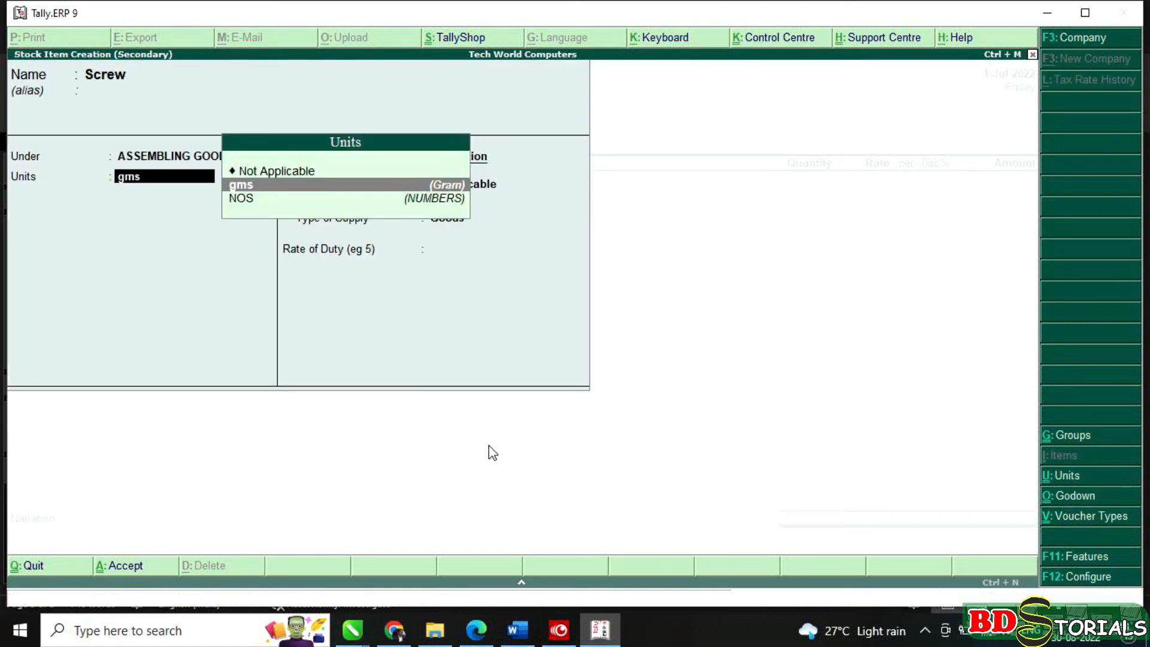
key(alt+c)
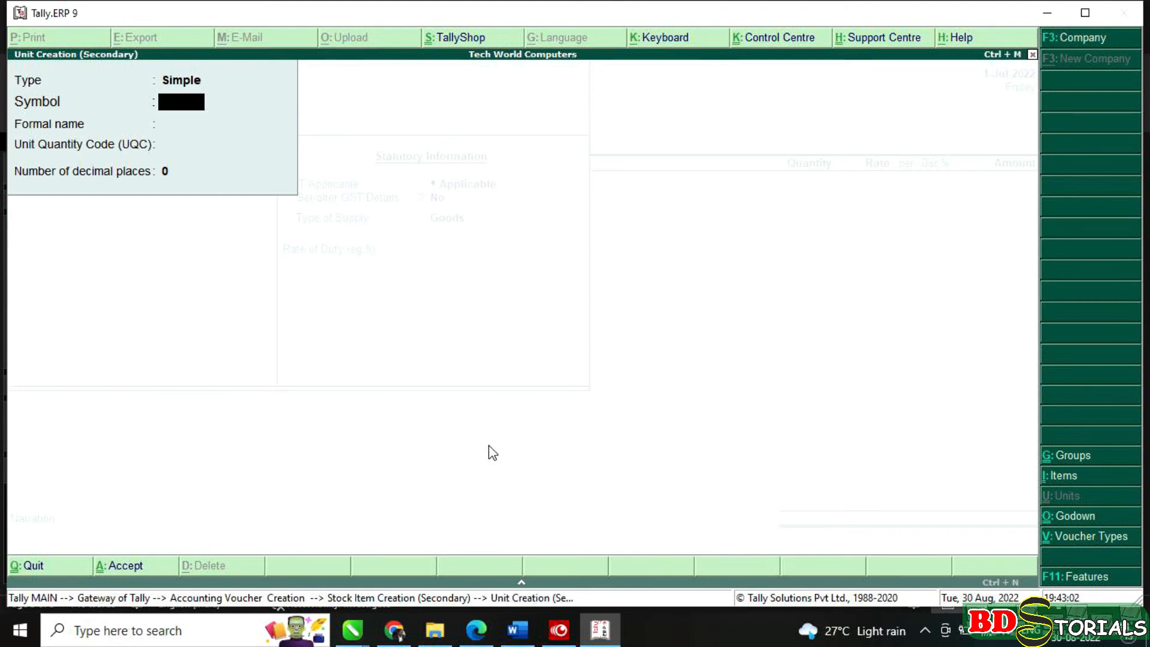
text(kgs)
key(Return)
text(Ki)
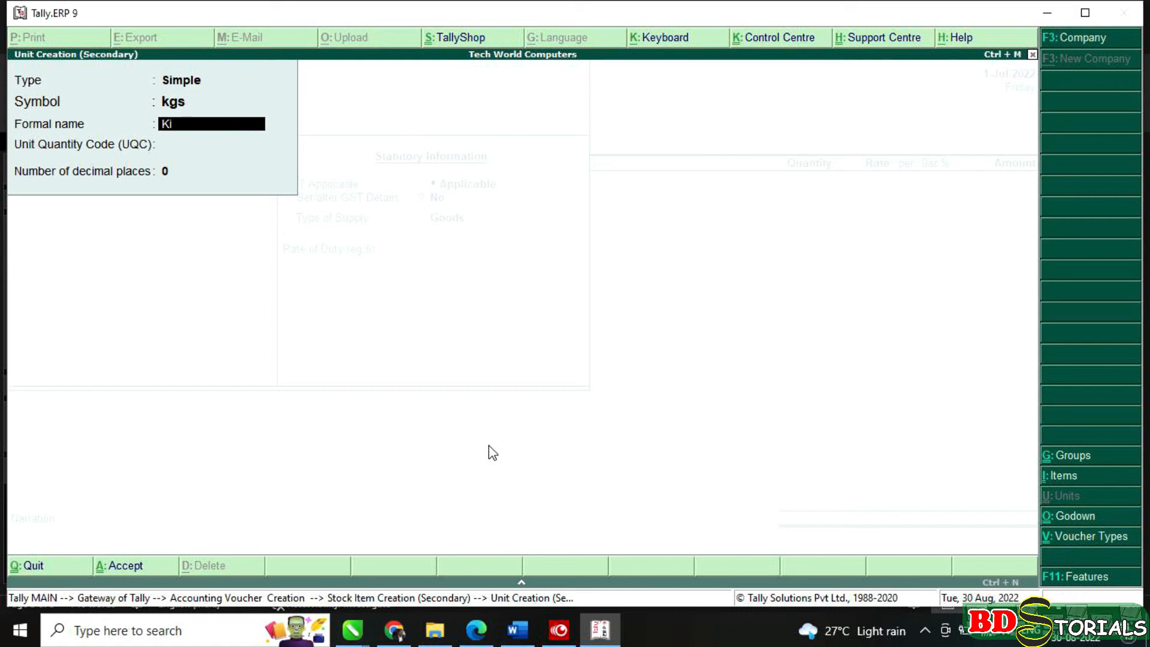
text(lograms)
key(Return)
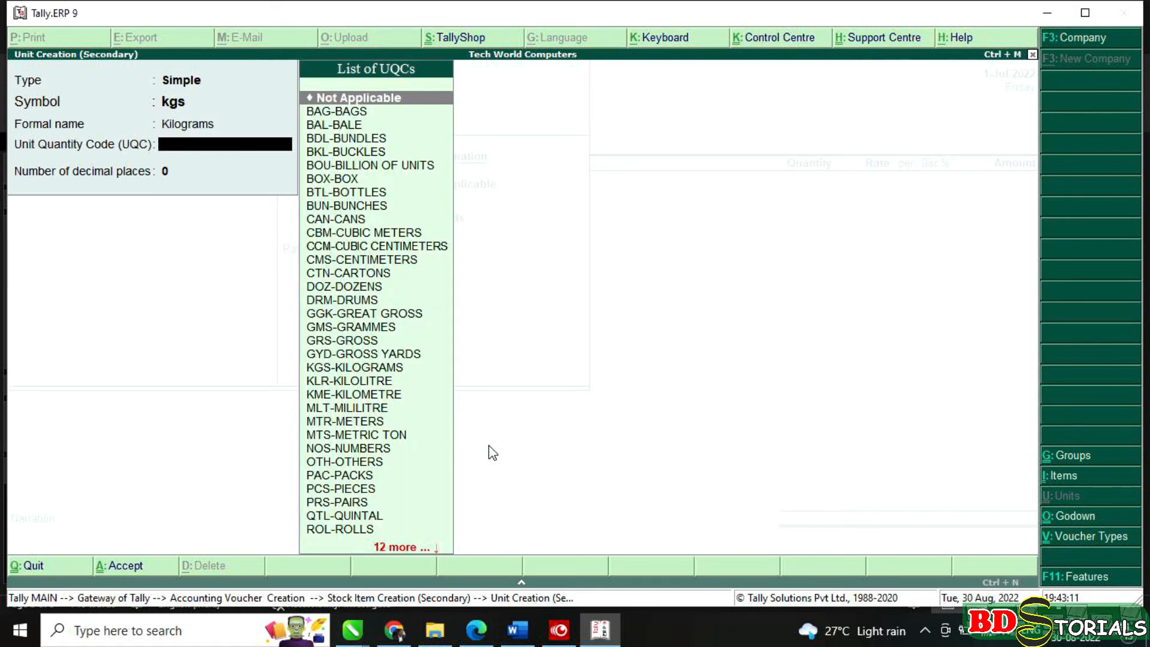
text(k)
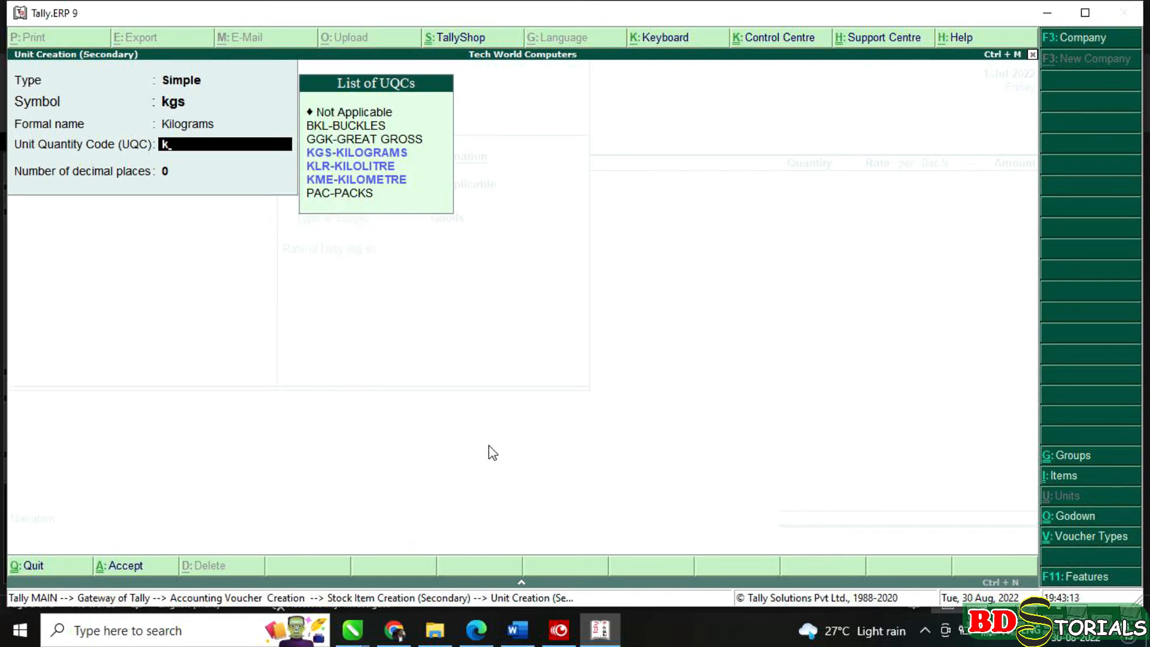
key(Down)
key(Up)
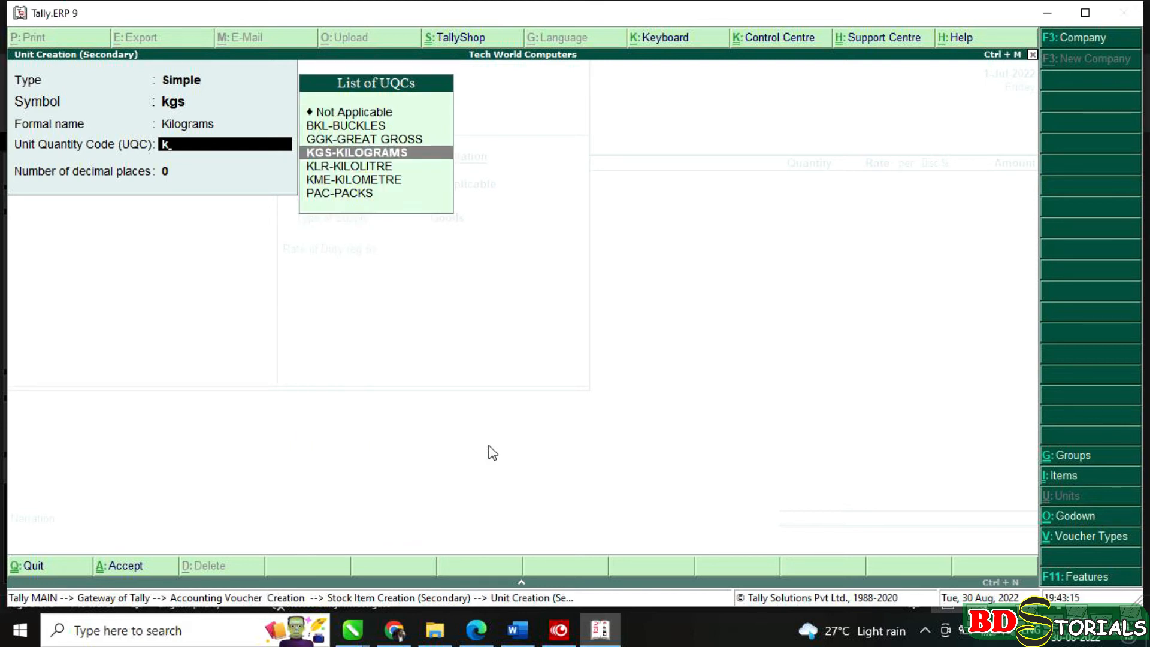
key(Return)
key(Return)
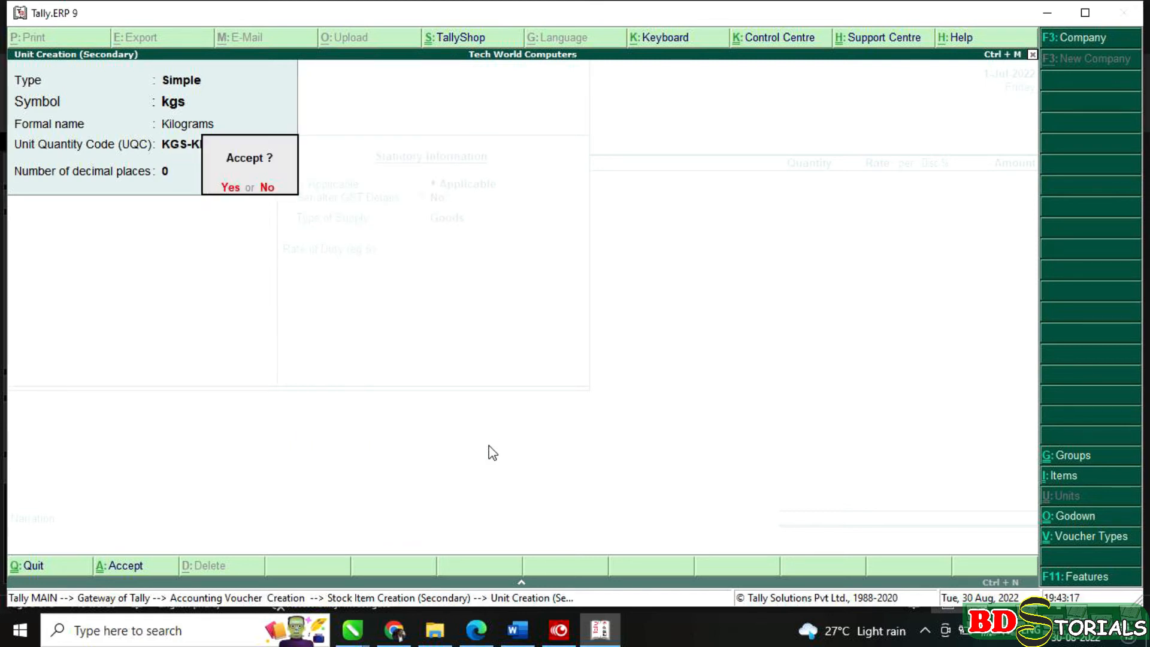
key(Return)
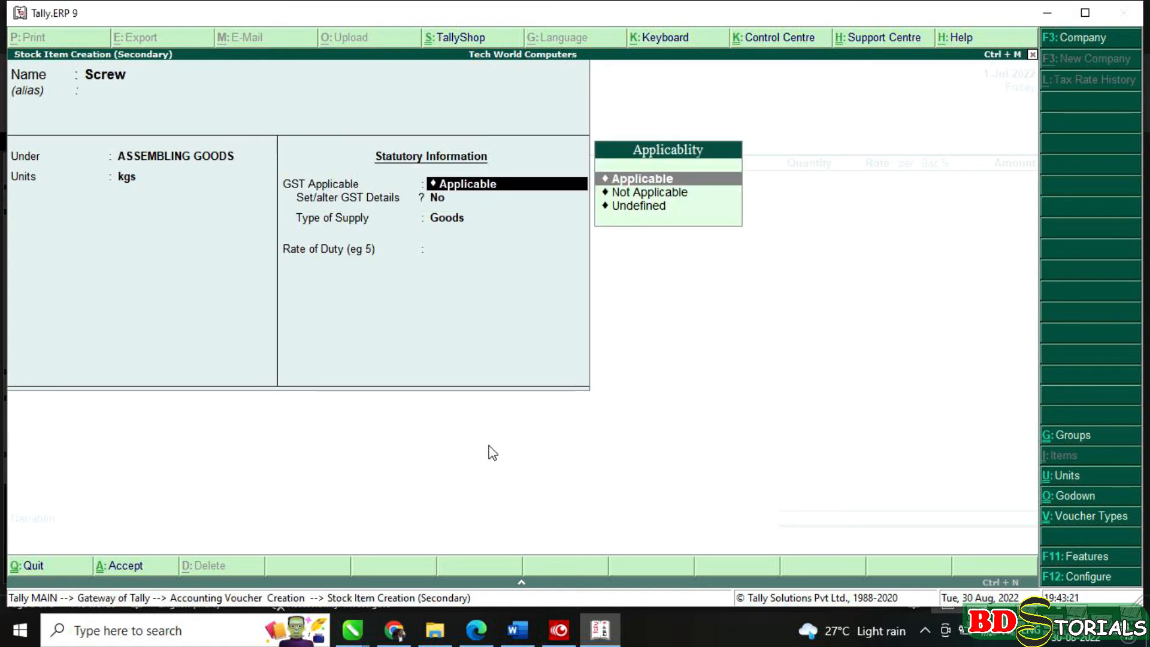
- Set the Screw item's unit to gms
key(BackSpace)
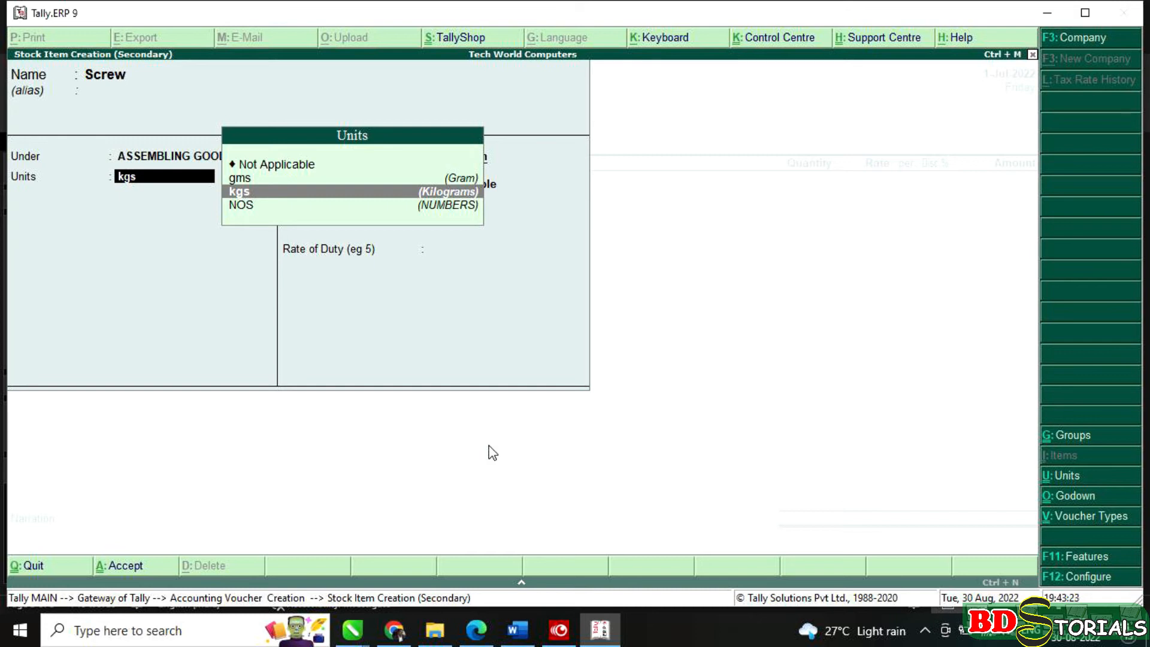
key(BackSpace)
key(Up)
key(Return)
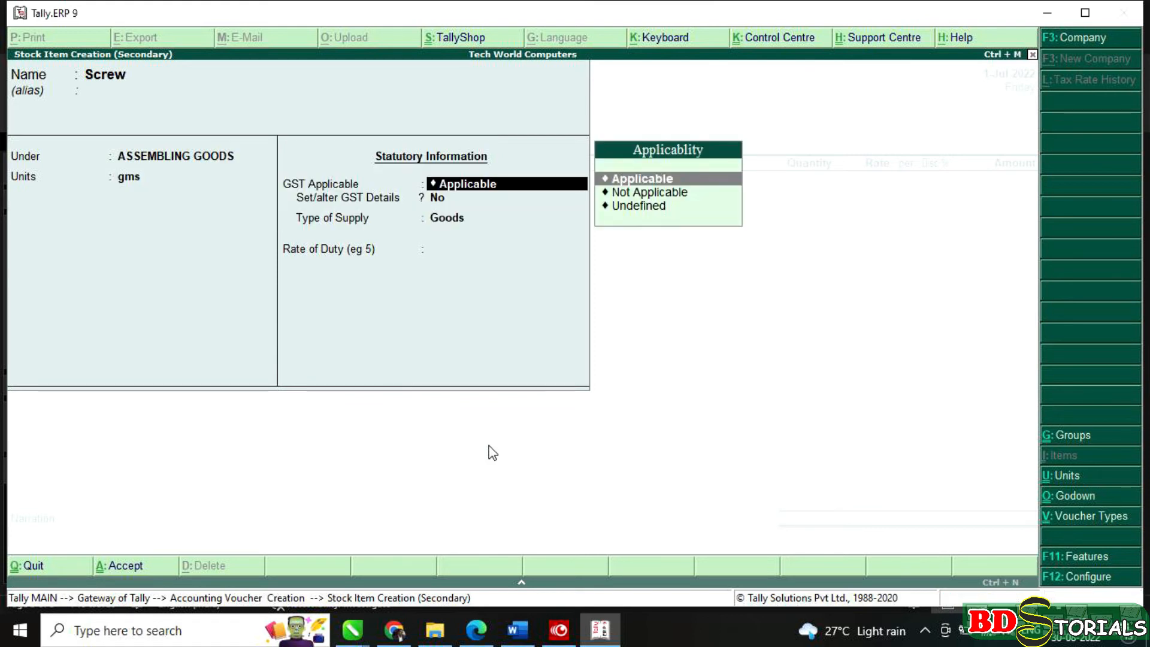
- Enable alternate units for stock items in the stock item configuration, keeping the other options unchanged
key(F12)
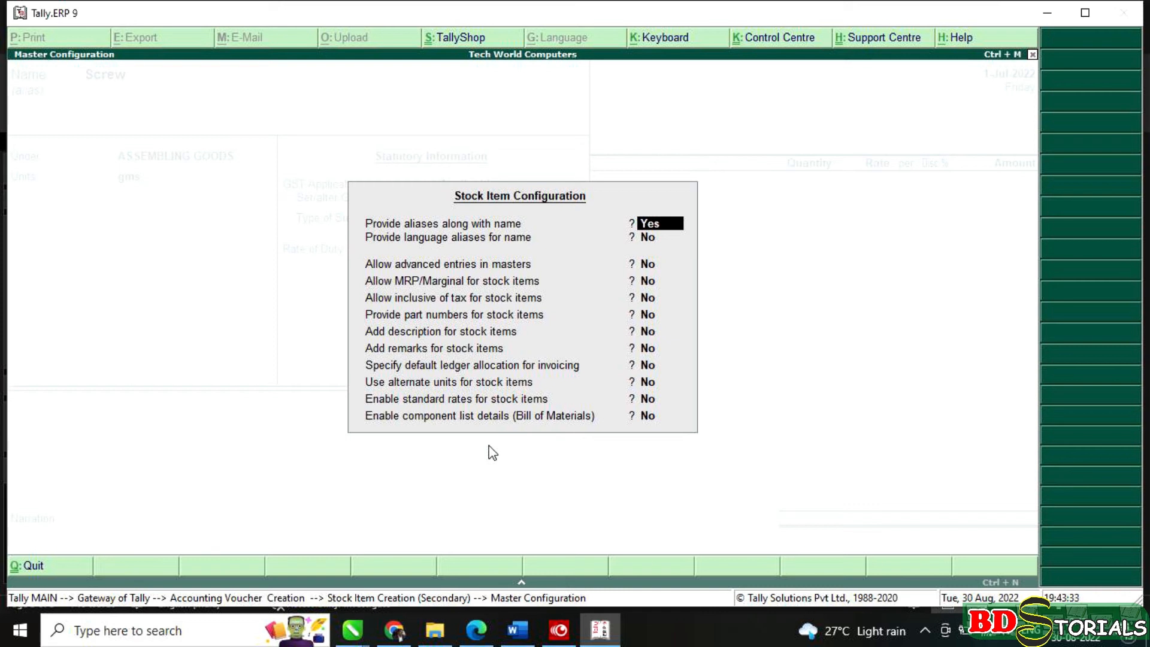
key(Down)
key(Down)
key(Down)
key(Down)
key(Down)
key(Down)
key(Down)
key(Down)
key(Down)
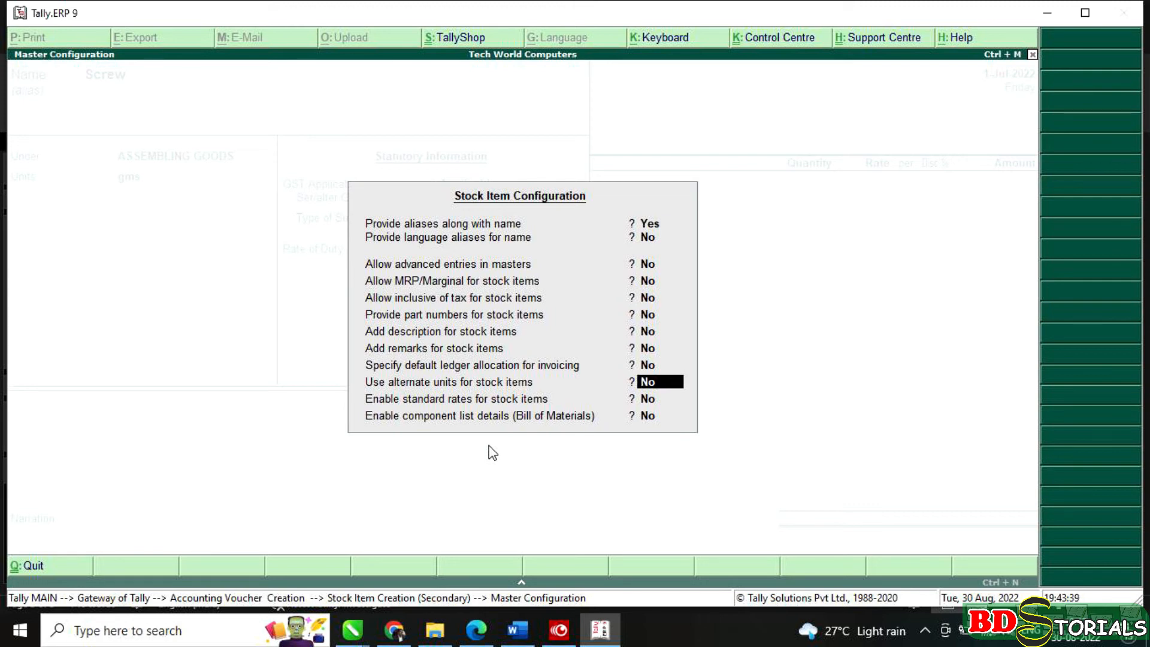
text(y)
key(Return)
key(Return)
key(Return)
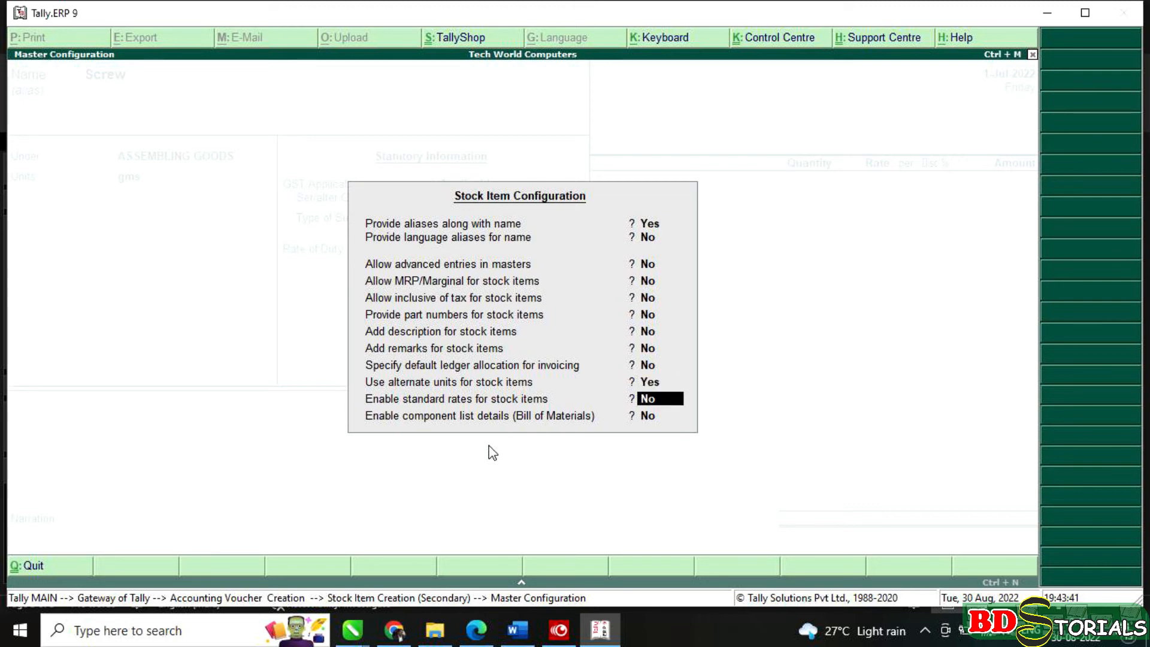
key(Return)
key(Return)
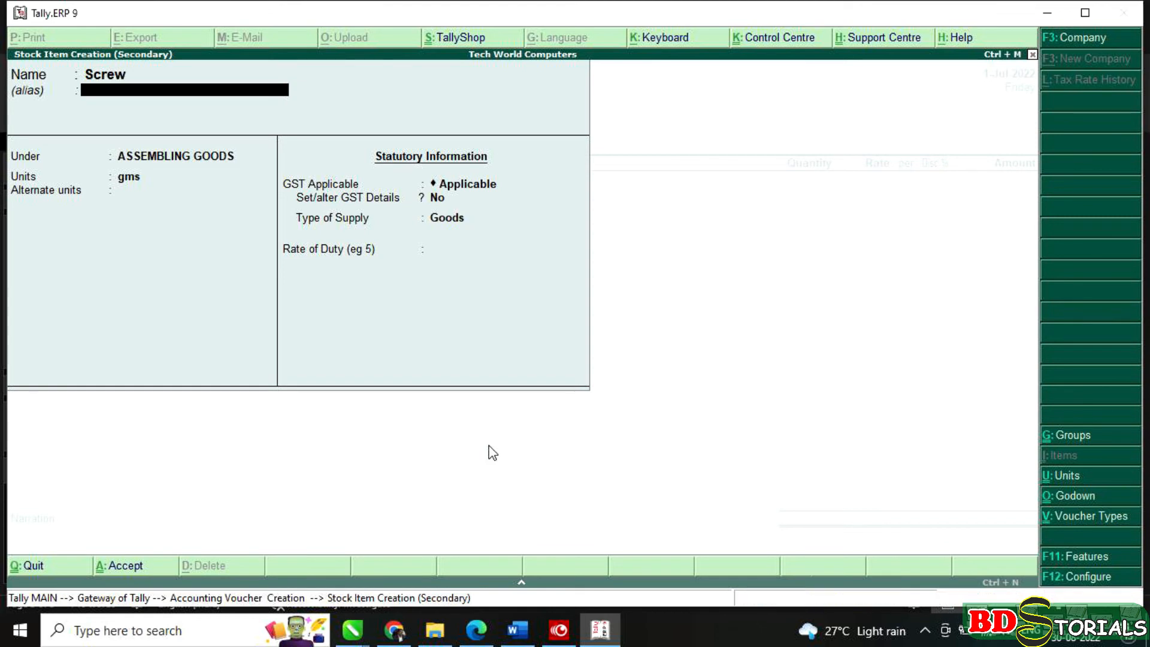
- Try kgs as the Screw item's unit with gms as its alternate unit
key(Return)
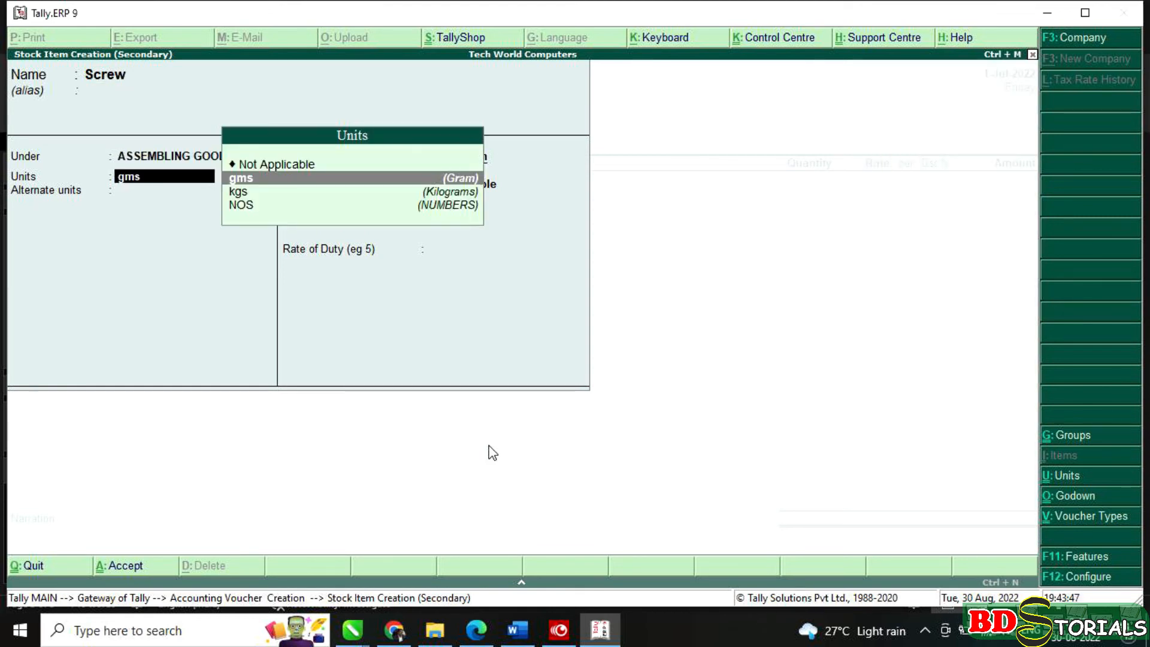
key(Down)
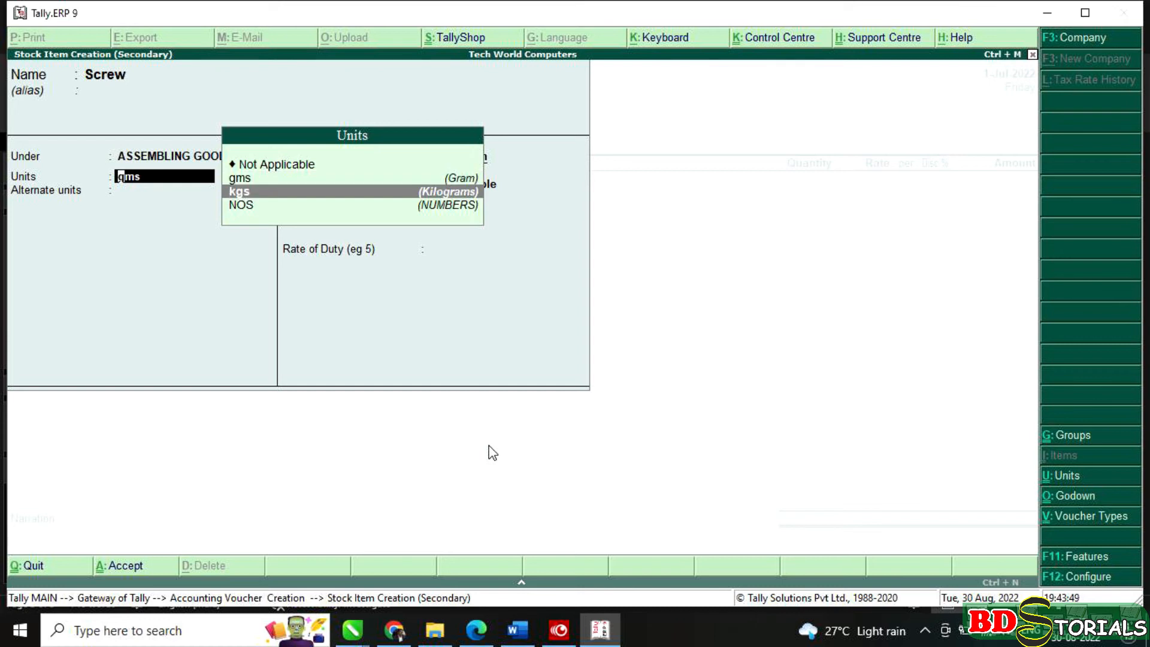
key(Up)
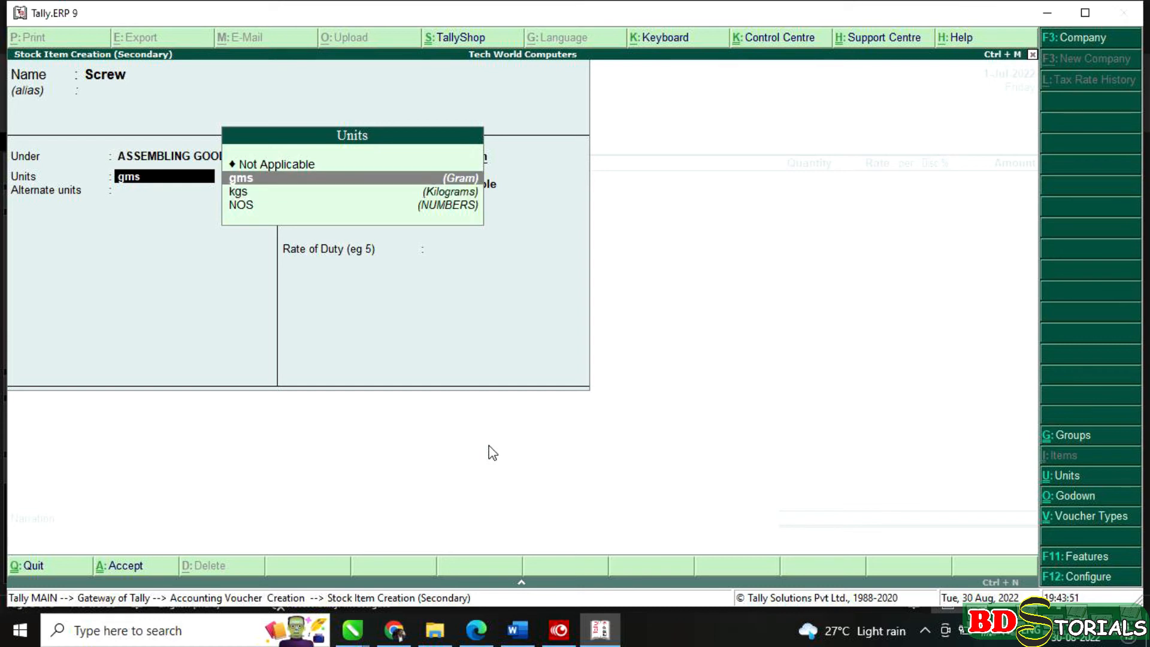
key(Down)
key(Return)
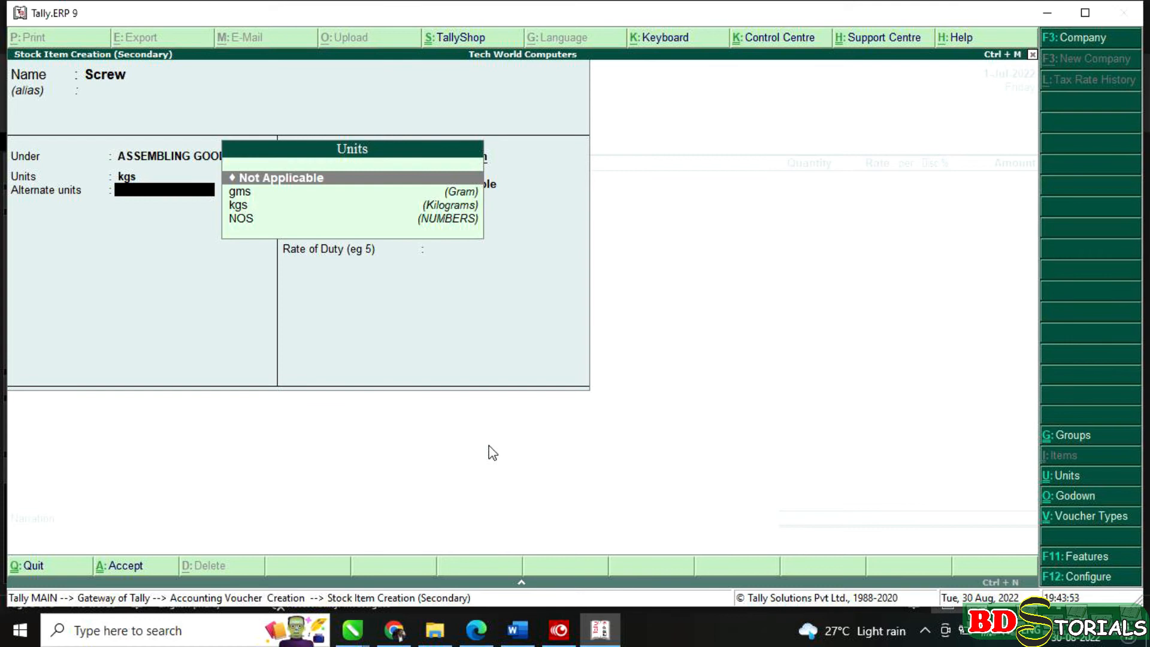
key(Down)
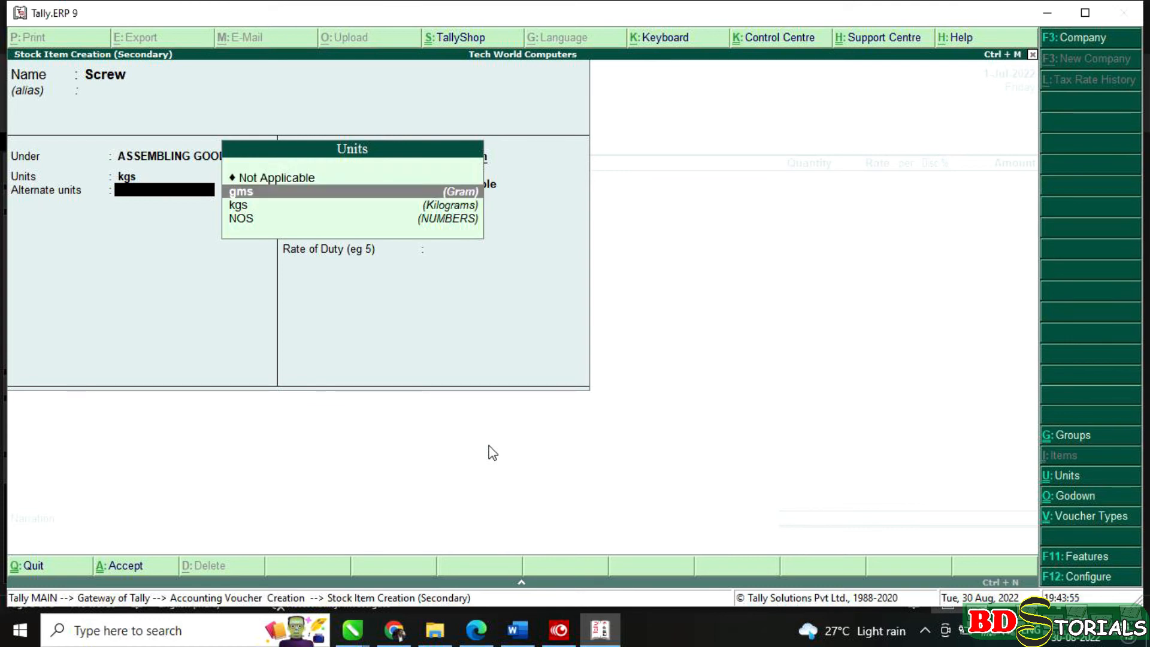
key(Return)
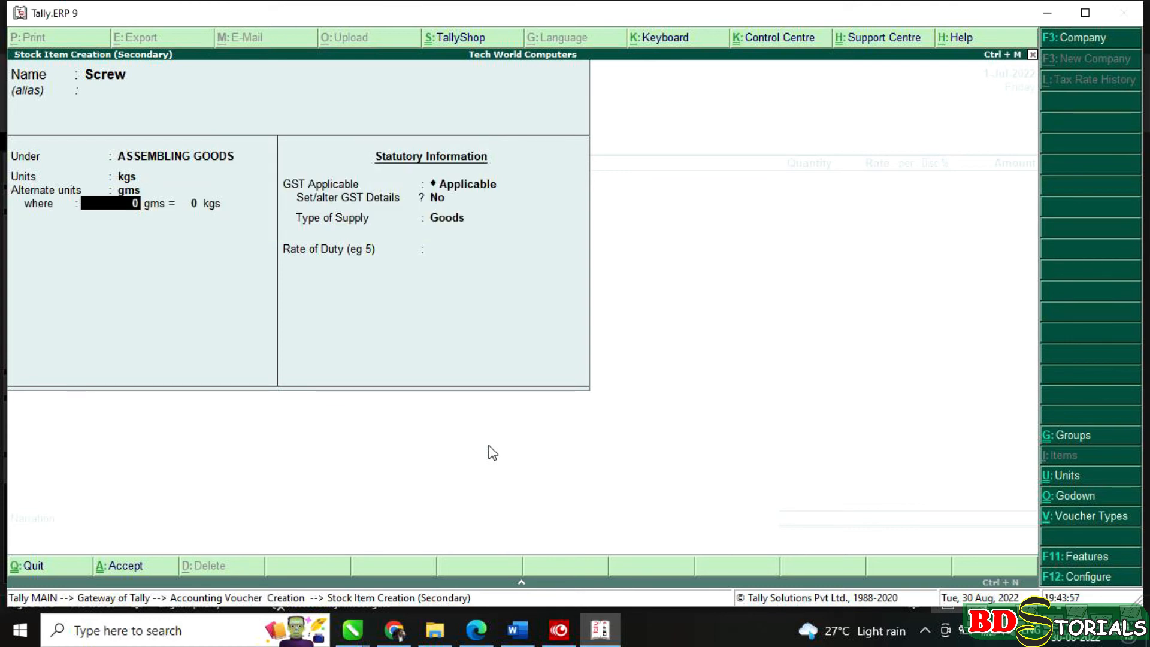
key(BackSpace)
key(BackSpace)
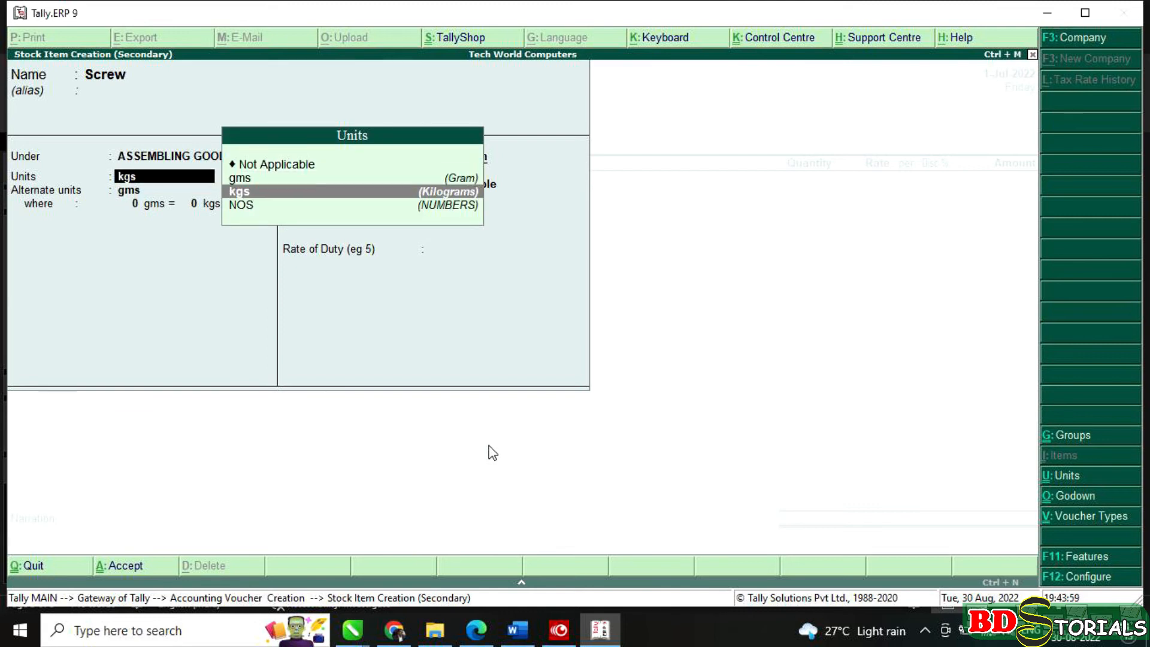
- Set the Screw item's unit to gms and its alternate unit to kgs, where 1 kgs equals 1000 gms
text(g)
key(Return)
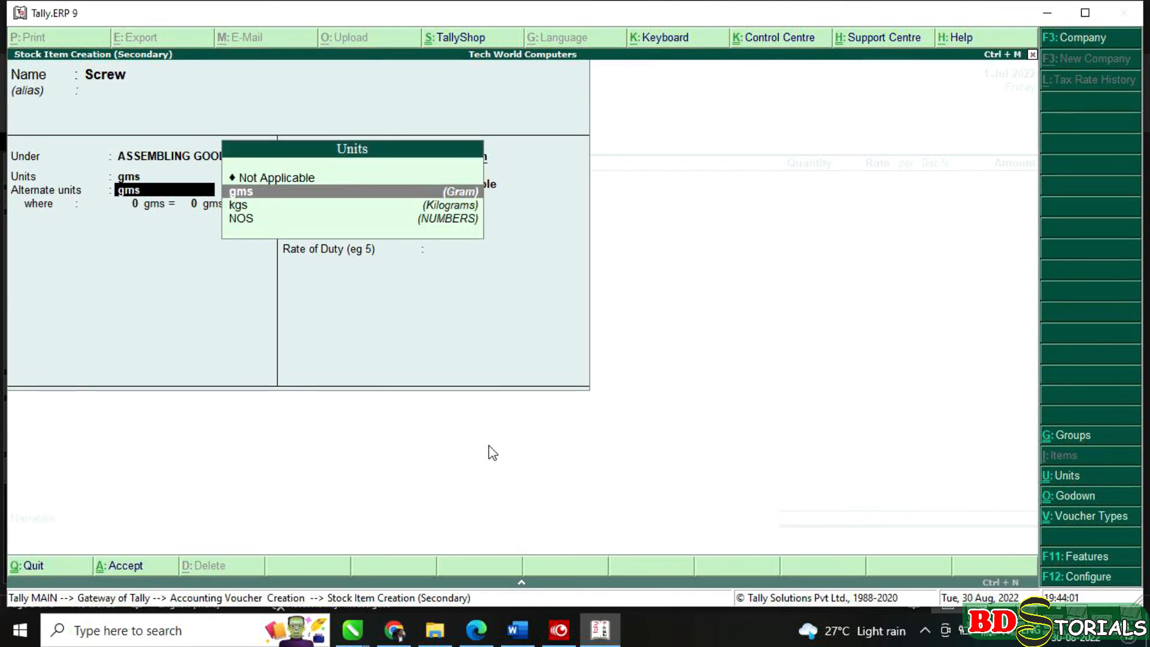
key(Down)
key(Return)
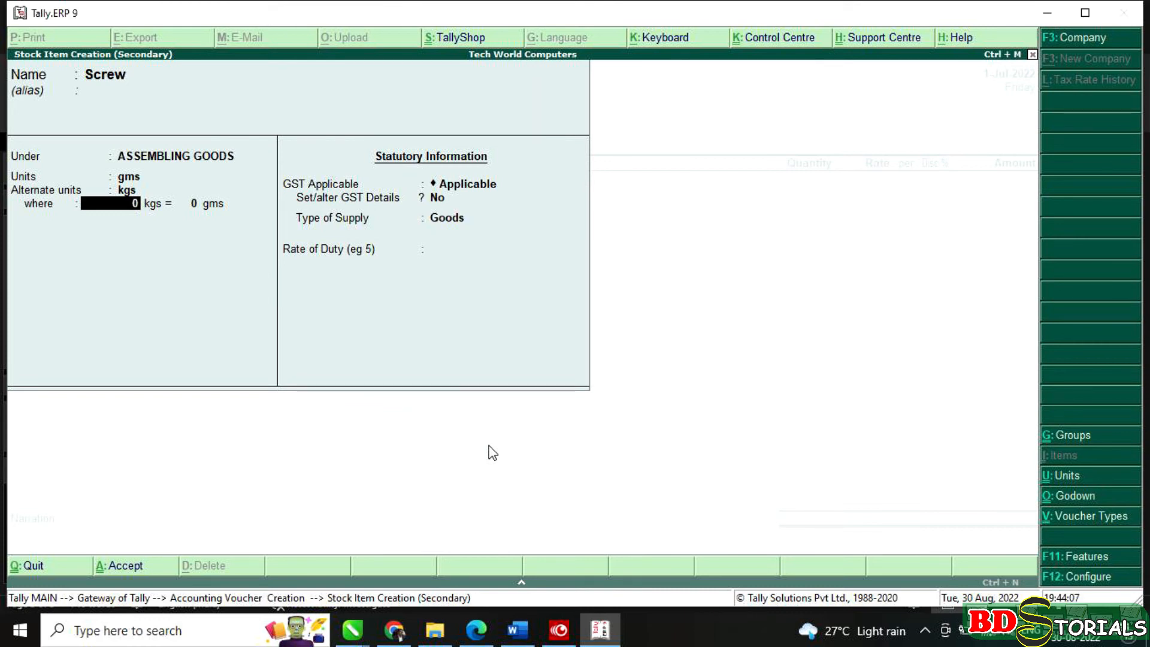
text(1)
key(Return)
text(1000)
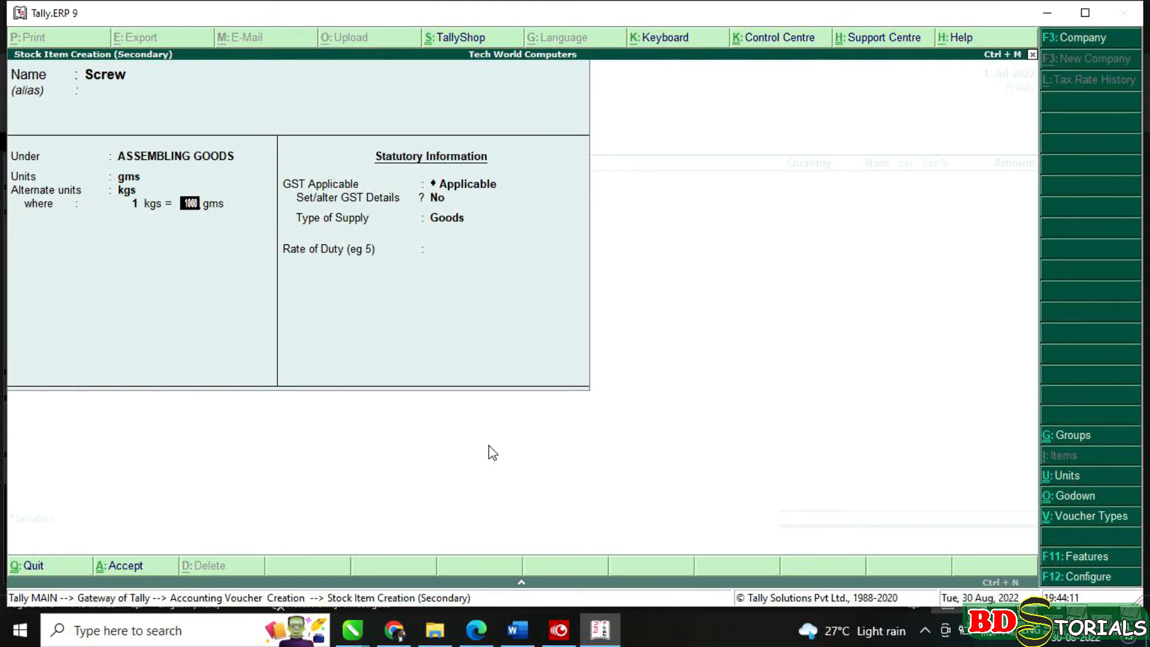
key(Return)
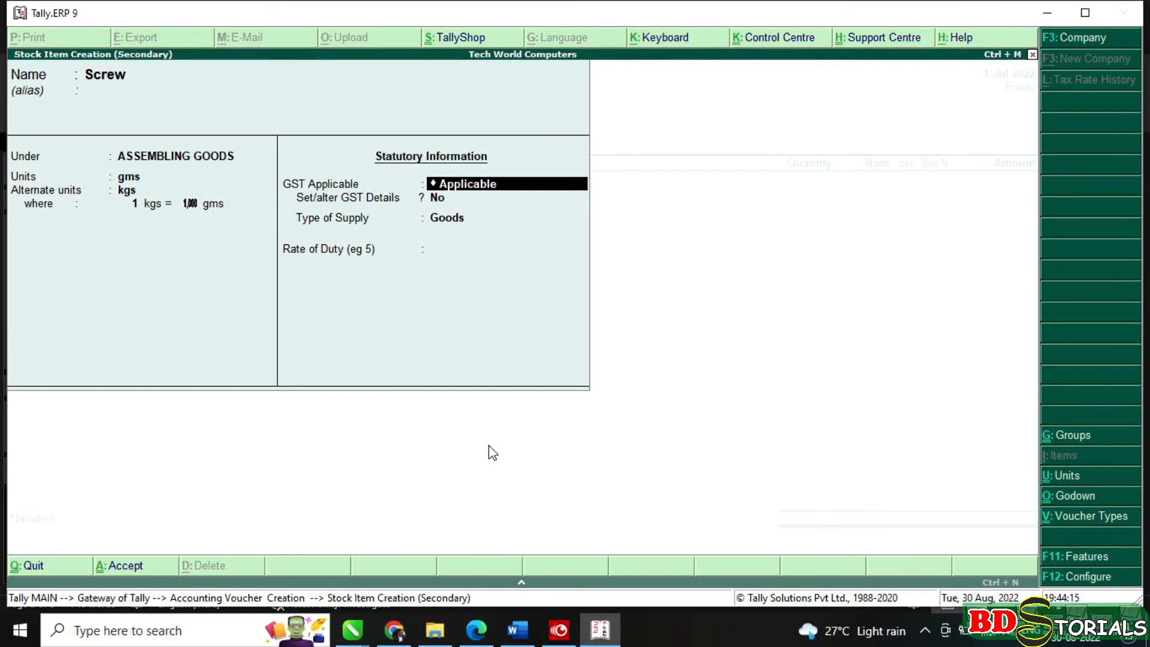
- Set the Screw item's GST details to taxable with 18% integrated tax and save the item
key(Return)
text(y)
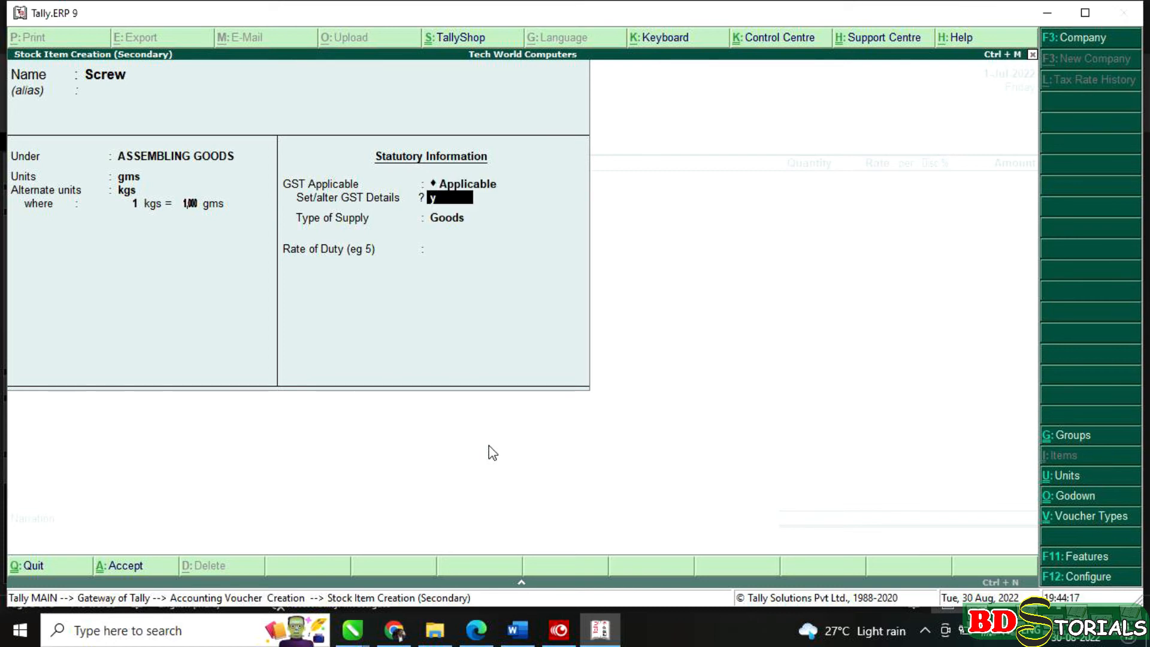
key(Return)
key(Return)
text(t)
key(Return)
text(18)
key(Return)
key(Return)
key(Return)
key(Return)
key(Return)
key(Return)
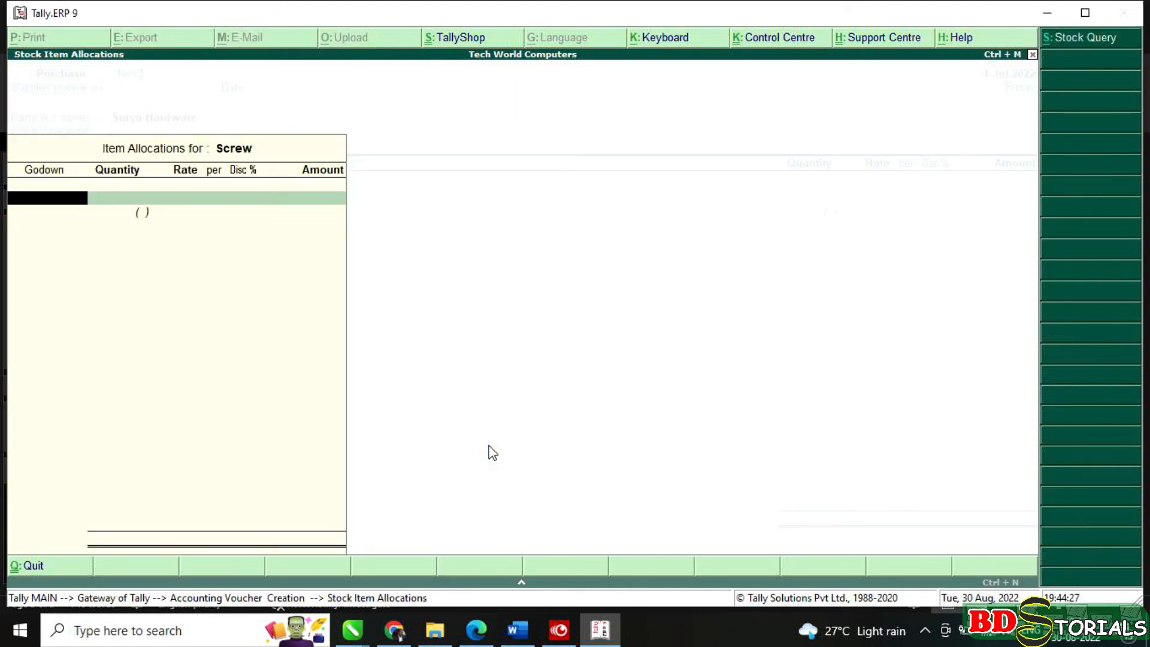
- Allocate 5000 gms of Screw to the JOB WORK MATERIALS godown
text(J)
key(Return)
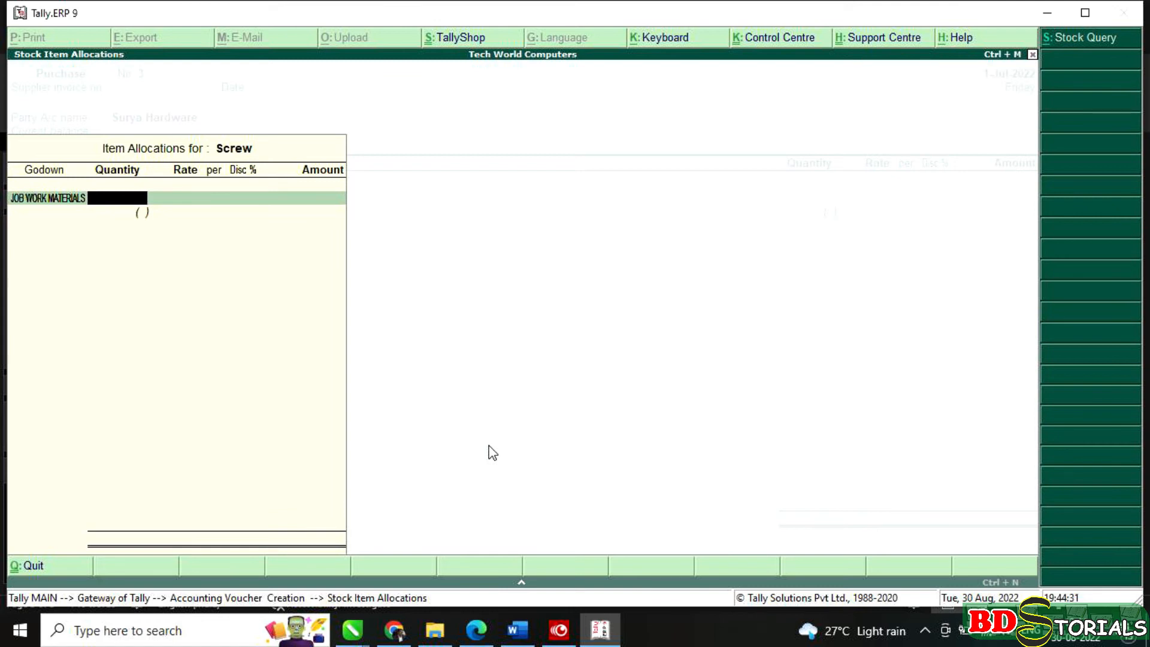
text(5000)
key(Return)
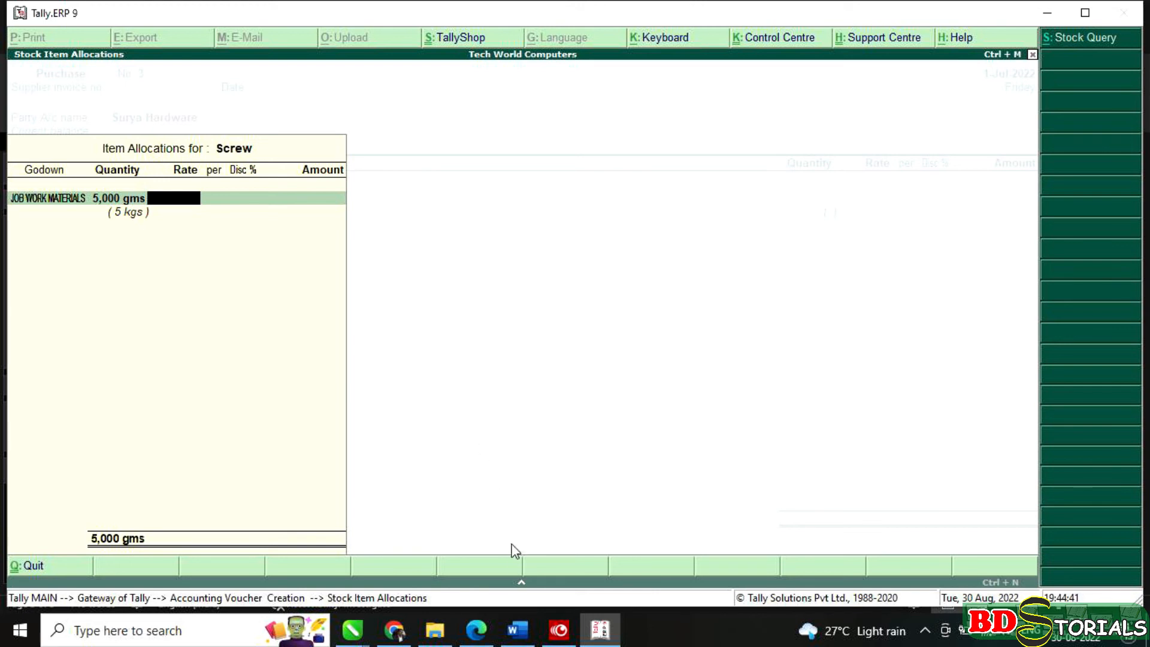
- Check the Screw rate in the Word project, then enter 600 per kgs in Tally and complete the Screw allocation
click(517, 629)
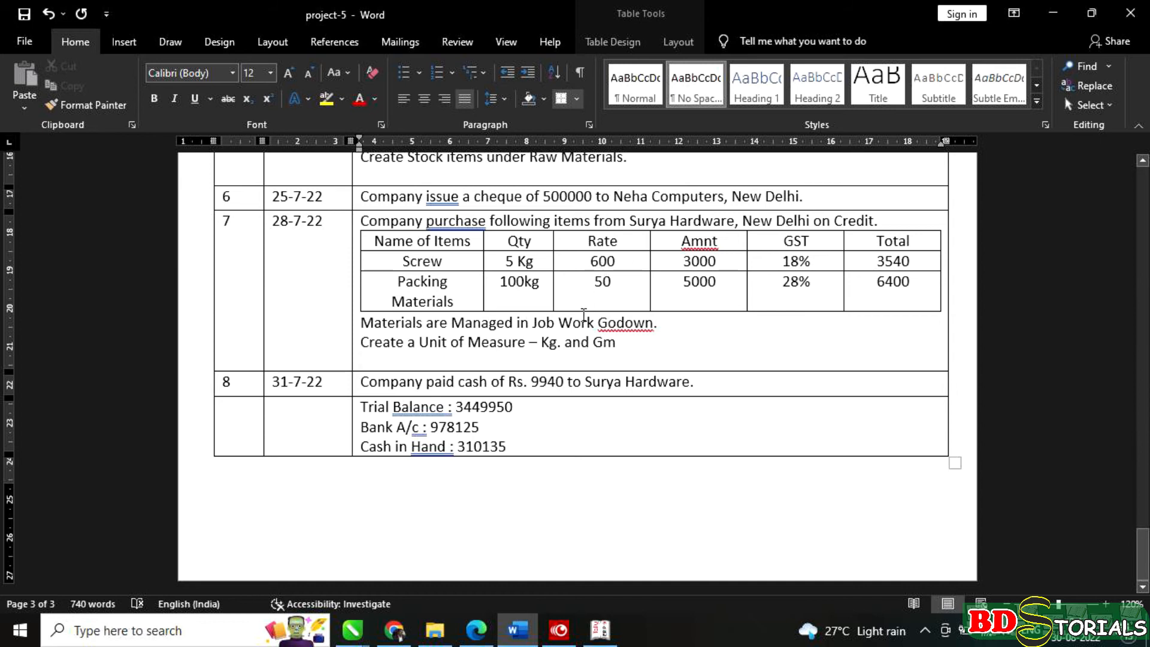
click(600, 630)
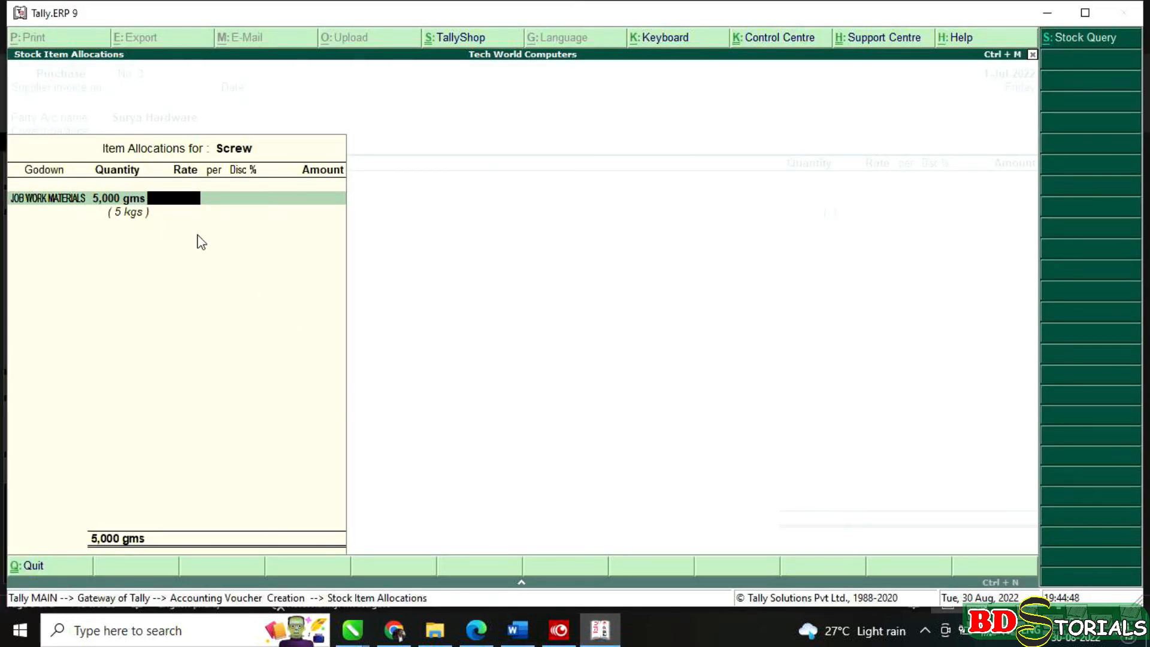
text(600)
key(Return)
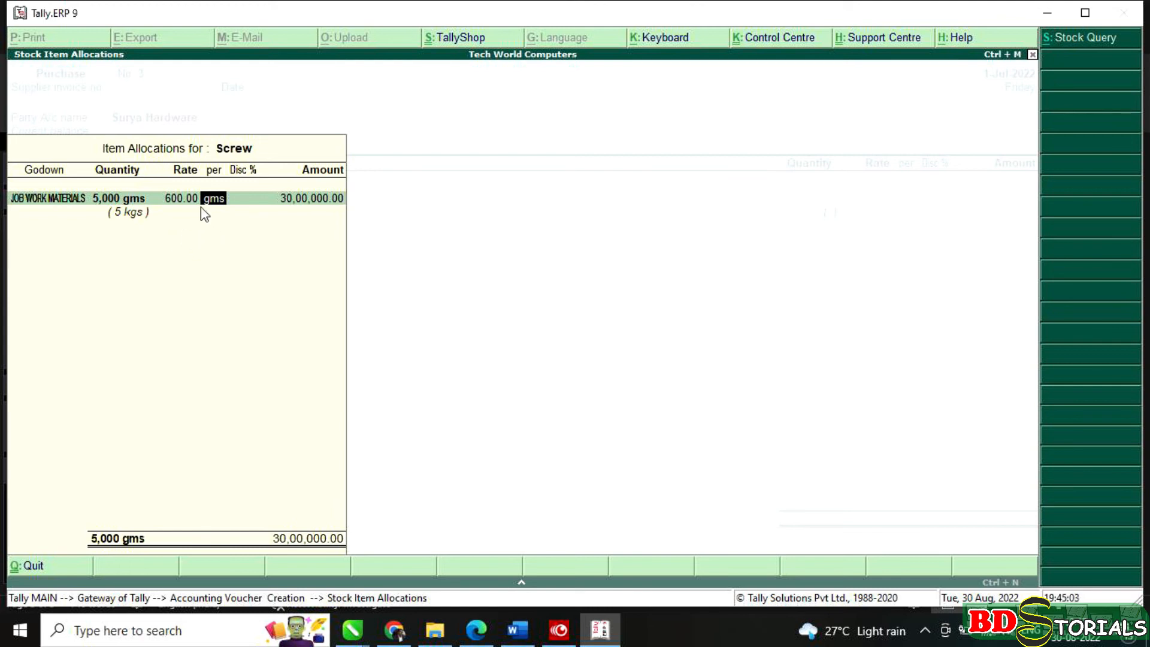
text(kg)
key(Return)
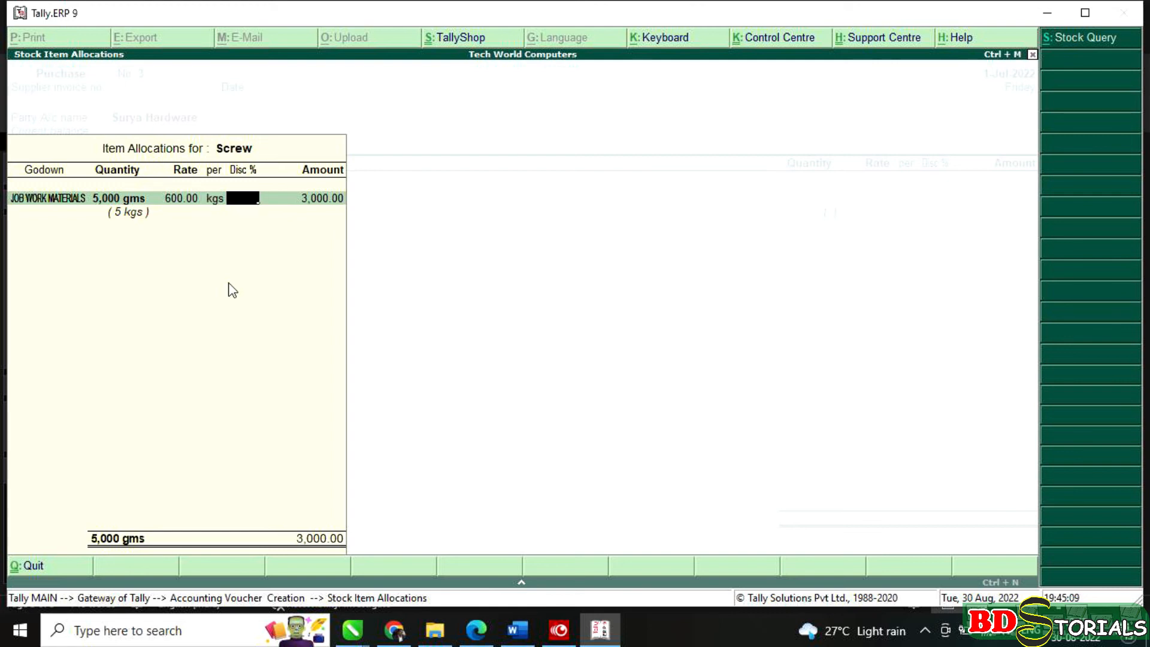
key(Return)
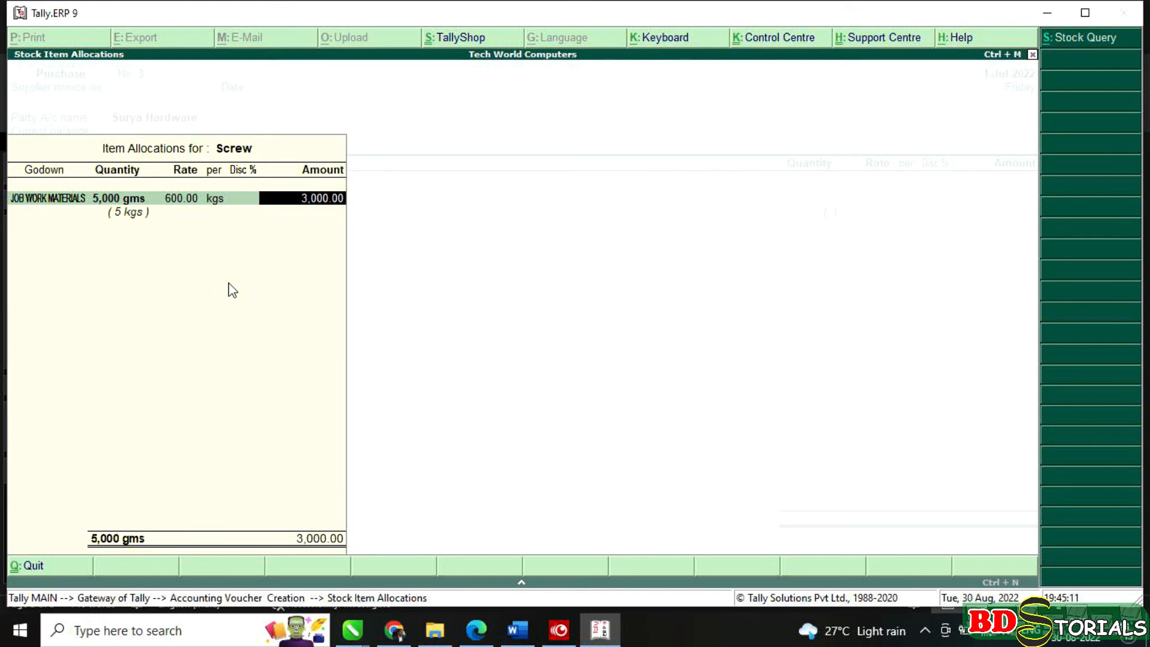
key(Return)
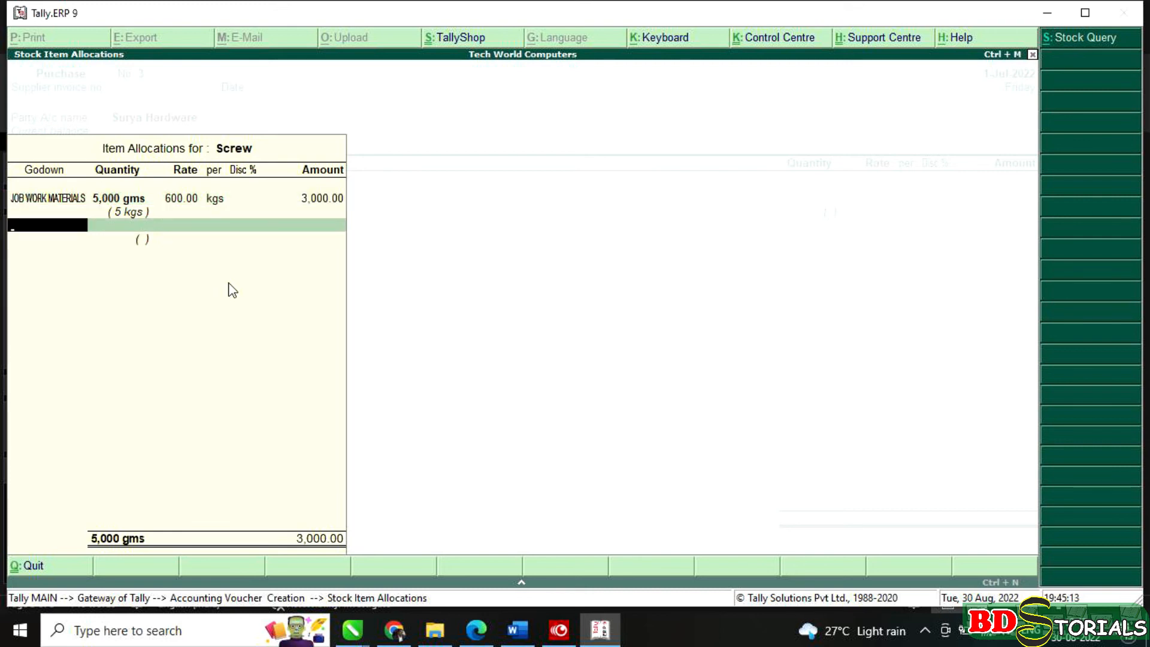
key(Return)
key(Return)
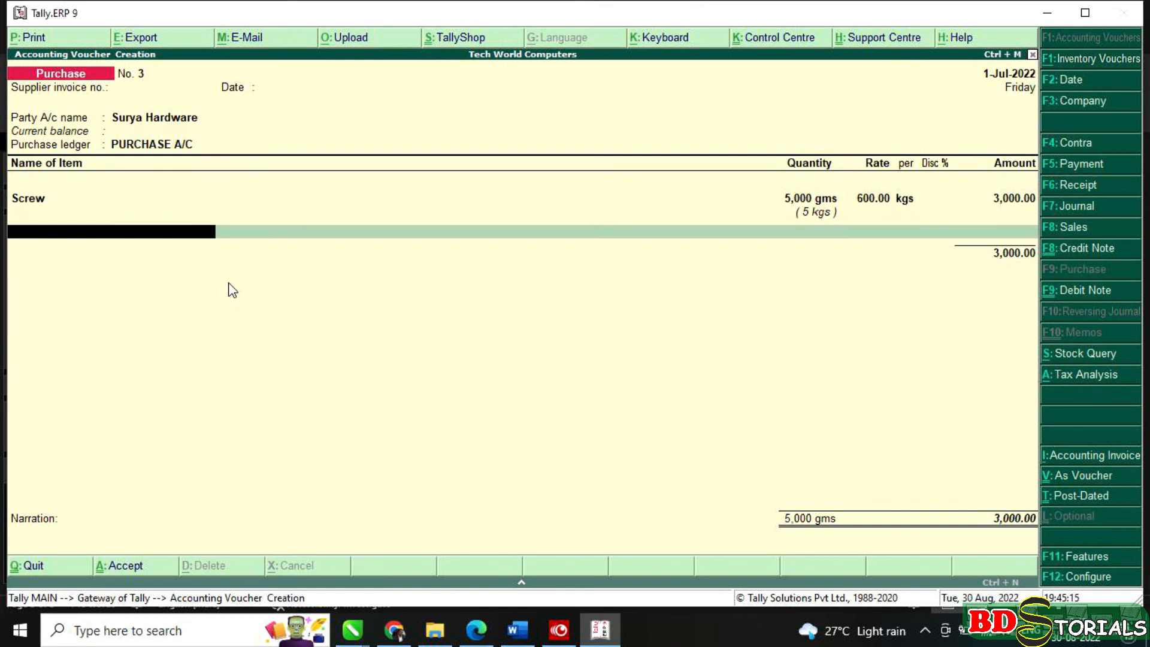
- Create a Packing Material stock item under ASSEMBLING GOODS with unit gms and alternate unit kgs, where 1 kgs equals 1000 gms
key(alt+c)
text(Pa)
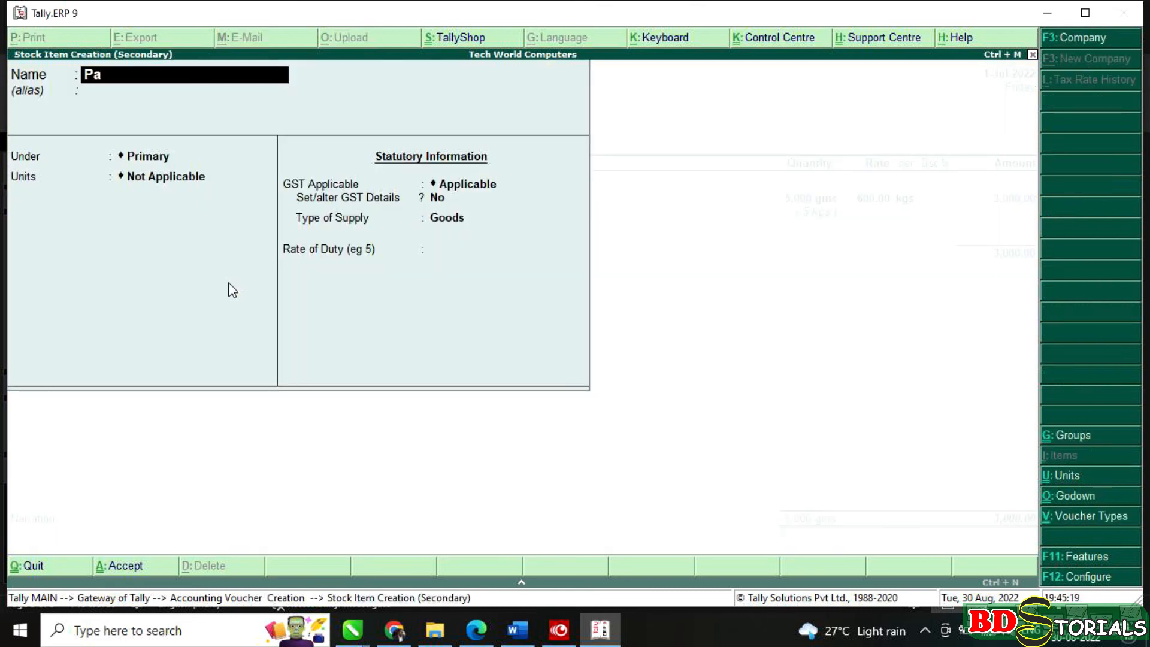
text(cking Materia)
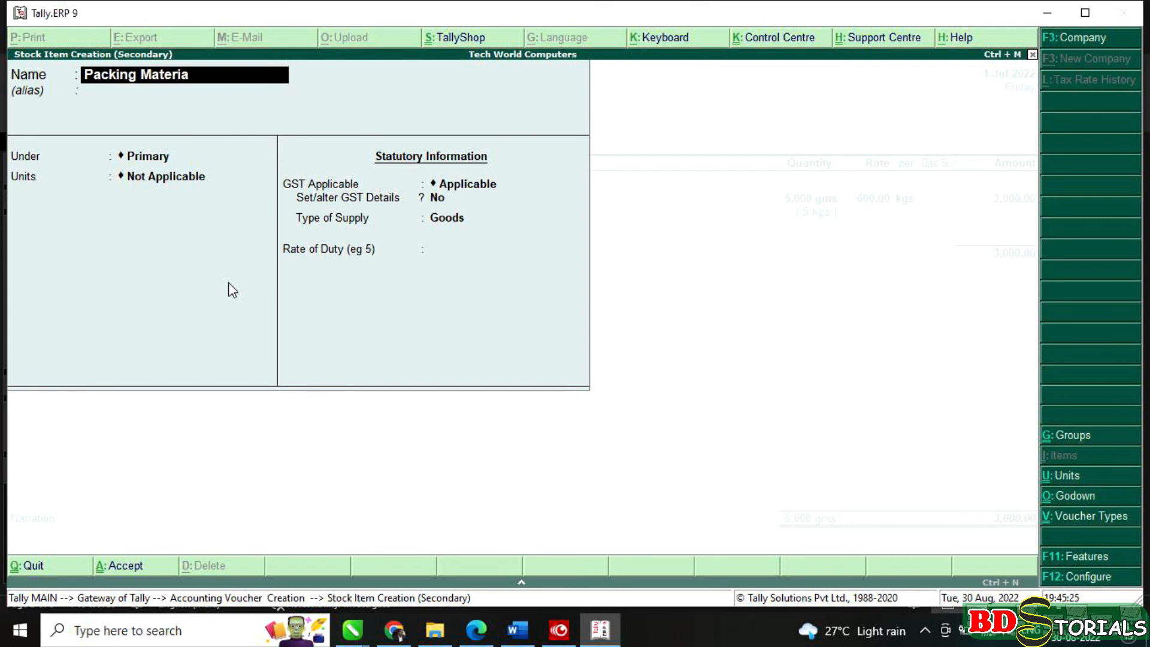
text(l)
key(Return)
key(Return)
key(Down)
key(Return)
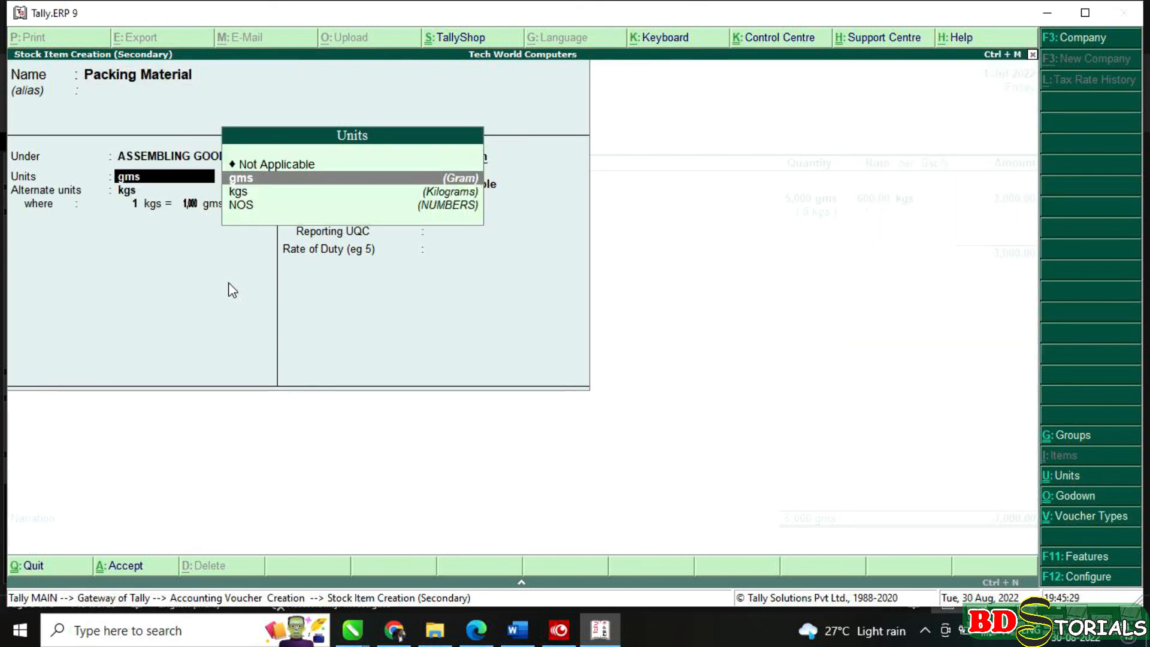
key(Return)
key(Return)
key(Return)
key(Return)
- Set the Packing Material item's GST details to taxable on value with 28% integrated tax
key(Return)
key(y)
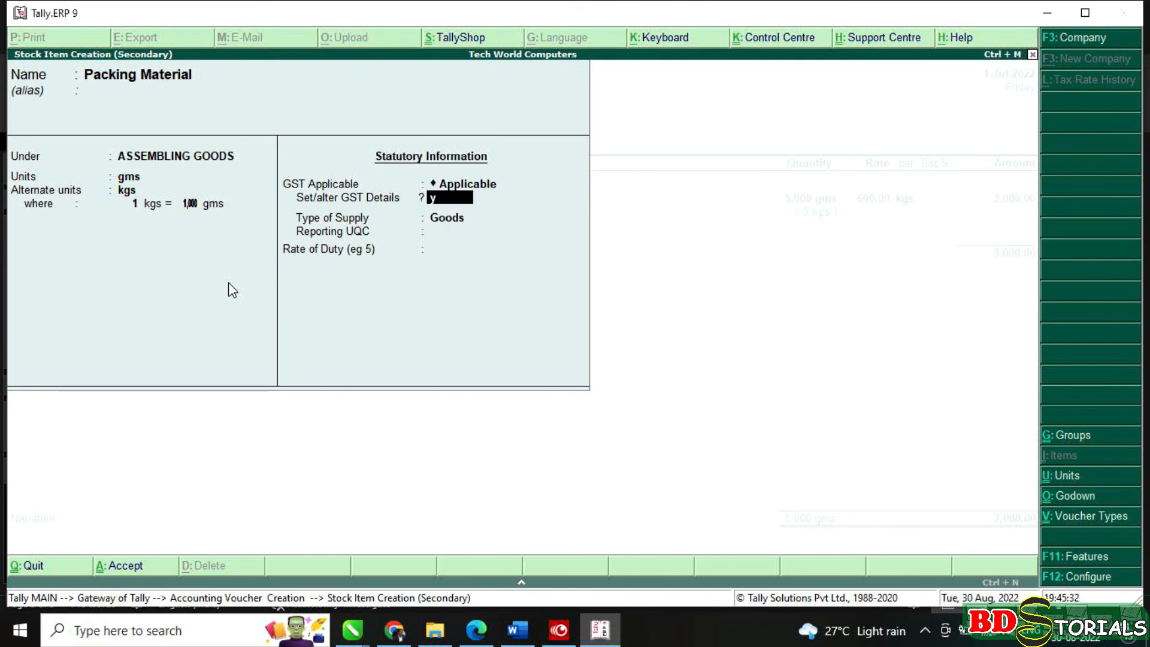
key(Return)
key(Return)
text(t)
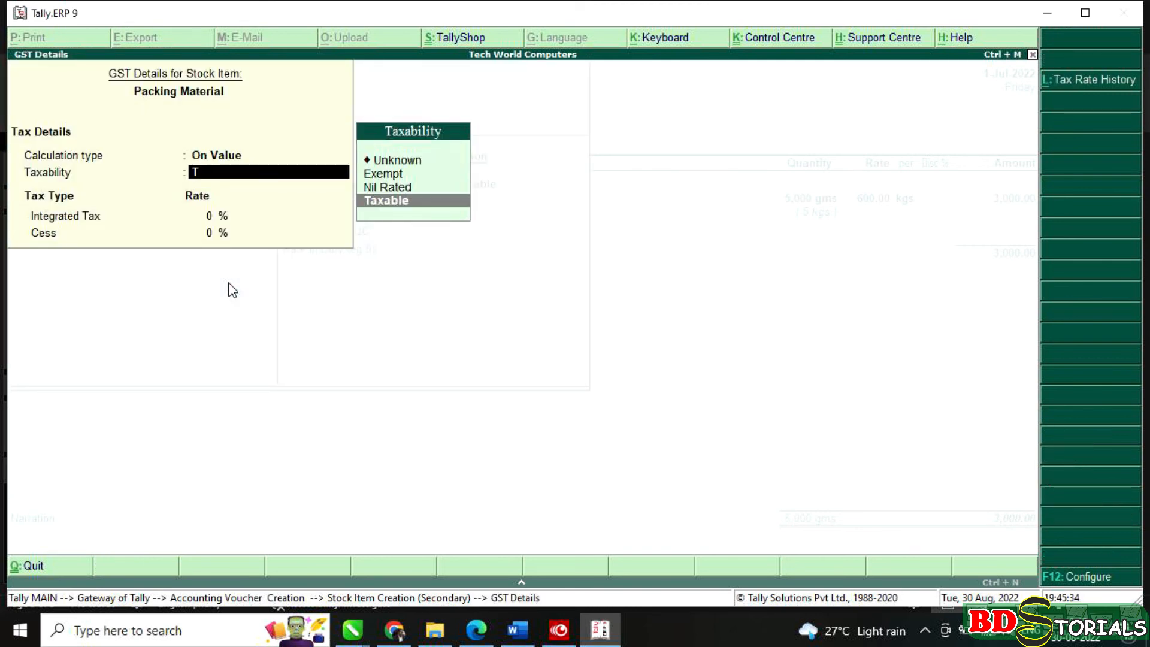
key(Return)
text(28)
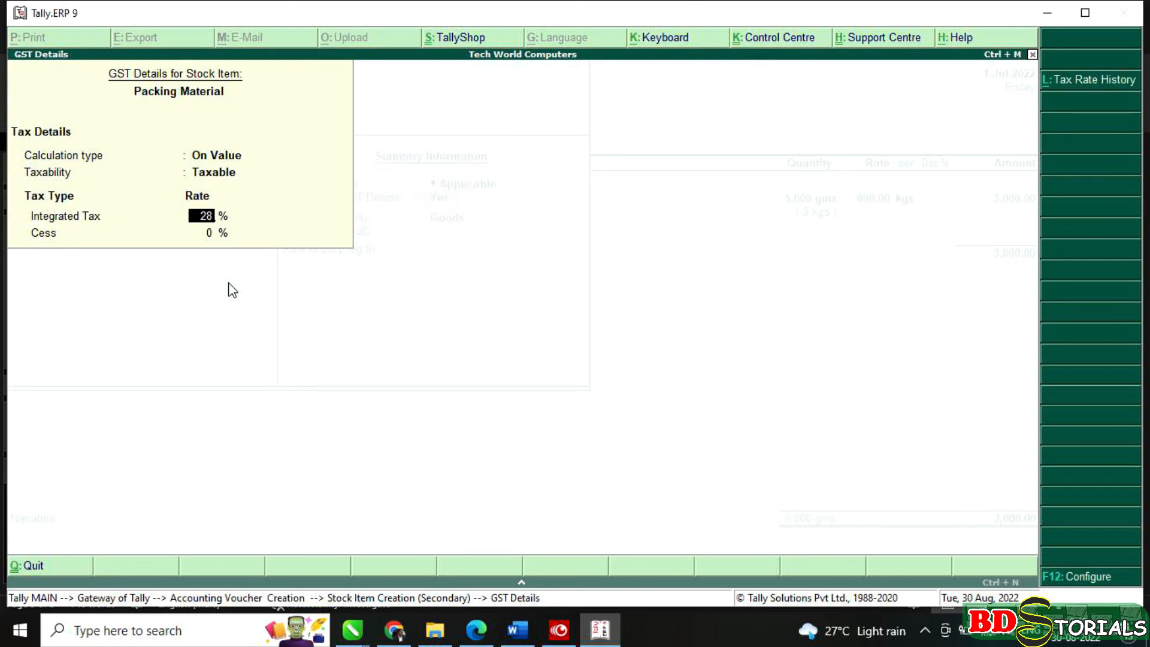
key(Return)
key(Return)
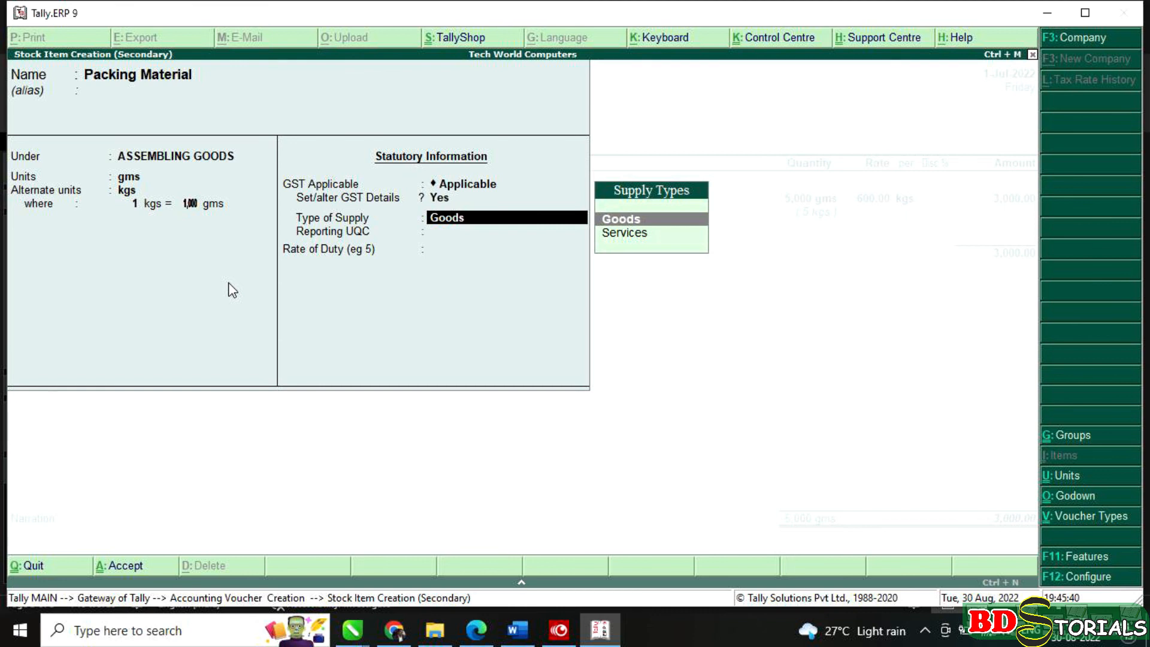
- Keep Goods as Packing Material's supply type, set its reporting UQC to GMS-GRAMMES and save the item
key(Return)
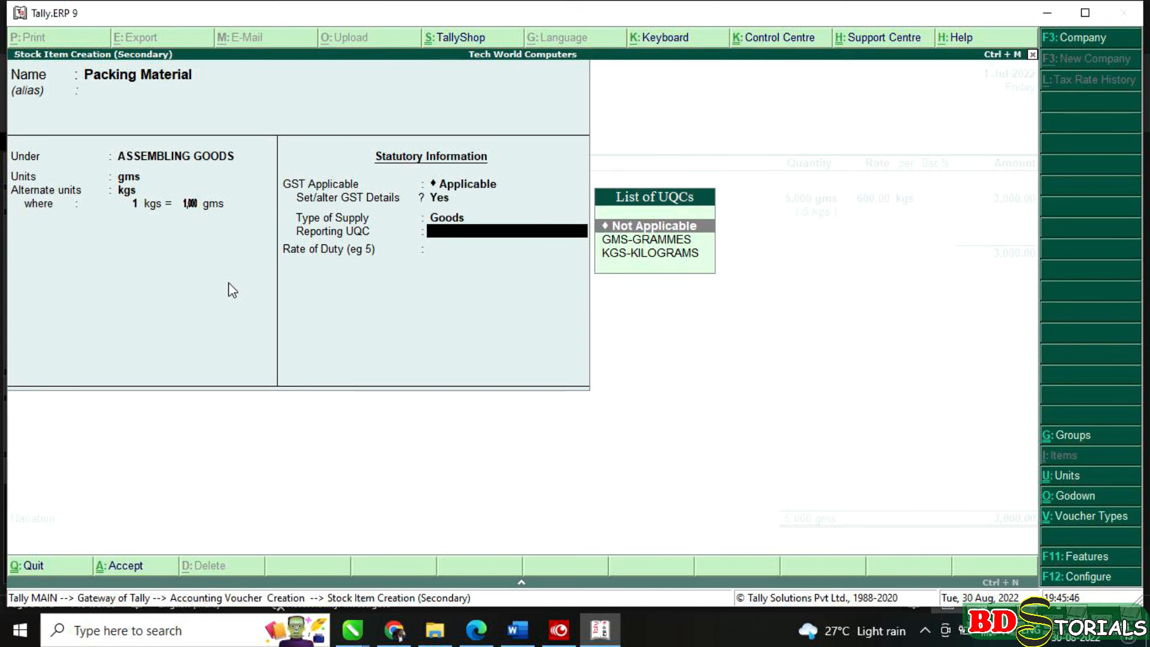
key(Down)
key(Return)
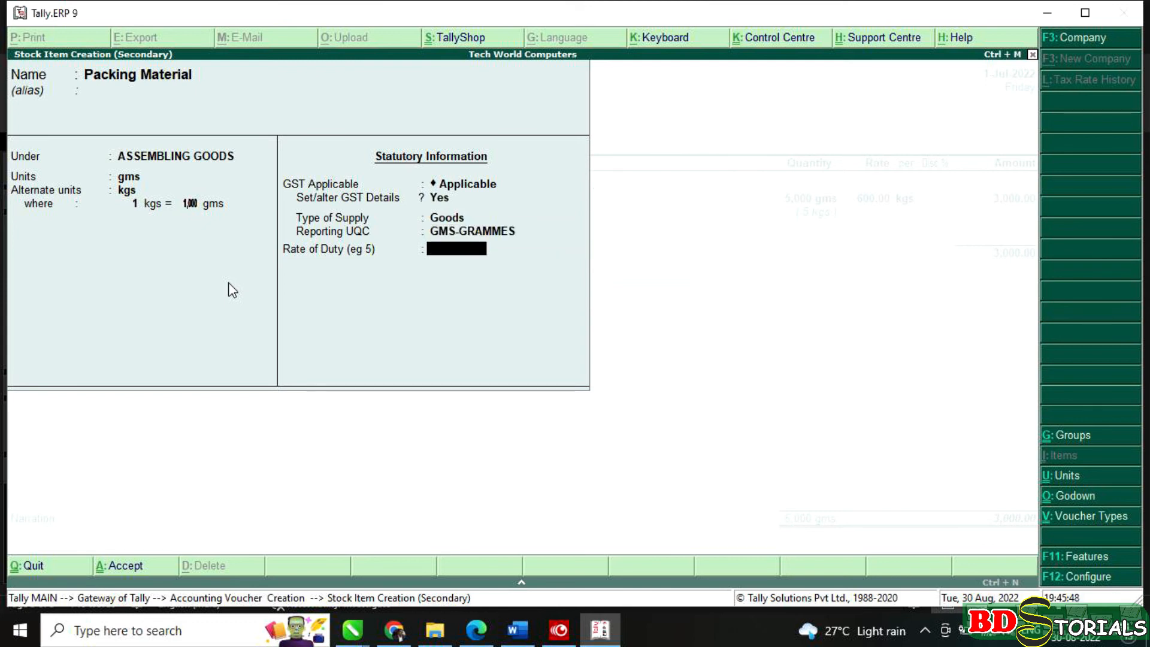
key(Return)
key(Return)
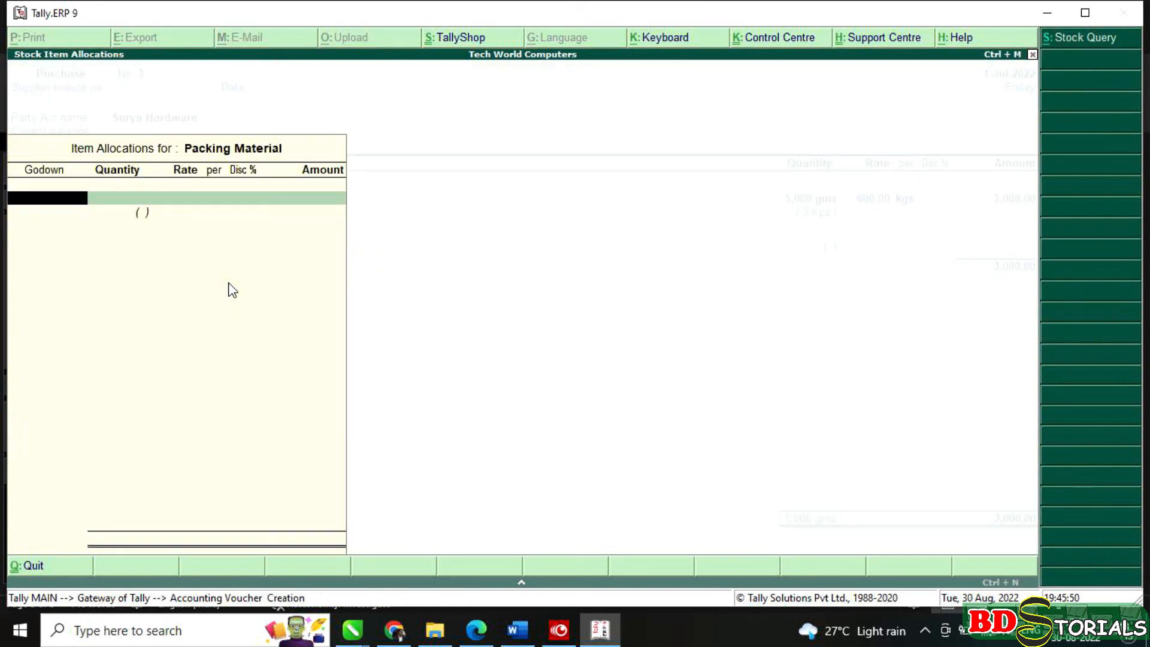
- Allocate Packing Material to the JOB WORK MATERIALS godown, check its quantity in the Word project and enter 100 kg in Tally
text(J)
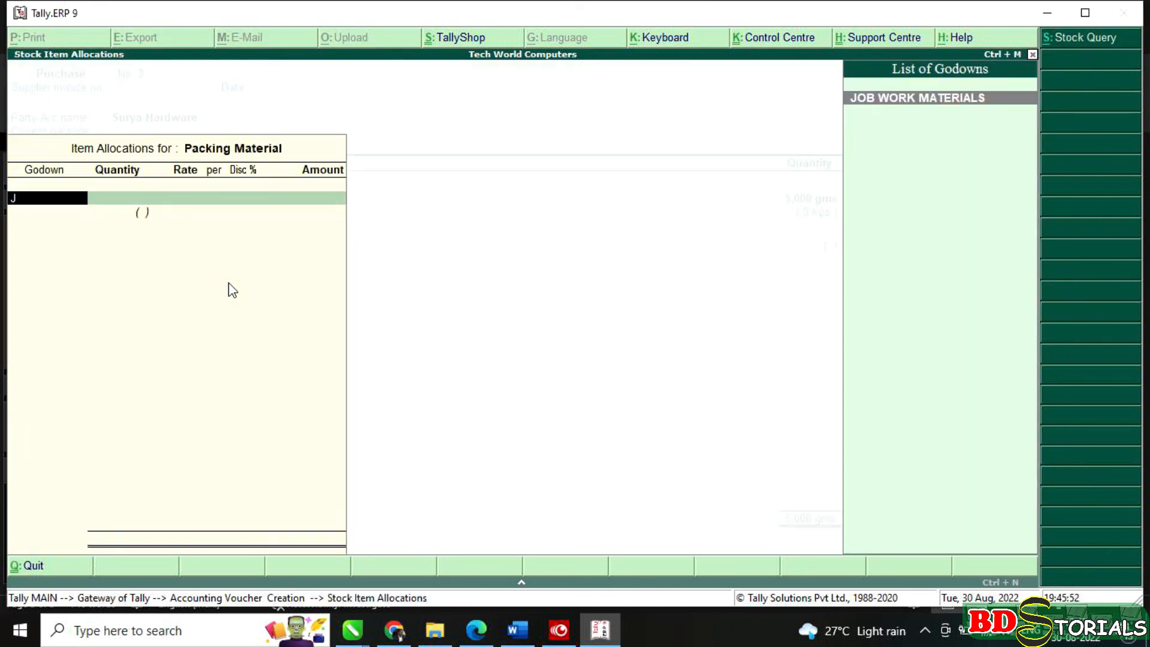
key(Return)
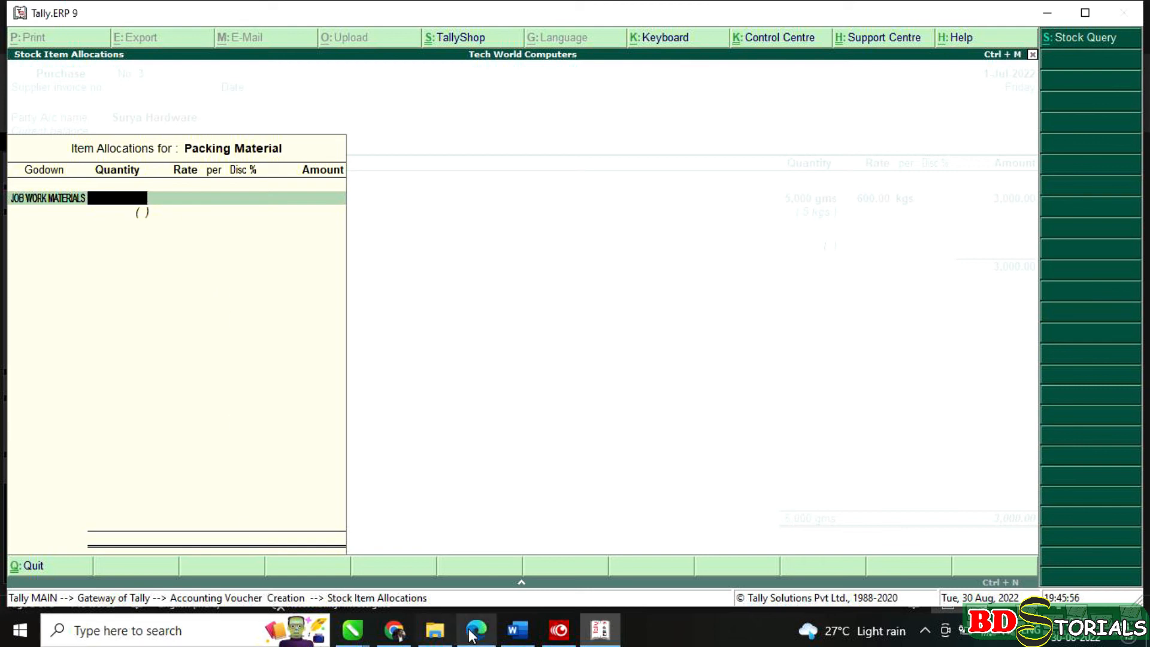
click(513, 636)
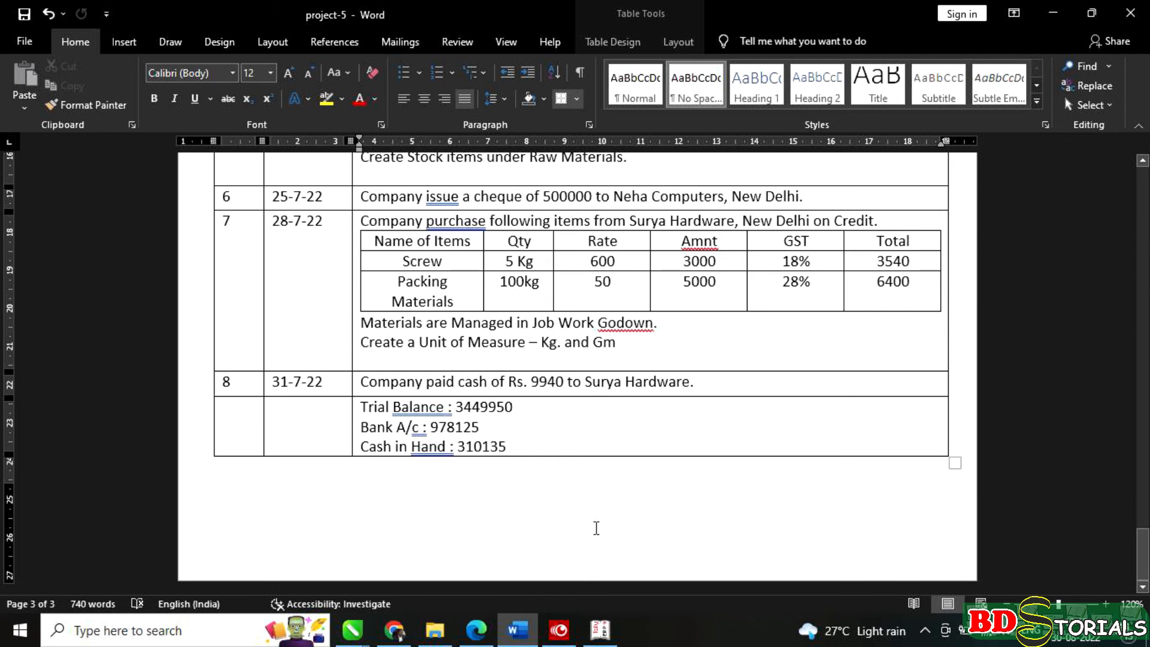
click(600, 630)
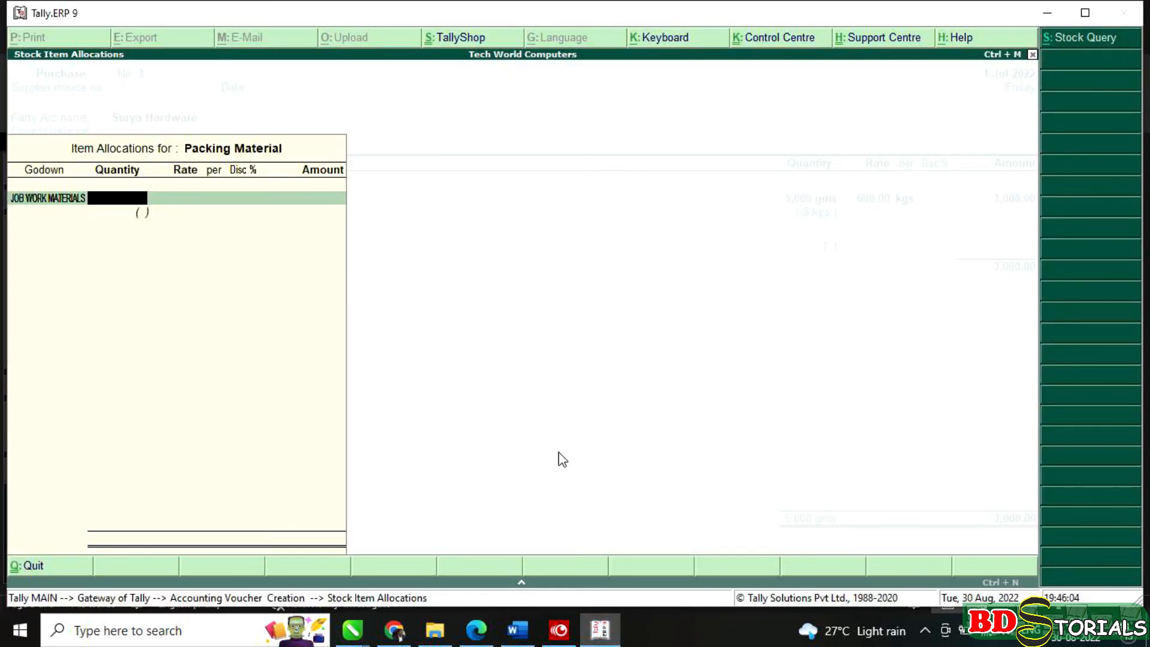
text(100 kg)
key(Return)
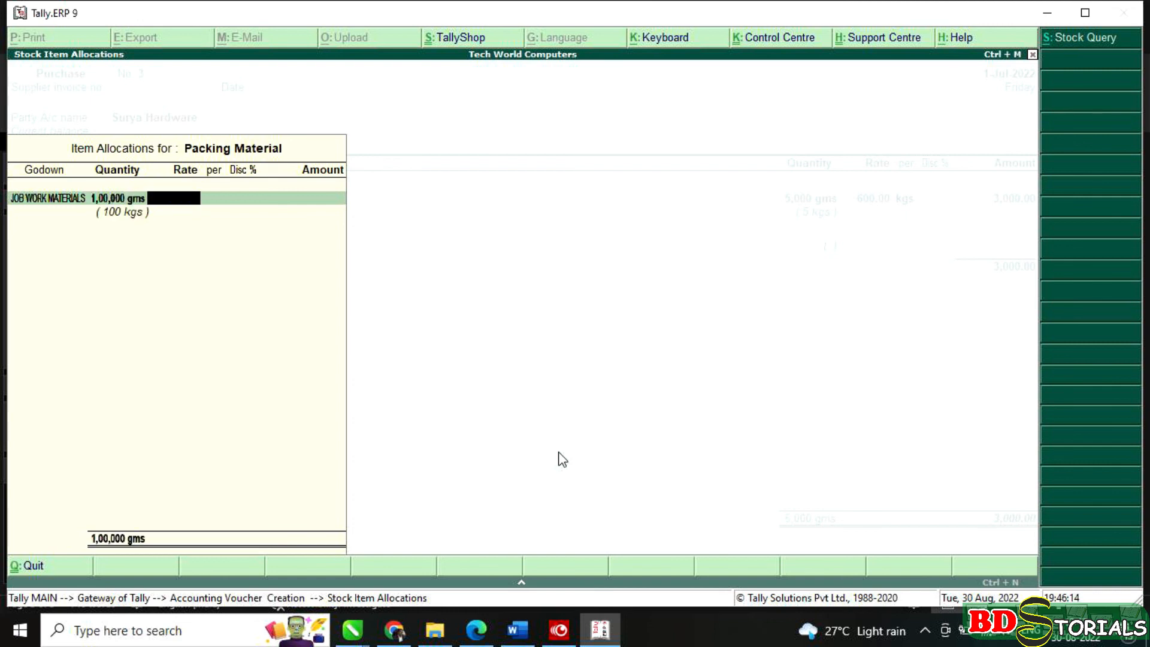
- Set Packing Material's rate to 50 per kgs with no discount, then complete its allocation and the voucher's item list
text(50)
key(Return)
text(kg)
key(Return)
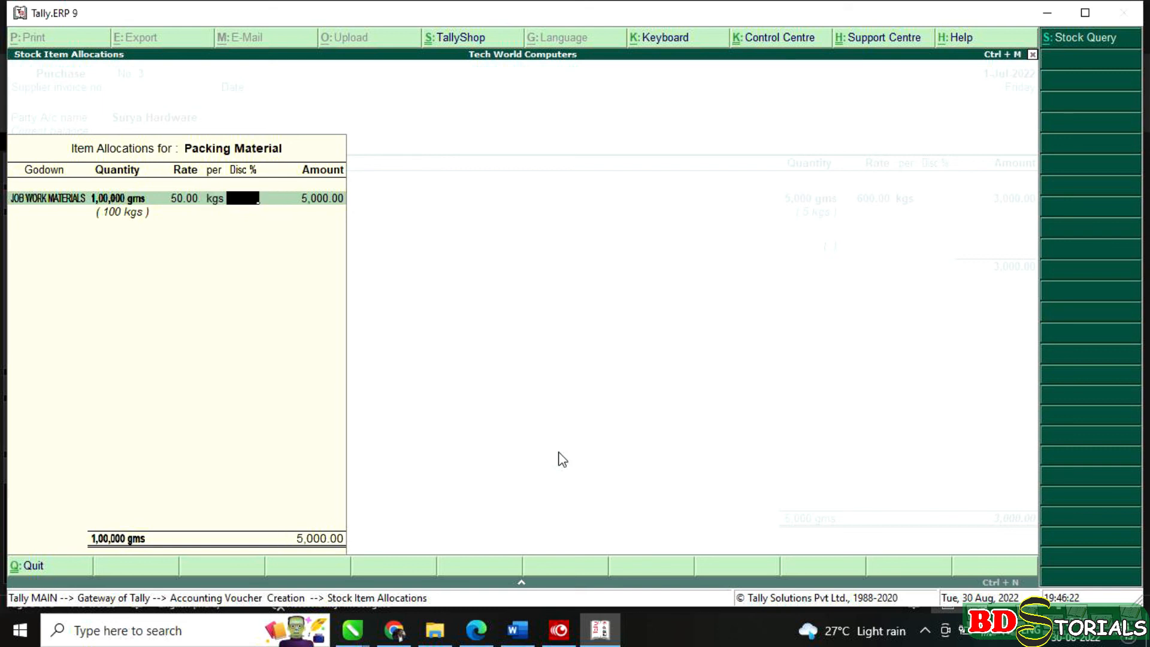
key(Return)
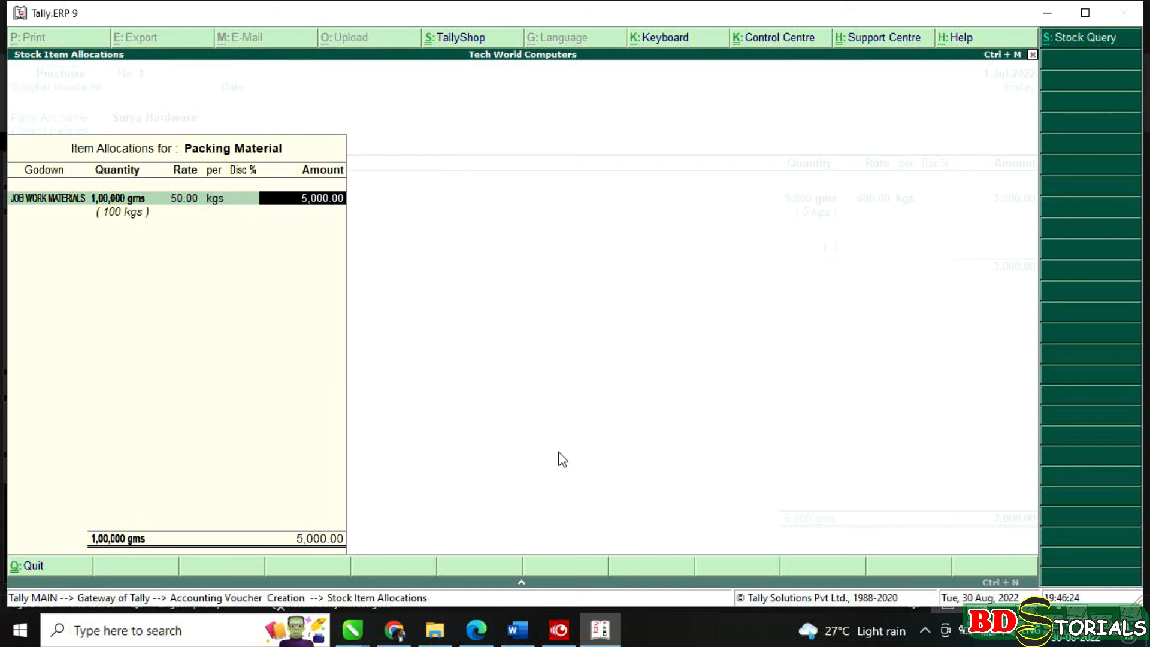
key(Return)
key(Return)
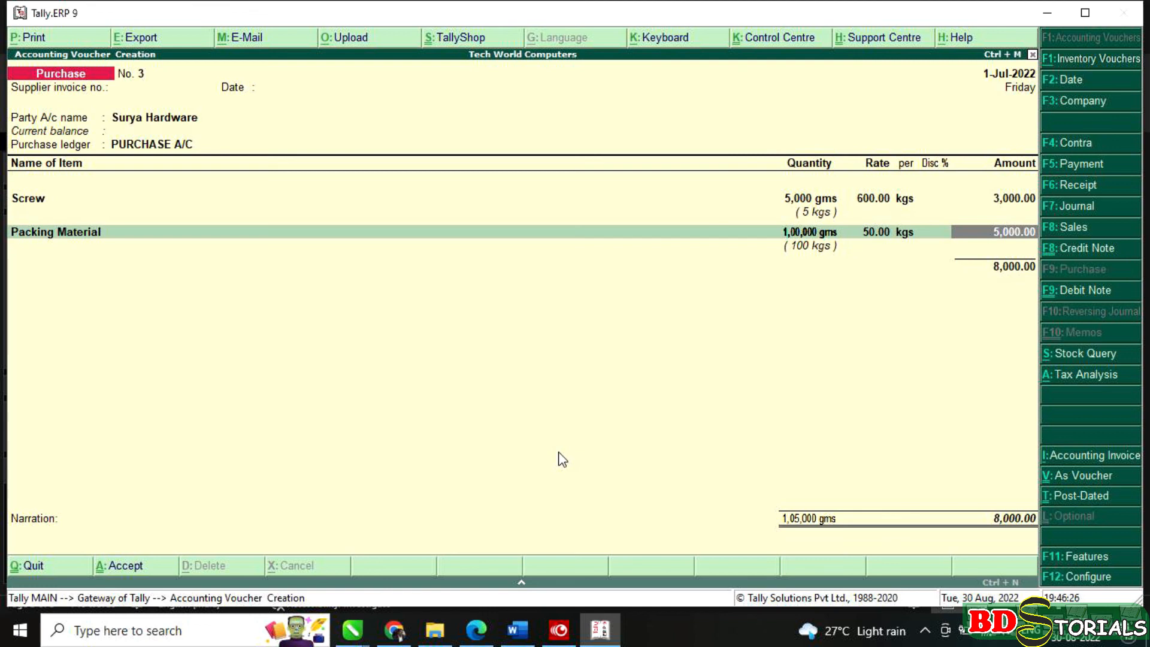
key(Return)
key(Return)
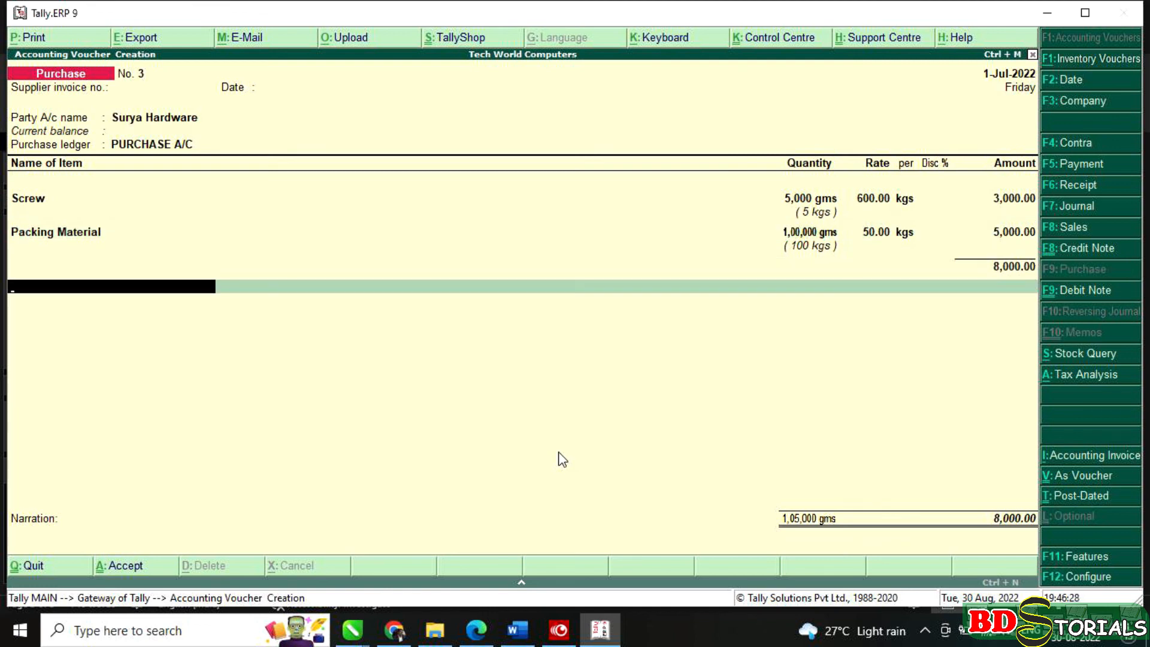
- Add the CGST and SGST ledgers to the purchase voucher with their calculated amounts
text(CG)
key(Return)
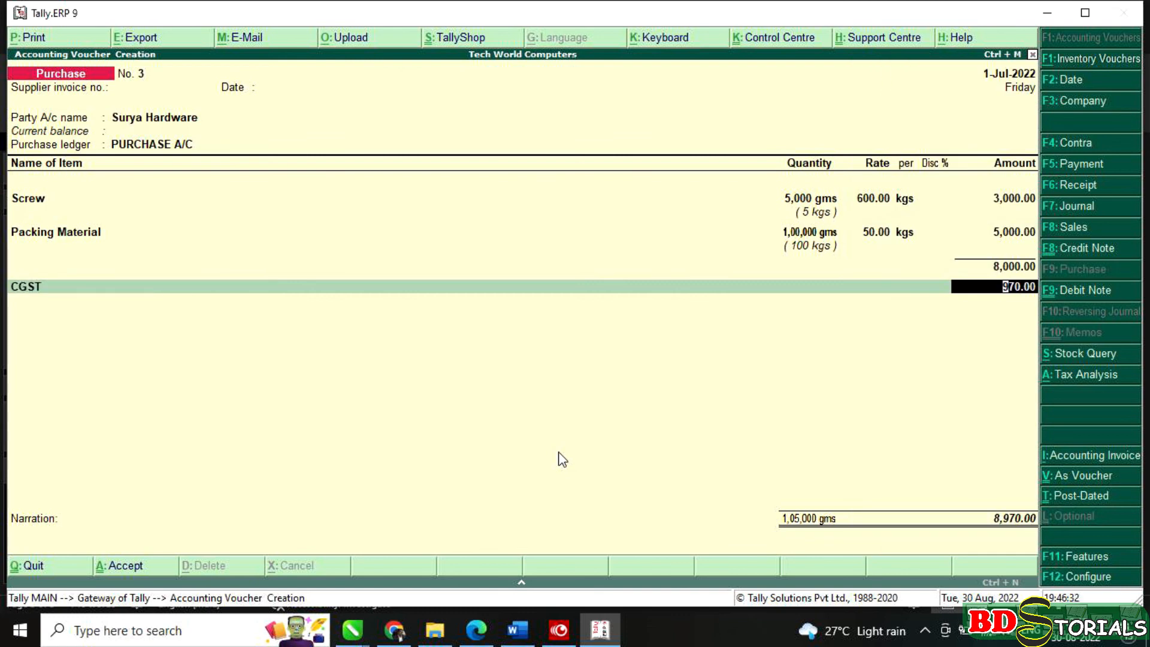
key(Return)
text(S)
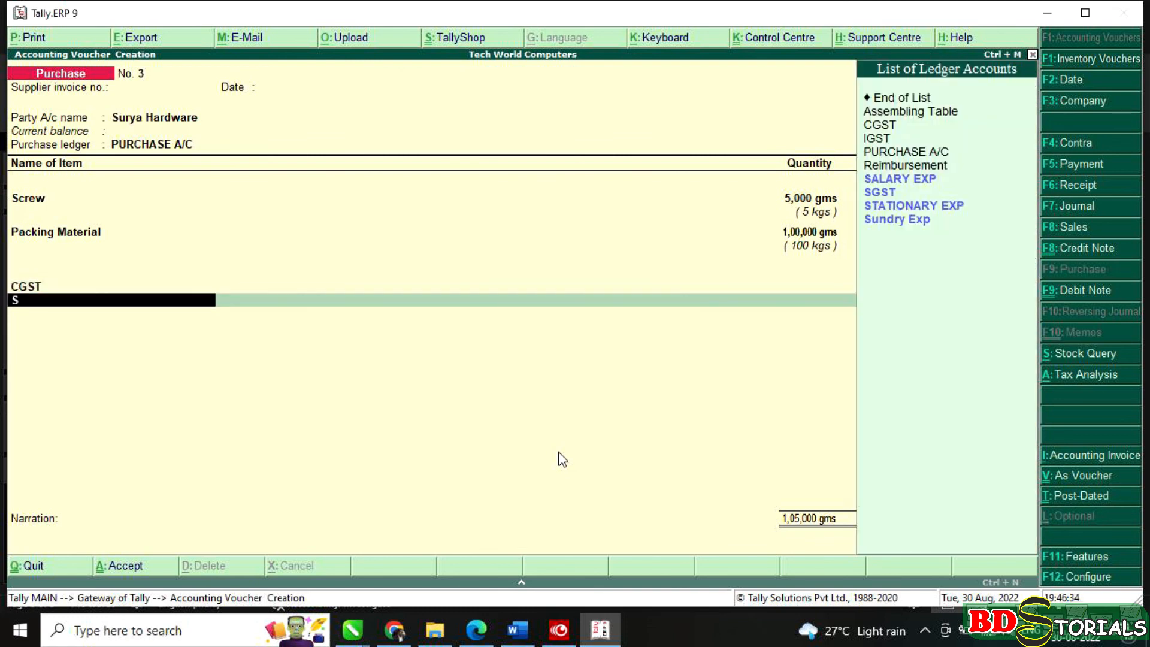
text(G)
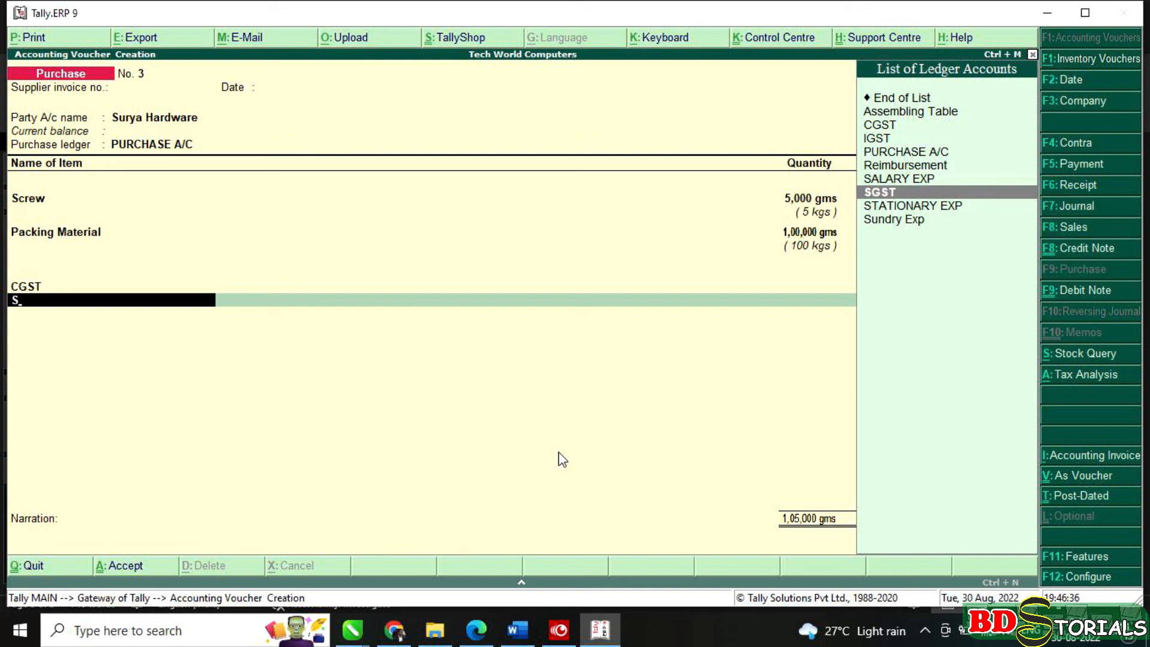
key(Return)
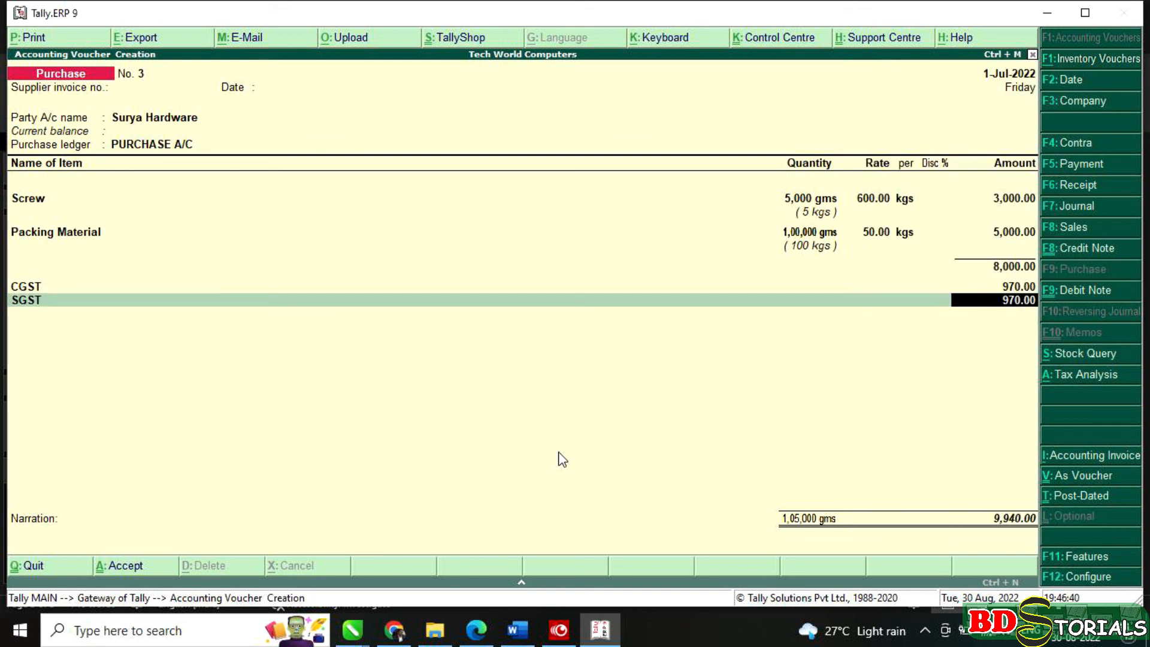
key(Return)
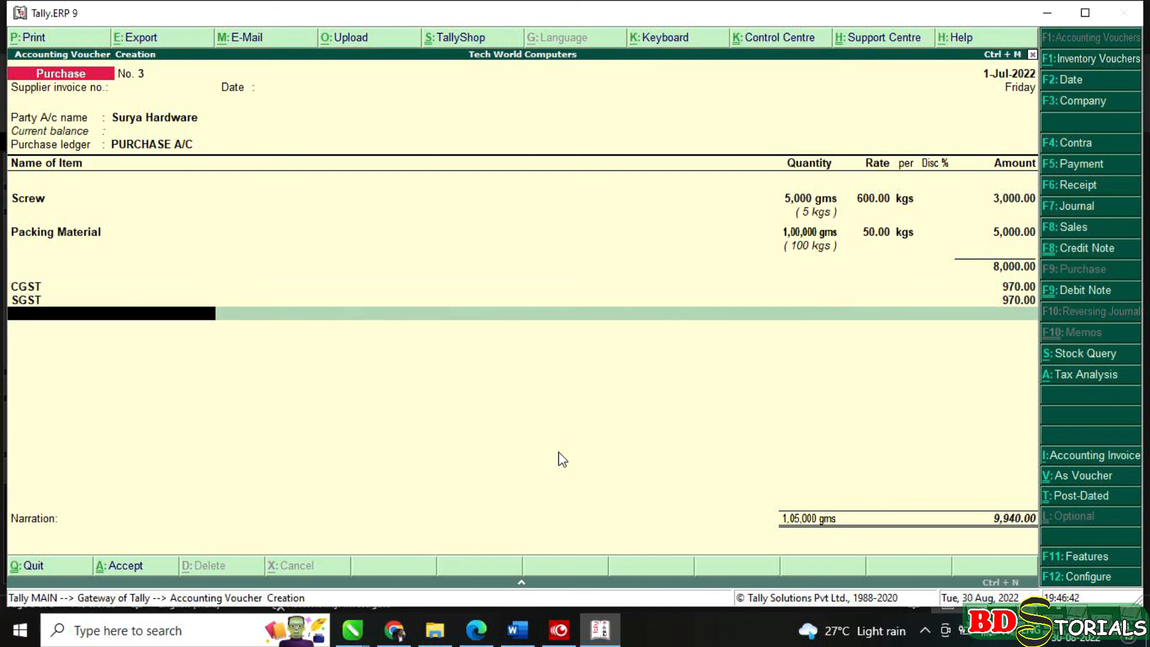
- Finish the tax ledger entries, leave the narration empty and save the Surya Hardware purchase voucher
key(Return)
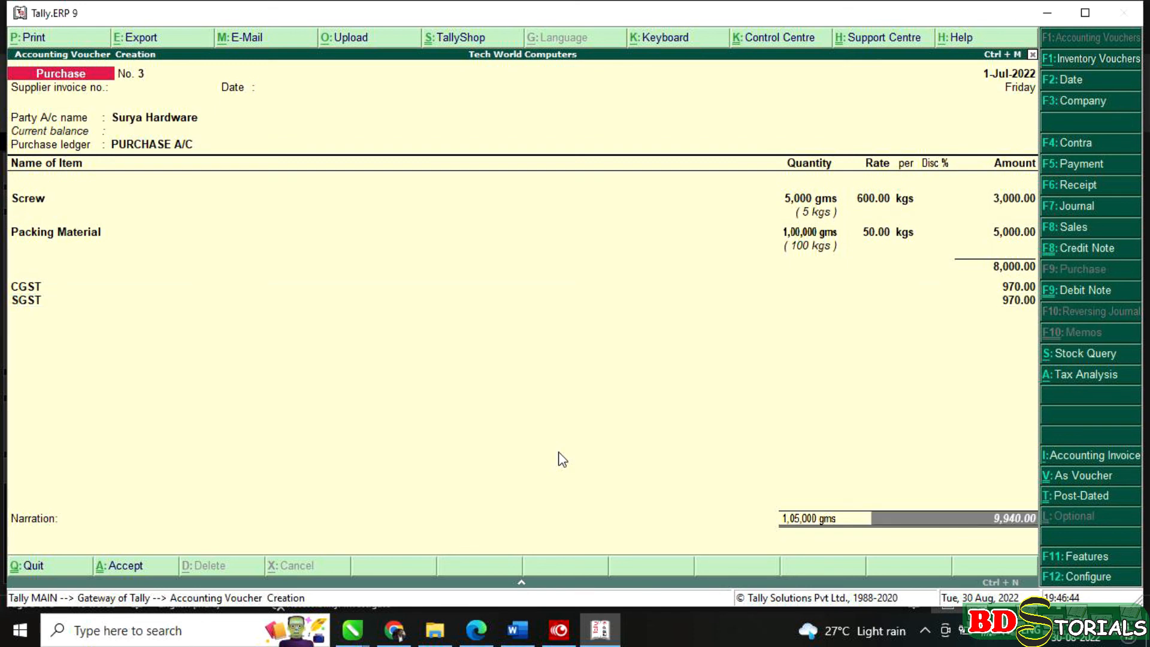
key(Return)
key(Return)
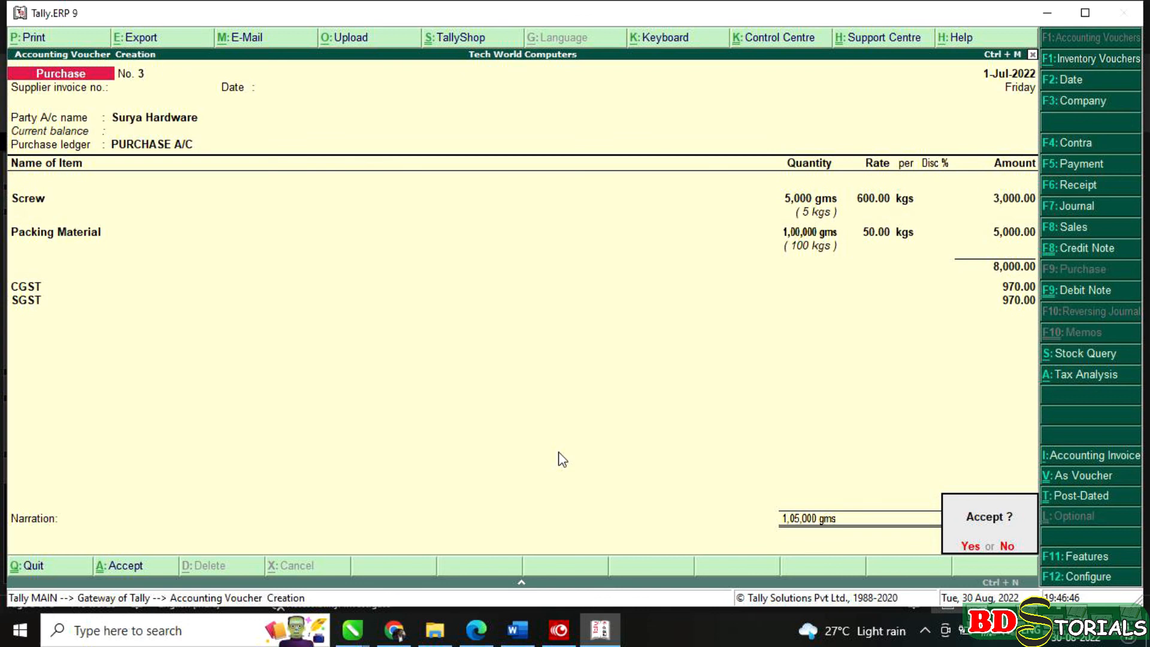
key(Return)
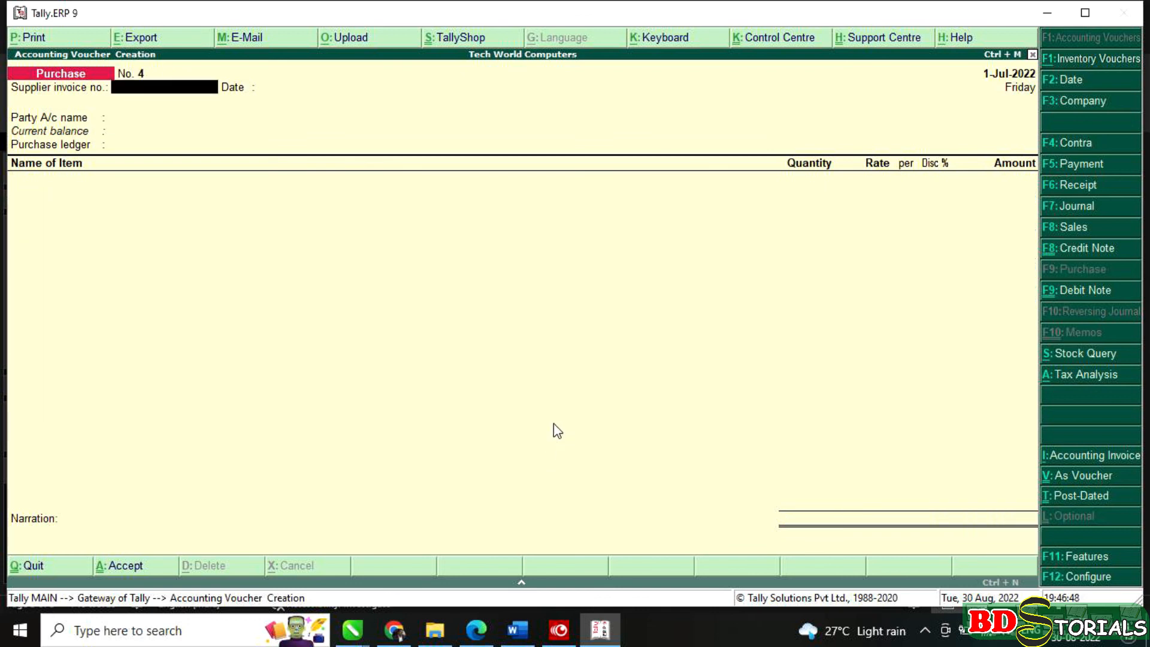
- Check entry 8 in the Word project, then start a Payment voucher in Tally with the Cash Payment class
click(516, 629)
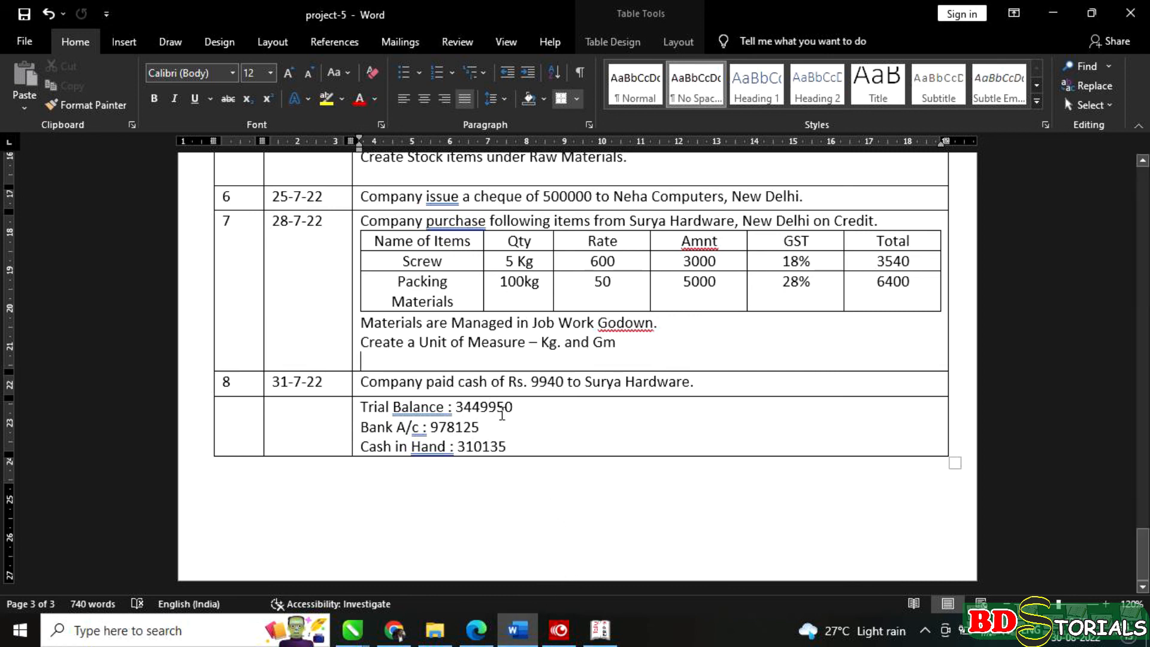
drag(459, 387, 487, 387)
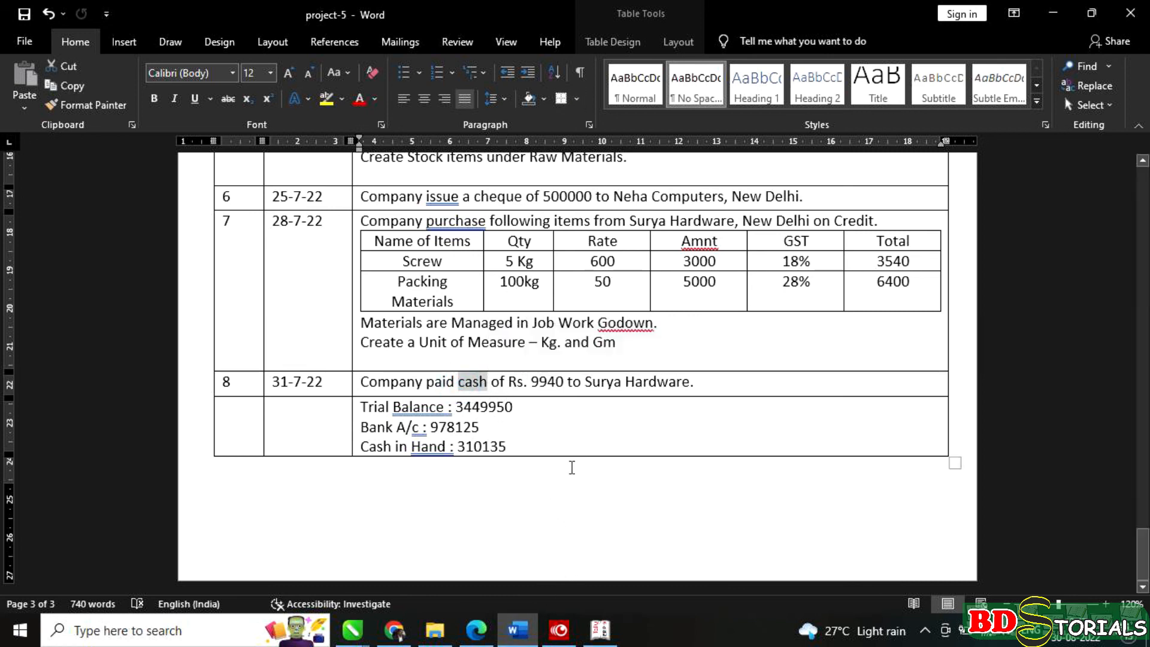
click(599, 629)
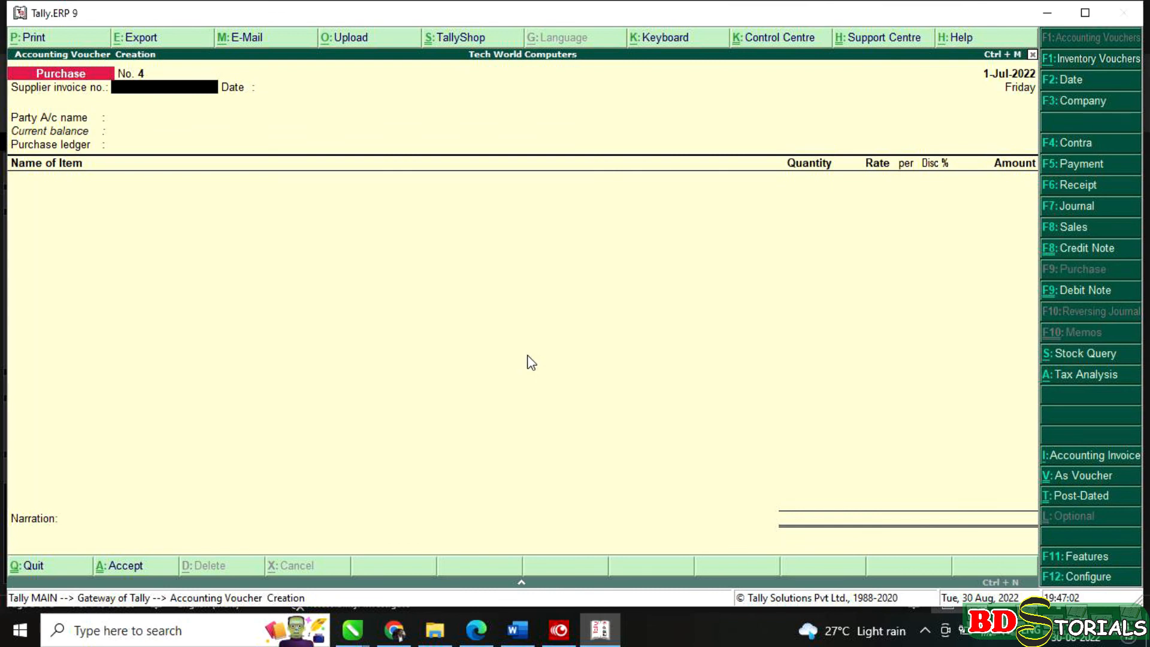
key(F5)
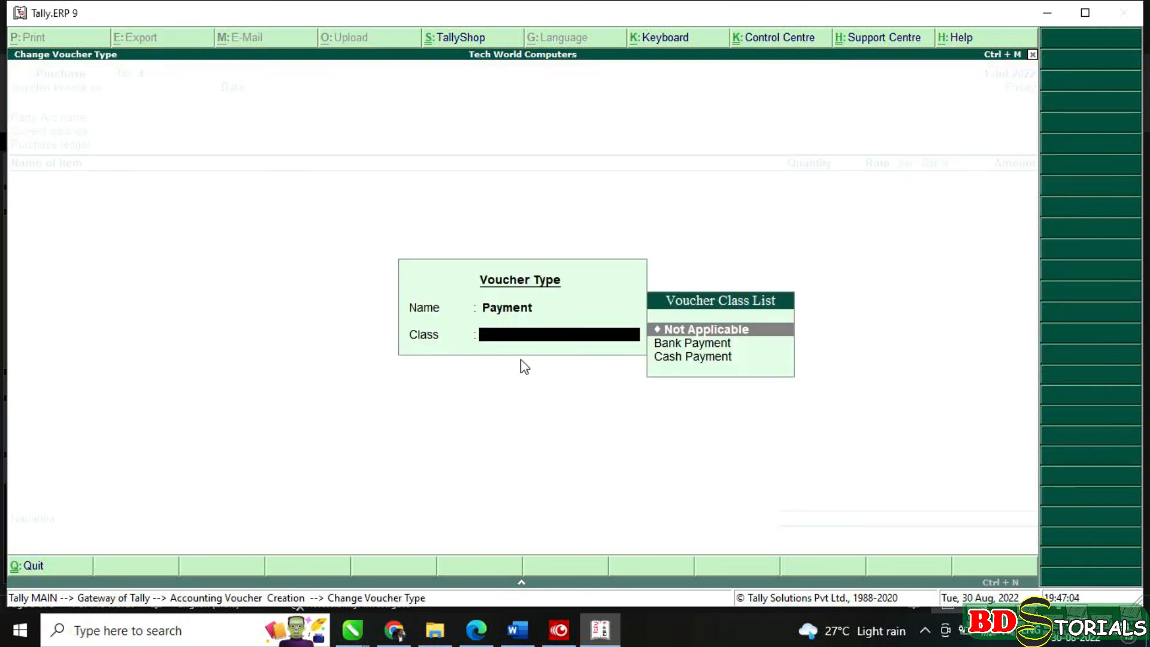
key(Down)
key(Down)
key(Return)
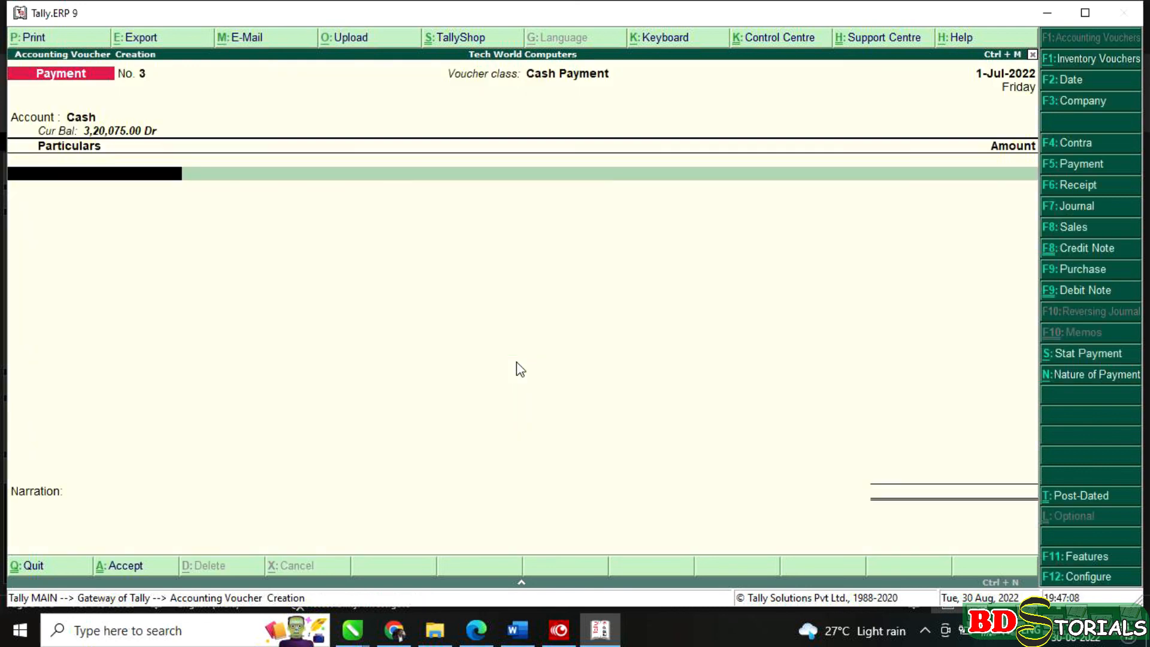
- Select Surya Hardware as the ledger being paid in the cash payment voucher
text(S)
key(Down)
key(Down)
key(Down)
key(Down)
key(Down)
key(Down)
key(Down)
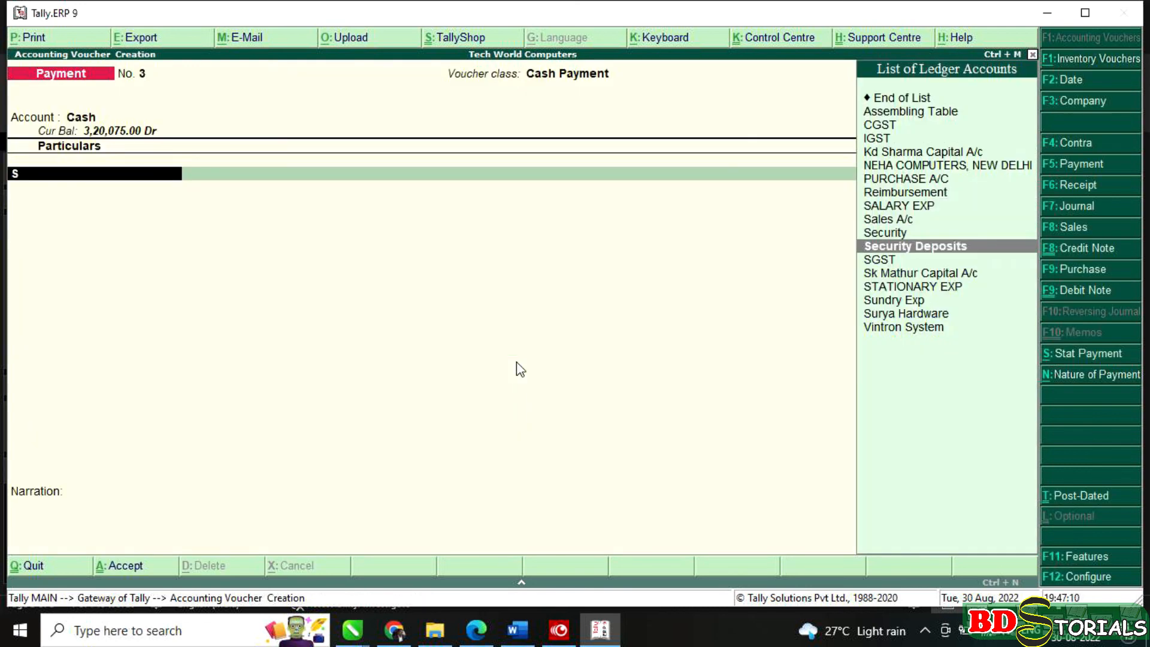
key(Down)
key(Return)
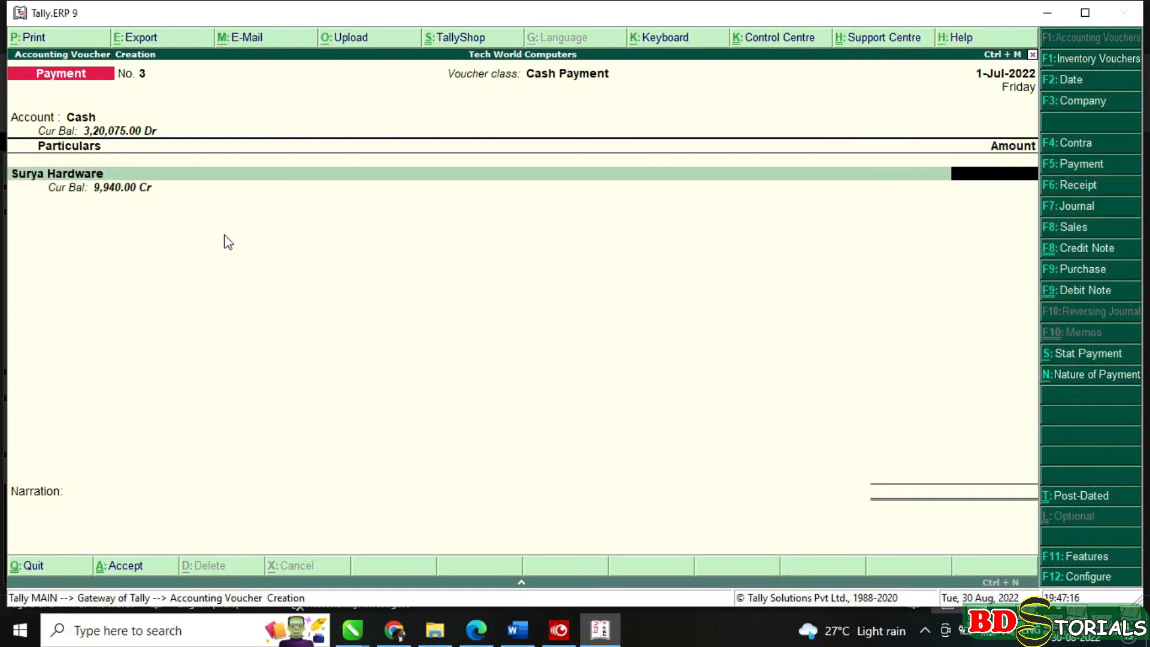
- Enter 9,940 as the payment amount, leave the narration empty and save the voucher
text(40)
key(Return)
key(Return)
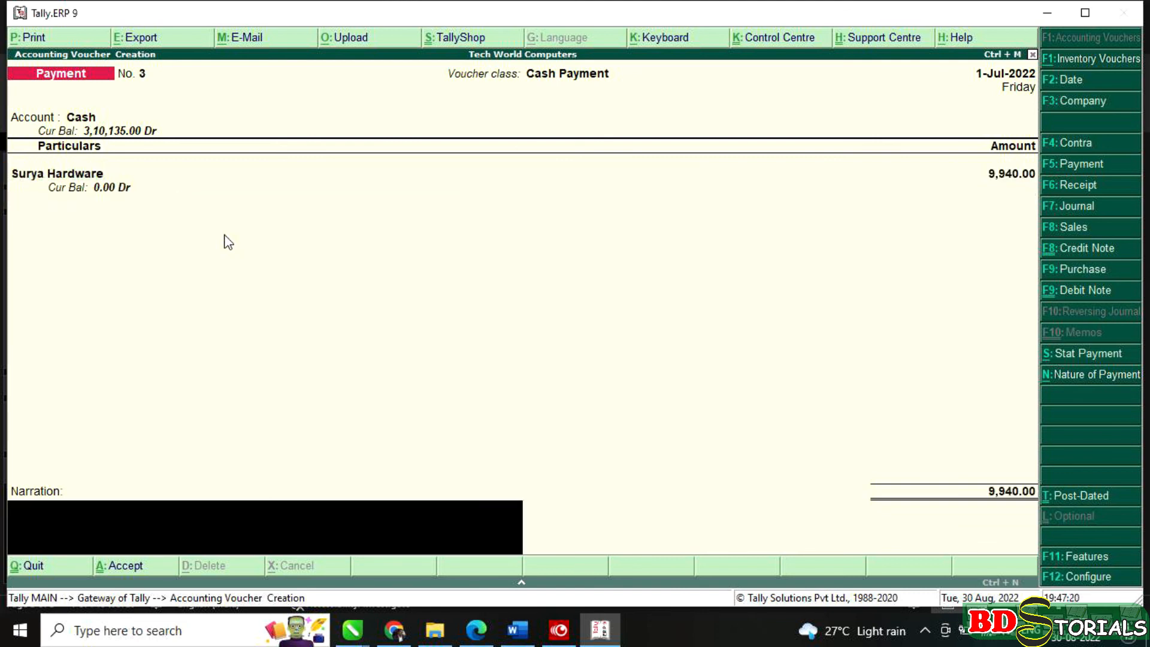
key(Return)
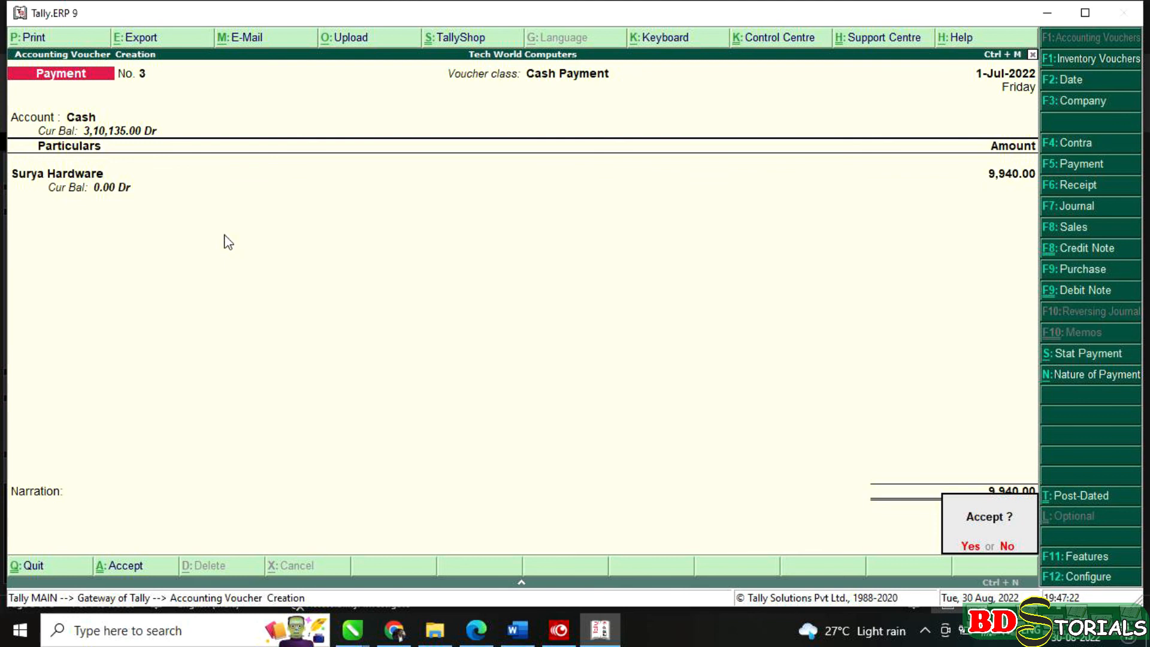
key(Return)
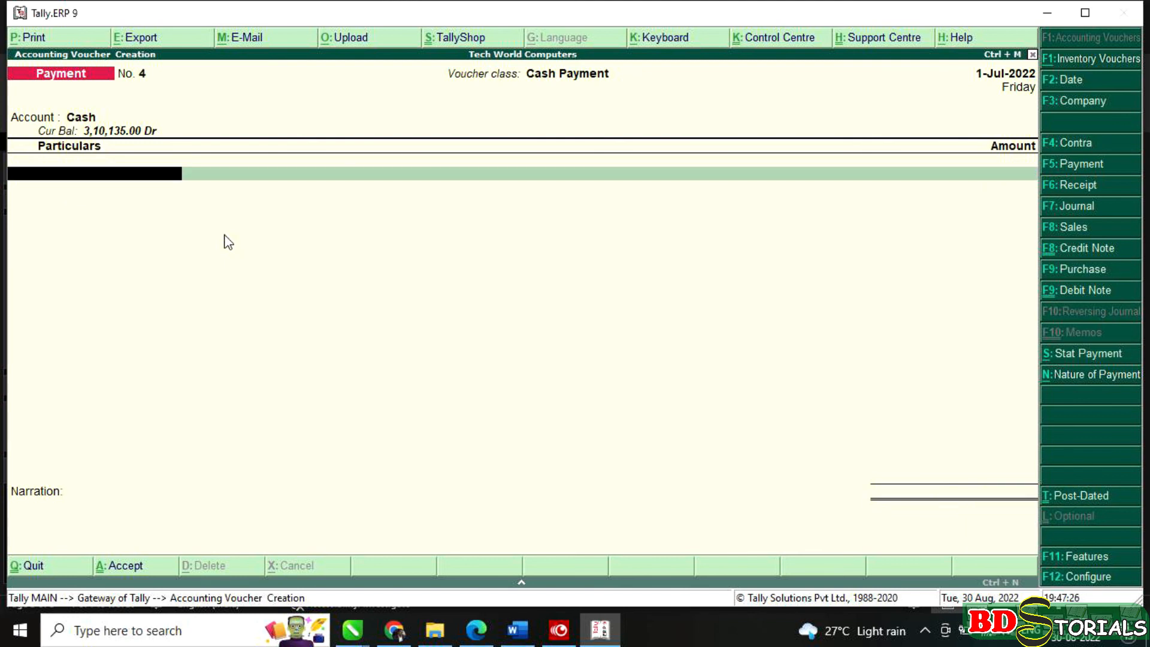
- Leave voucher entry and display the Trial Balance for Tech World Computers
key(Escape)
key(Return)
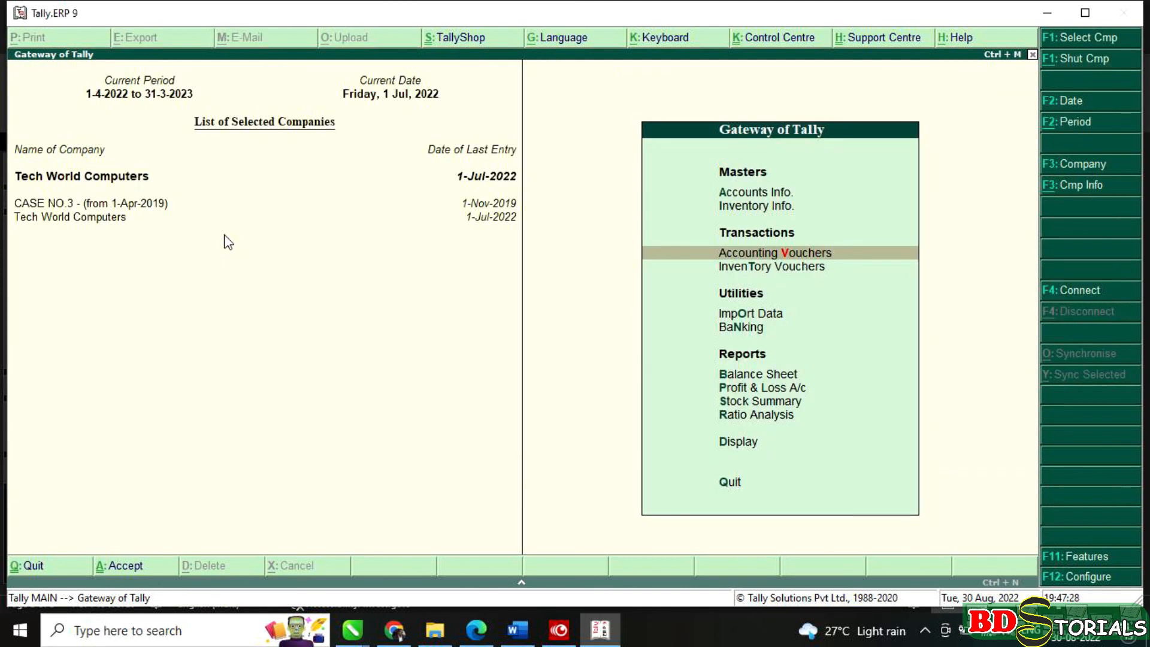
key(d)
key(Return)
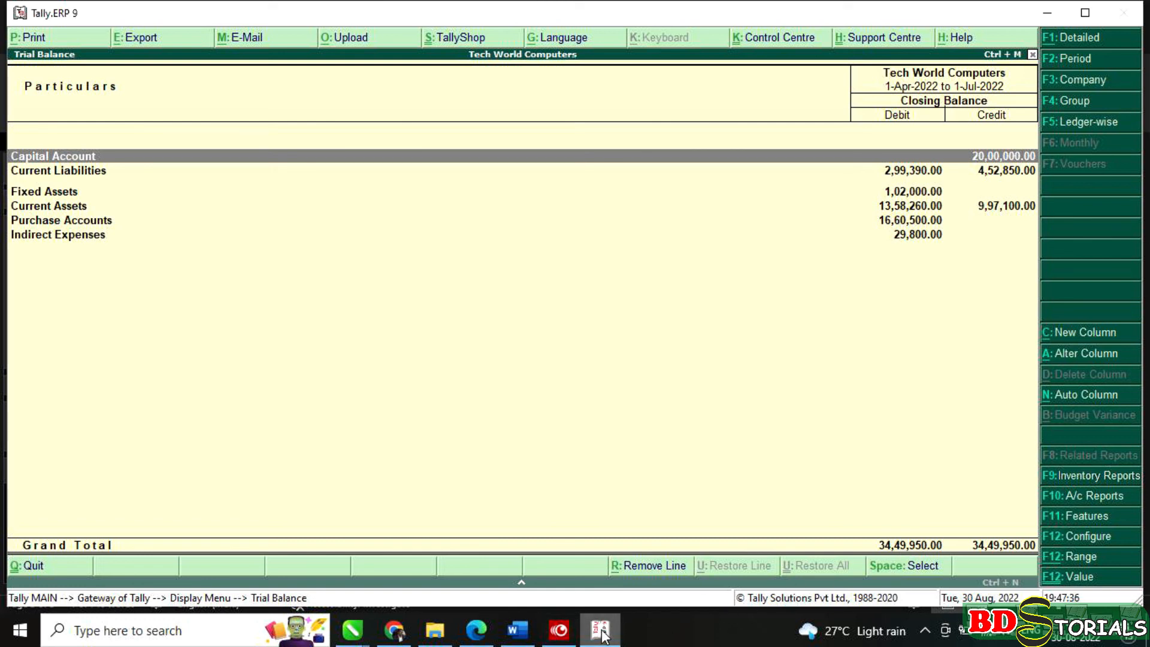
- Compare the Word project's trial balance, bank and cash-in-hand figures with Tally's Trial Balance, expanding it to the detailed view
click(509, 633)
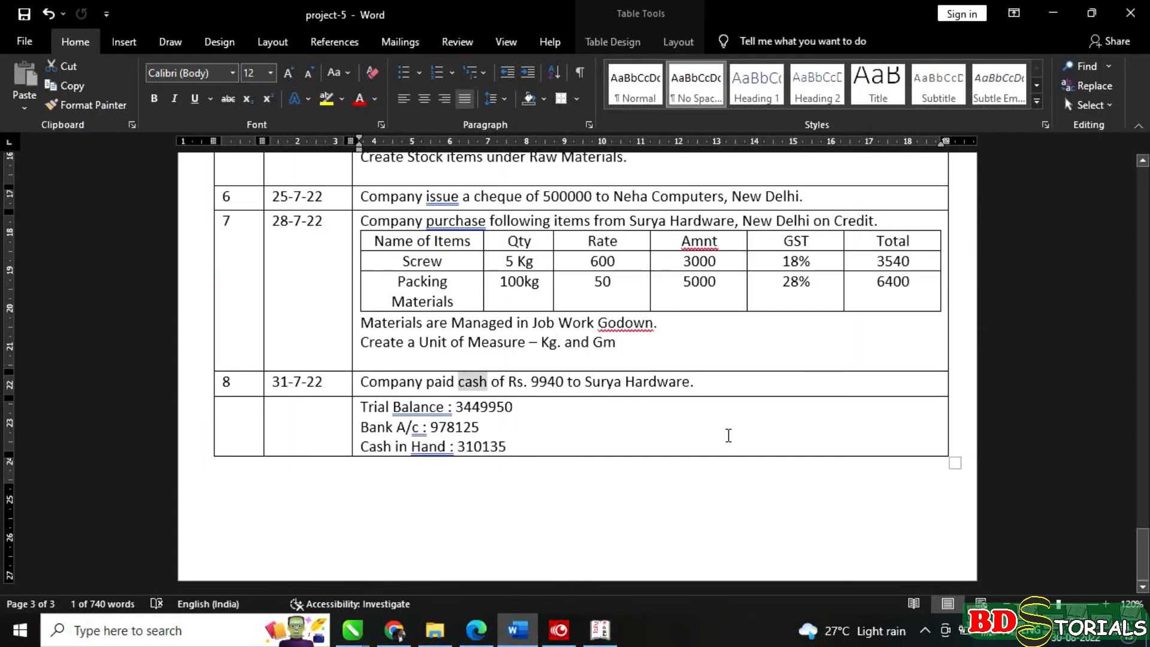
drag(514, 408, 481, 411)
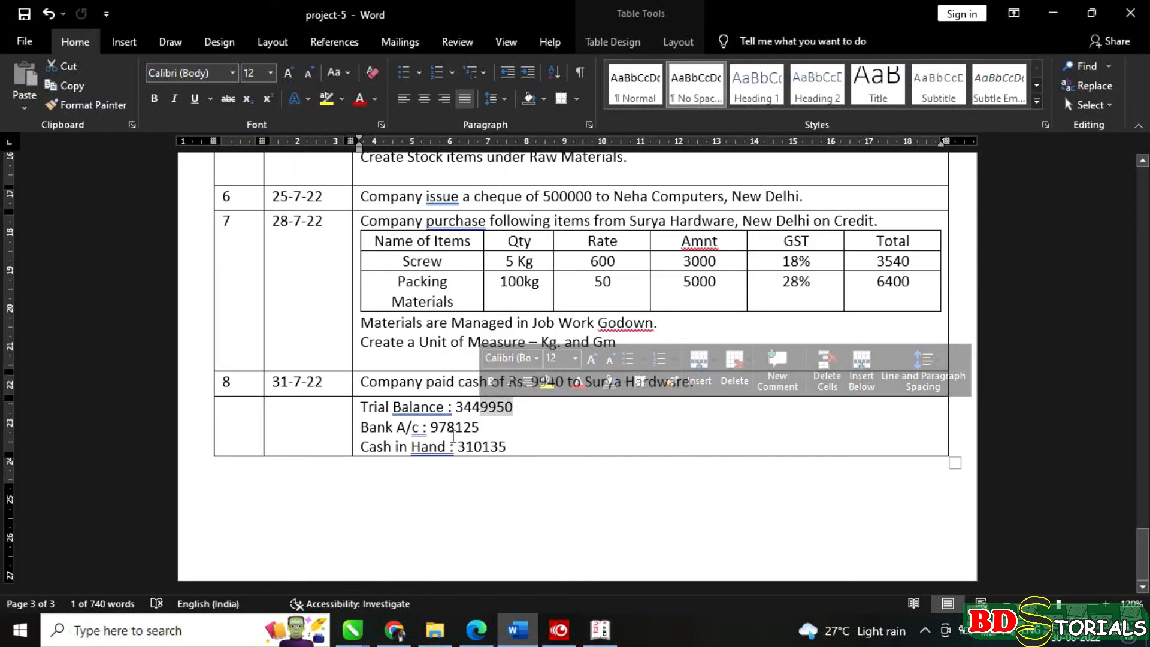
click(614, 634)
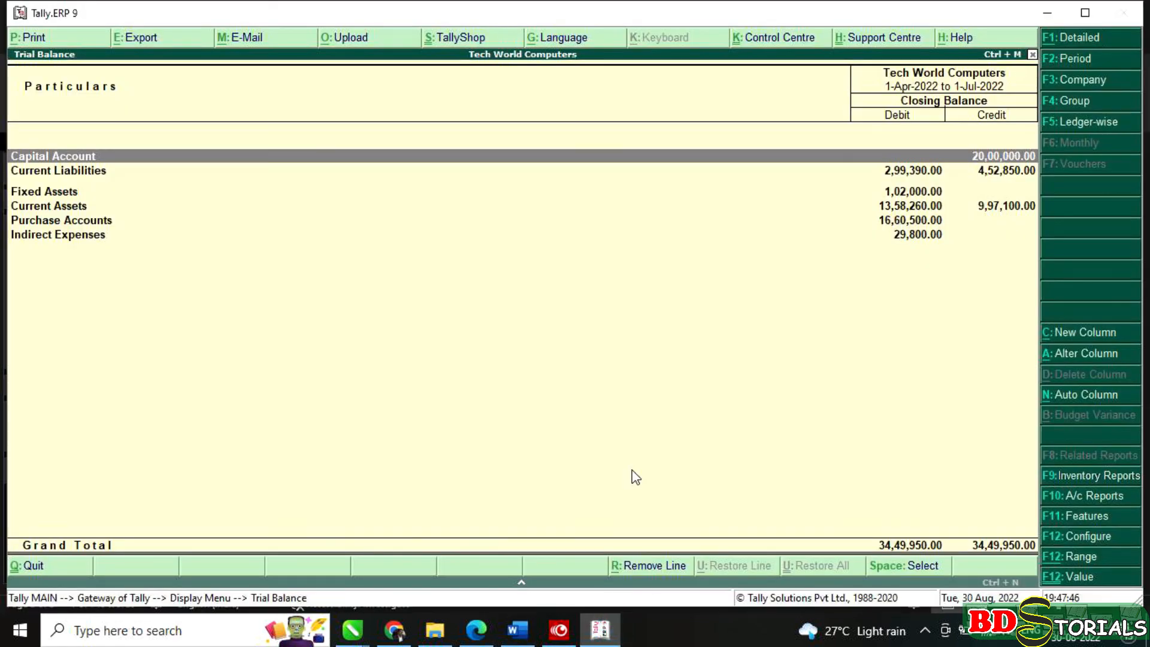
key(alt+F1)
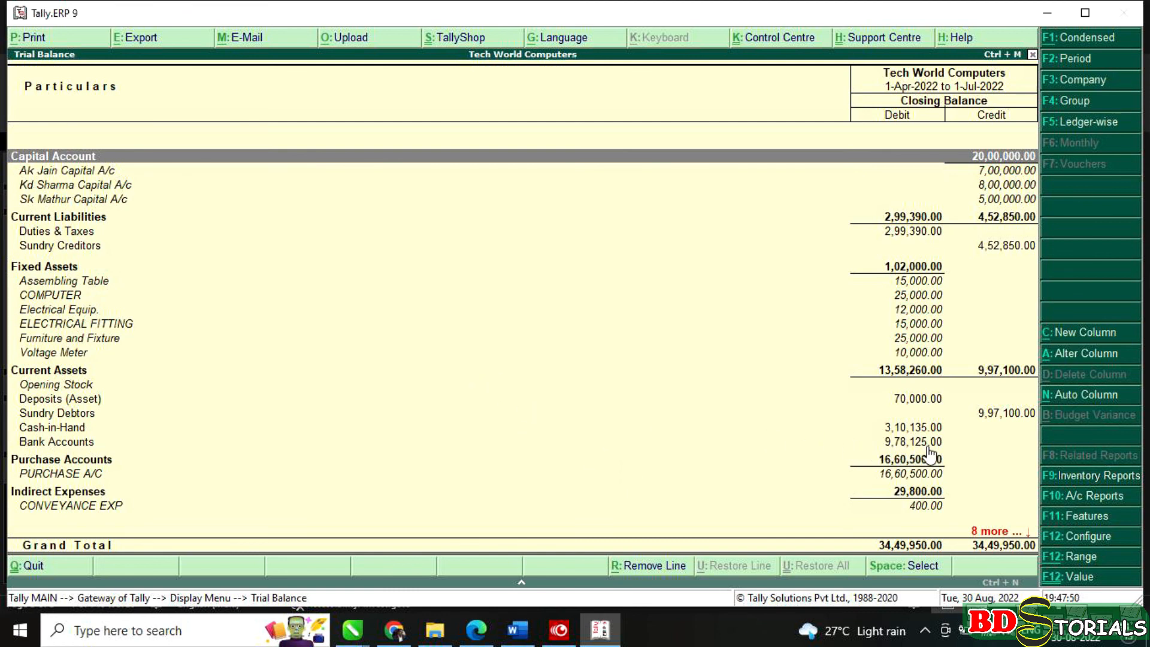
click(514, 633)
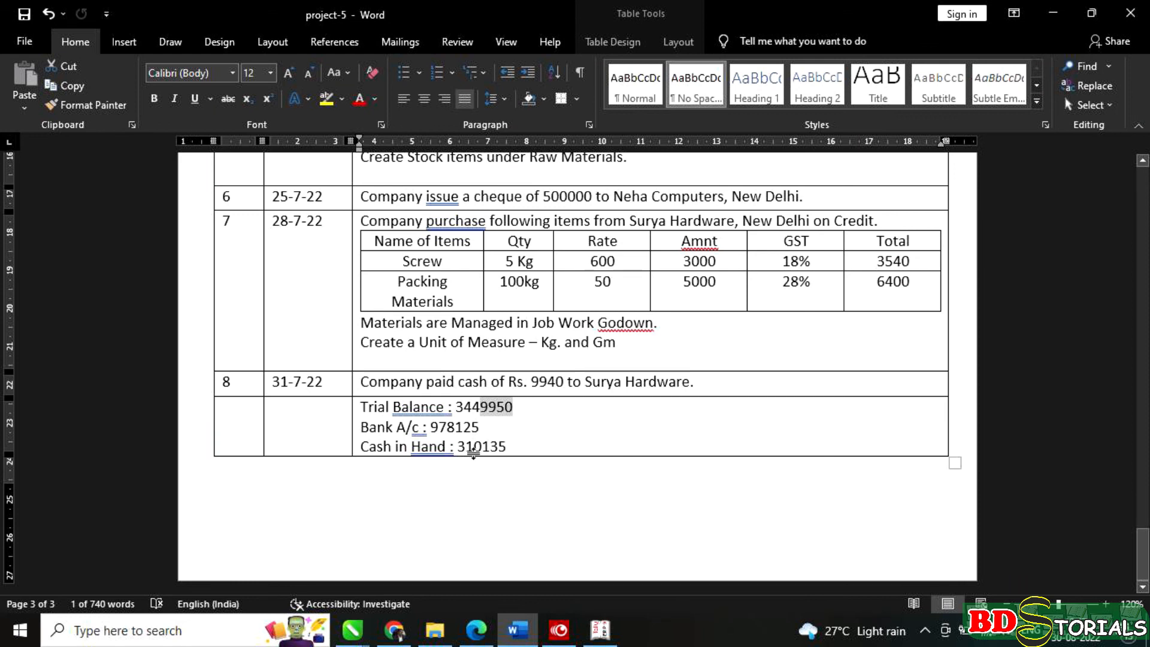
click(601, 637)
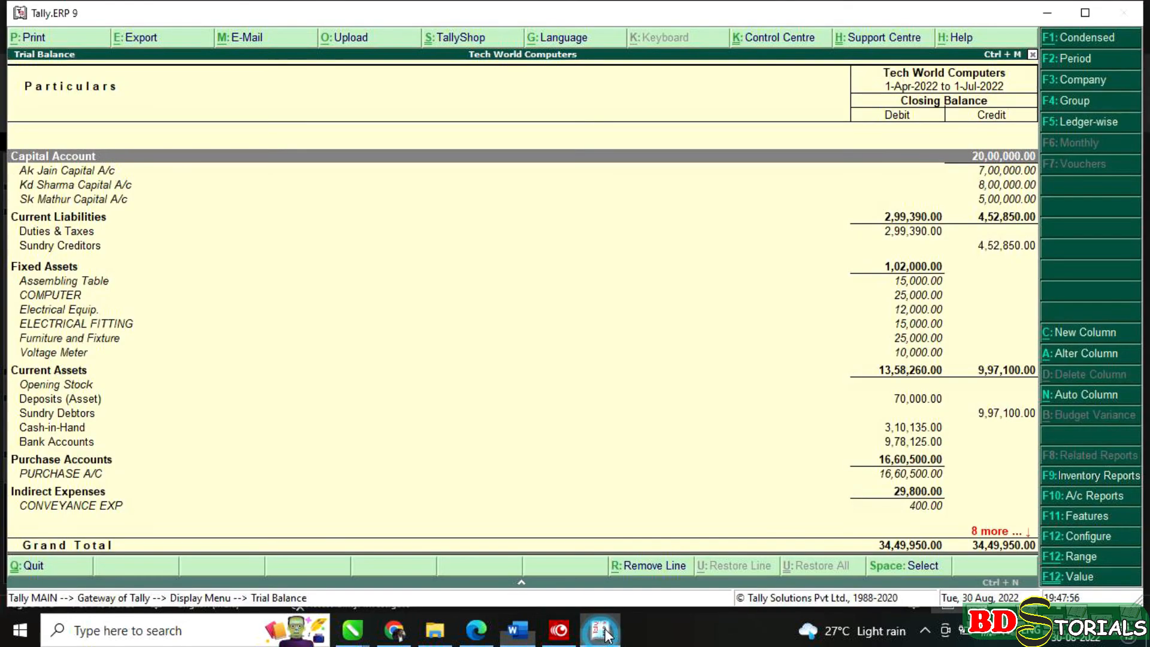